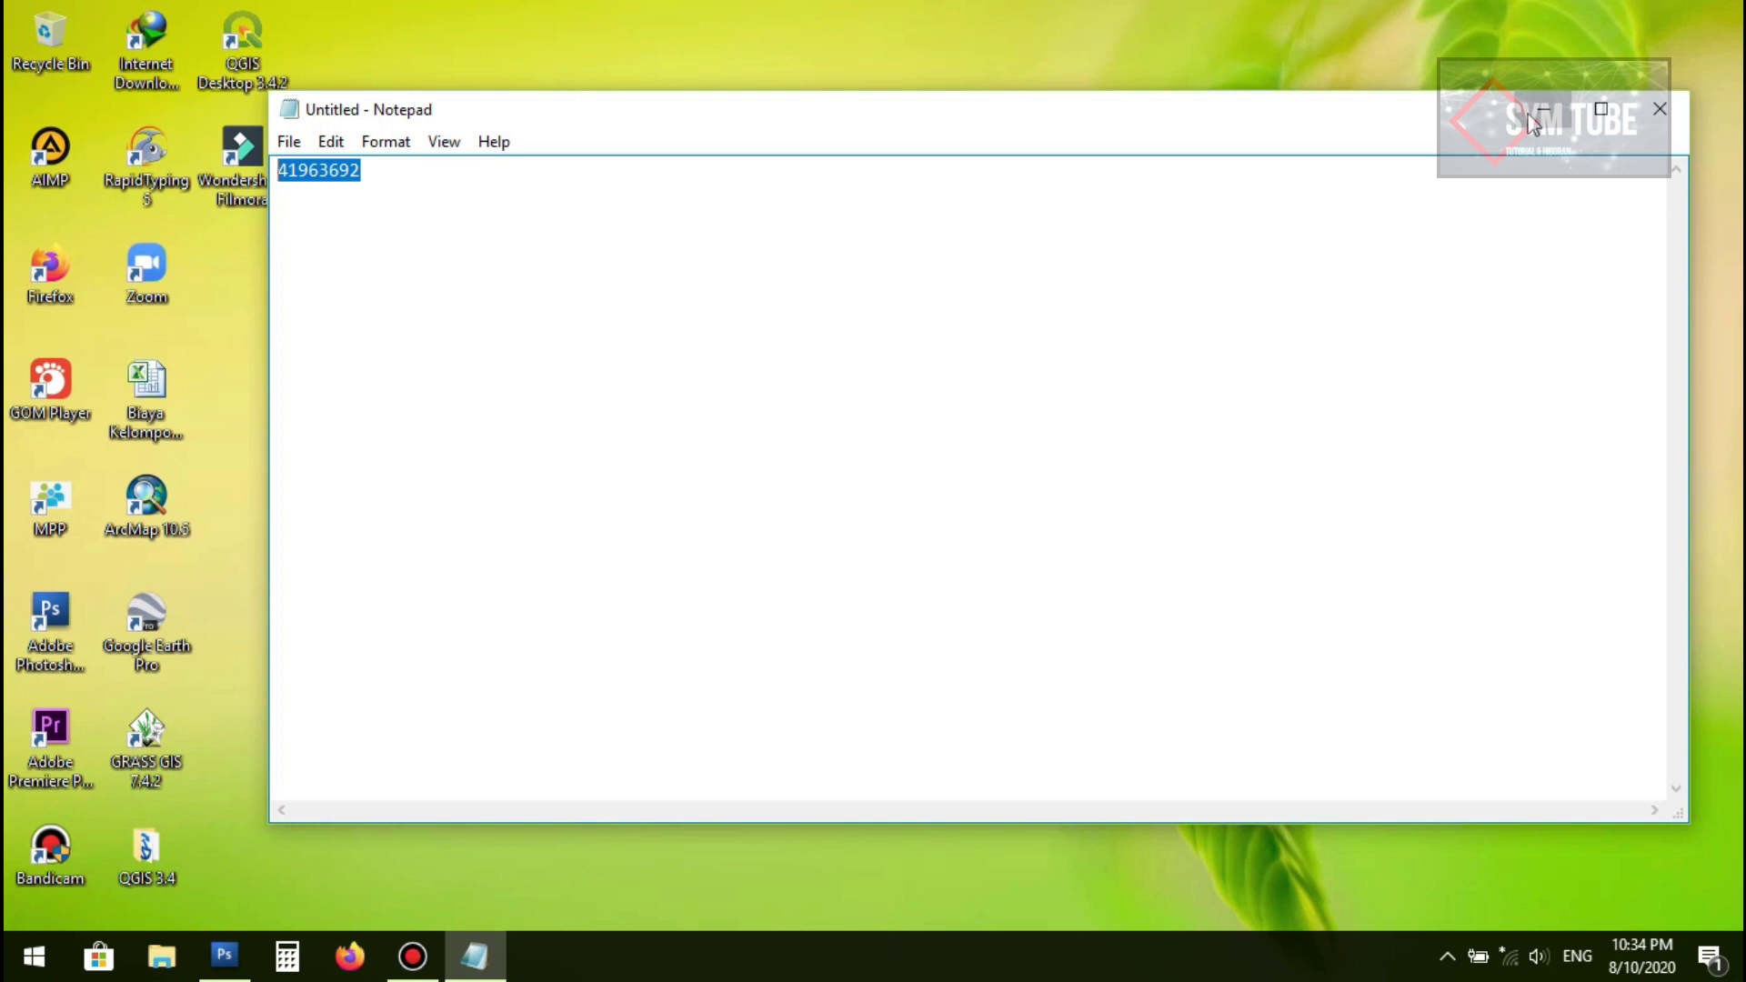
# Step: Minimize the Notepad window holding the noted code to reveal the desktop
pyautogui.click(1540, 111)
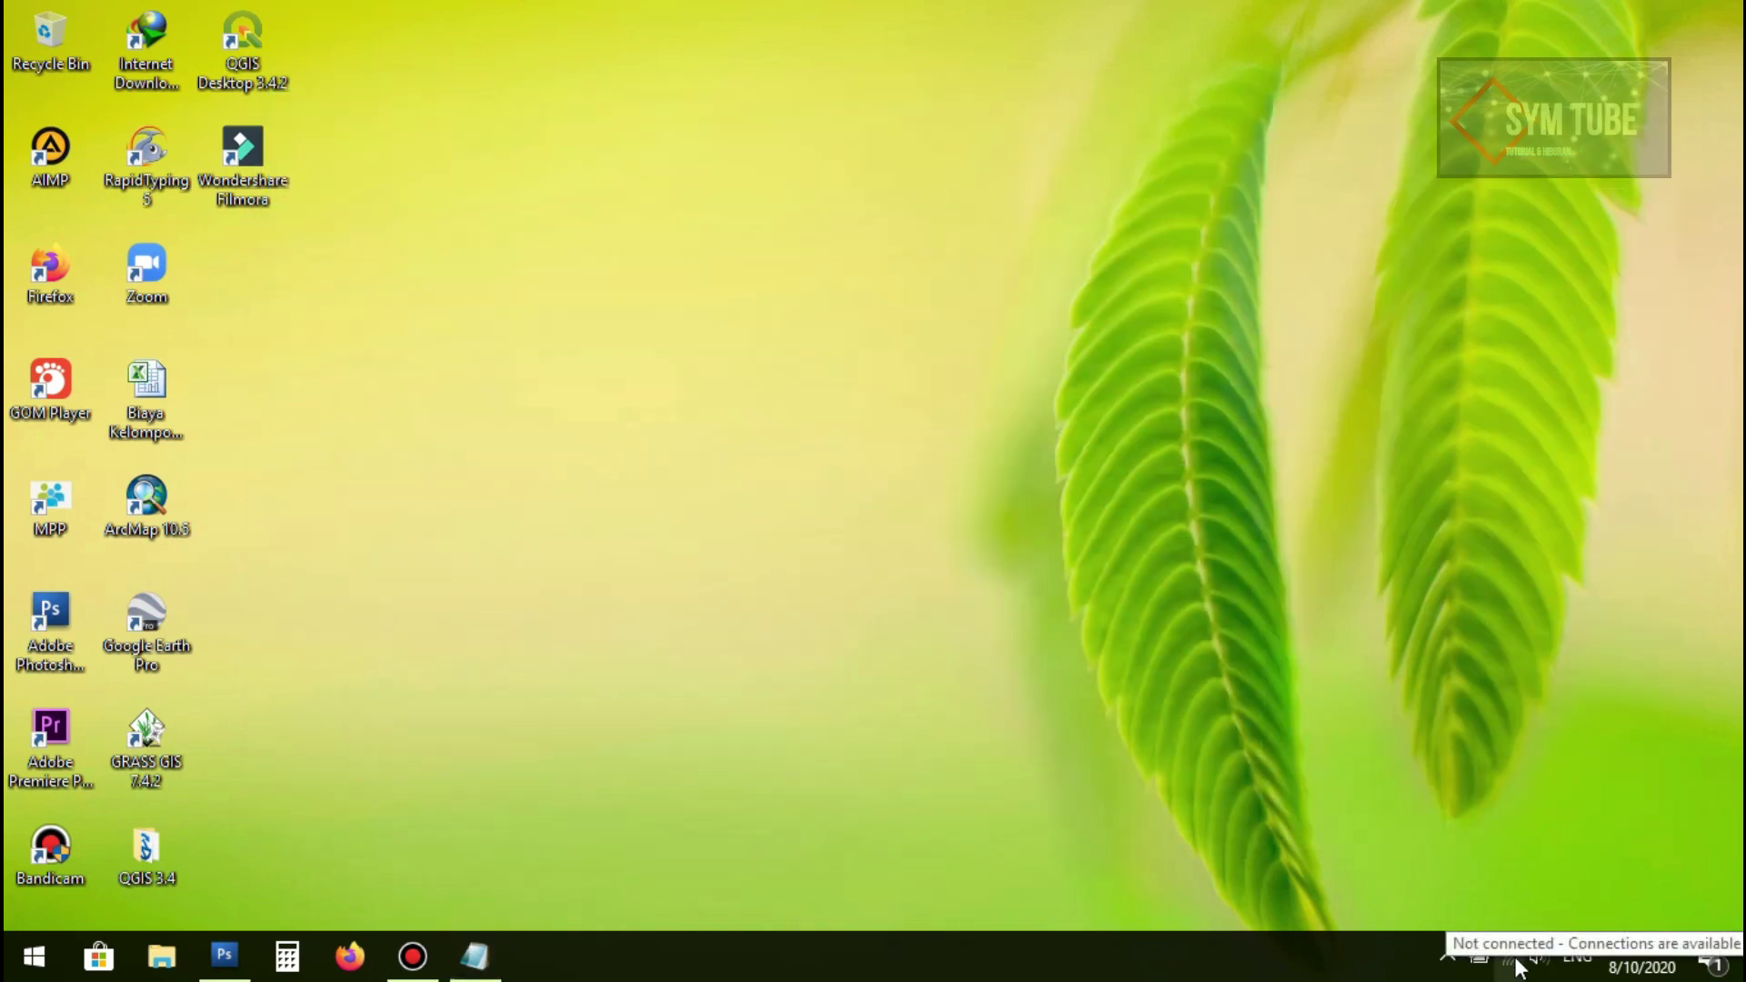
# Step: Join the DIR-612-EE3B Wi-Fi network with Connect automatically enabled
pyautogui.click(1510, 956)
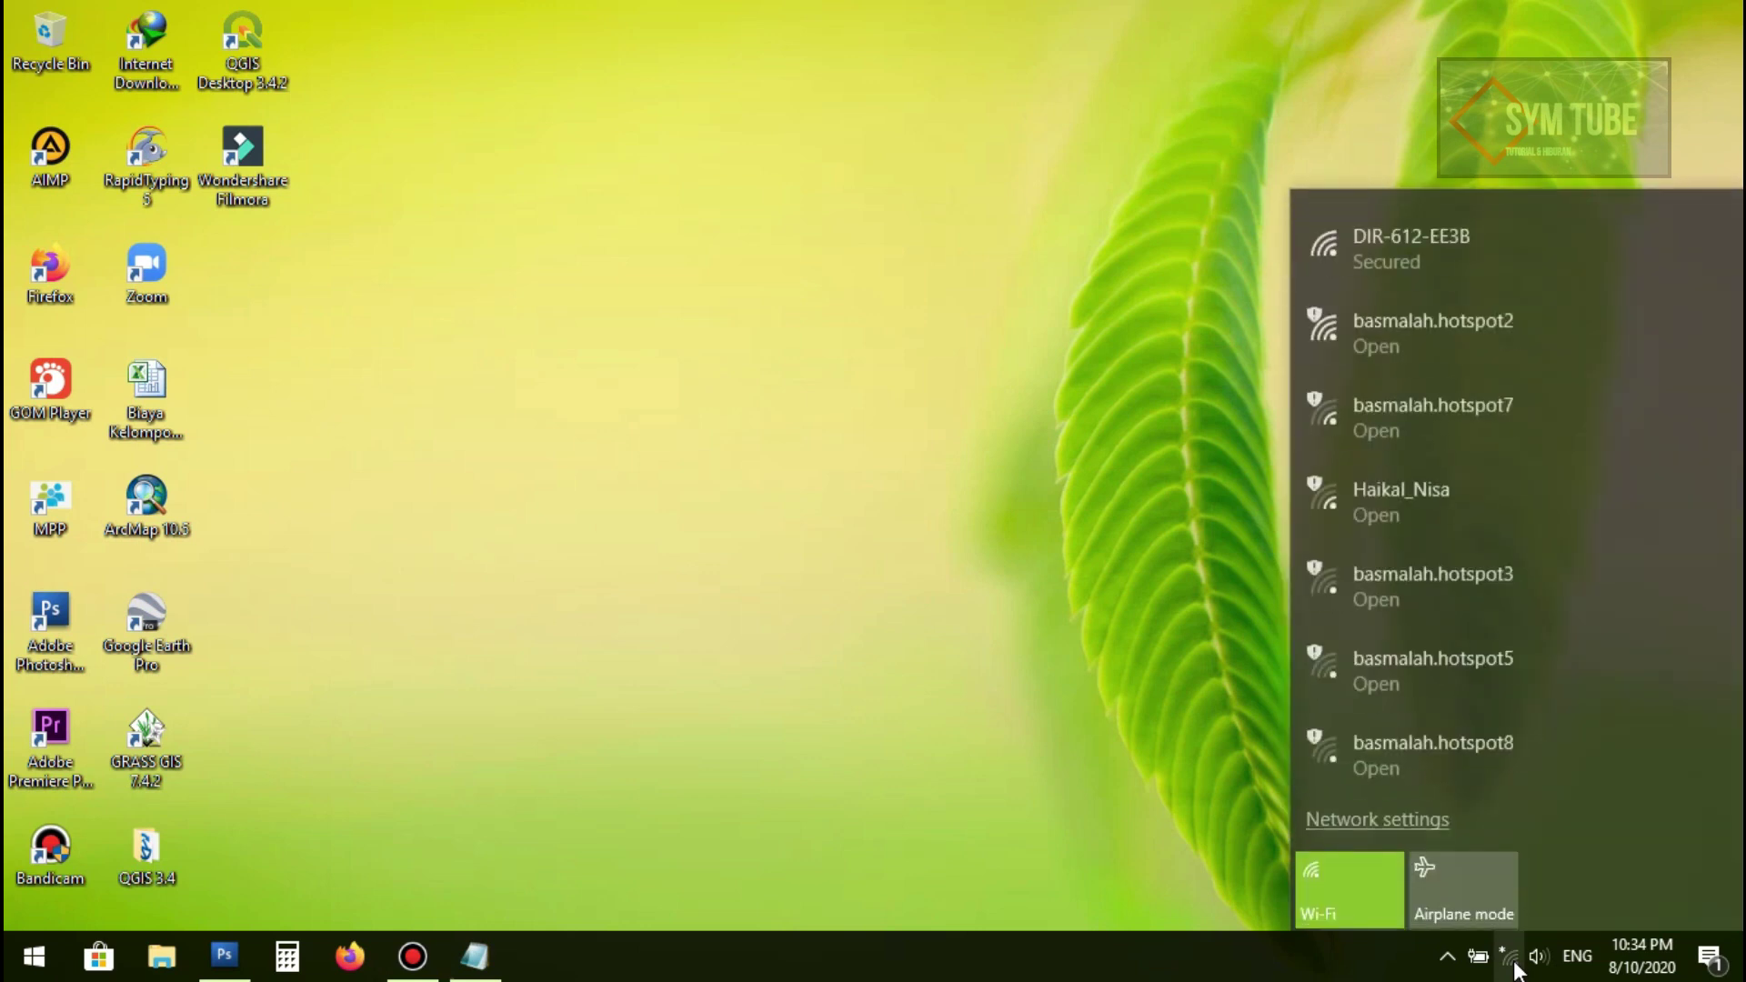
pyautogui.click(1445, 244)
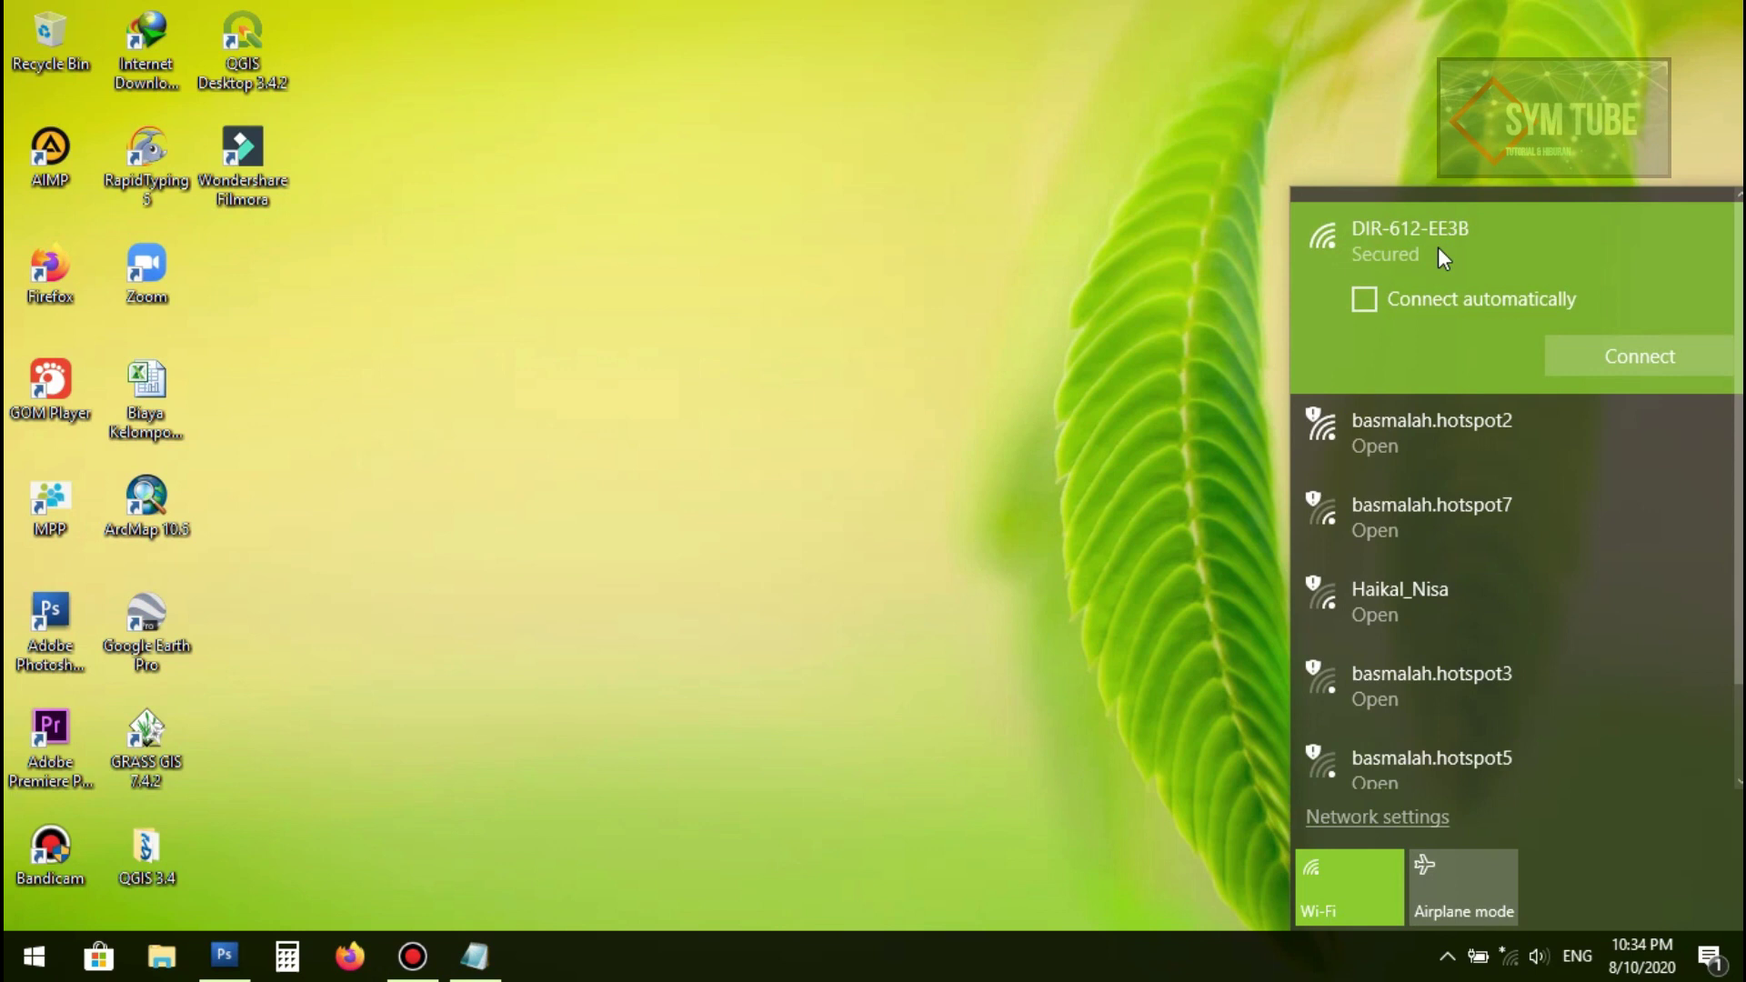
pyautogui.click(1364, 300)
pyautogui.click(1623, 358)
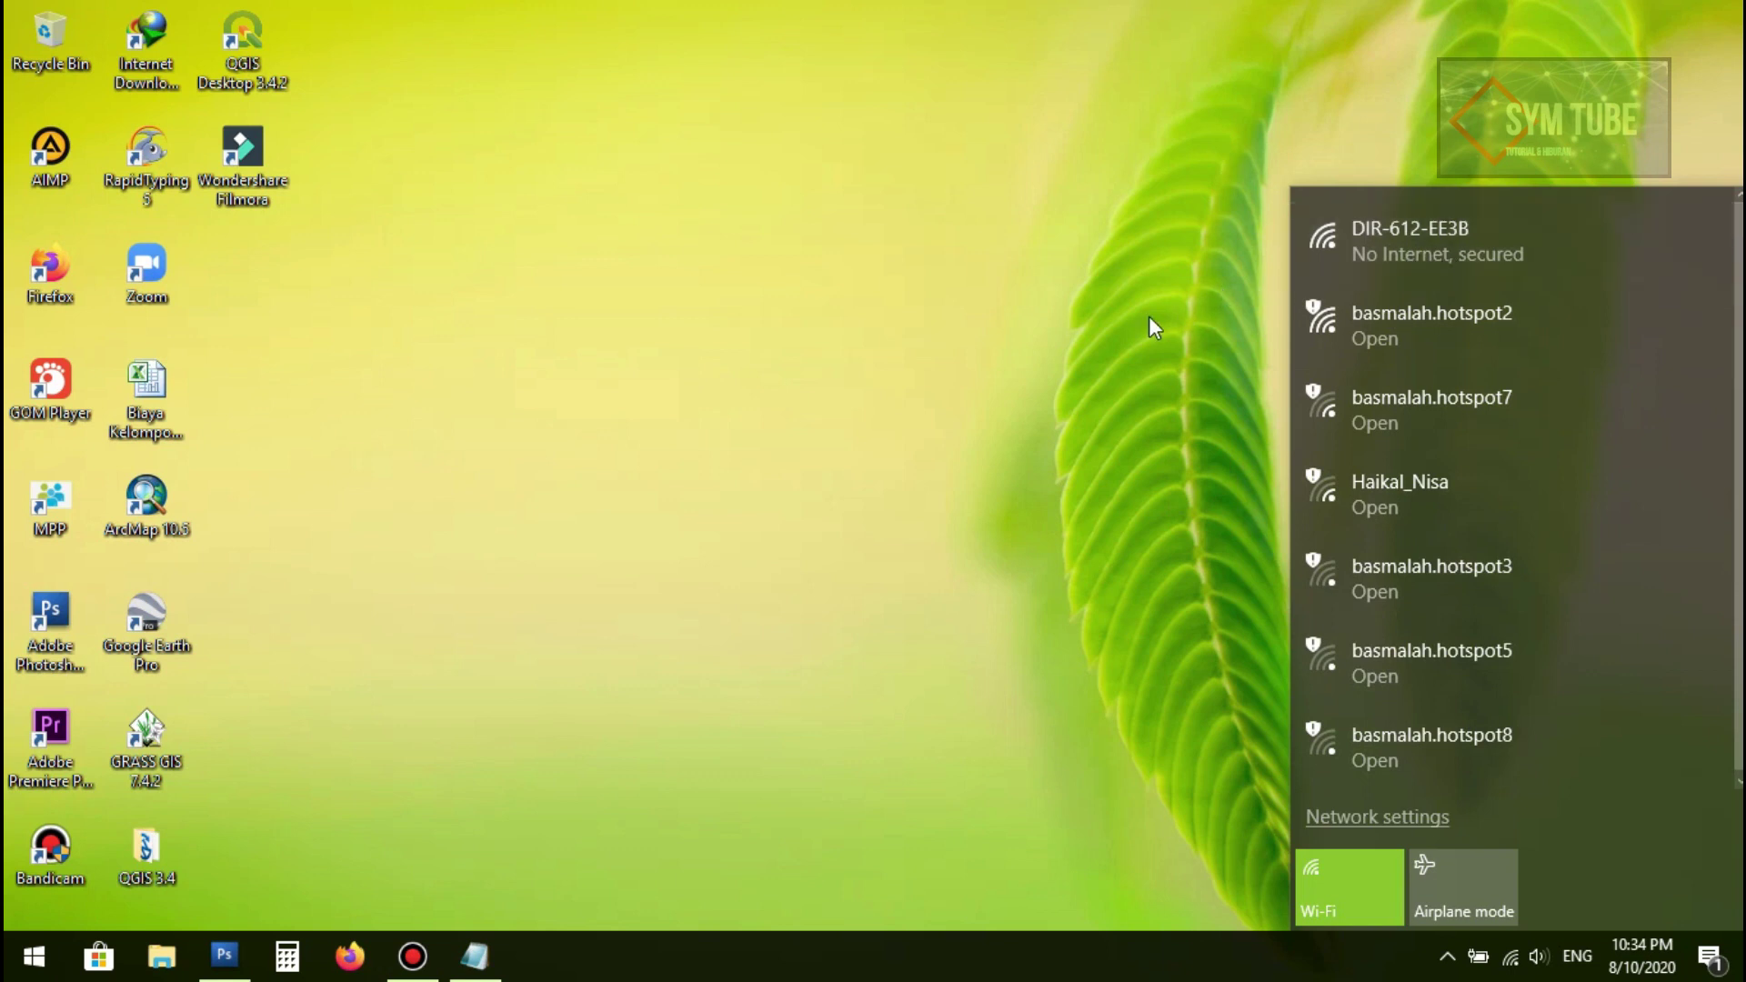
pyautogui.click(1091, 329)
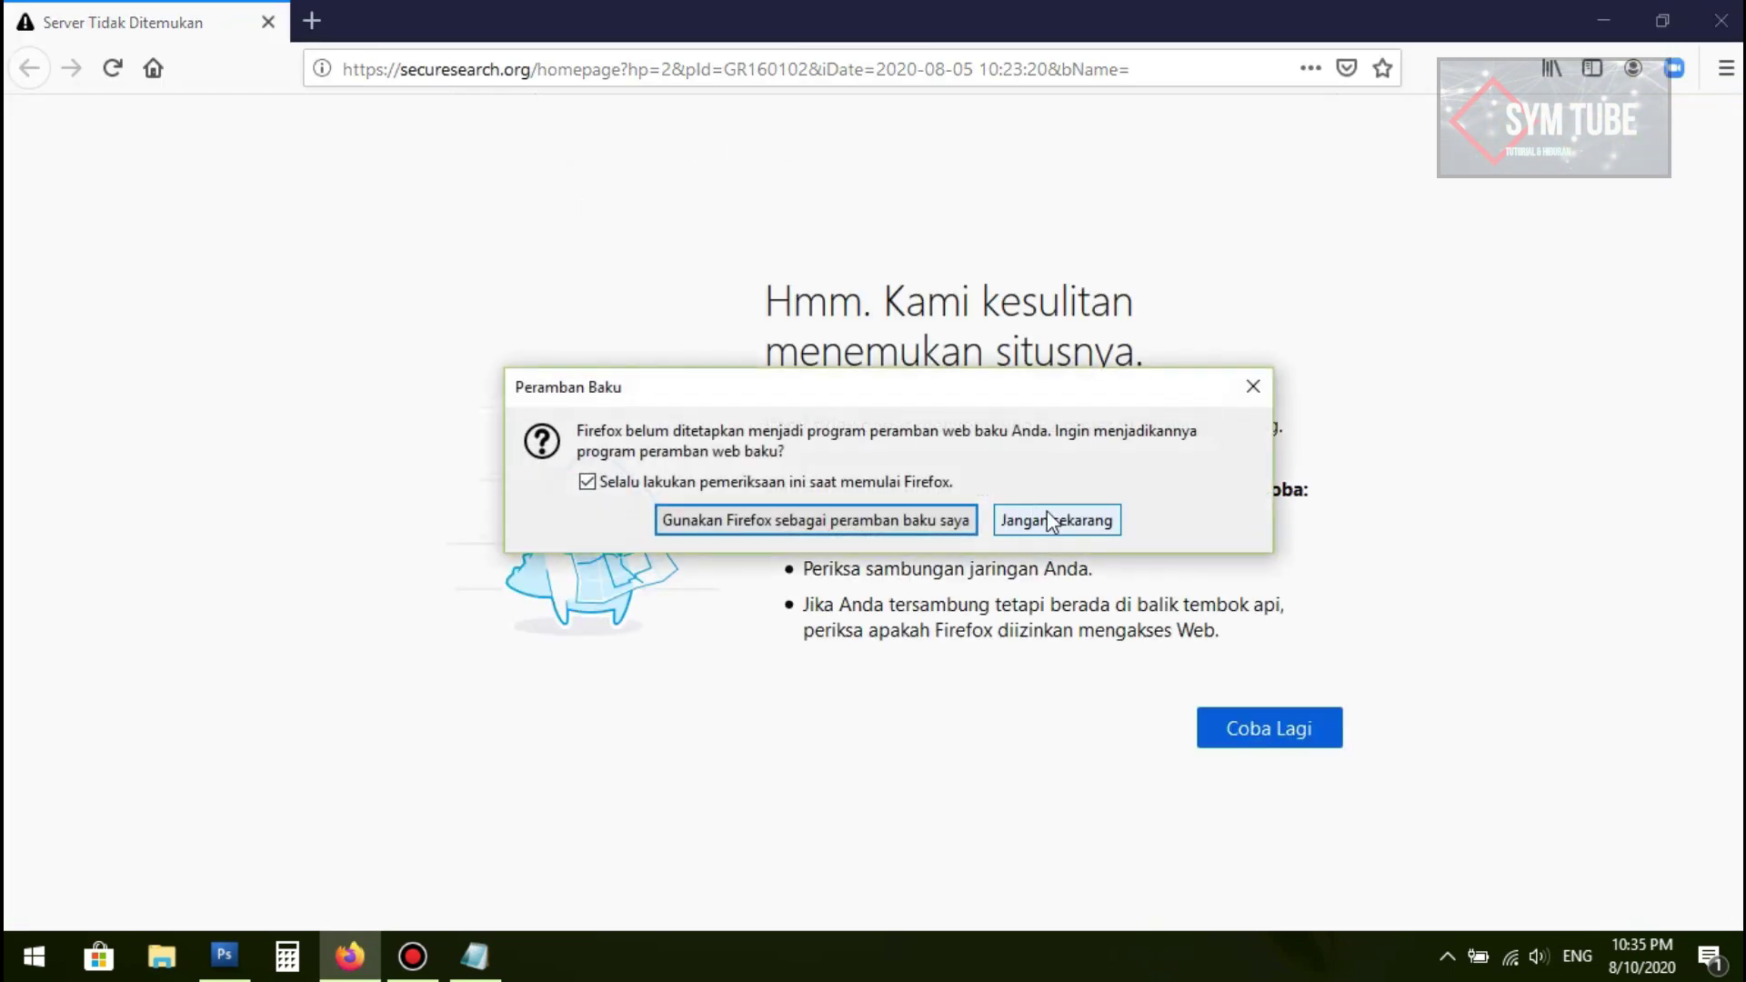
# Step: Decline the default-browser prompt and load the router page at 192.168.0.1
pyautogui.click(1047, 515)
pyautogui.click(596, 70)
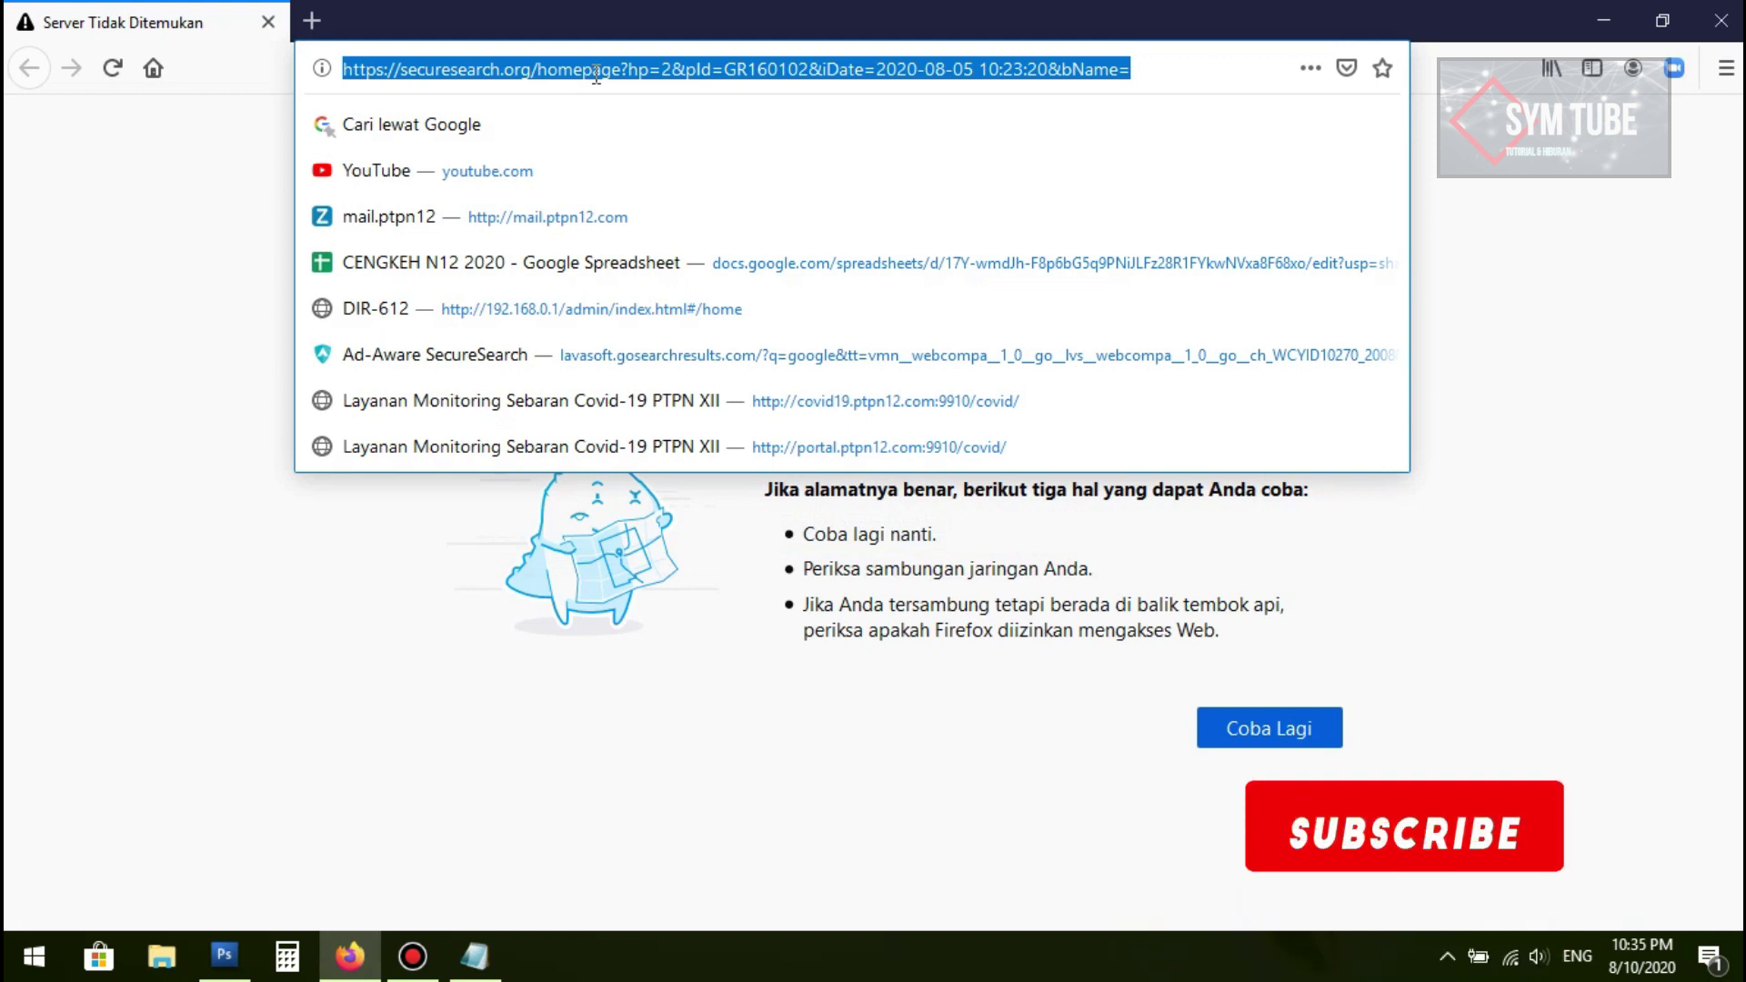
pyautogui.write('192.17')
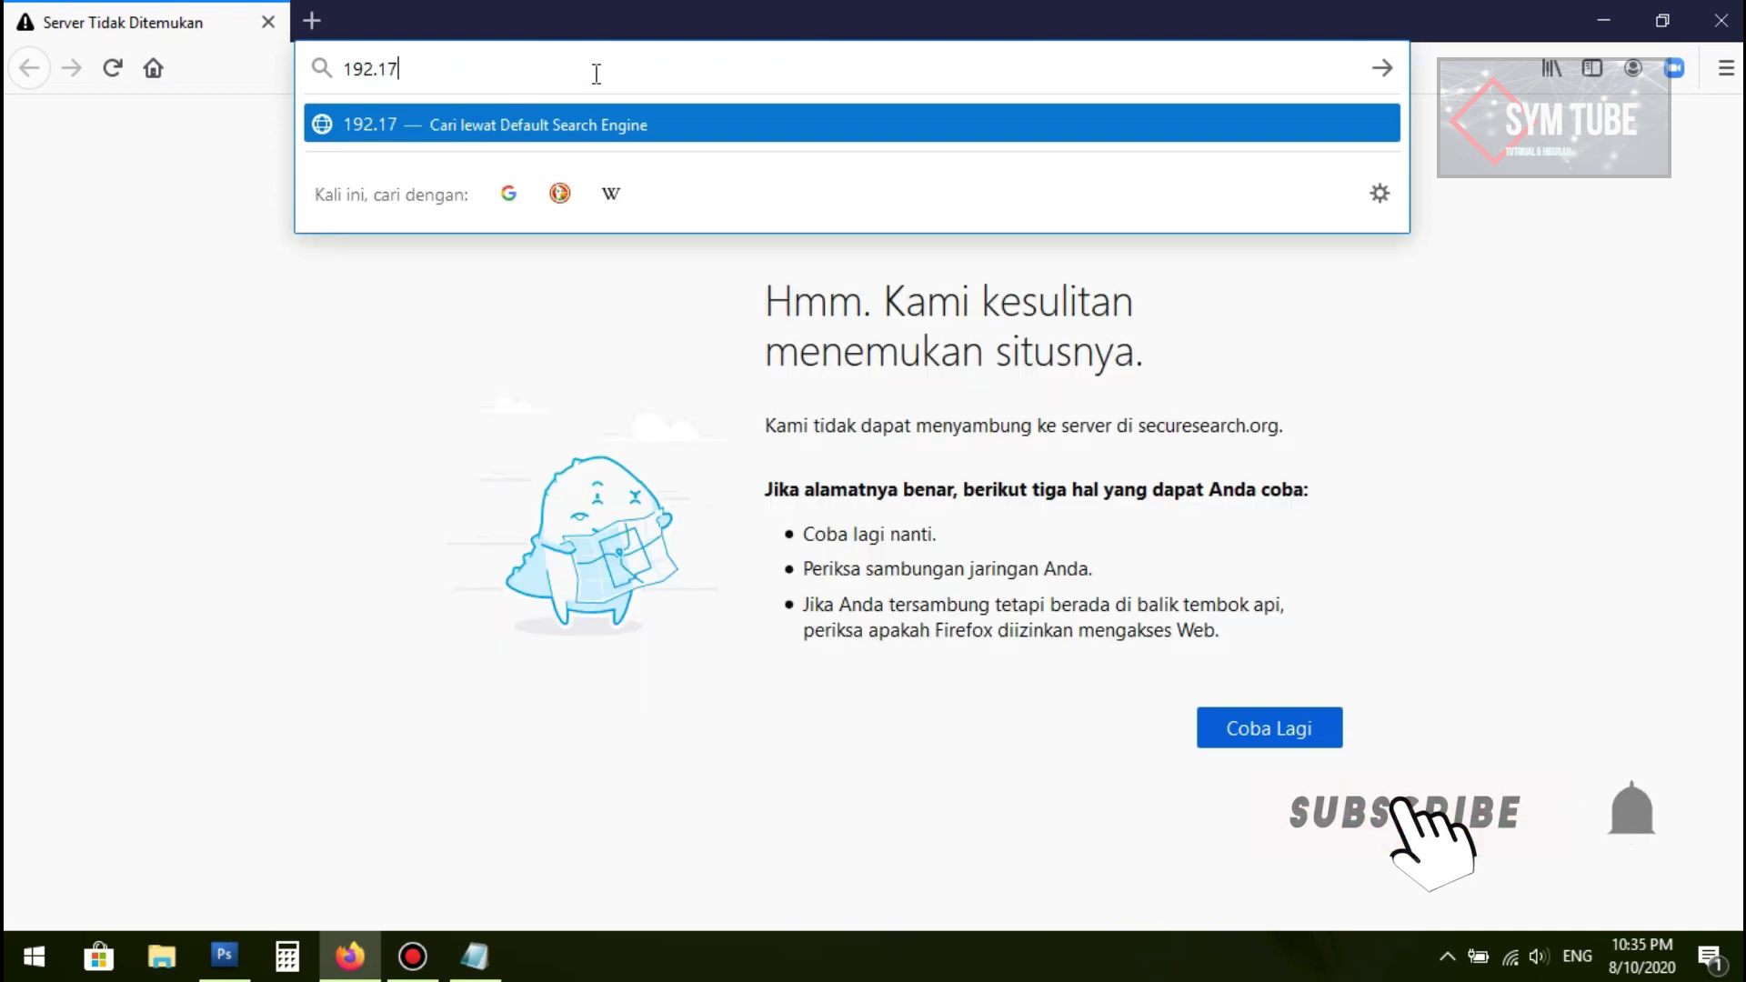
pyautogui.press('BackSpace')
pyautogui.write('68')
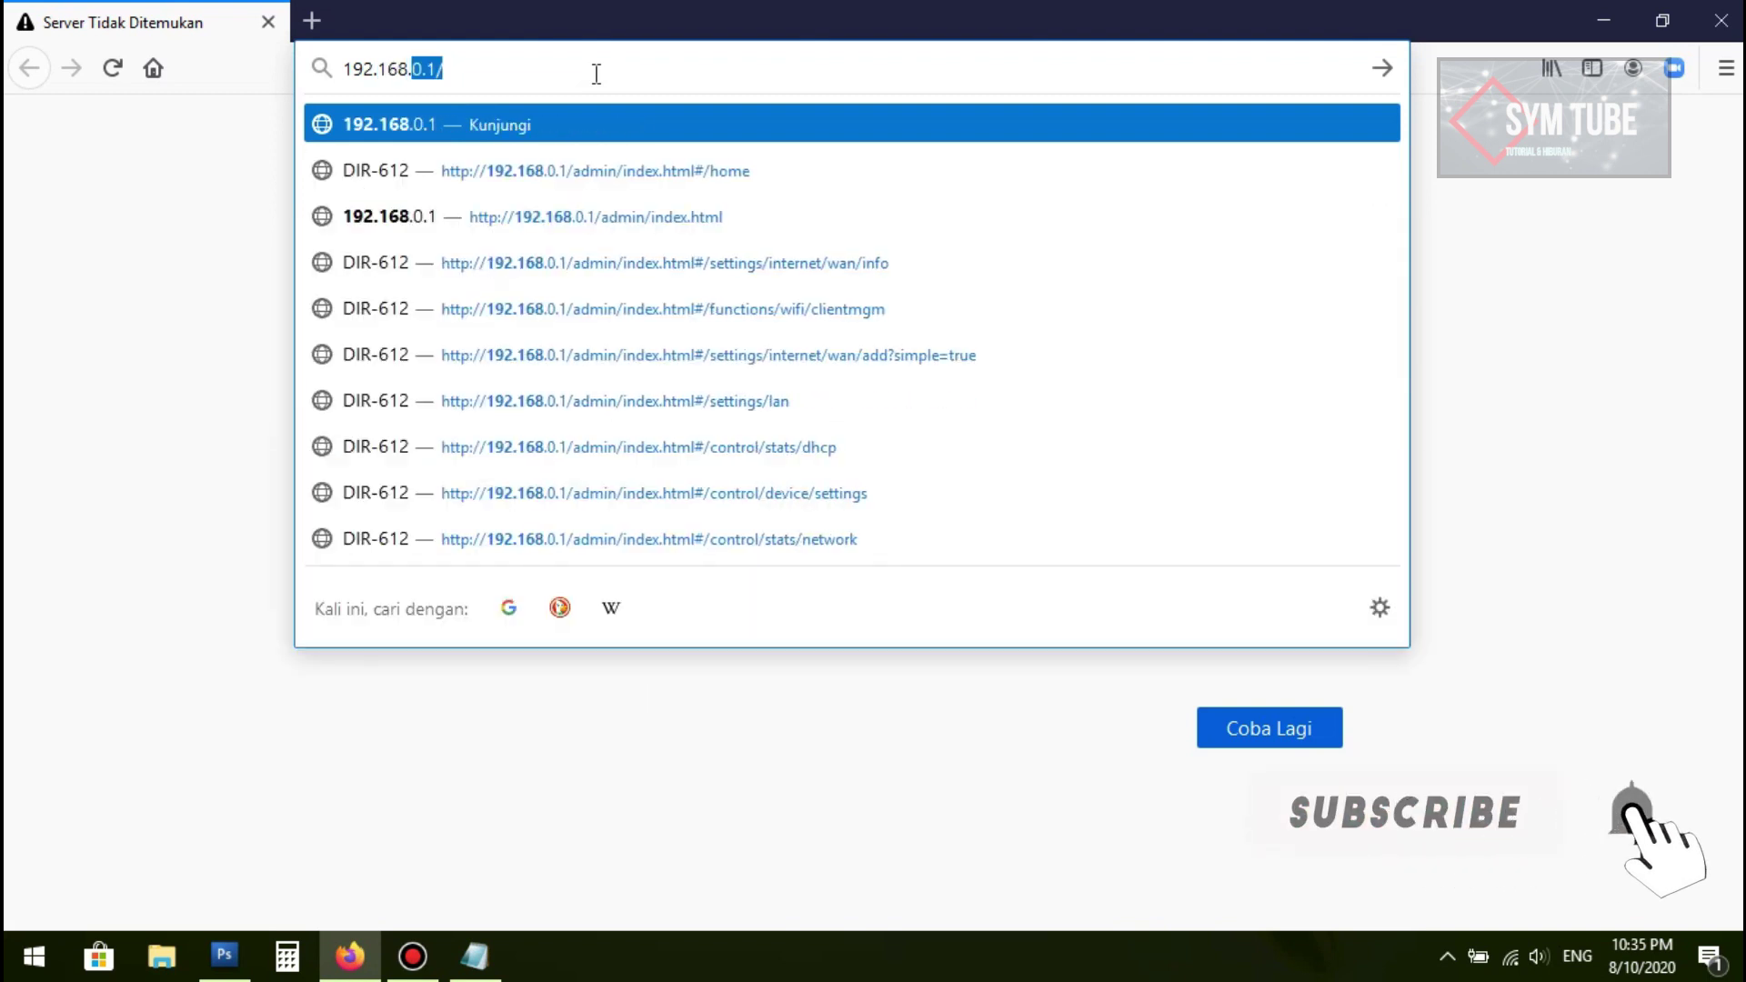
pyautogui.write('.0.1')
pyautogui.press('Return')
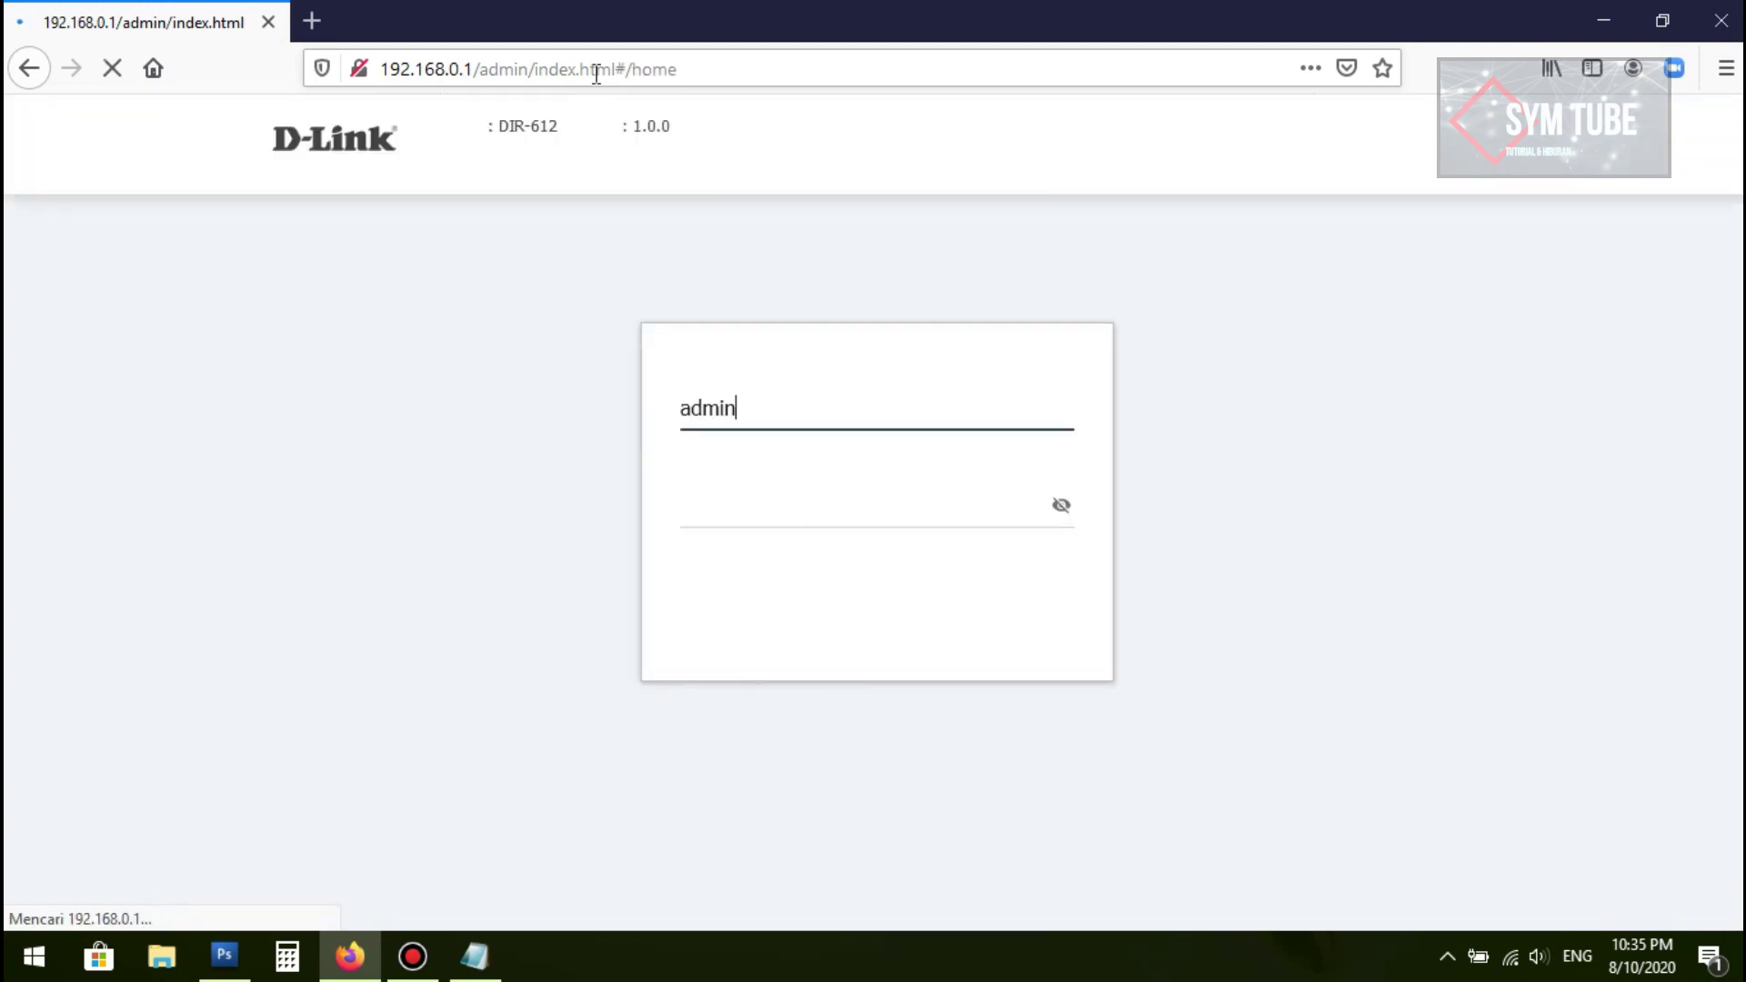
# Step: Log in to the router with the admin password
pyautogui.click(783, 508)
pyautogui.write('a')
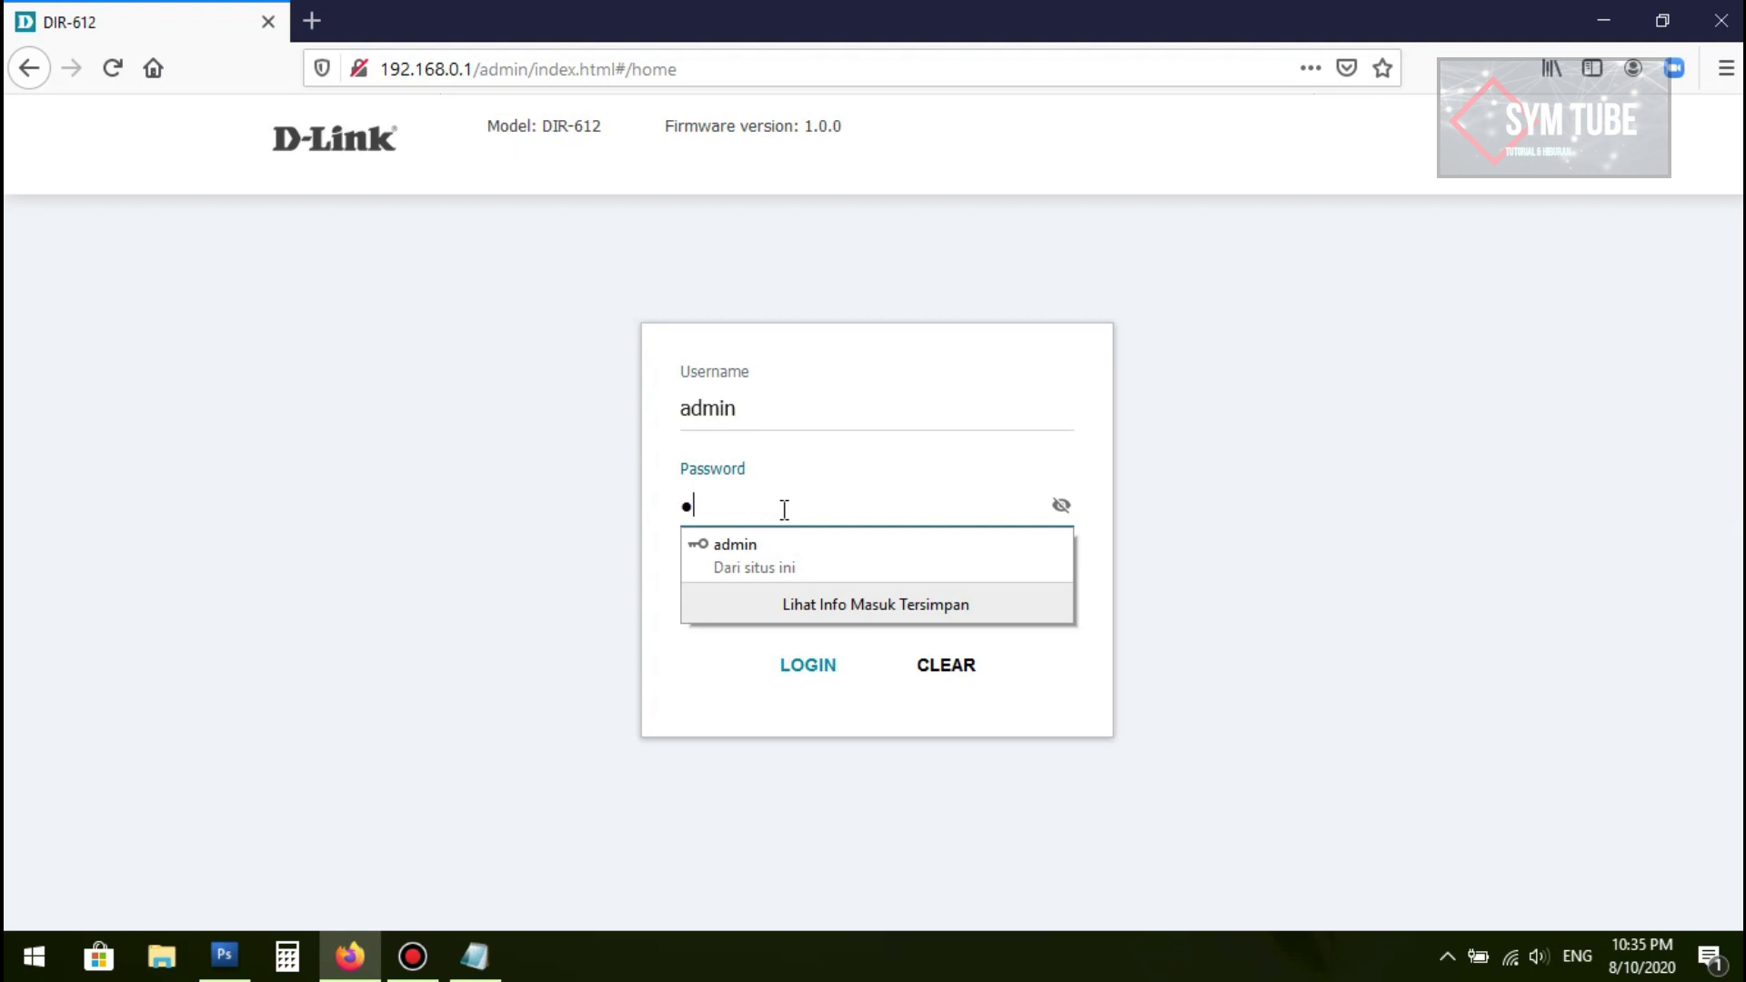
pyautogui.write('dmi')
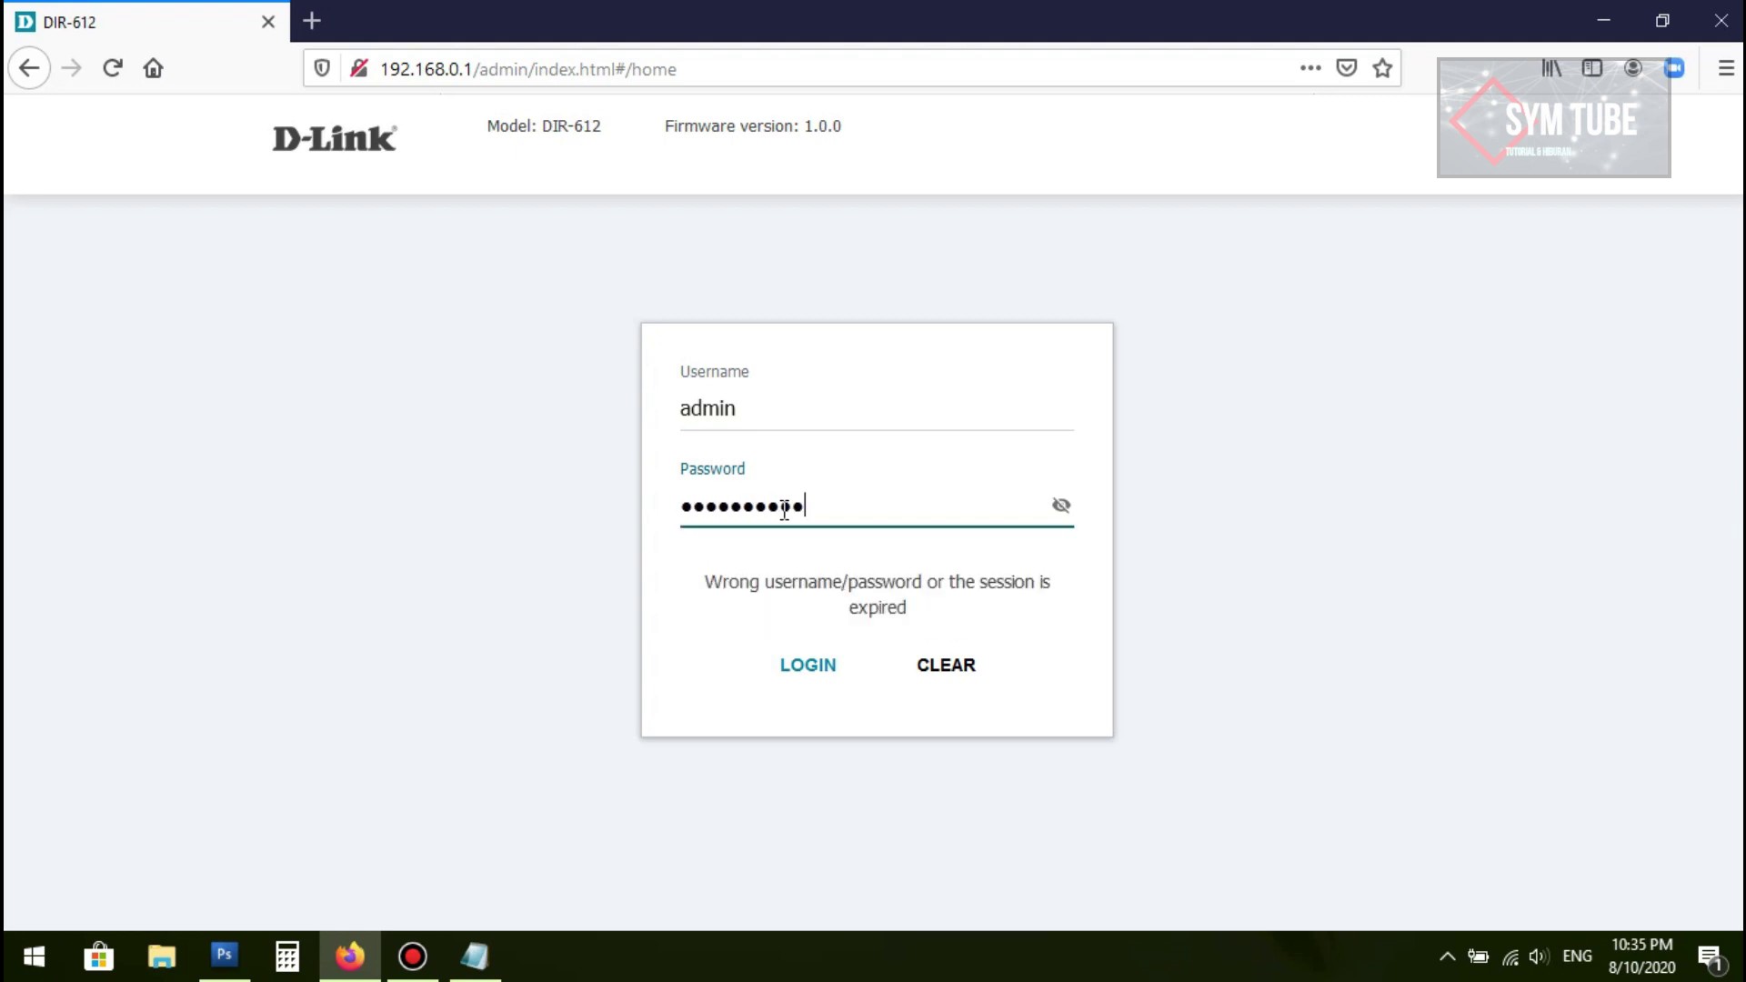
pyautogui.press('Return')
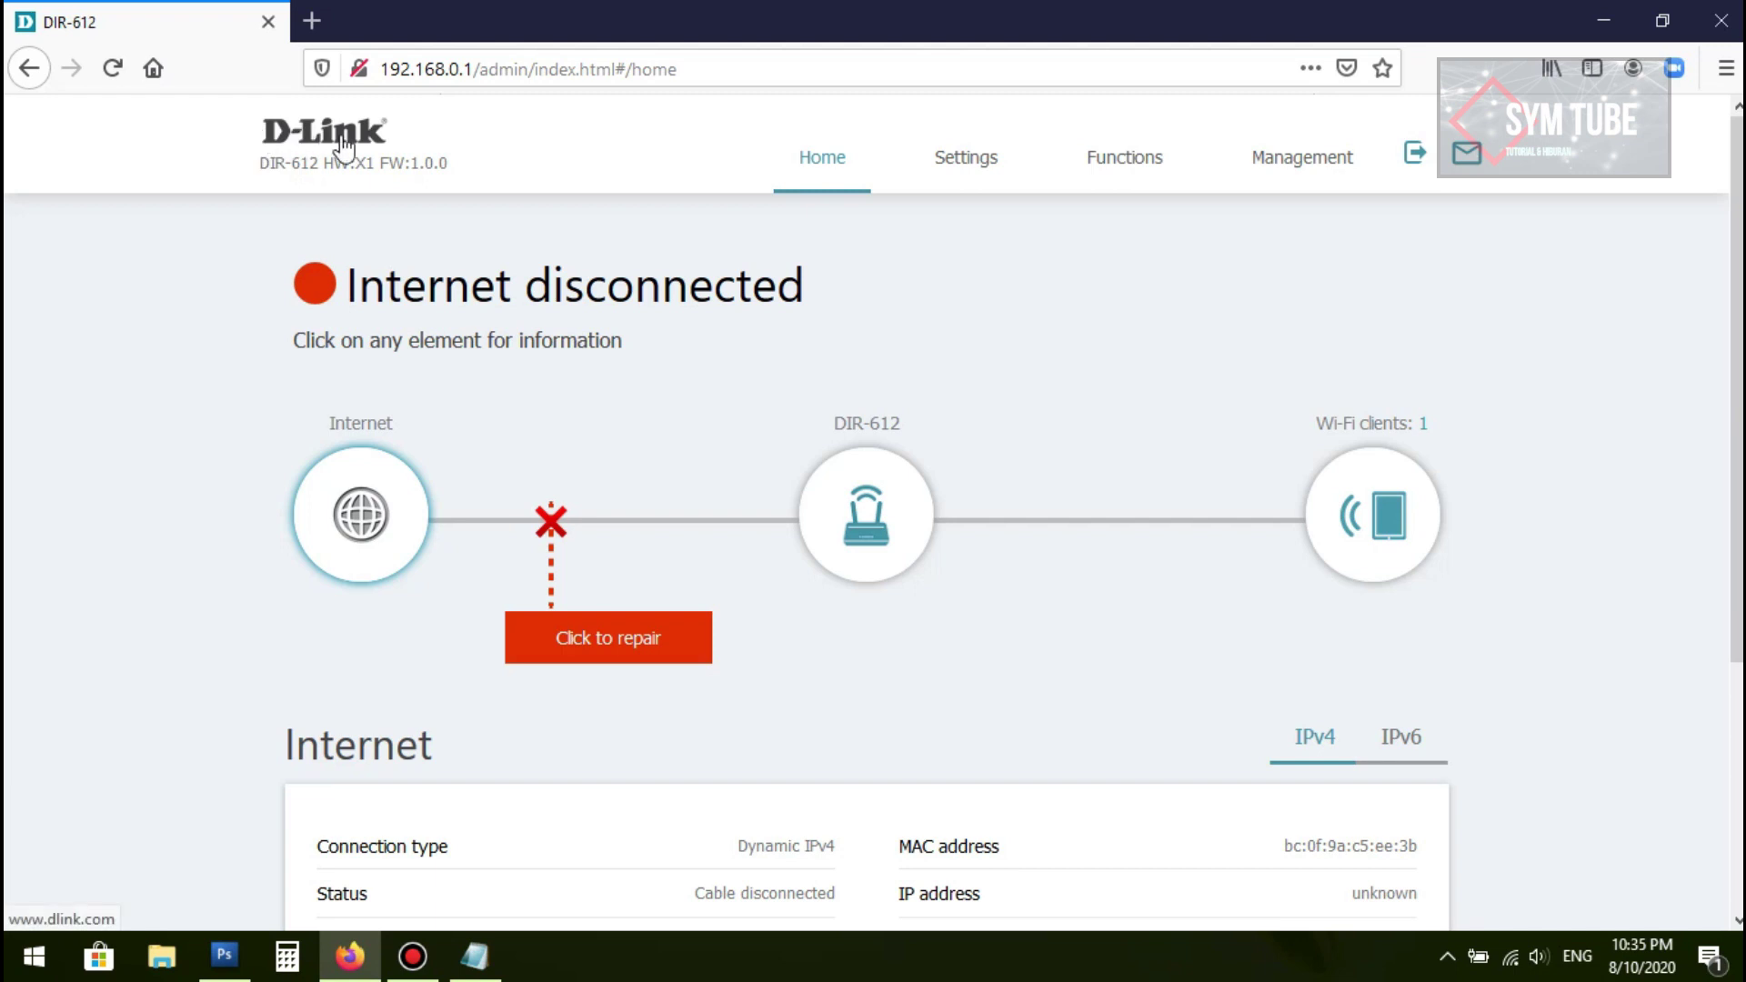
# Step: Review the home dashboard, noting firmware FW:1.0.0, and reload it
pyautogui.scroll(-3, 741, 382)
pyautogui.scroll(3, 767, 377)
pyautogui.scroll(-3, 1155, 423)
pyautogui.scroll(3, 876, 540)
pyautogui.moveTo(383, 165); pyautogui.dragTo(470, 173)
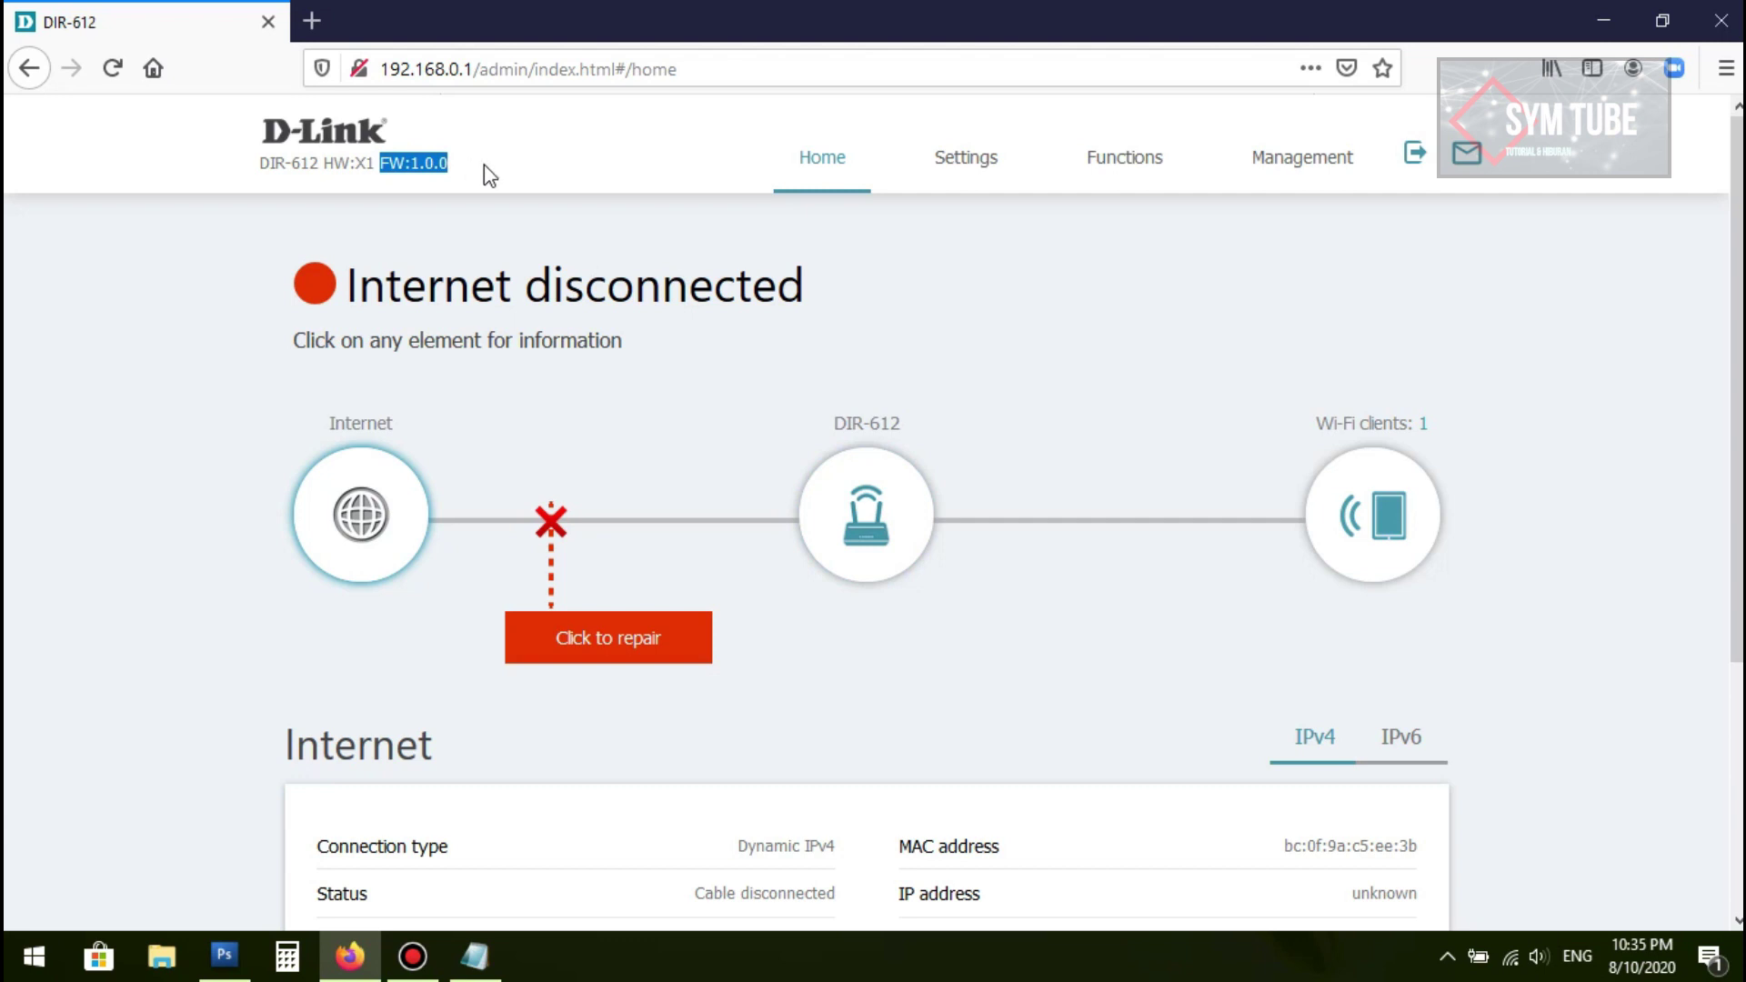
pyautogui.click(814, 162)
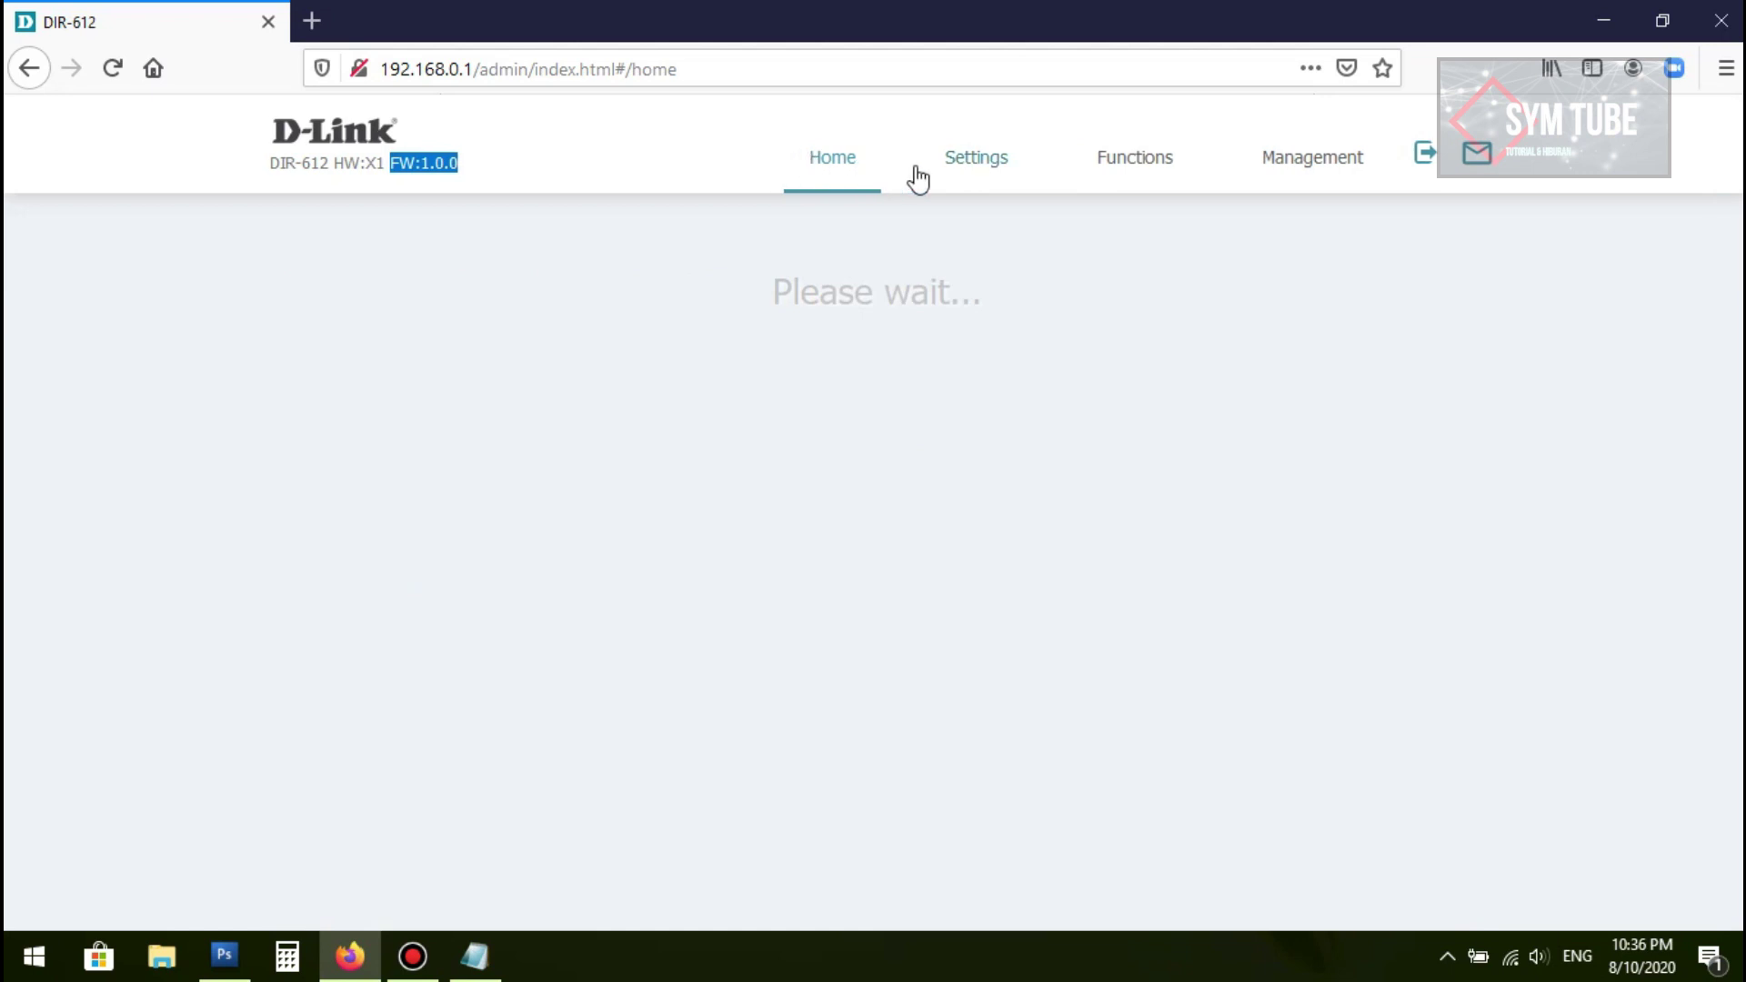
pyautogui.click(846, 173)
pyautogui.click(833, 160)
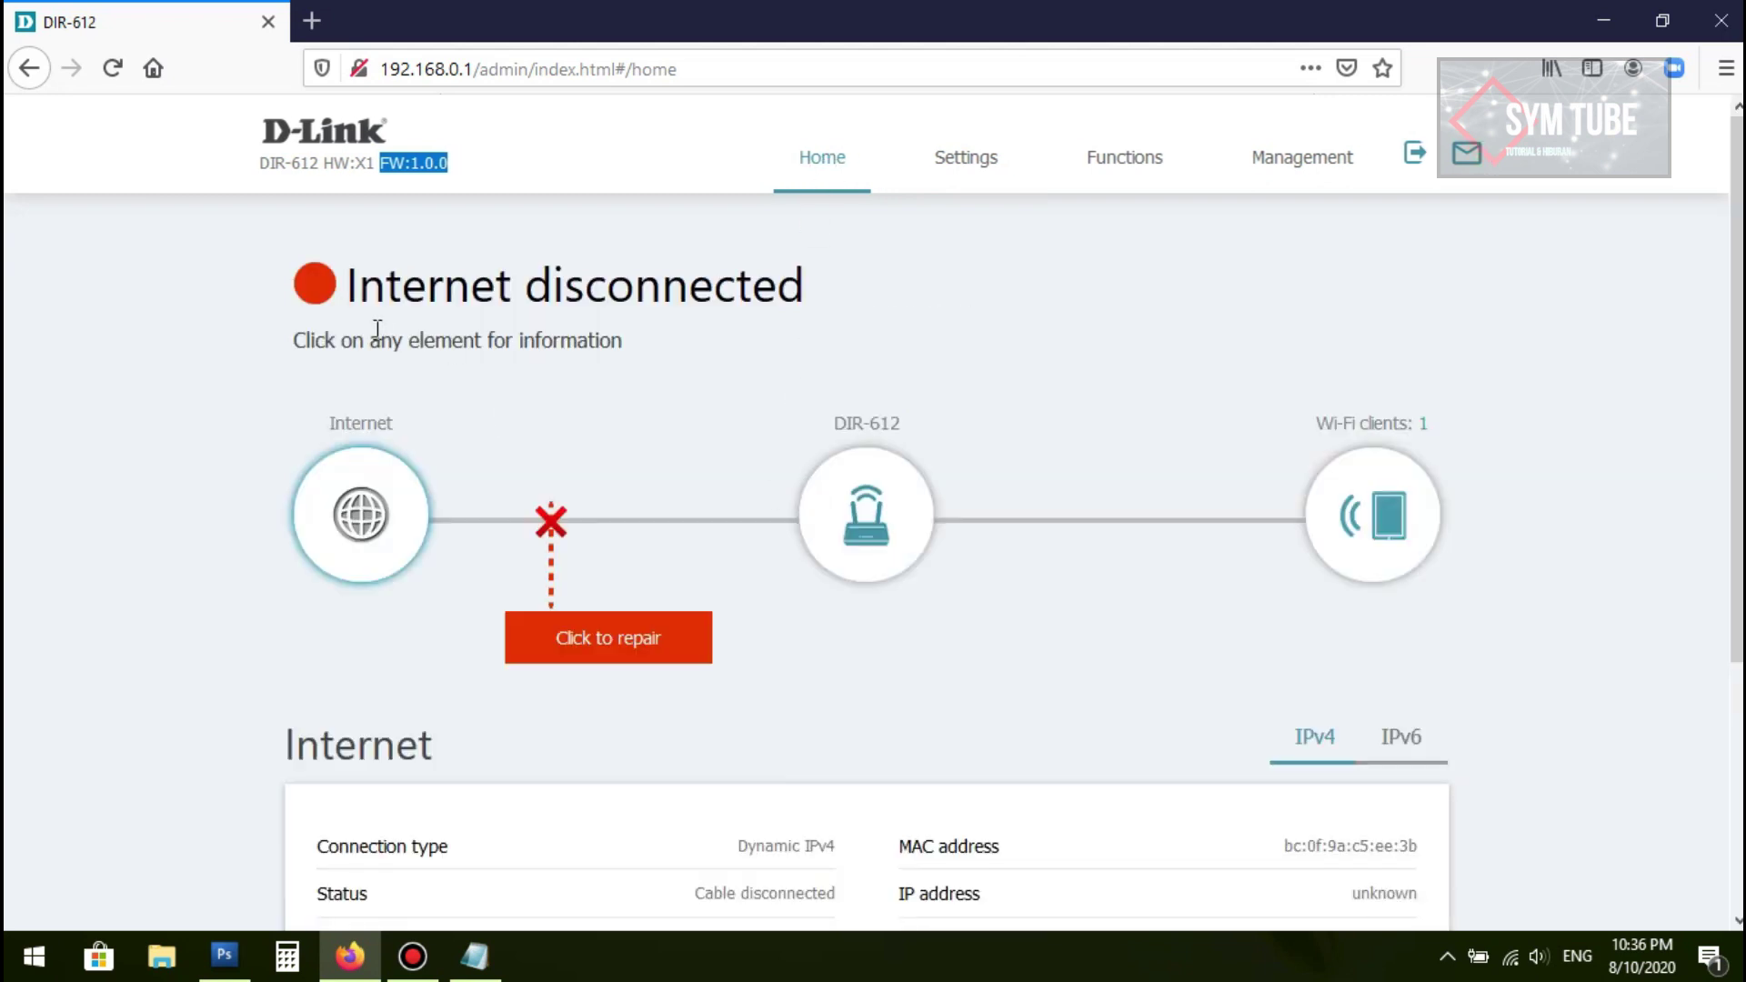
# Step: Bring up the Settings > Internet submenu listing WAN, VLAN and DNS
pyautogui.scroll(-2, 378, 330)
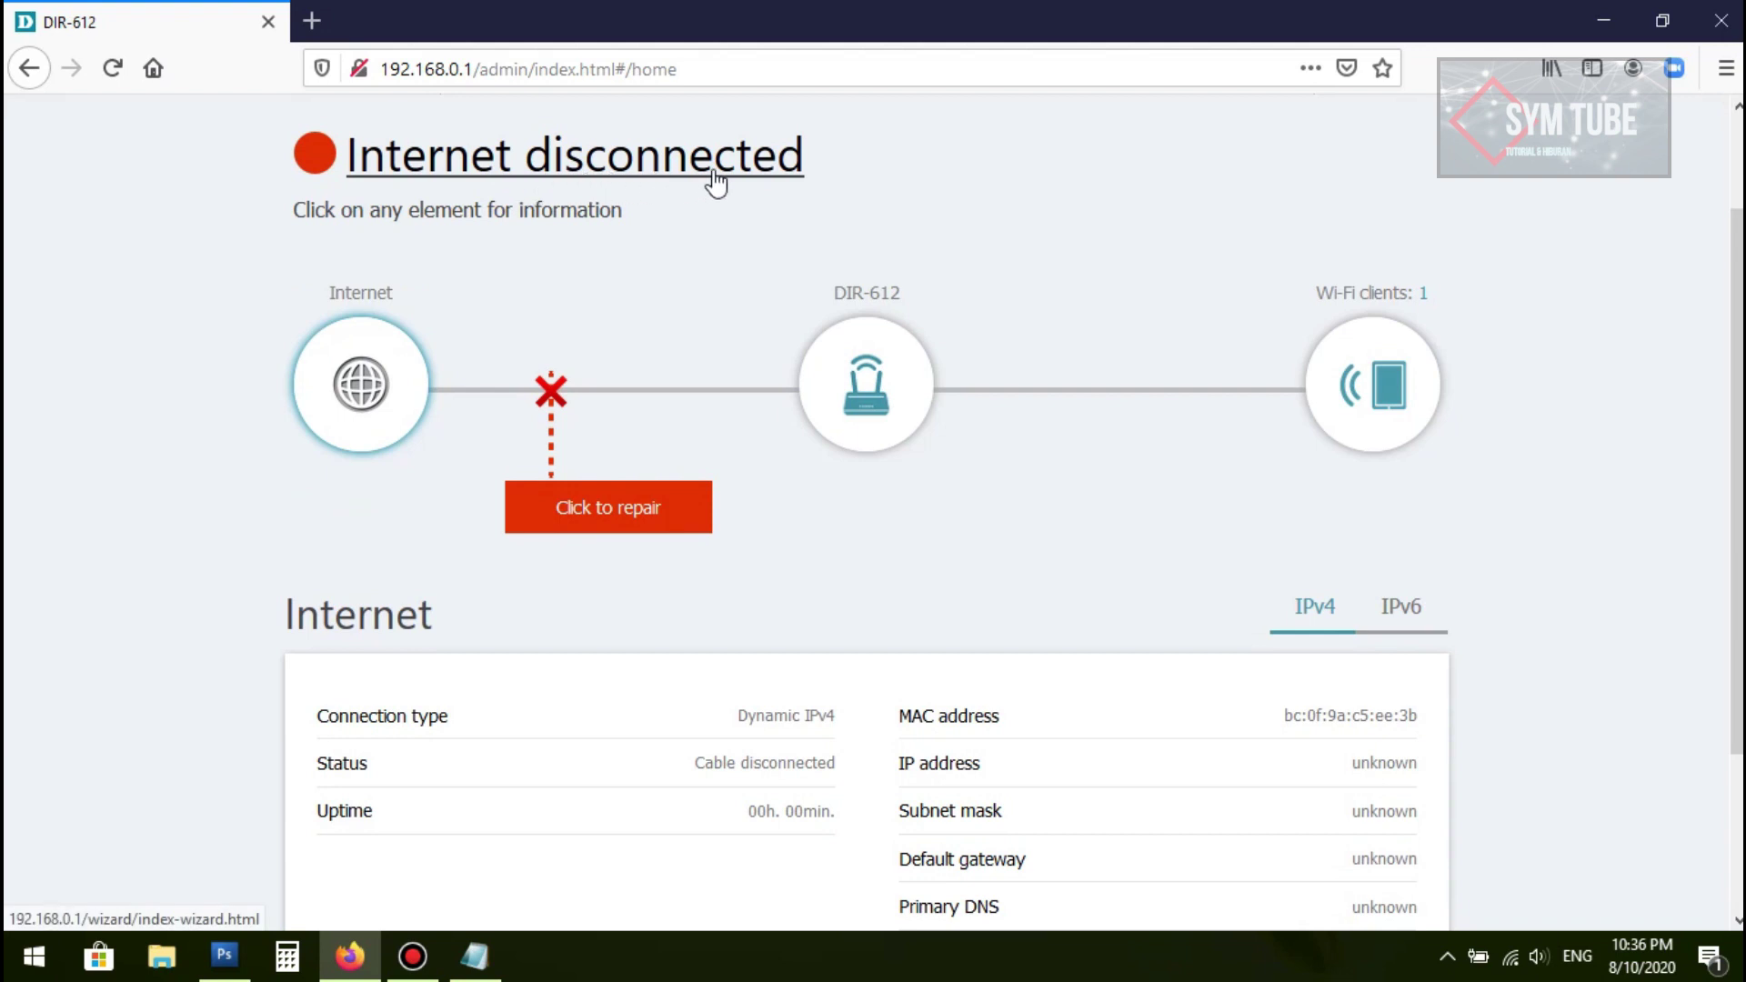
pyautogui.scroll(-3, 566, 380)
pyautogui.scroll(5, 705, 612)
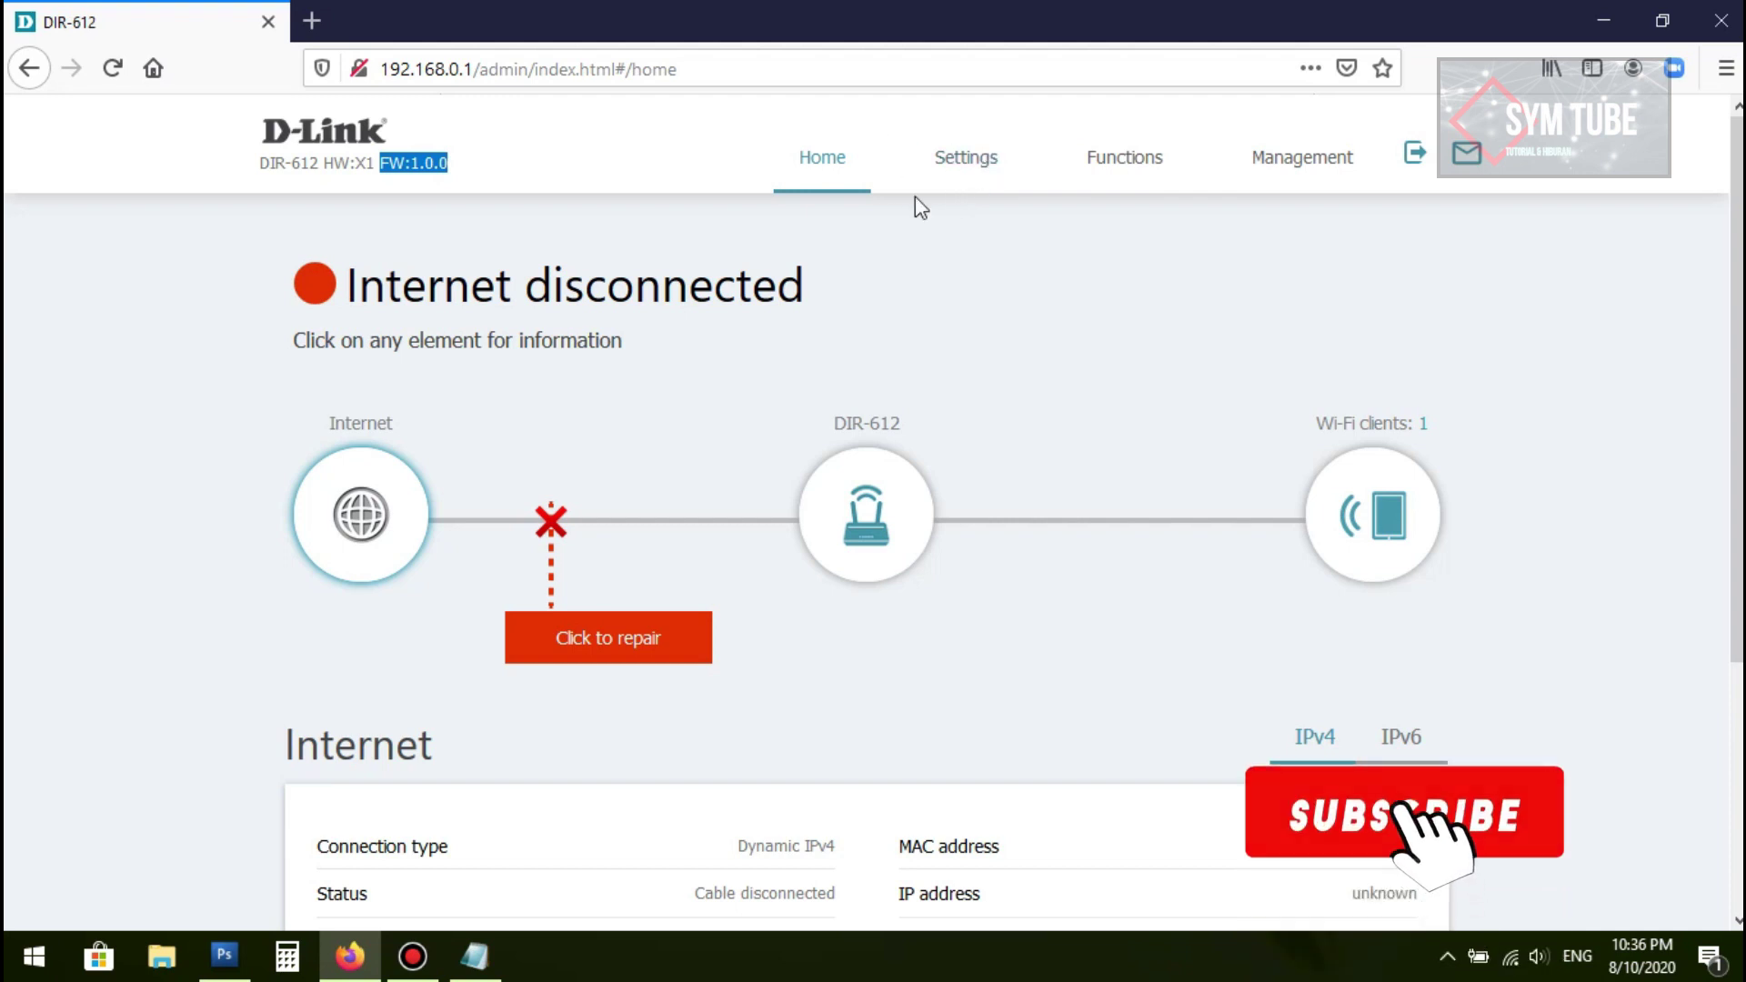
pyautogui.click(964, 162)
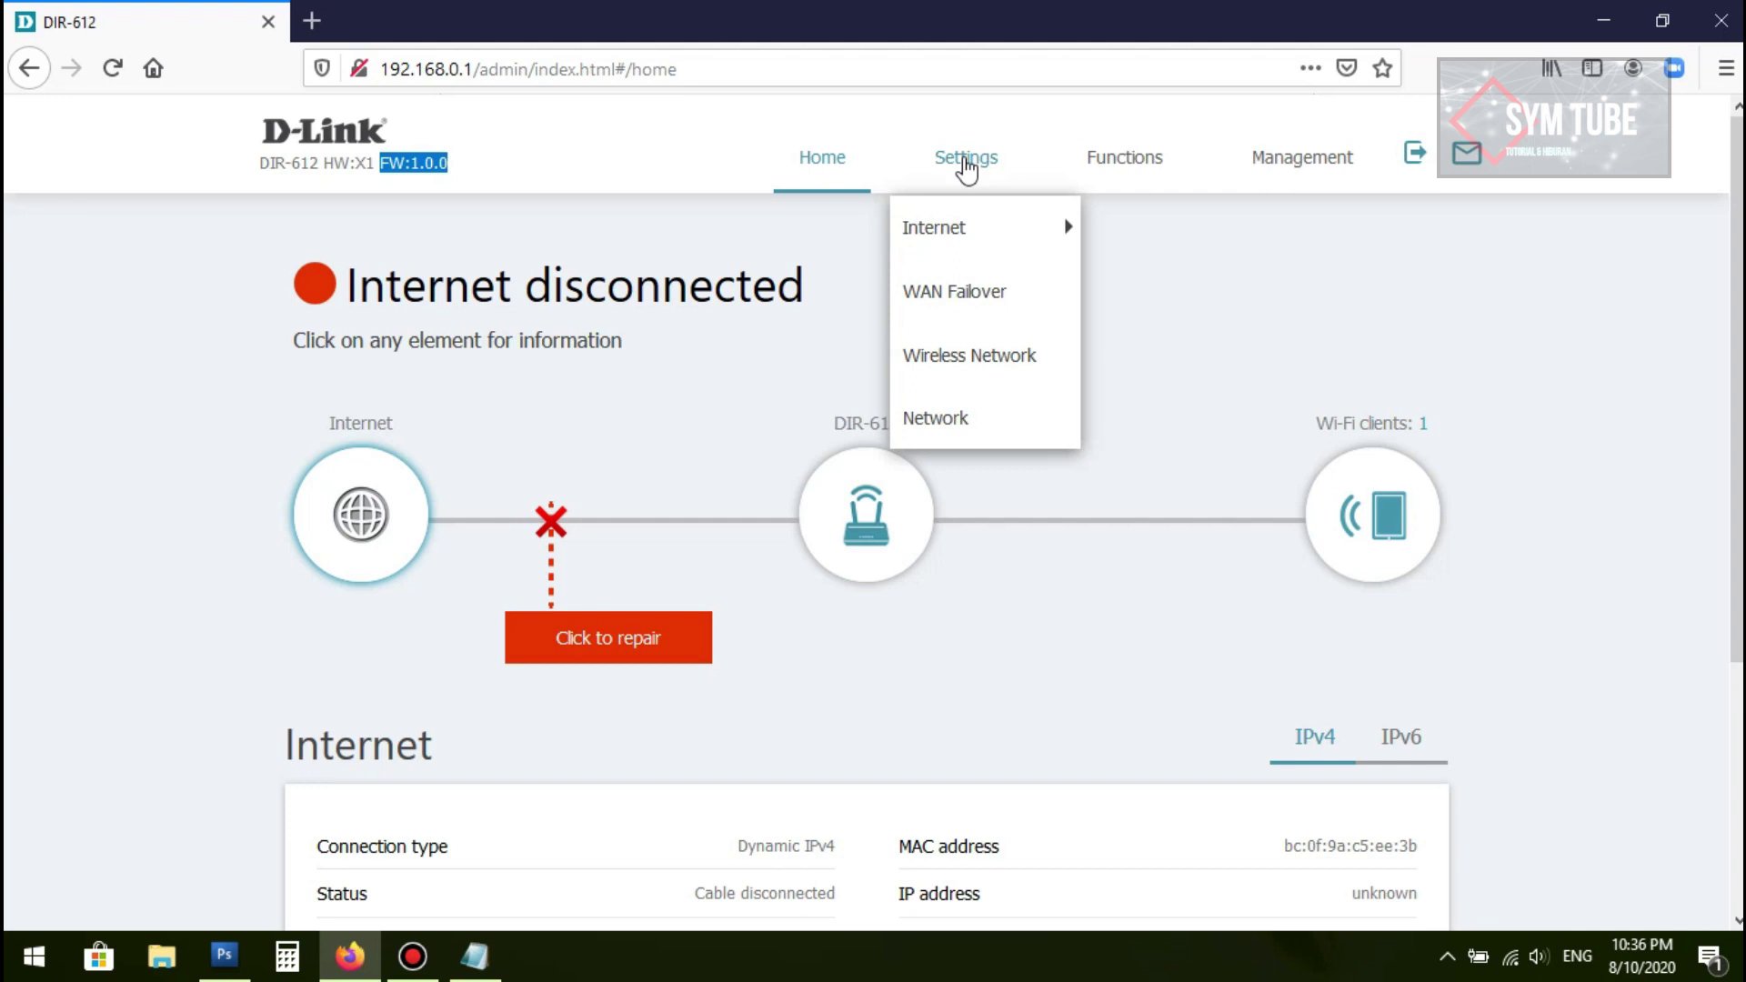
pyautogui.moveTo(952, 235)
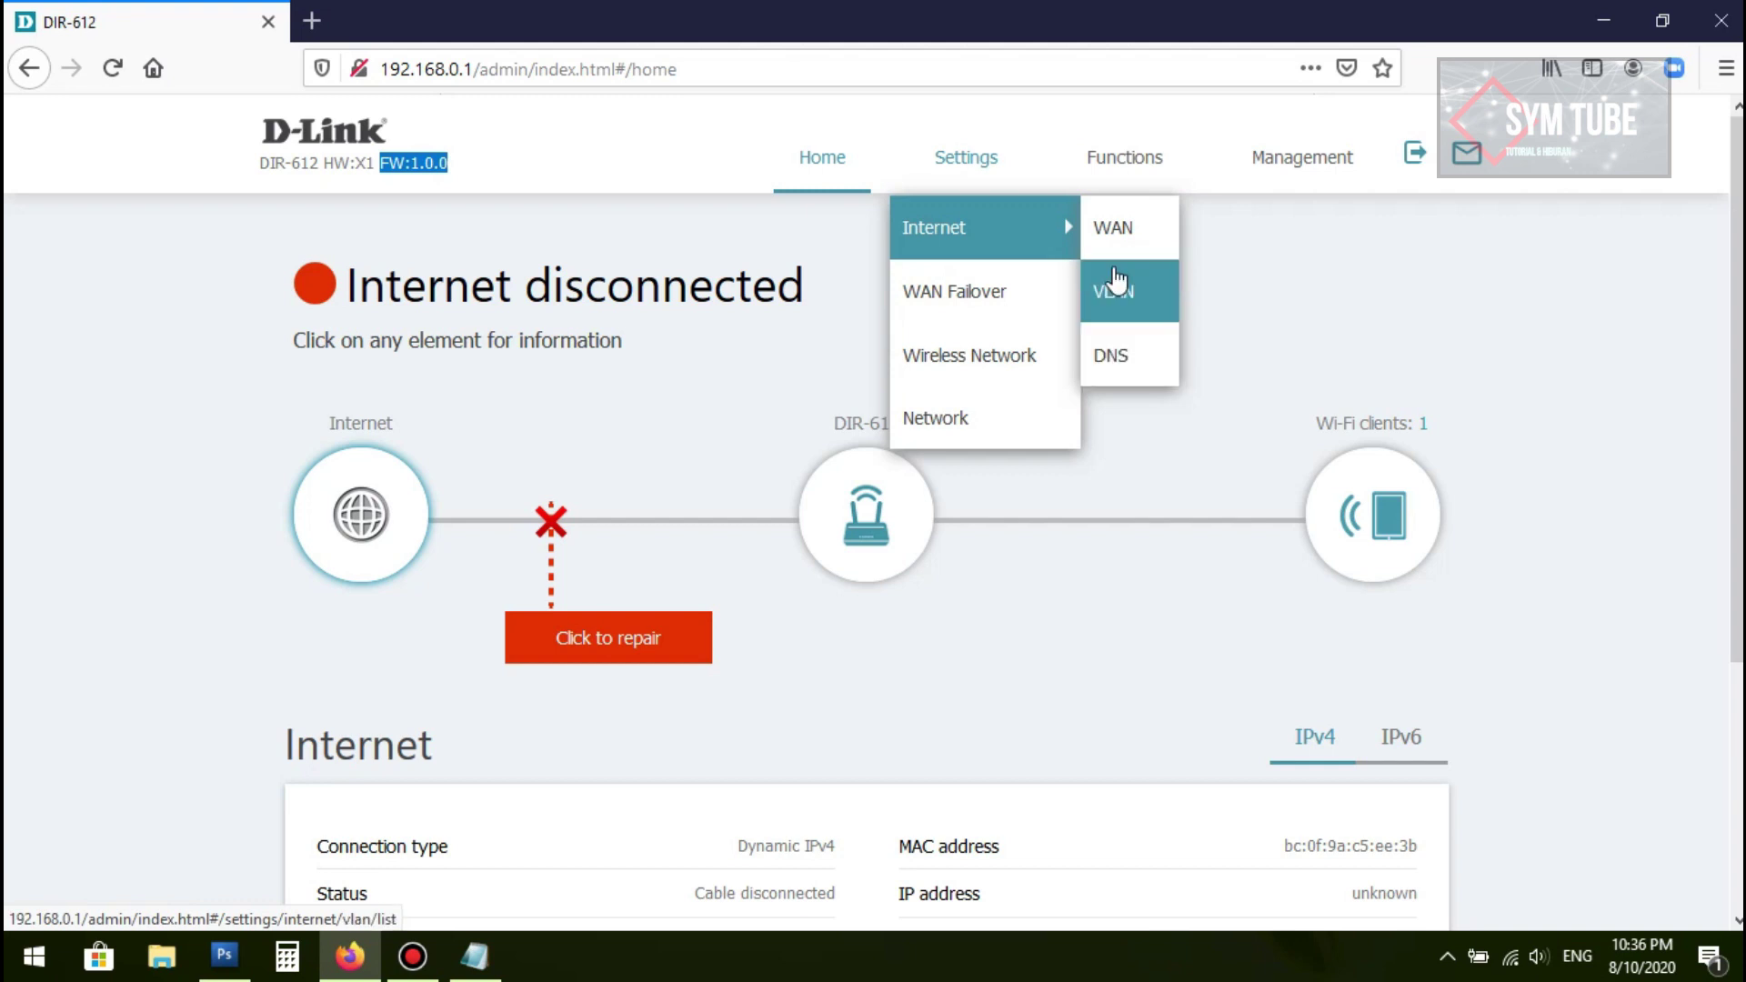
# Step: Look over the WAN settings page, then go to the VLAN List page
pyautogui.click(1116, 244)
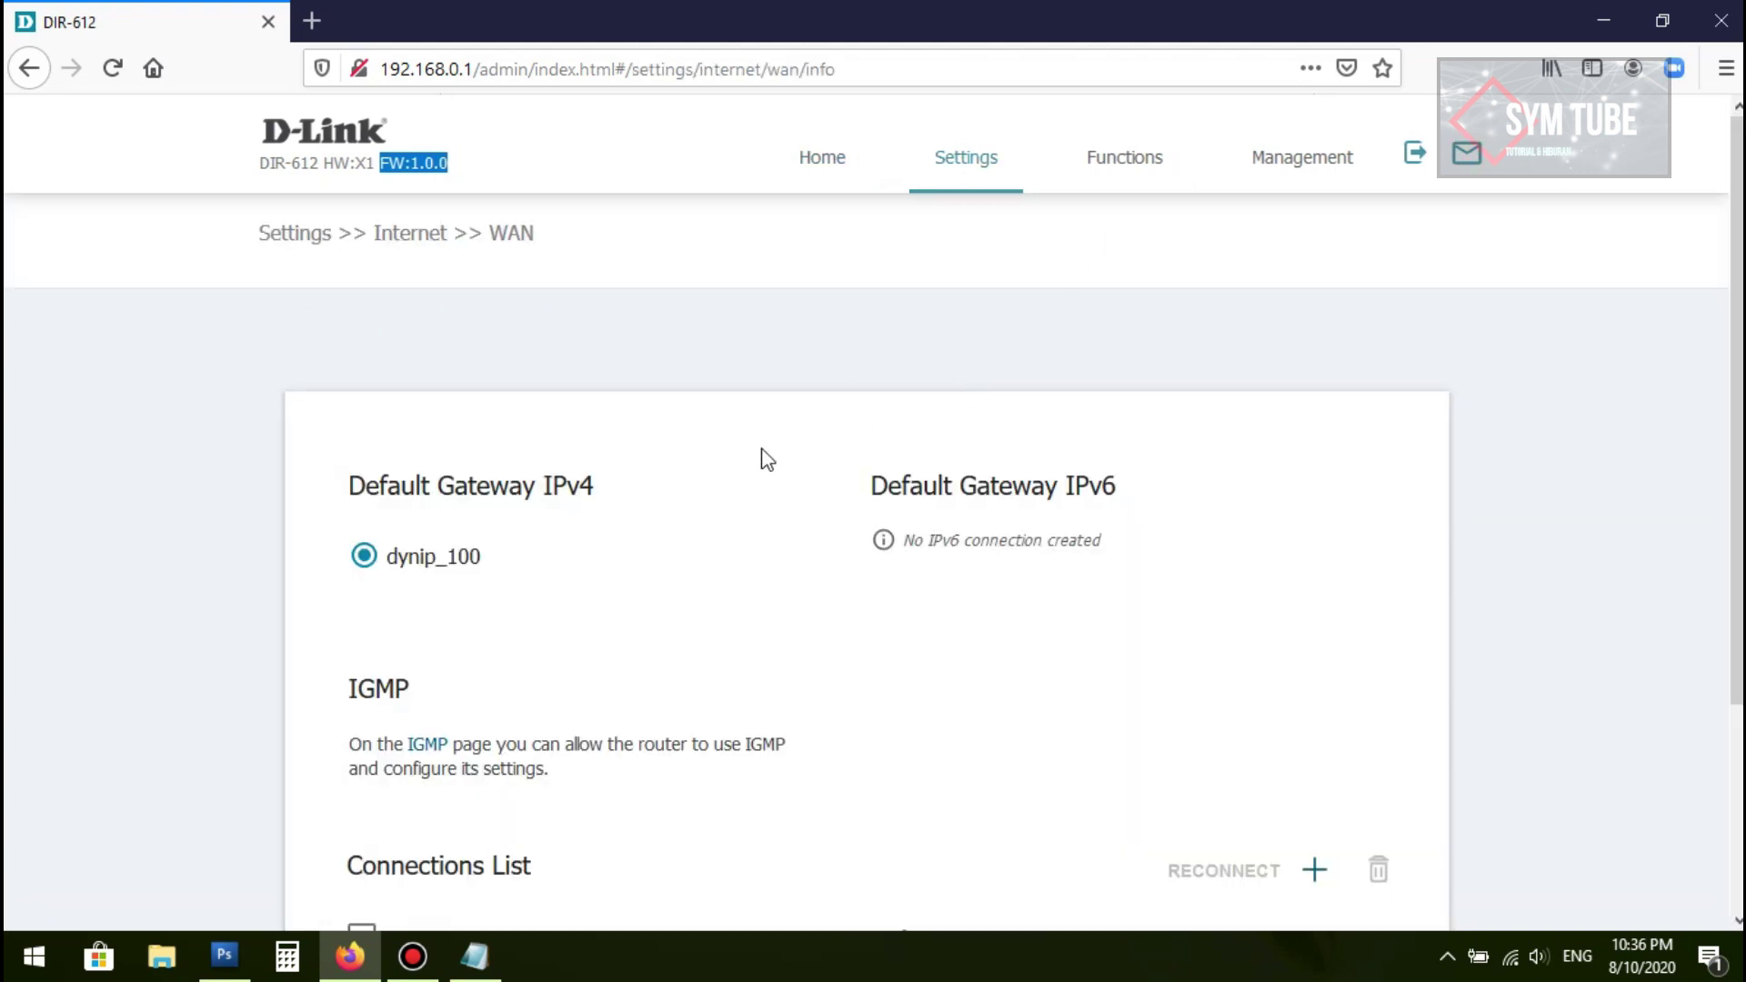
pyautogui.scroll(-3, 564, 468)
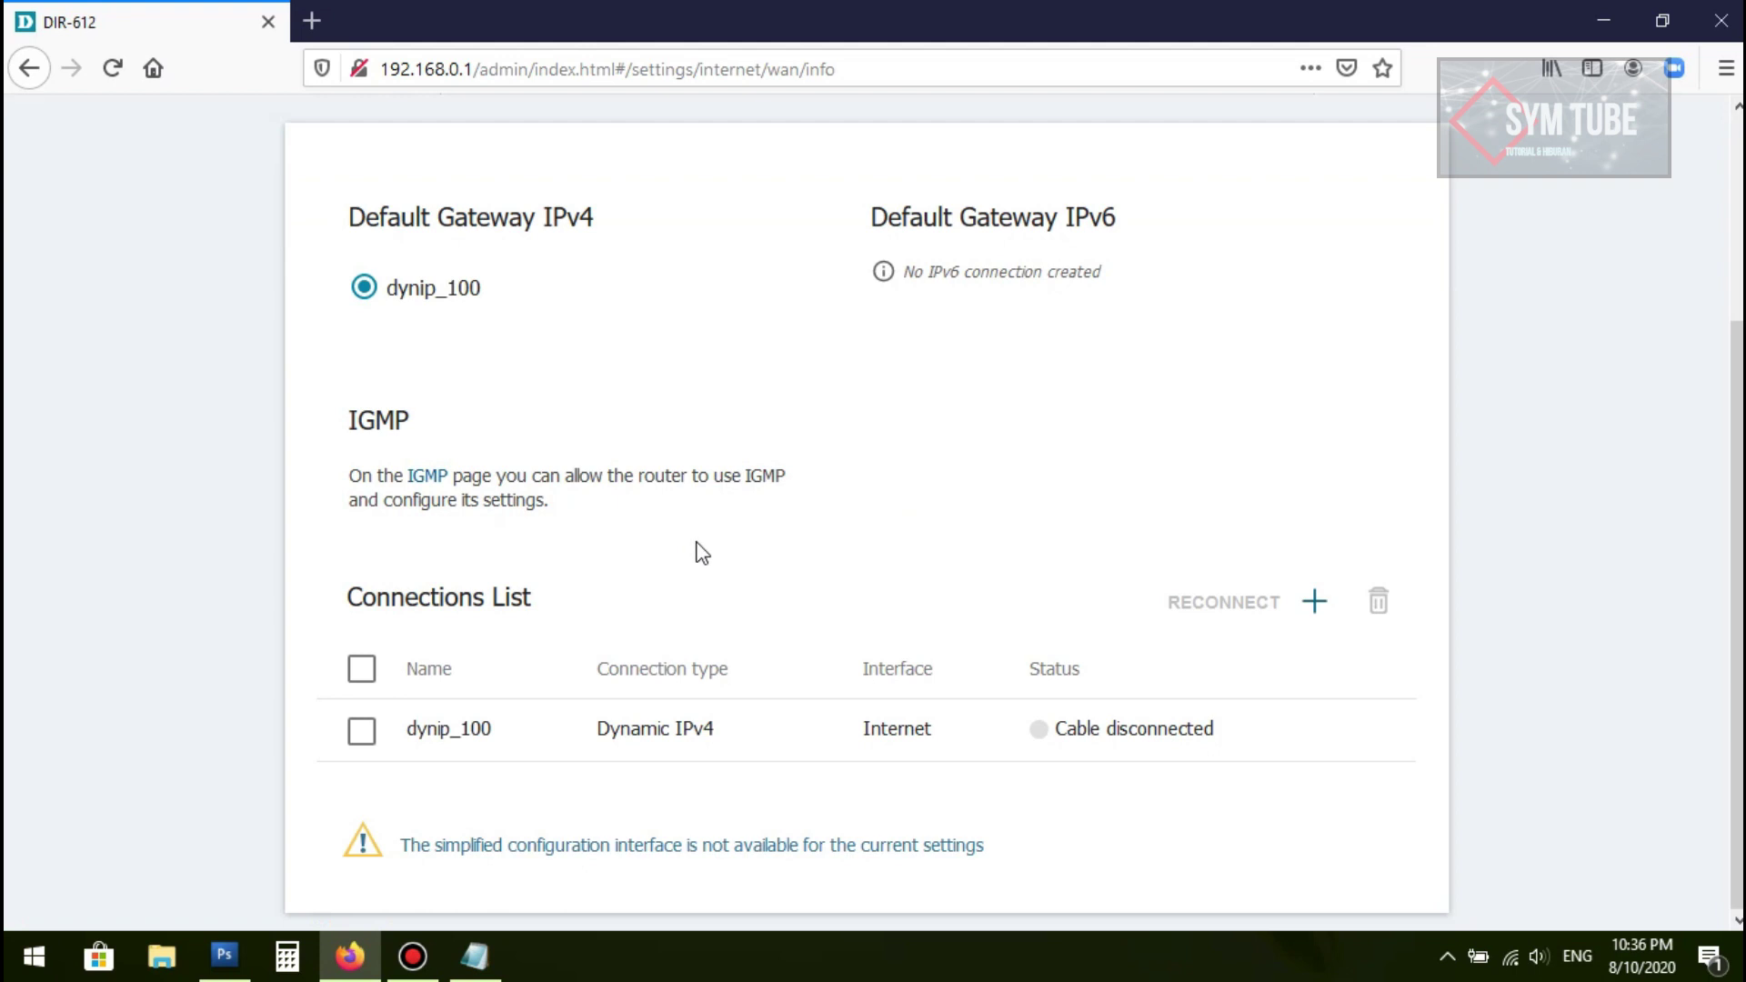
pyautogui.scroll(3, 701, 550)
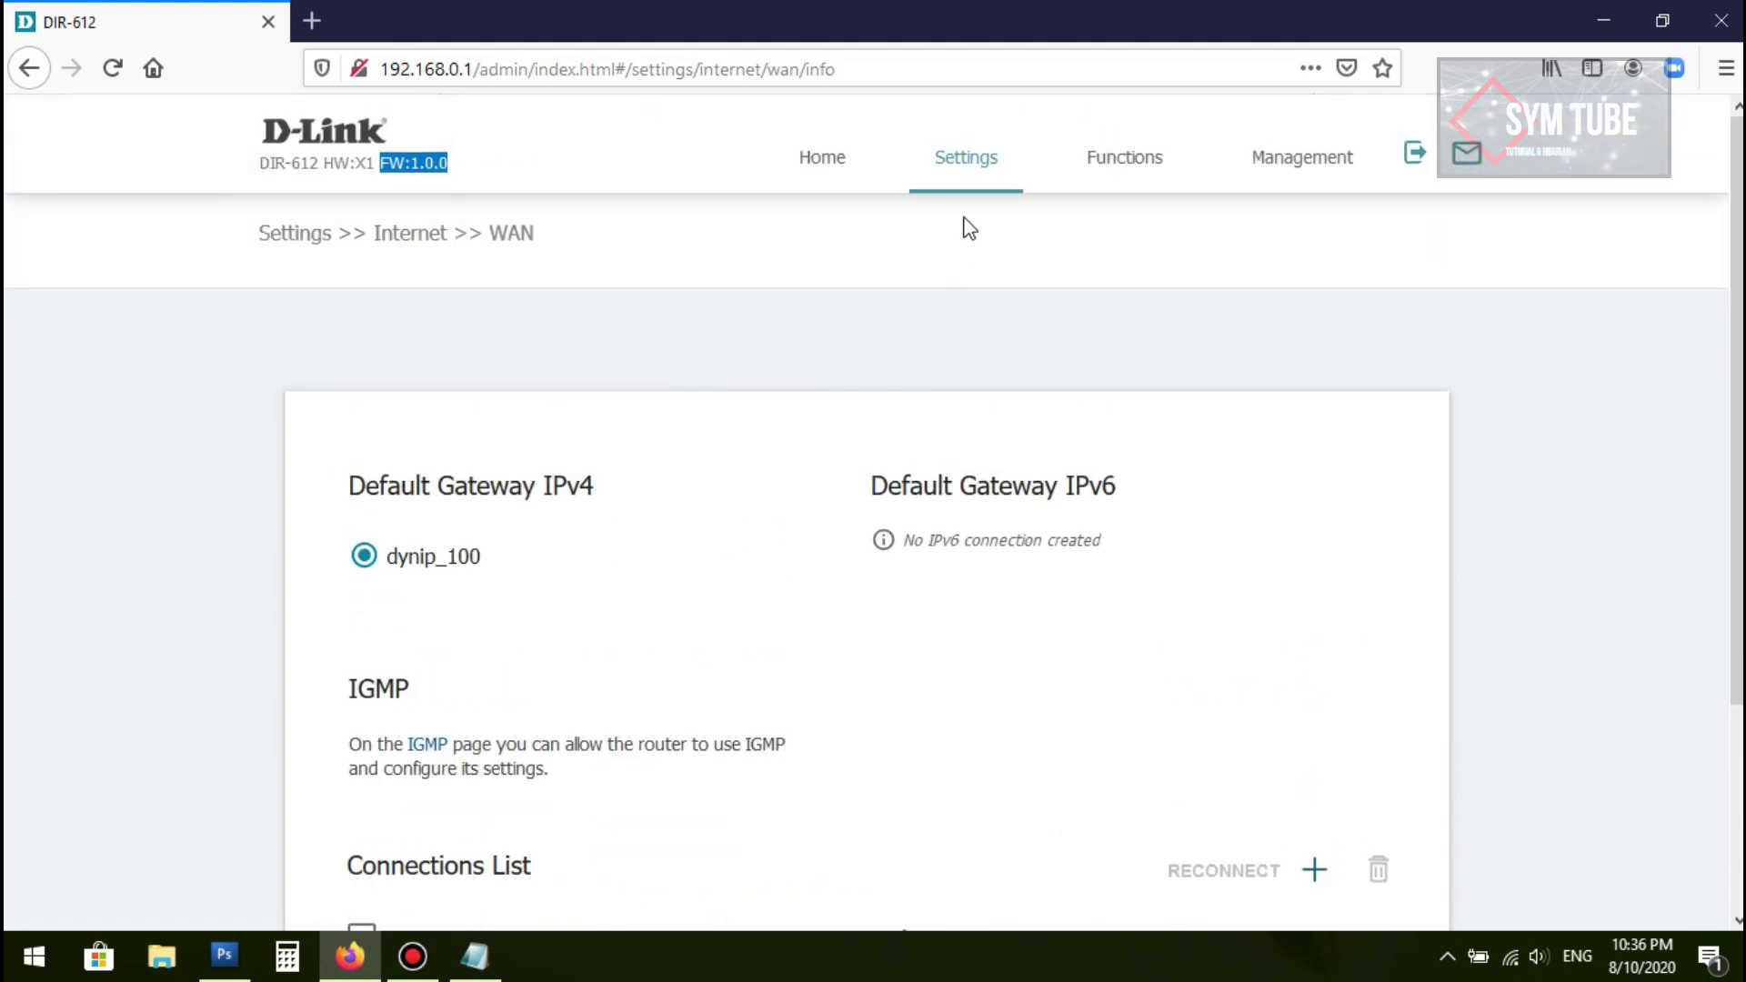
pyautogui.moveTo(970, 164)
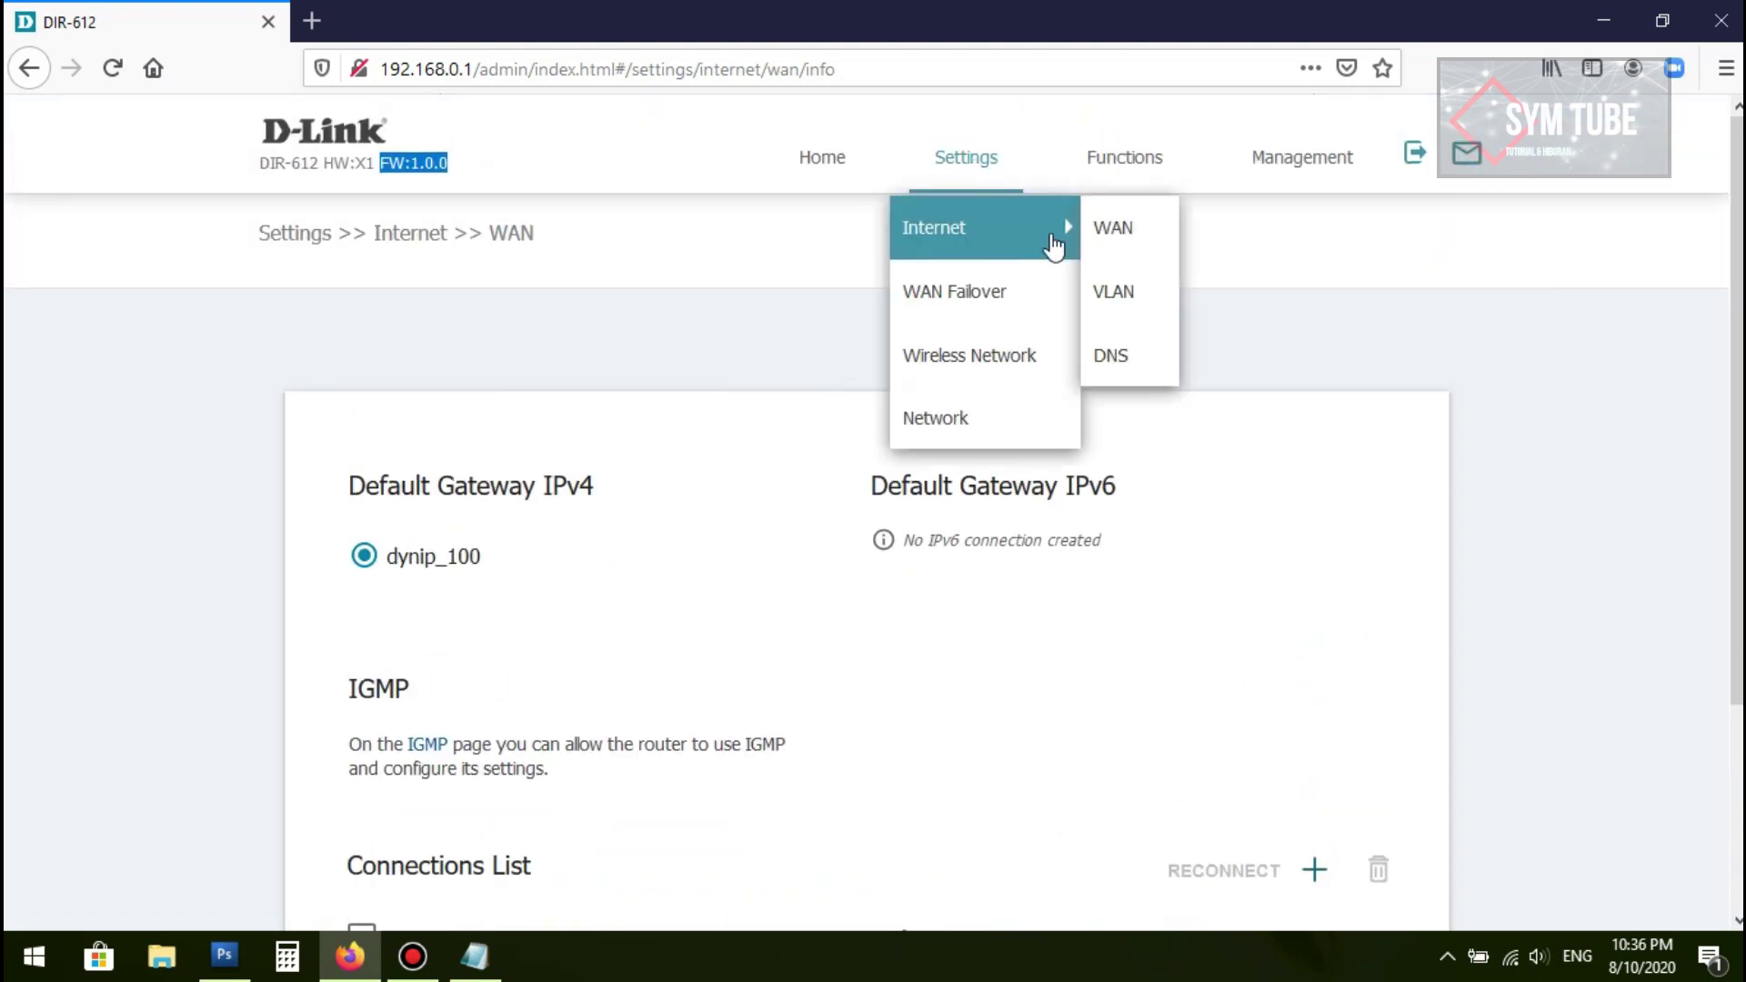
pyautogui.click(1111, 287)
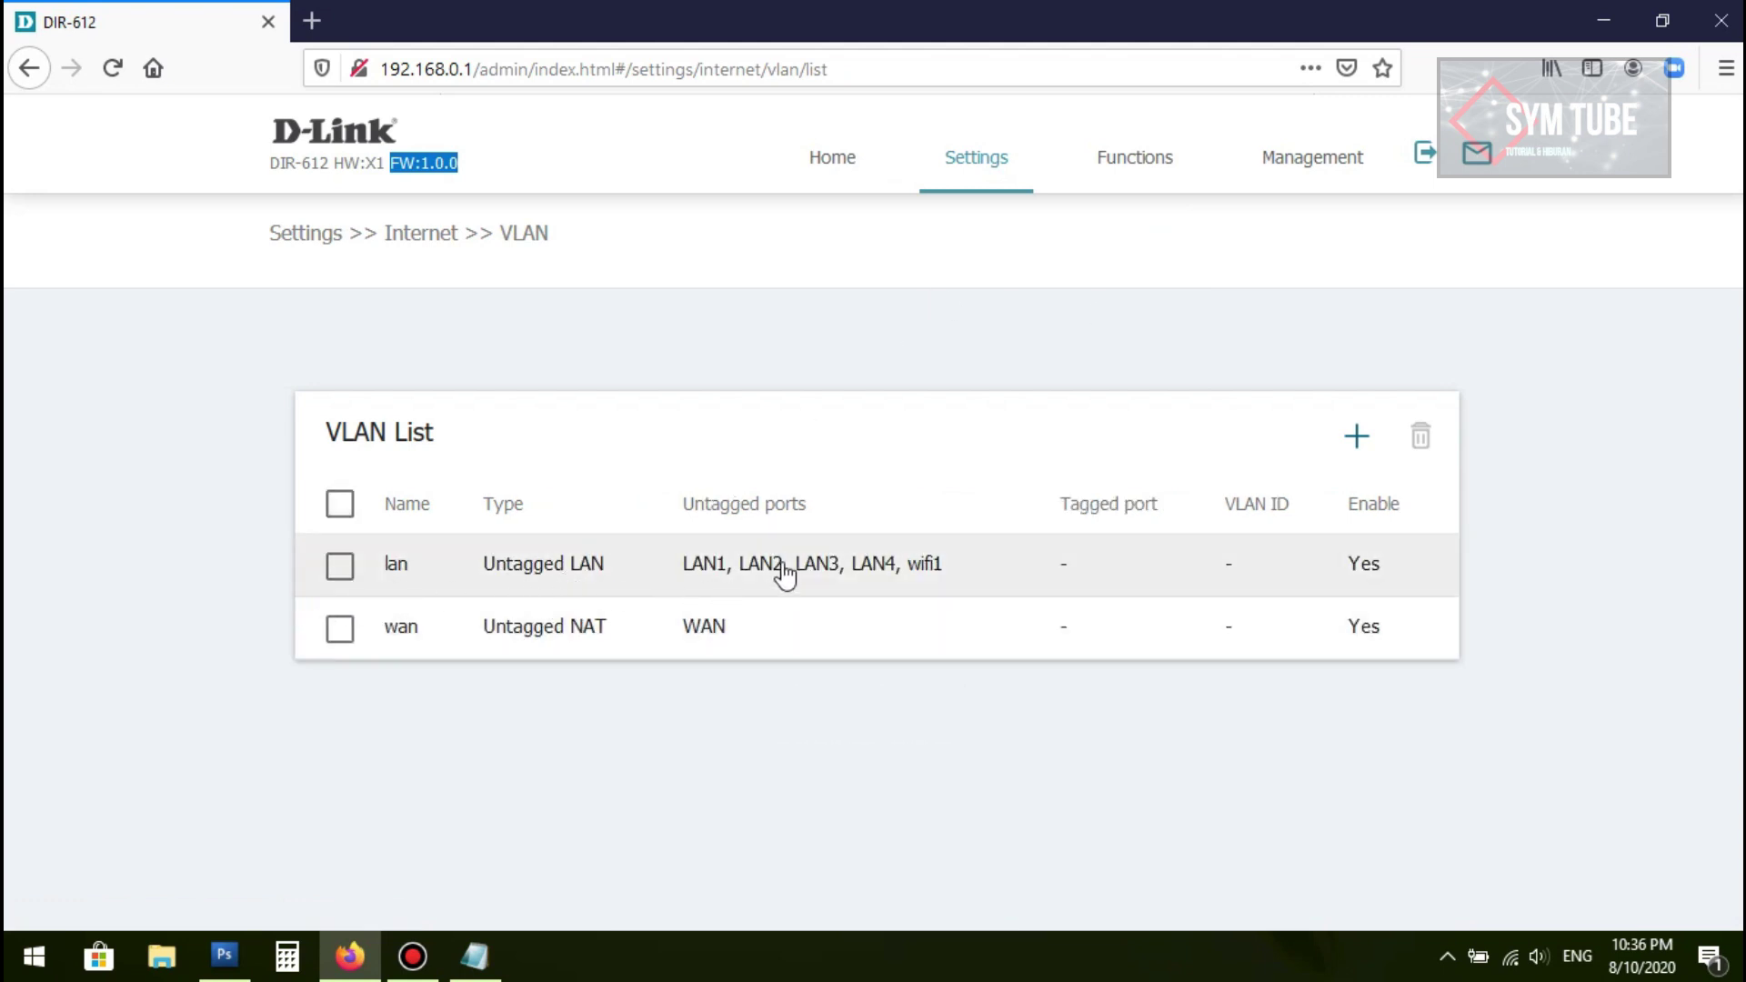
# Step: Try deleting both the lan and wan VLANs, dismissing the must-remove-connections warning
pyautogui.click(339, 628)
pyautogui.click(339, 566)
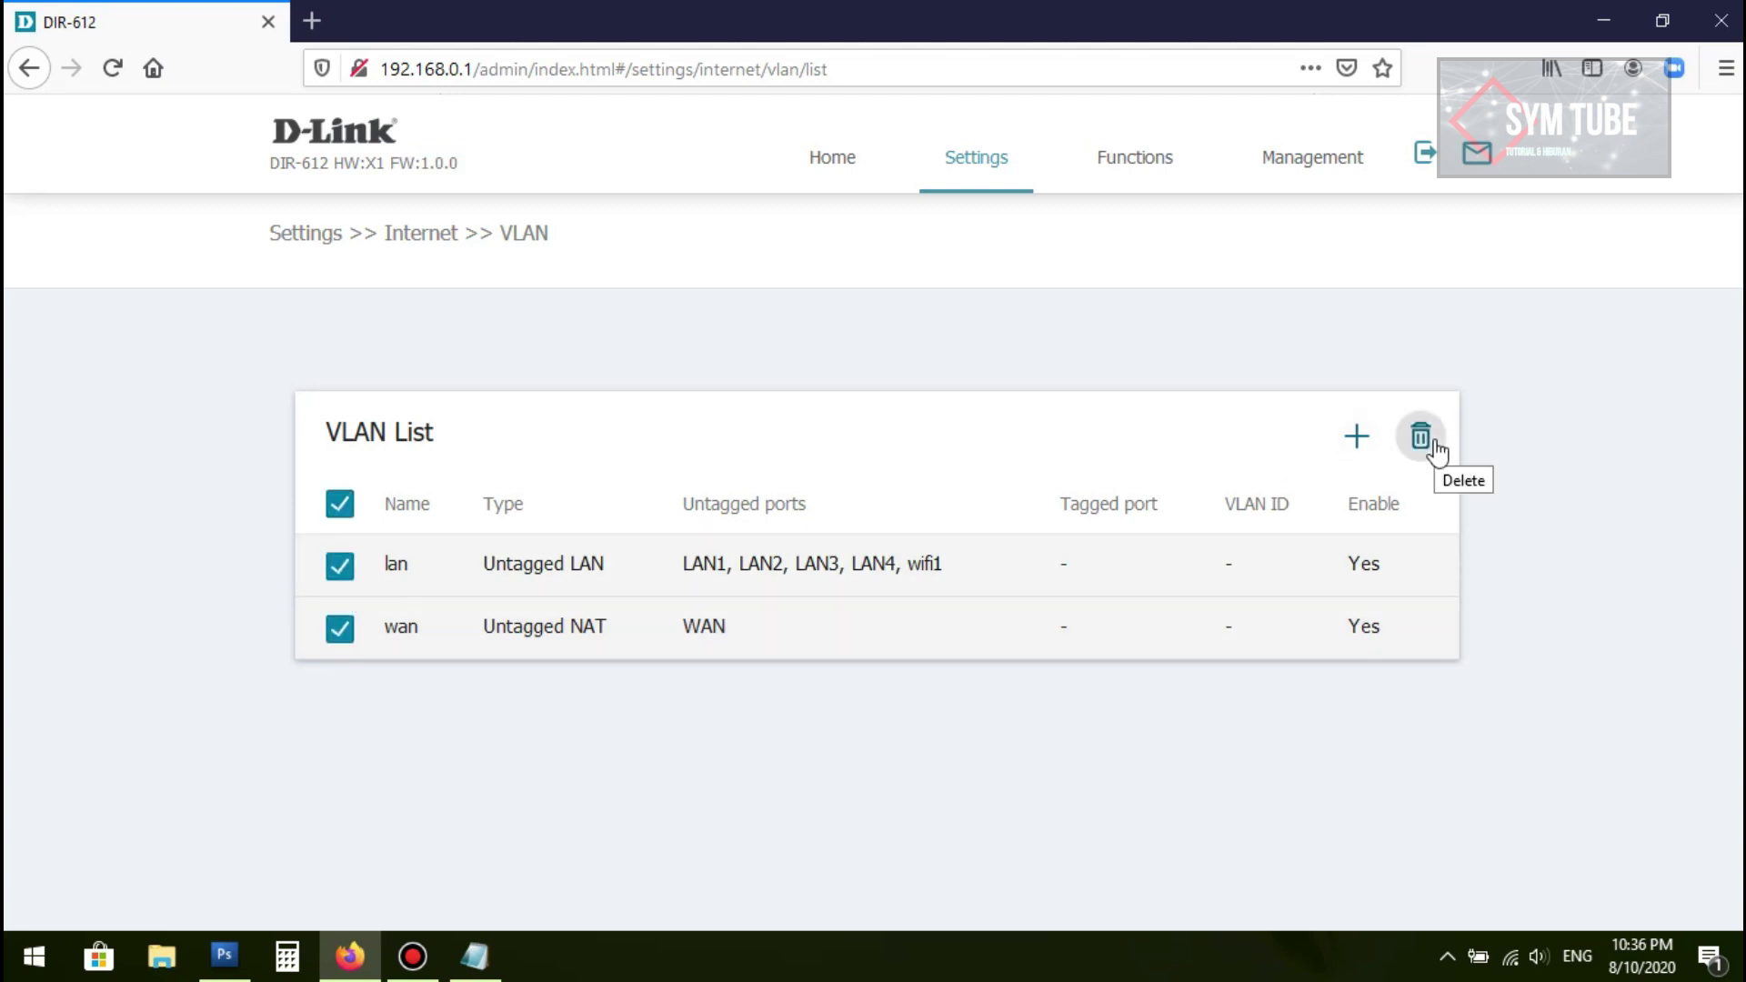
pyautogui.click(339, 628)
pyautogui.click(339, 566)
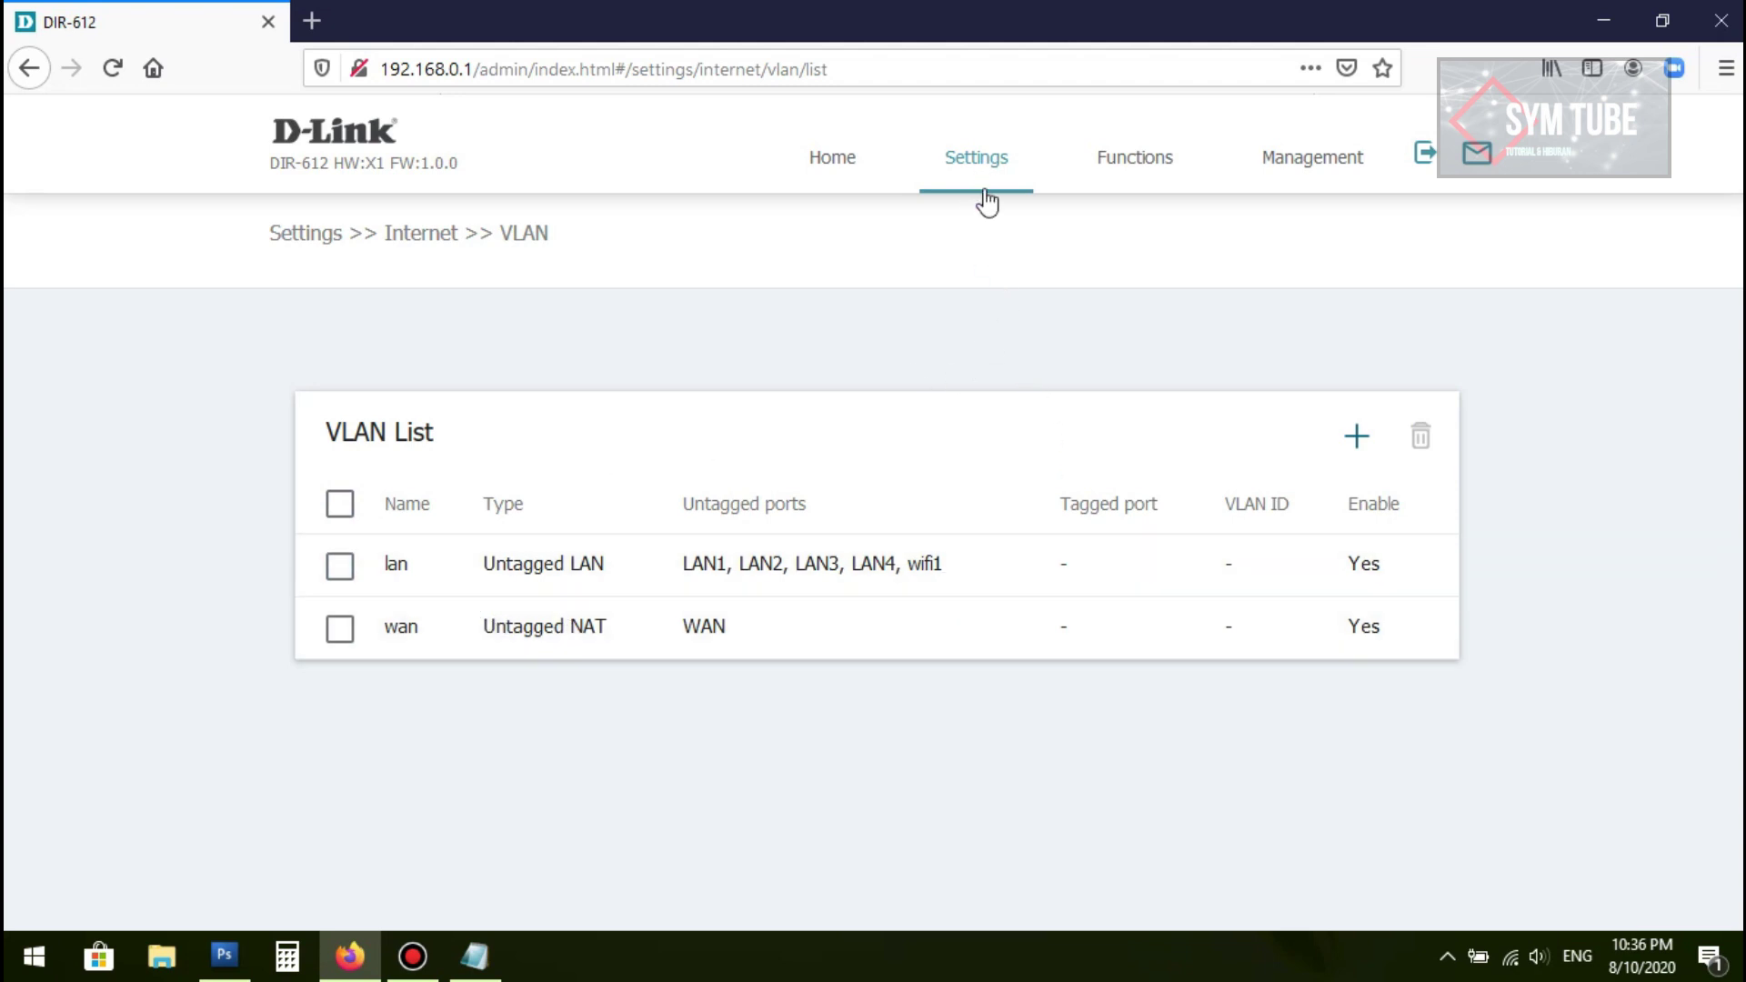
pyautogui.click(340, 628)
pyautogui.click(340, 565)
pyautogui.click(1419, 436)
pyautogui.click(975, 457)
# Step: Try deleting only the lan VLAN, accept the cannot-remove error, and unmark it
pyautogui.click(341, 508)
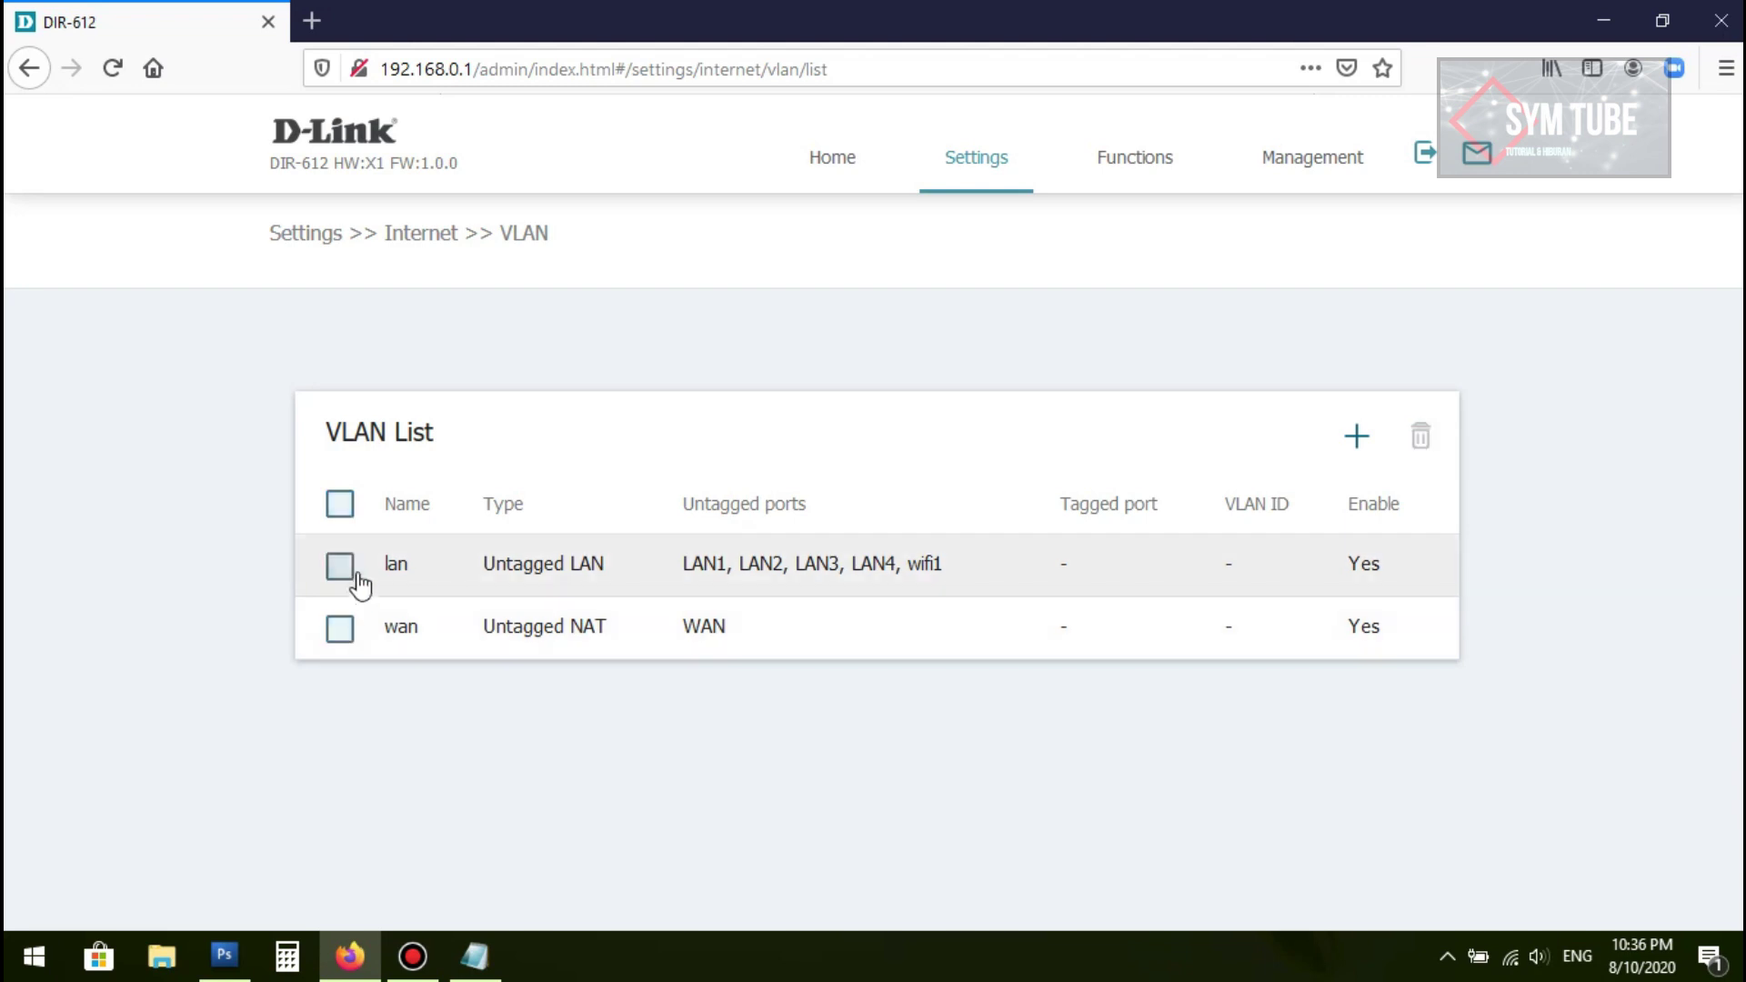
pyautogui.click(352, 573)
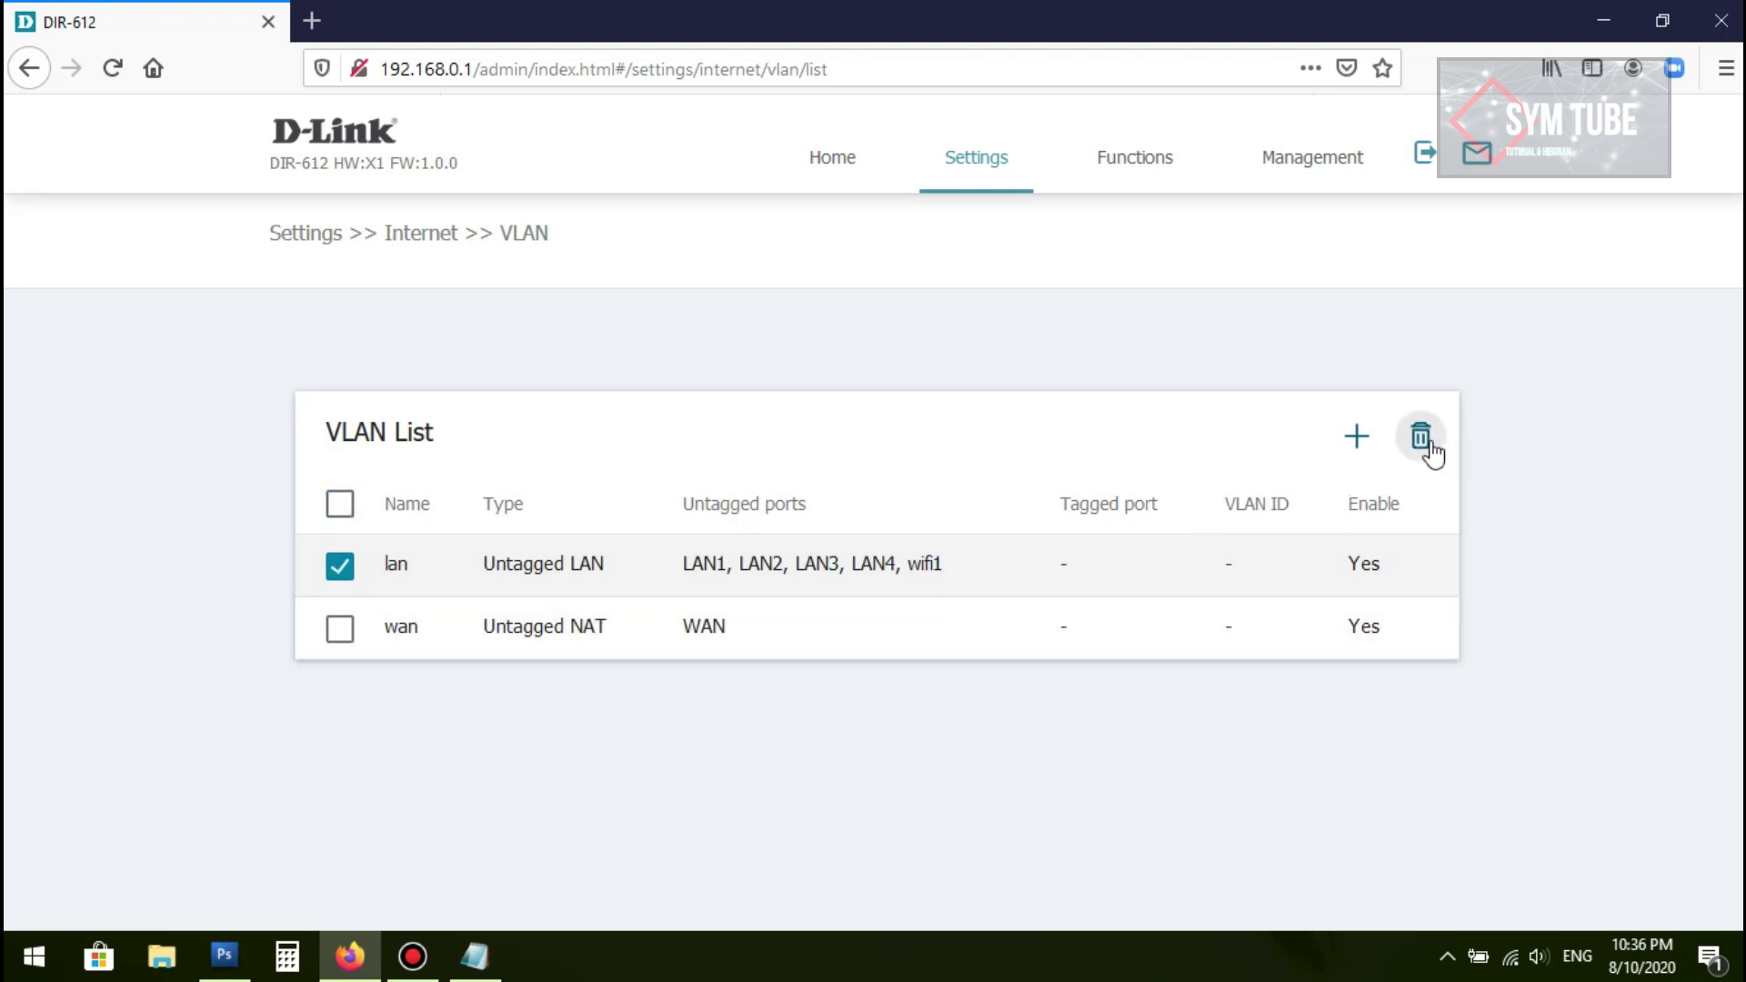
pyautogui.click(1421, 438)
pyautogui.click(990, 466)
pyautogui.click(341, 568)
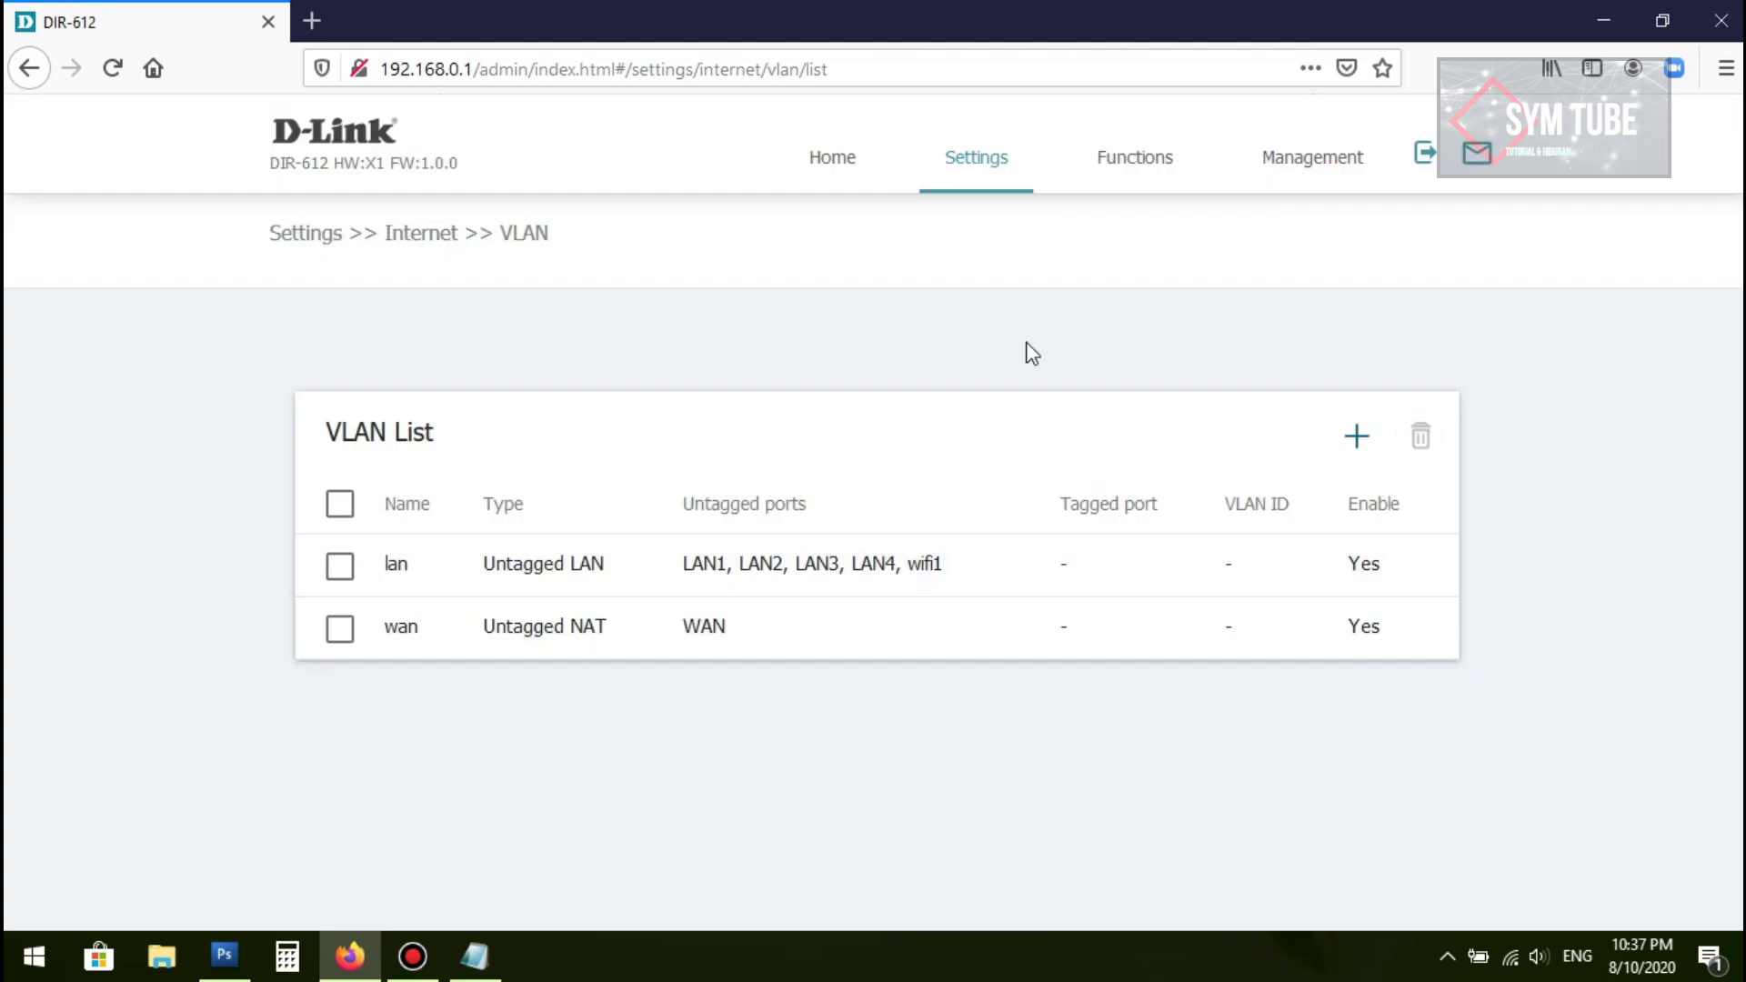
pyautogui.moveTo(998, 160)
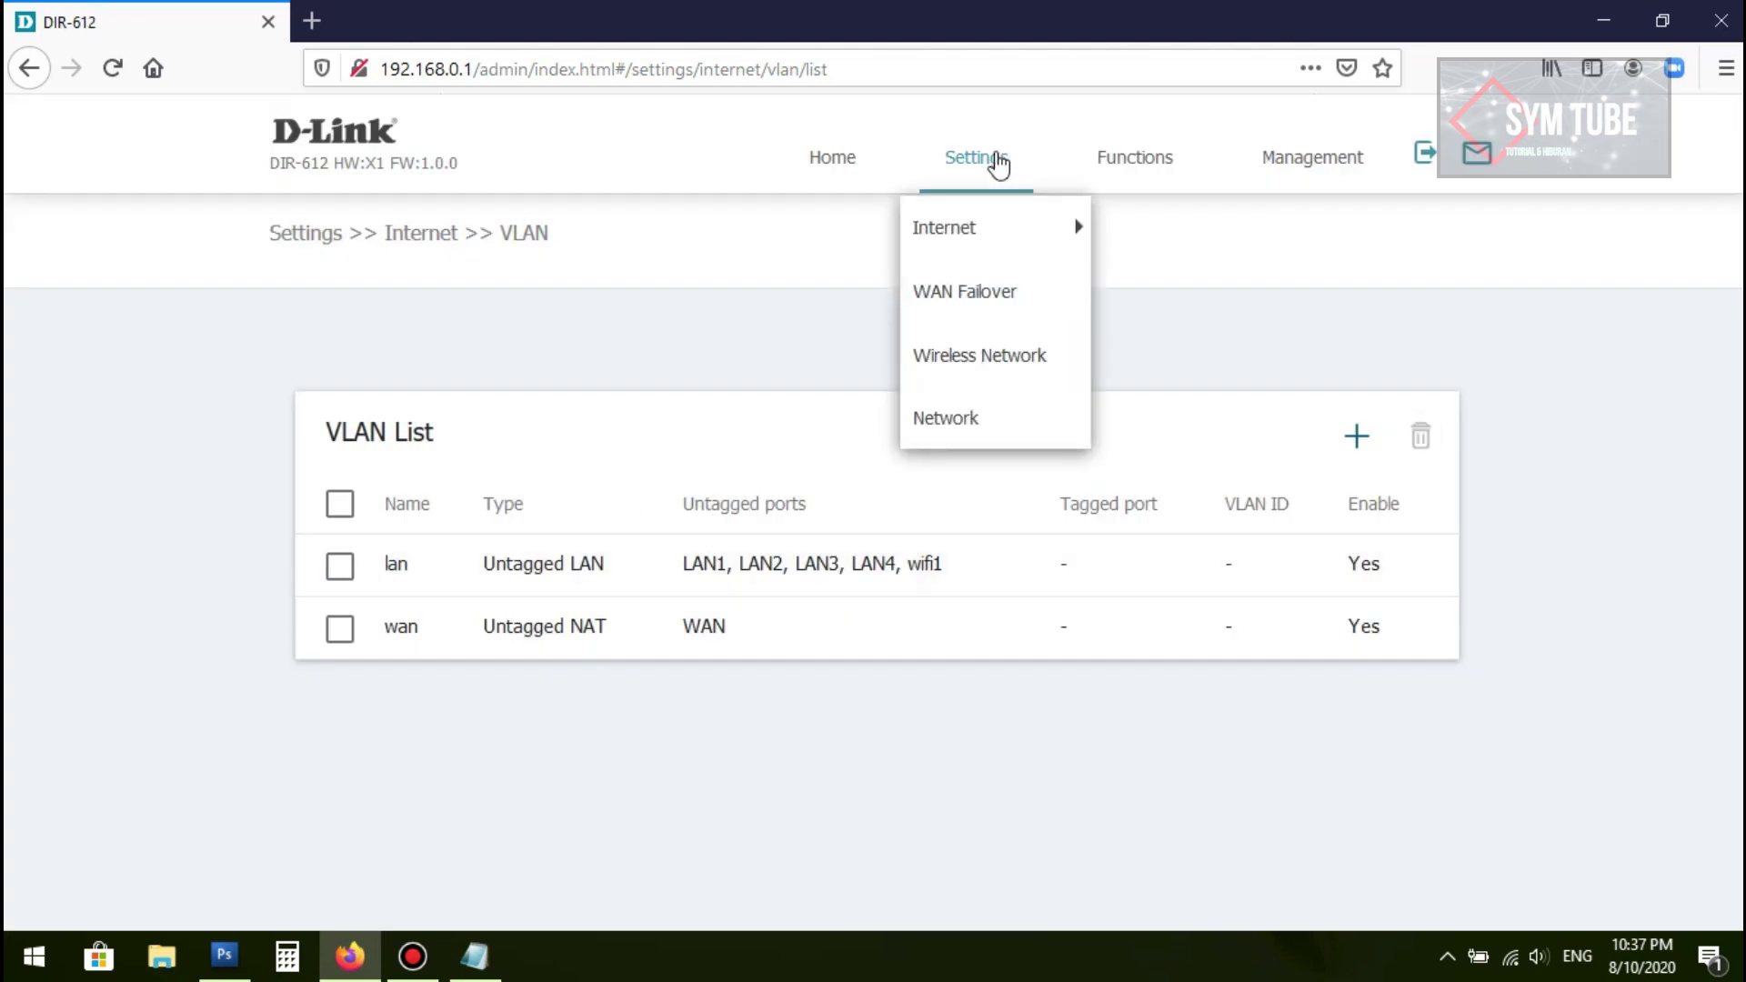
pyautogui.moveTo(1004, 232)
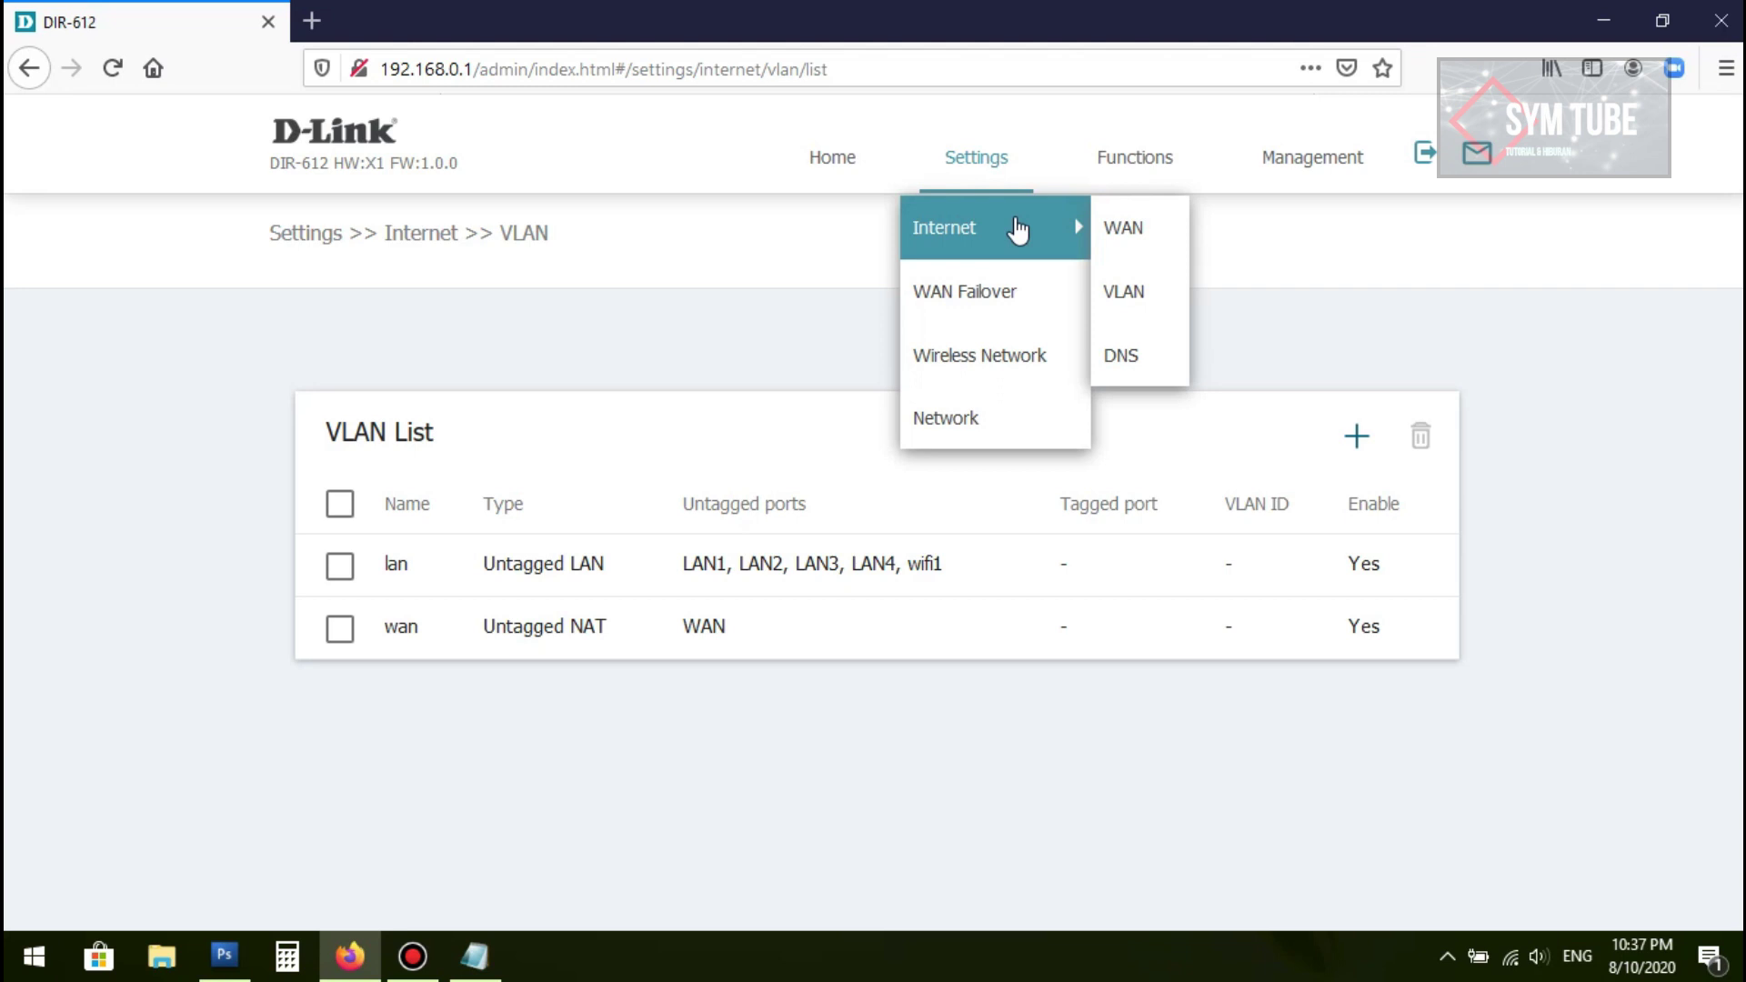
pyautogui.click(1123, 291)
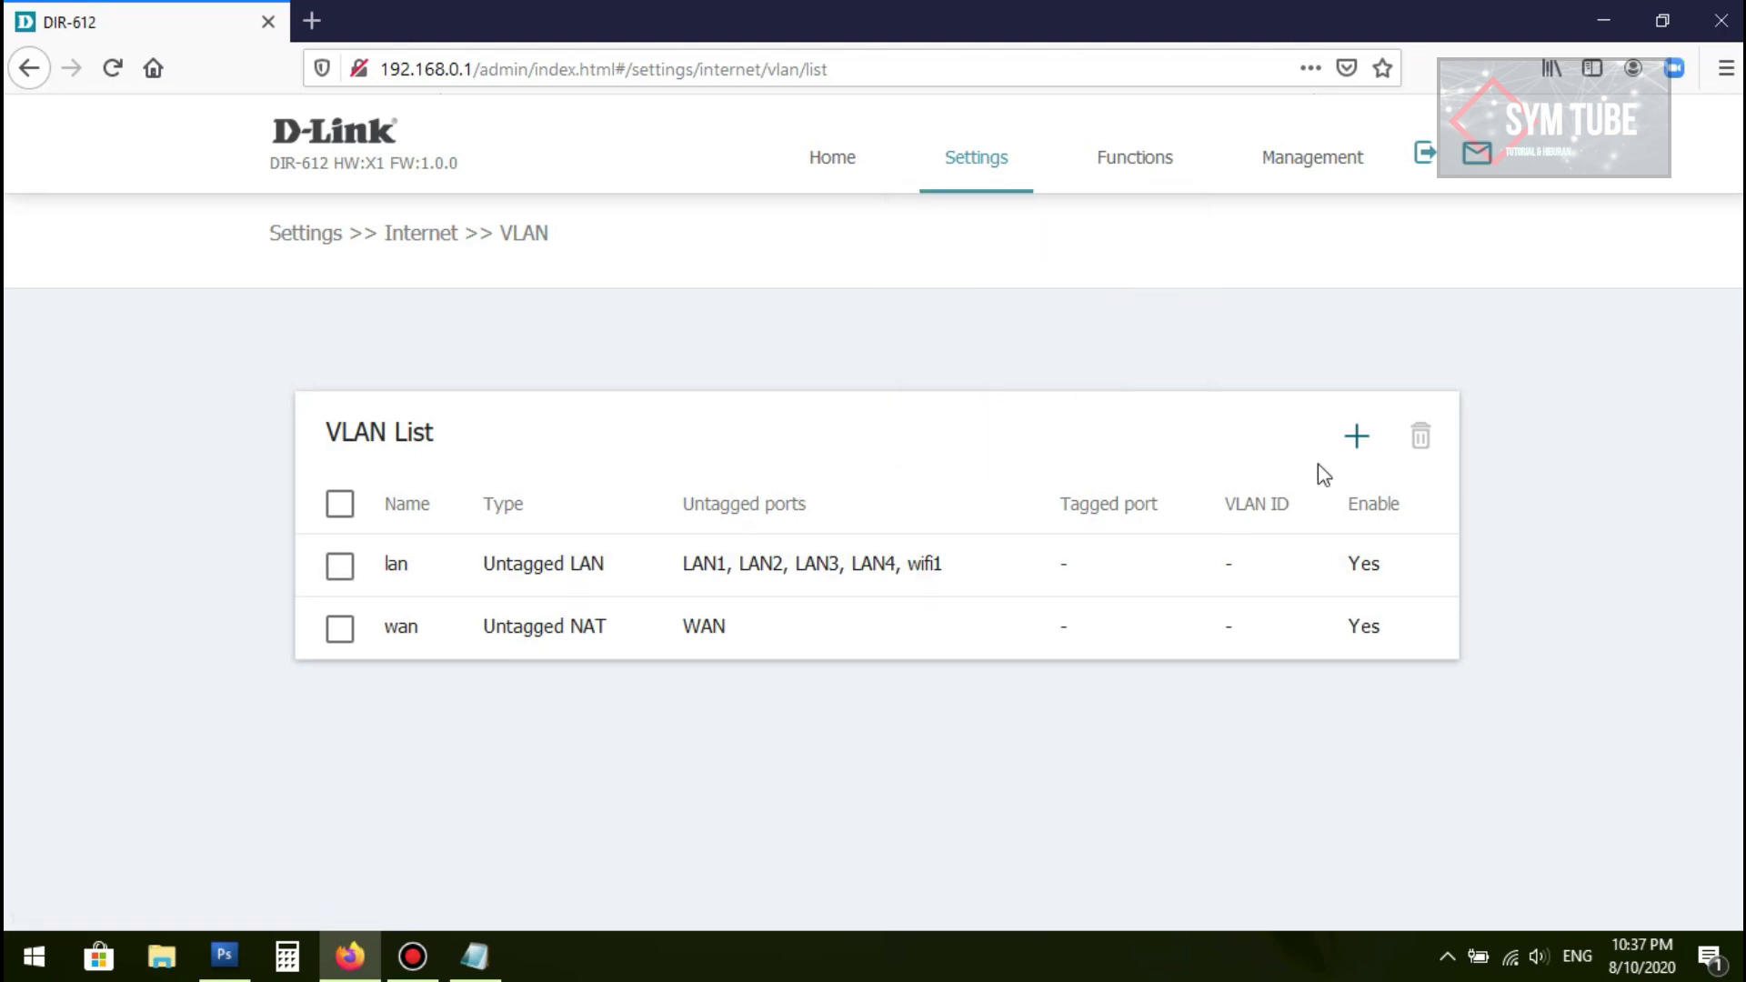
# Step: Open and review the DNS settings page
pyautogui.moveTo(988, 179)
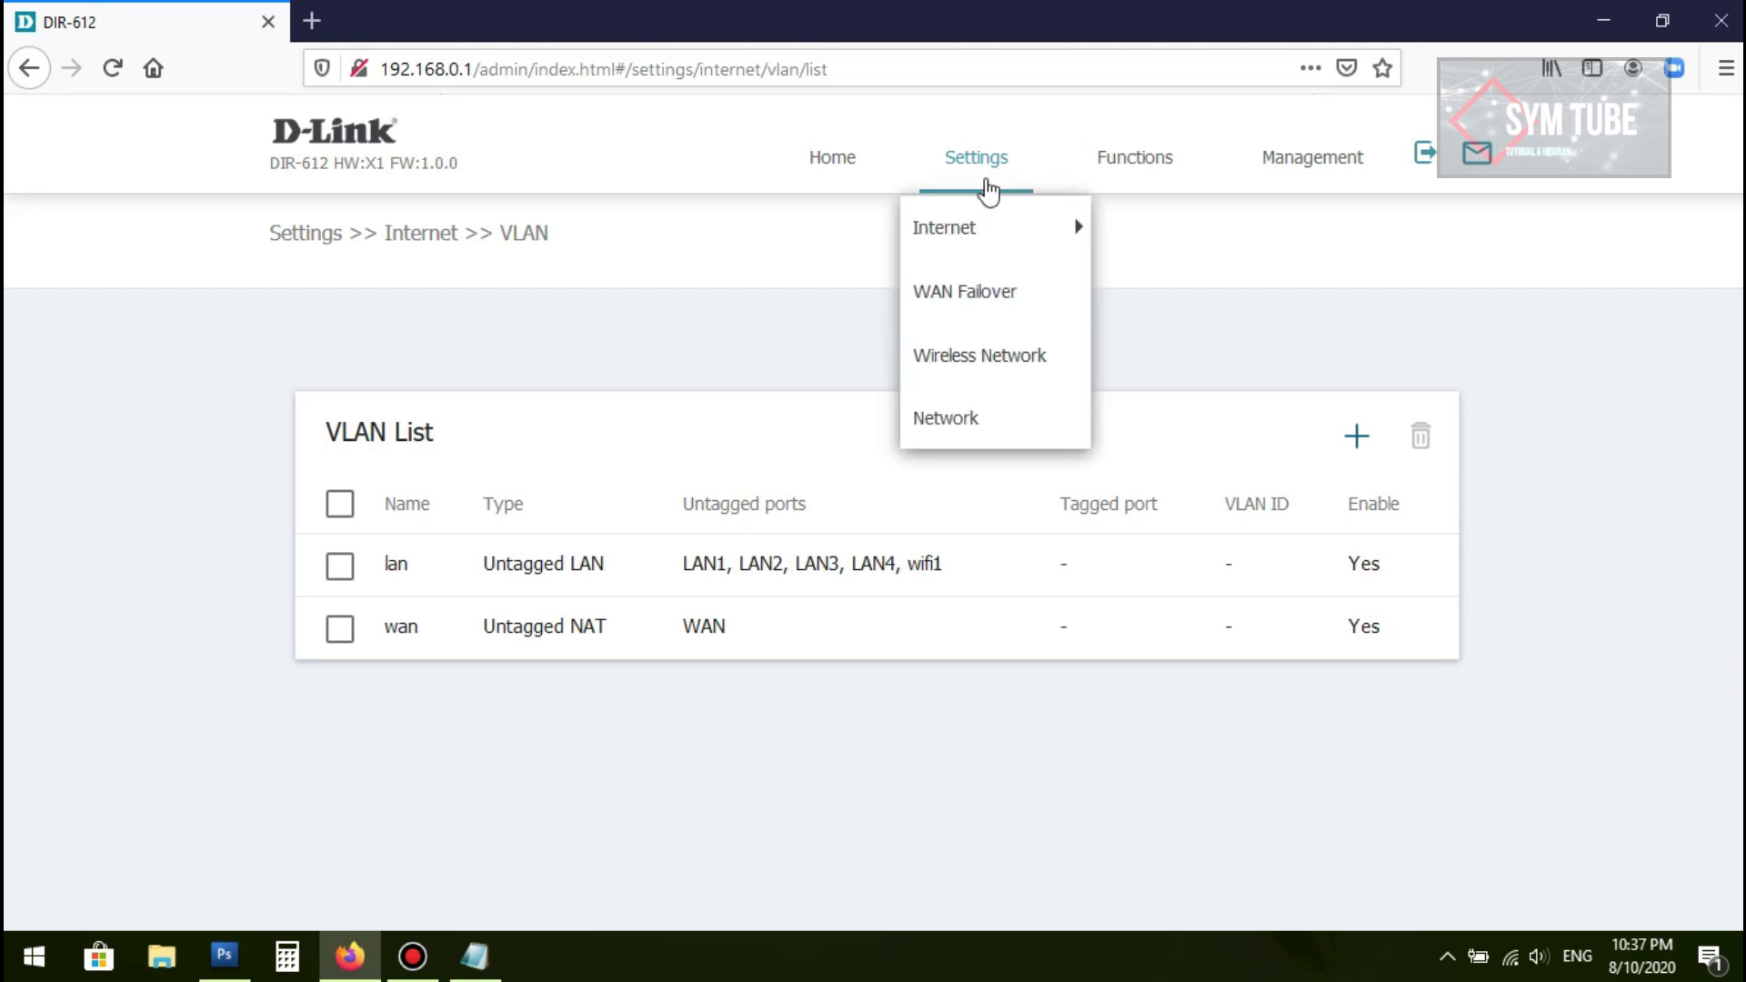
pyautogui.moveTo(989, 240)
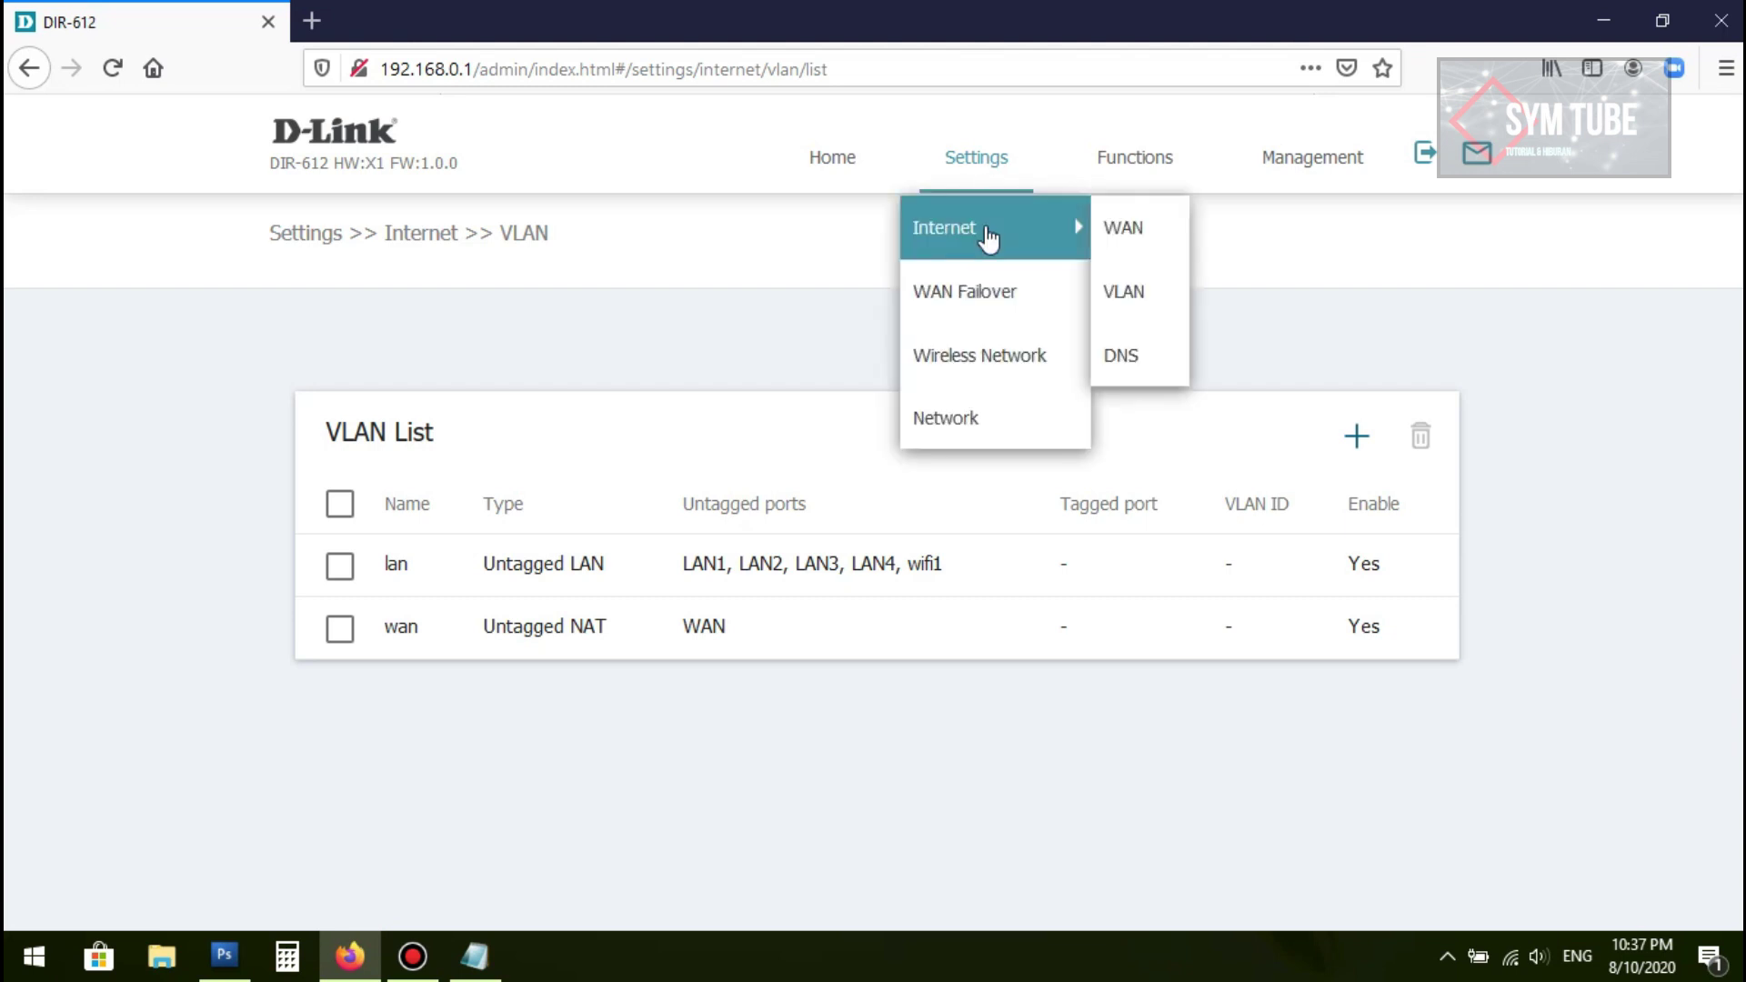
pyautogui.click(1143, 360)
pyautogui.scroll(-2, 865, 538)
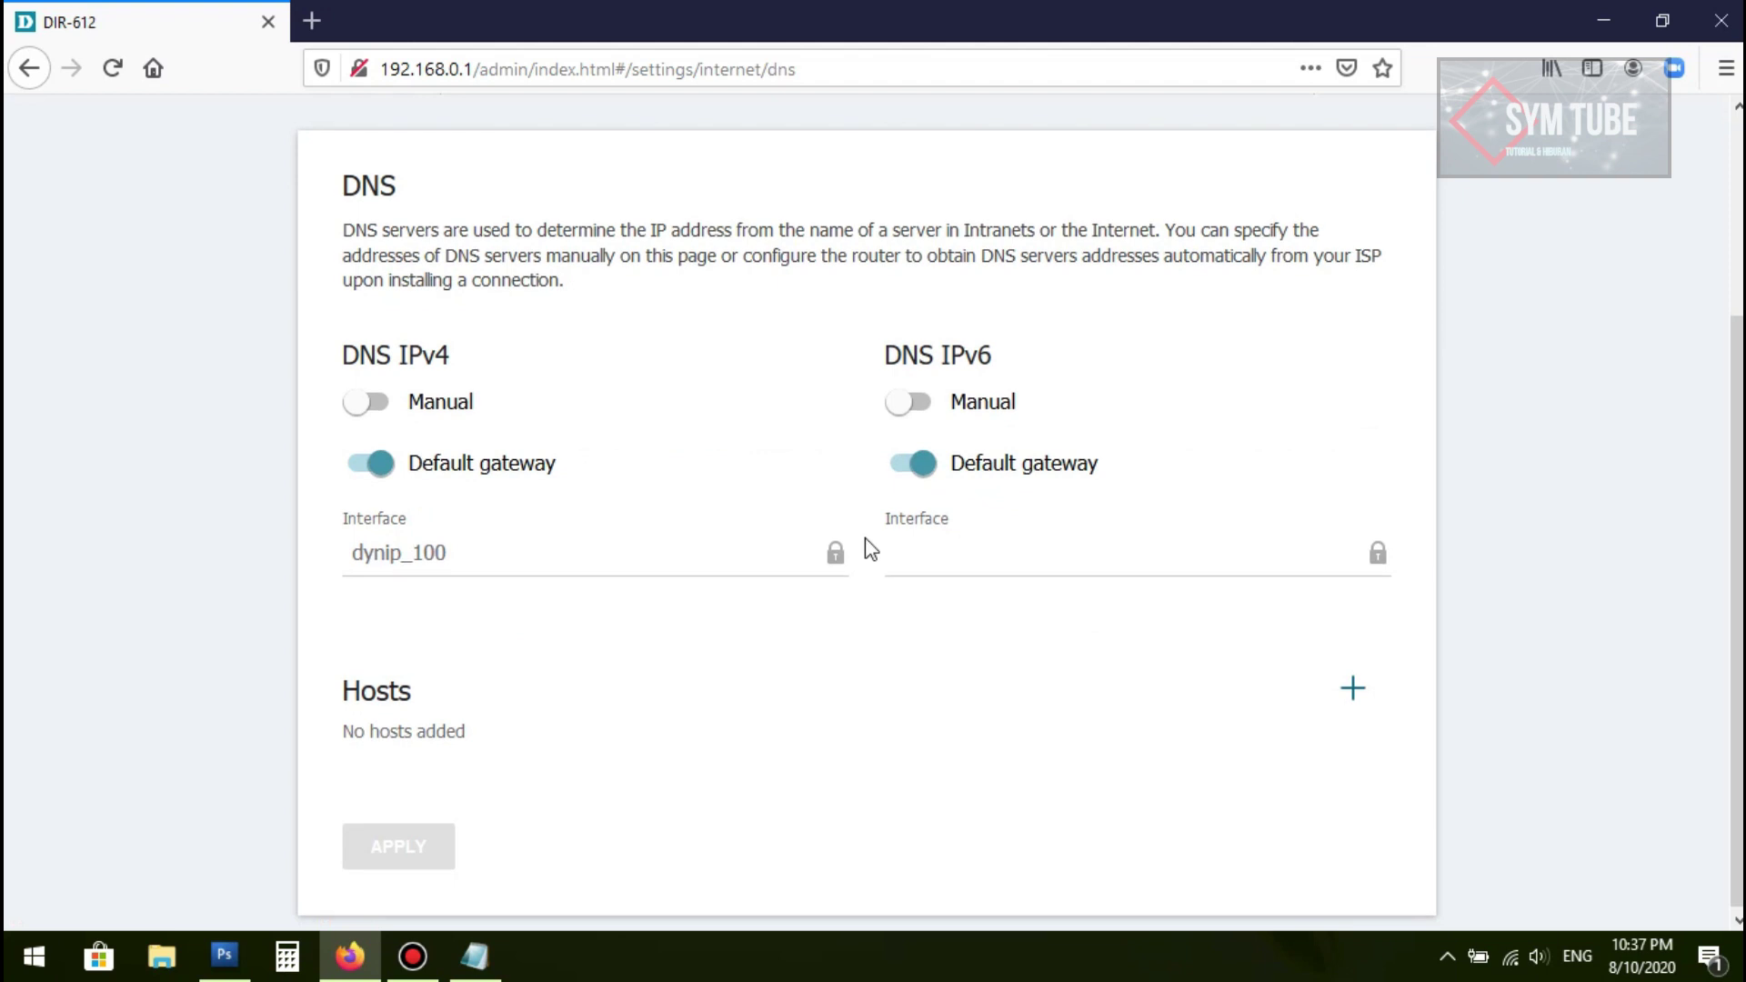
pyautogui.scroll(1, 428, 432)
pyautogui.scroll(-1, 656, 379)
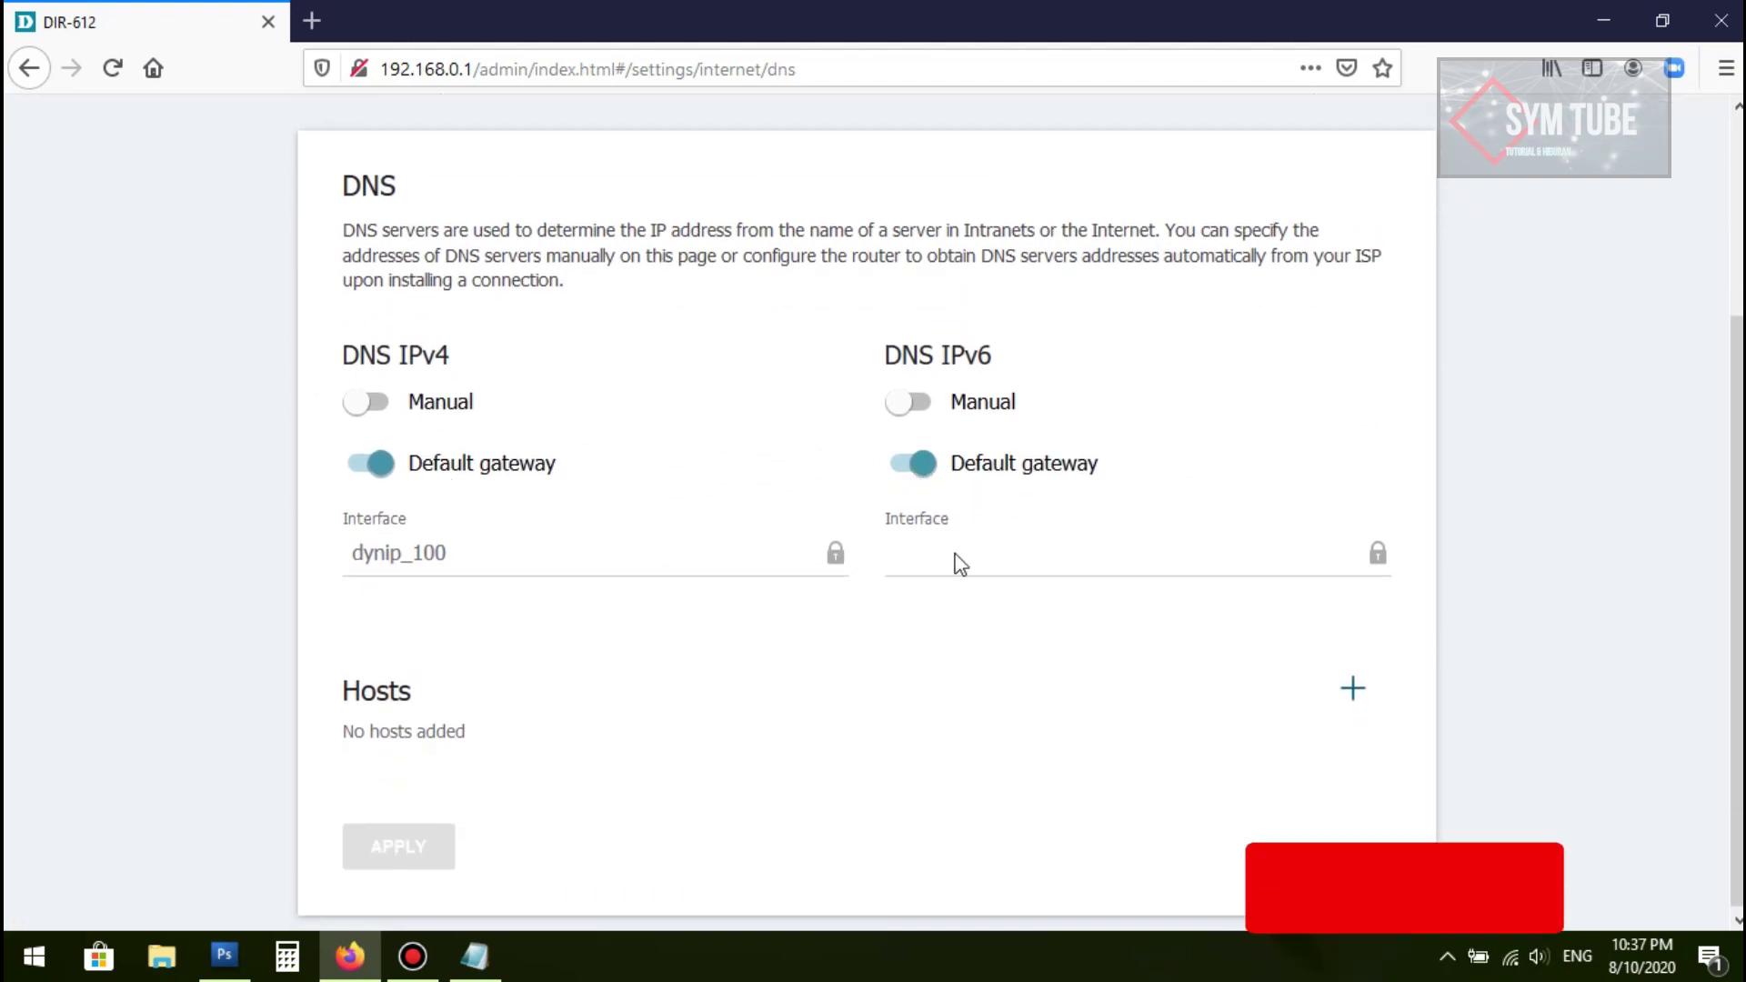
pyautogui.scroll(3, 721, 470)
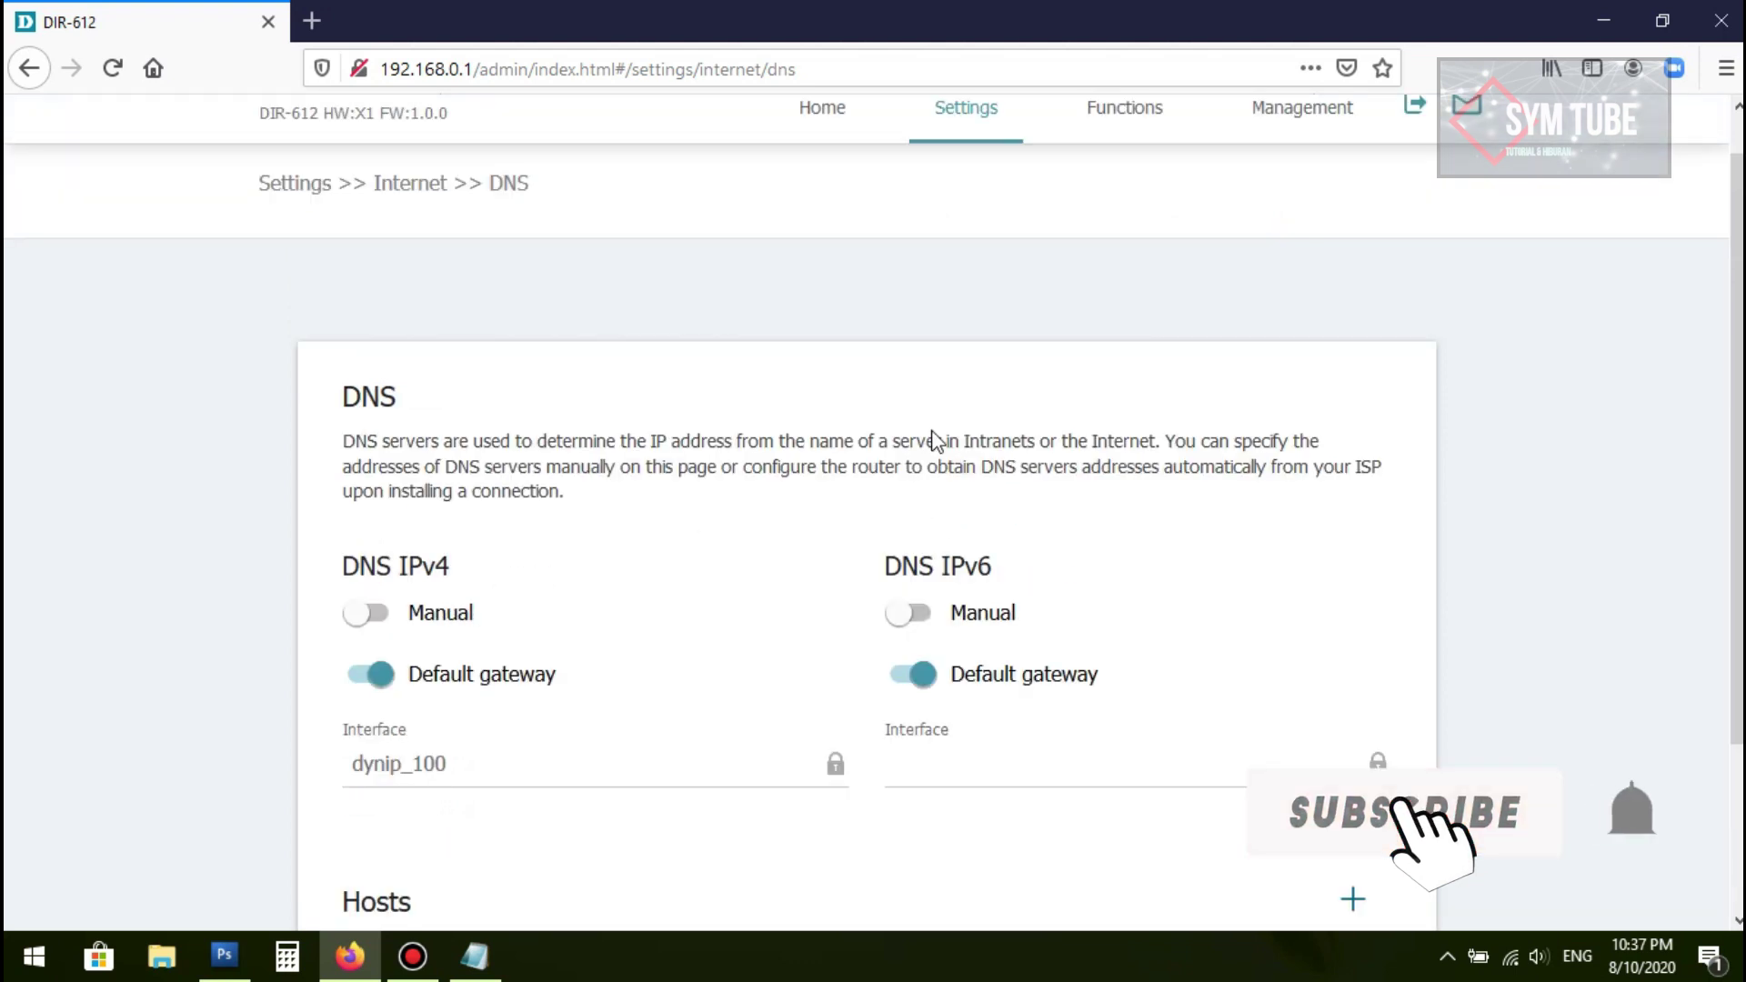
# Step: Open WAN Failover, enable it briefly, and leave it switched off
pyautogui.moveTo(984, 175)
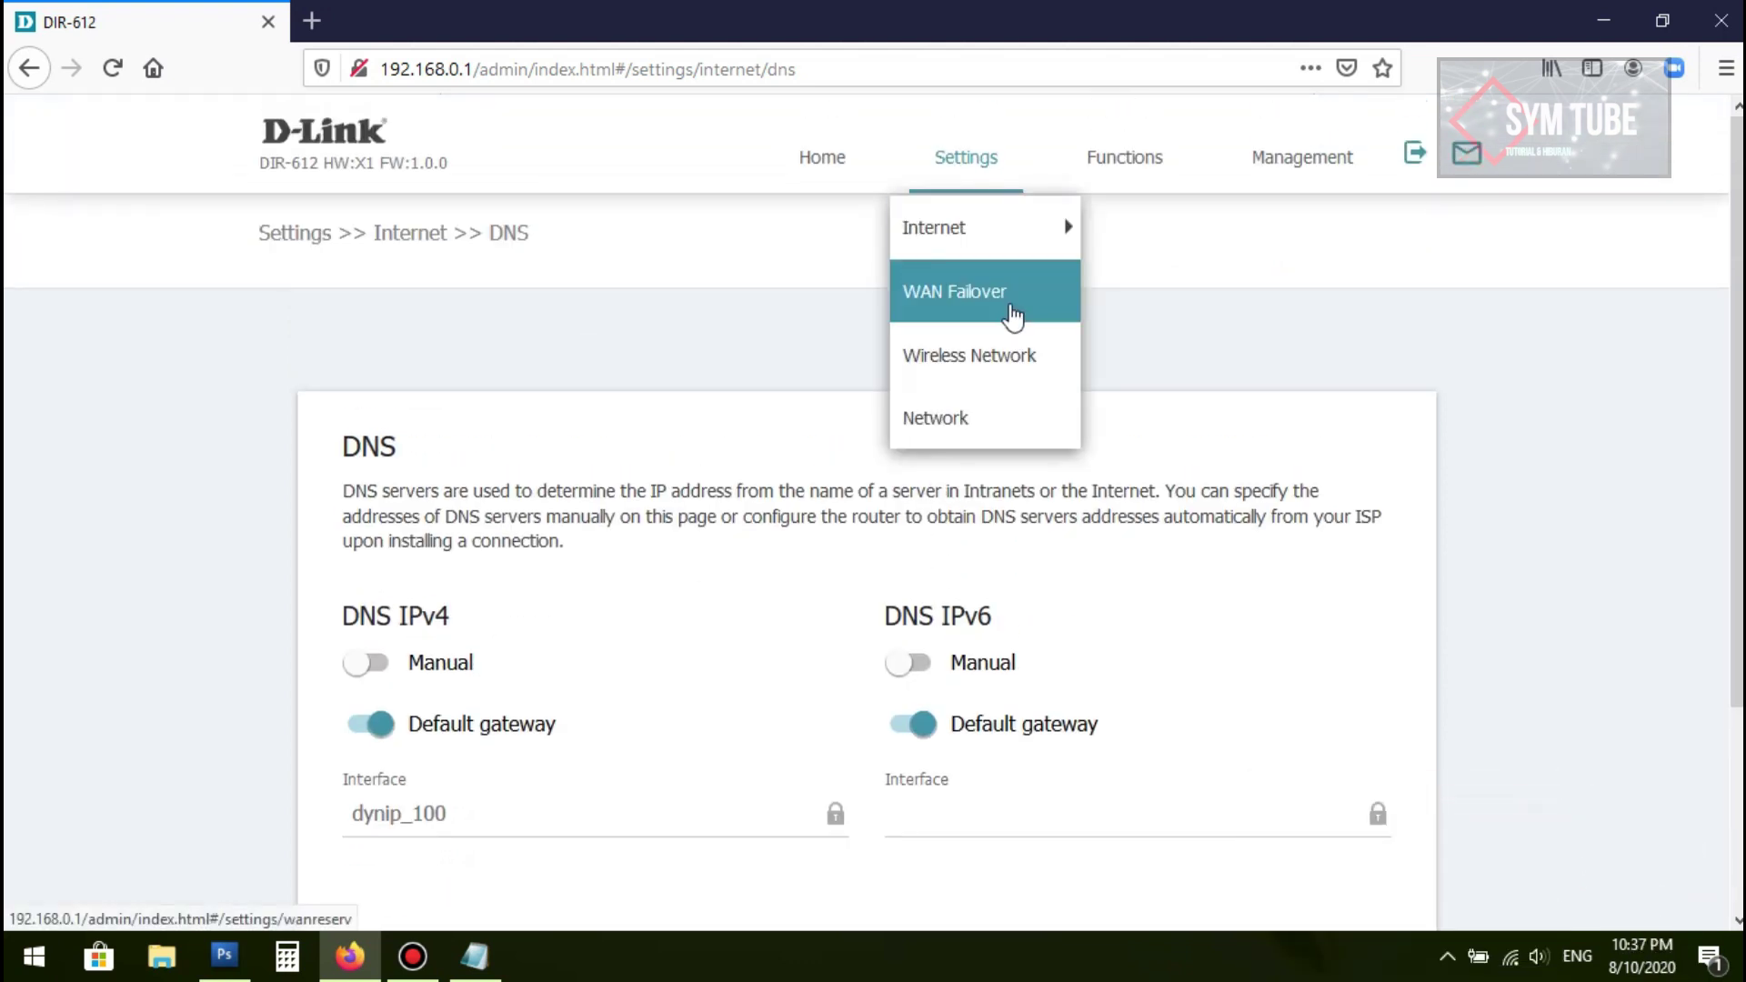
pyautogui.click(1012, 312)
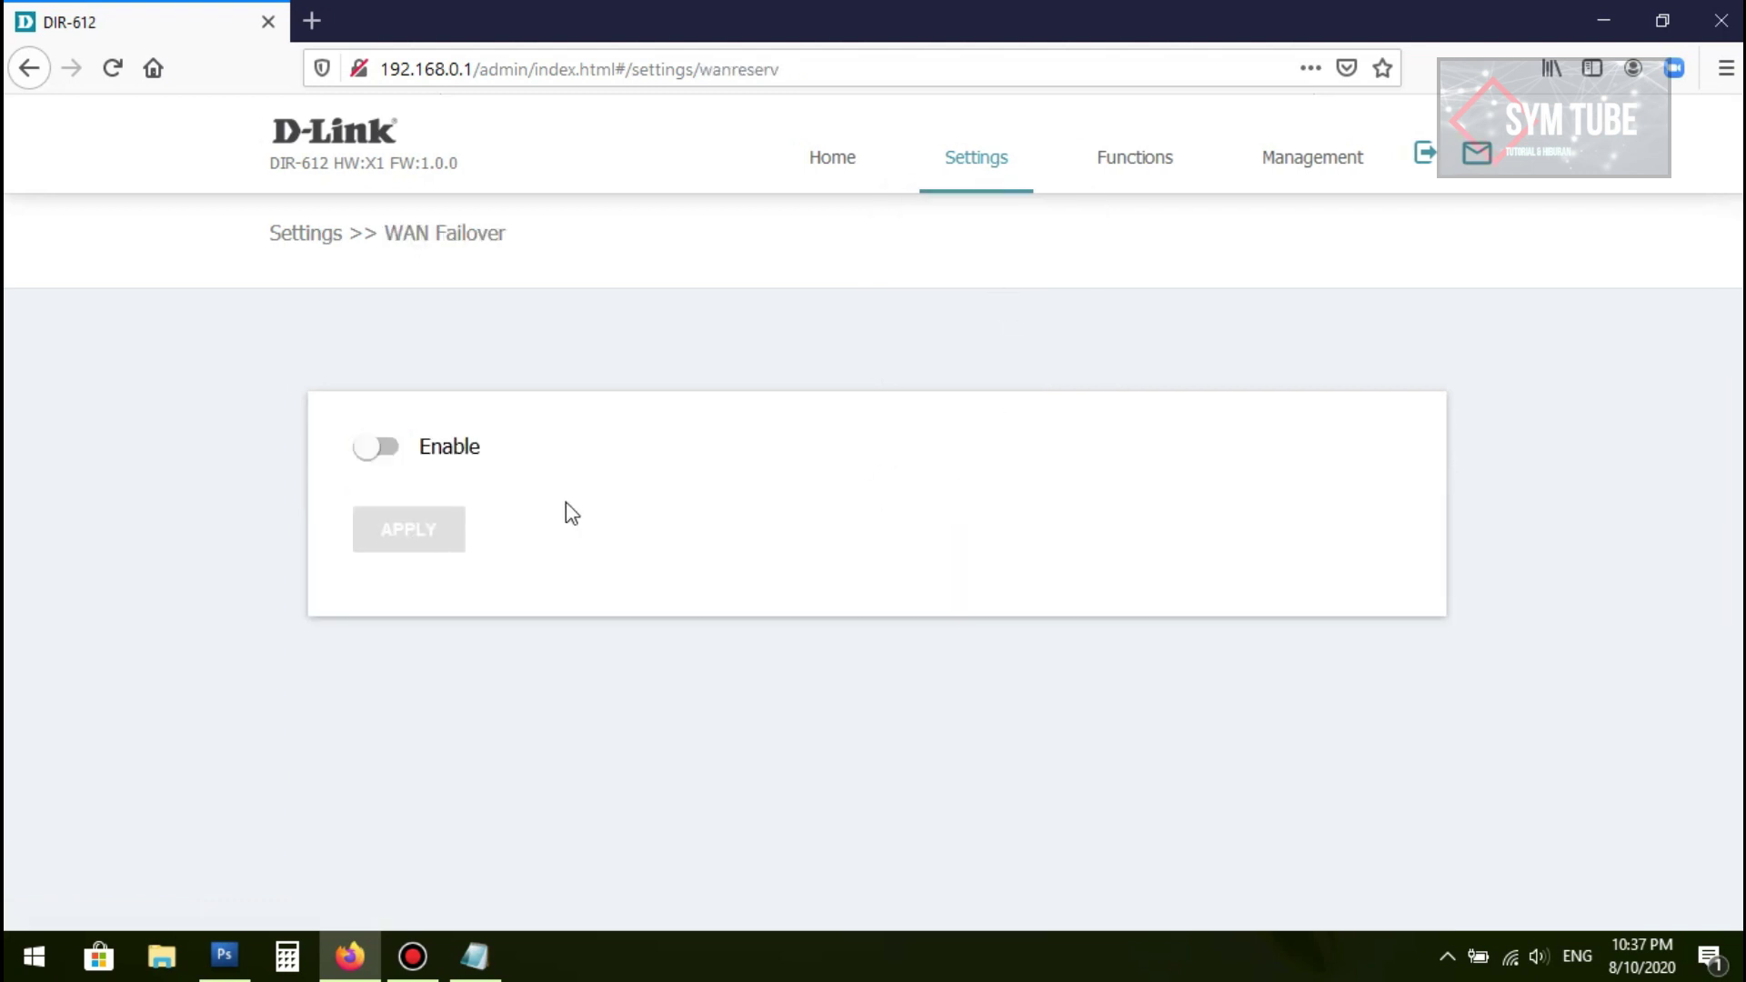
pyautogui.click(396, 455)
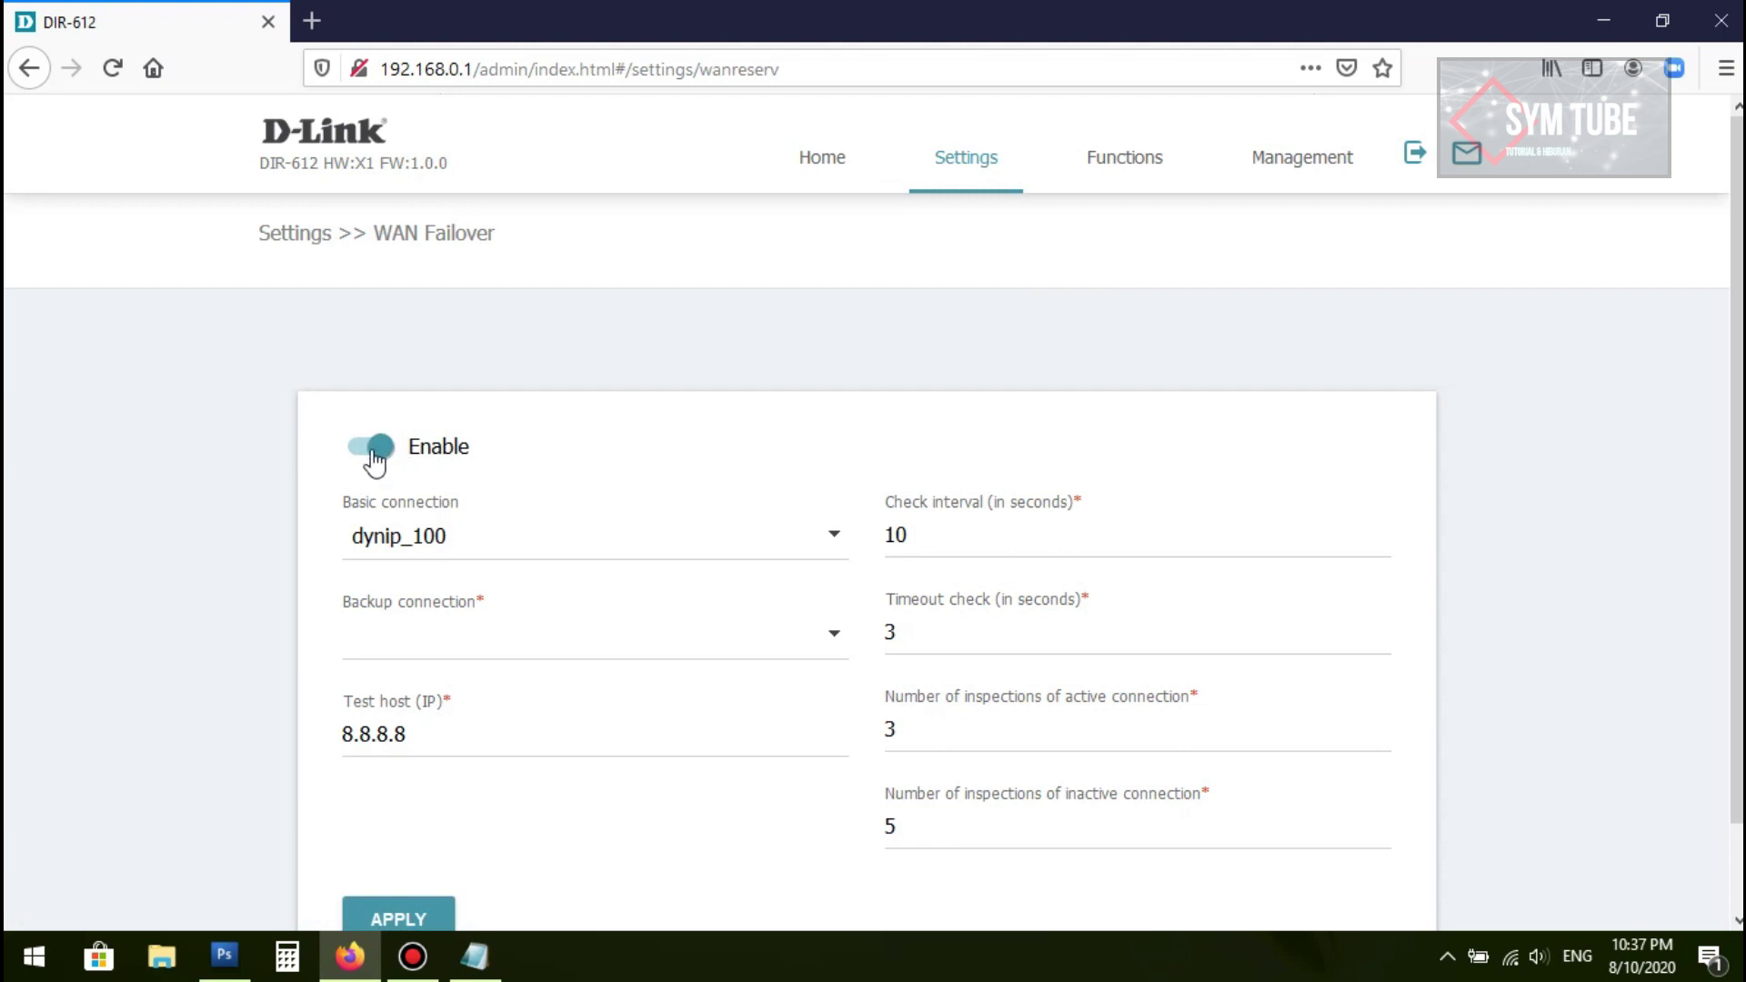
pyautogui.click(374, 453)
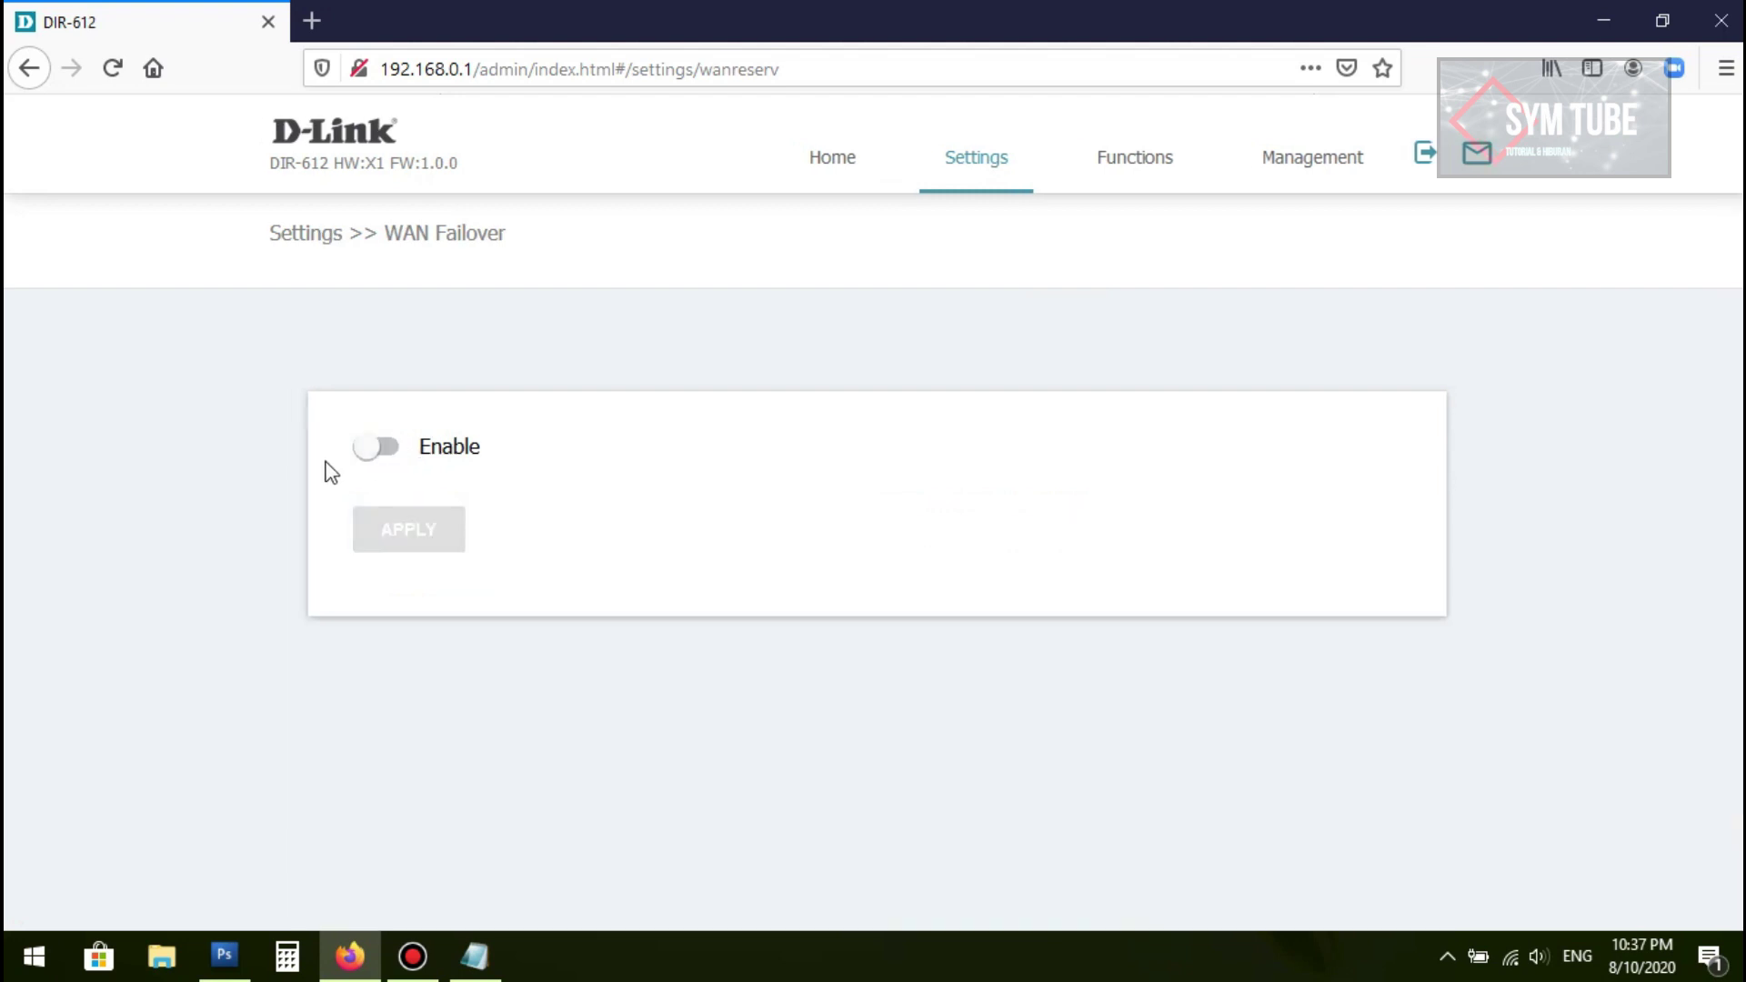
pyautogui.click(1003, 171)
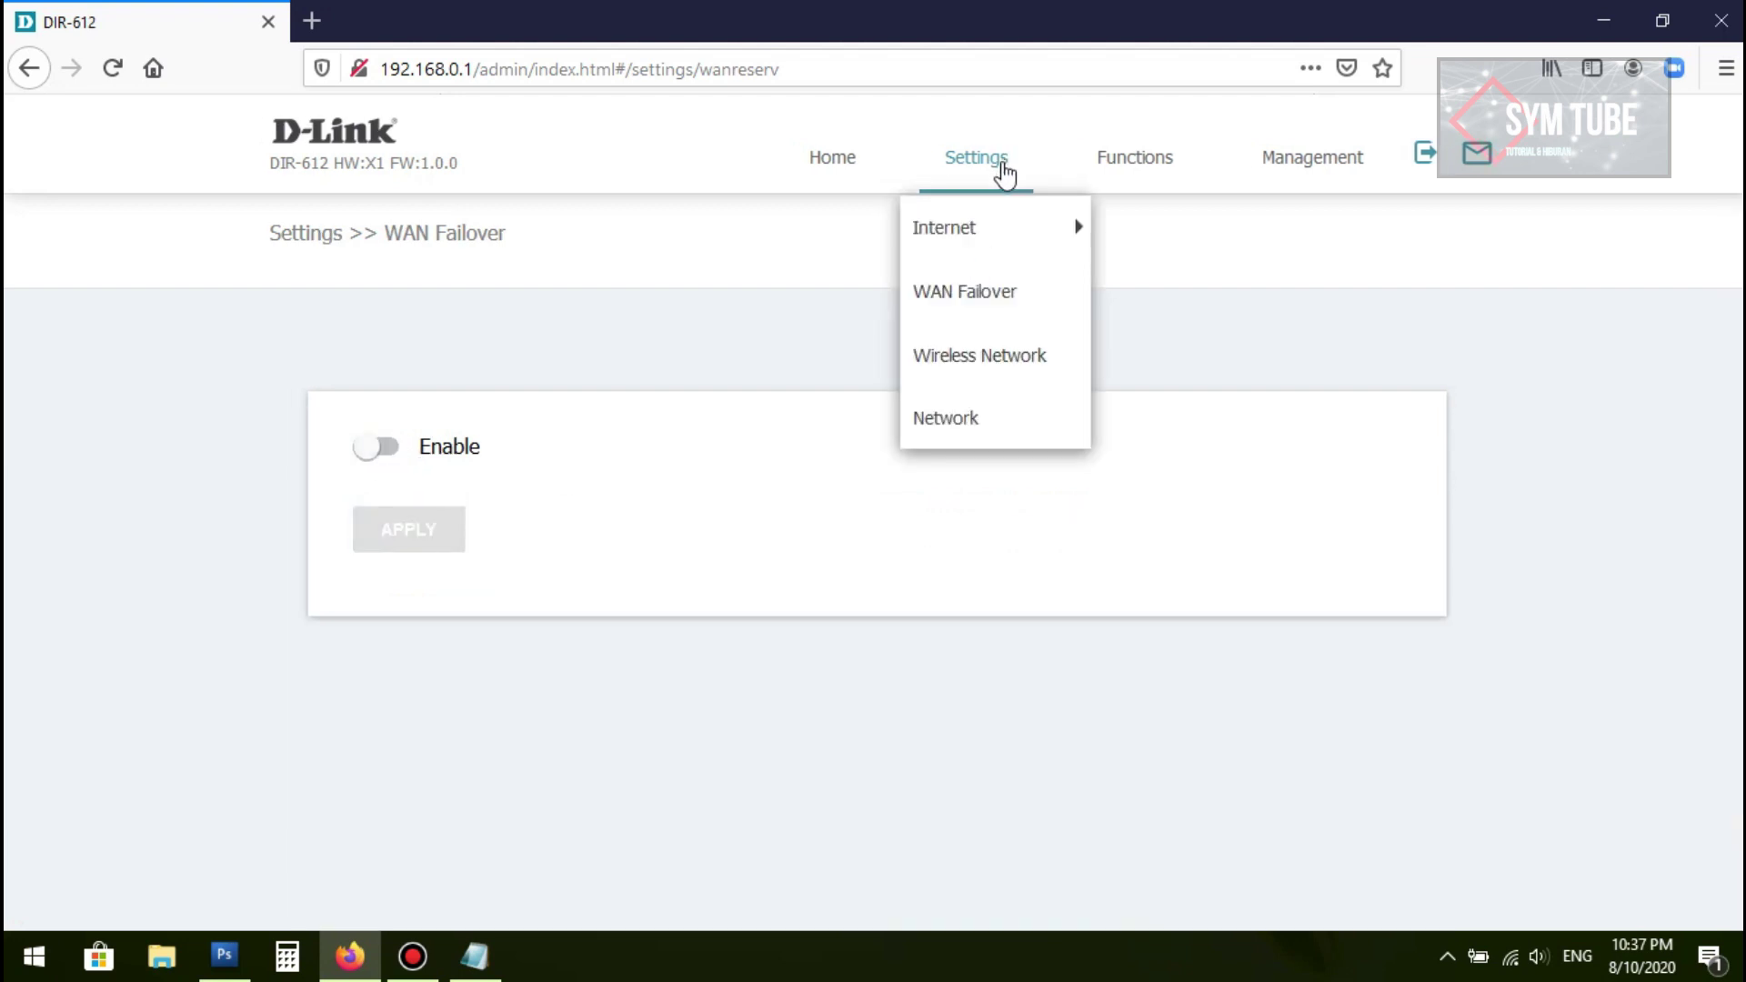
# Step: Open the 2.4 GHz Wireless Network settings and keep the mode at 802.11 B/G/N mixed
pyautogui.click(995, 363)
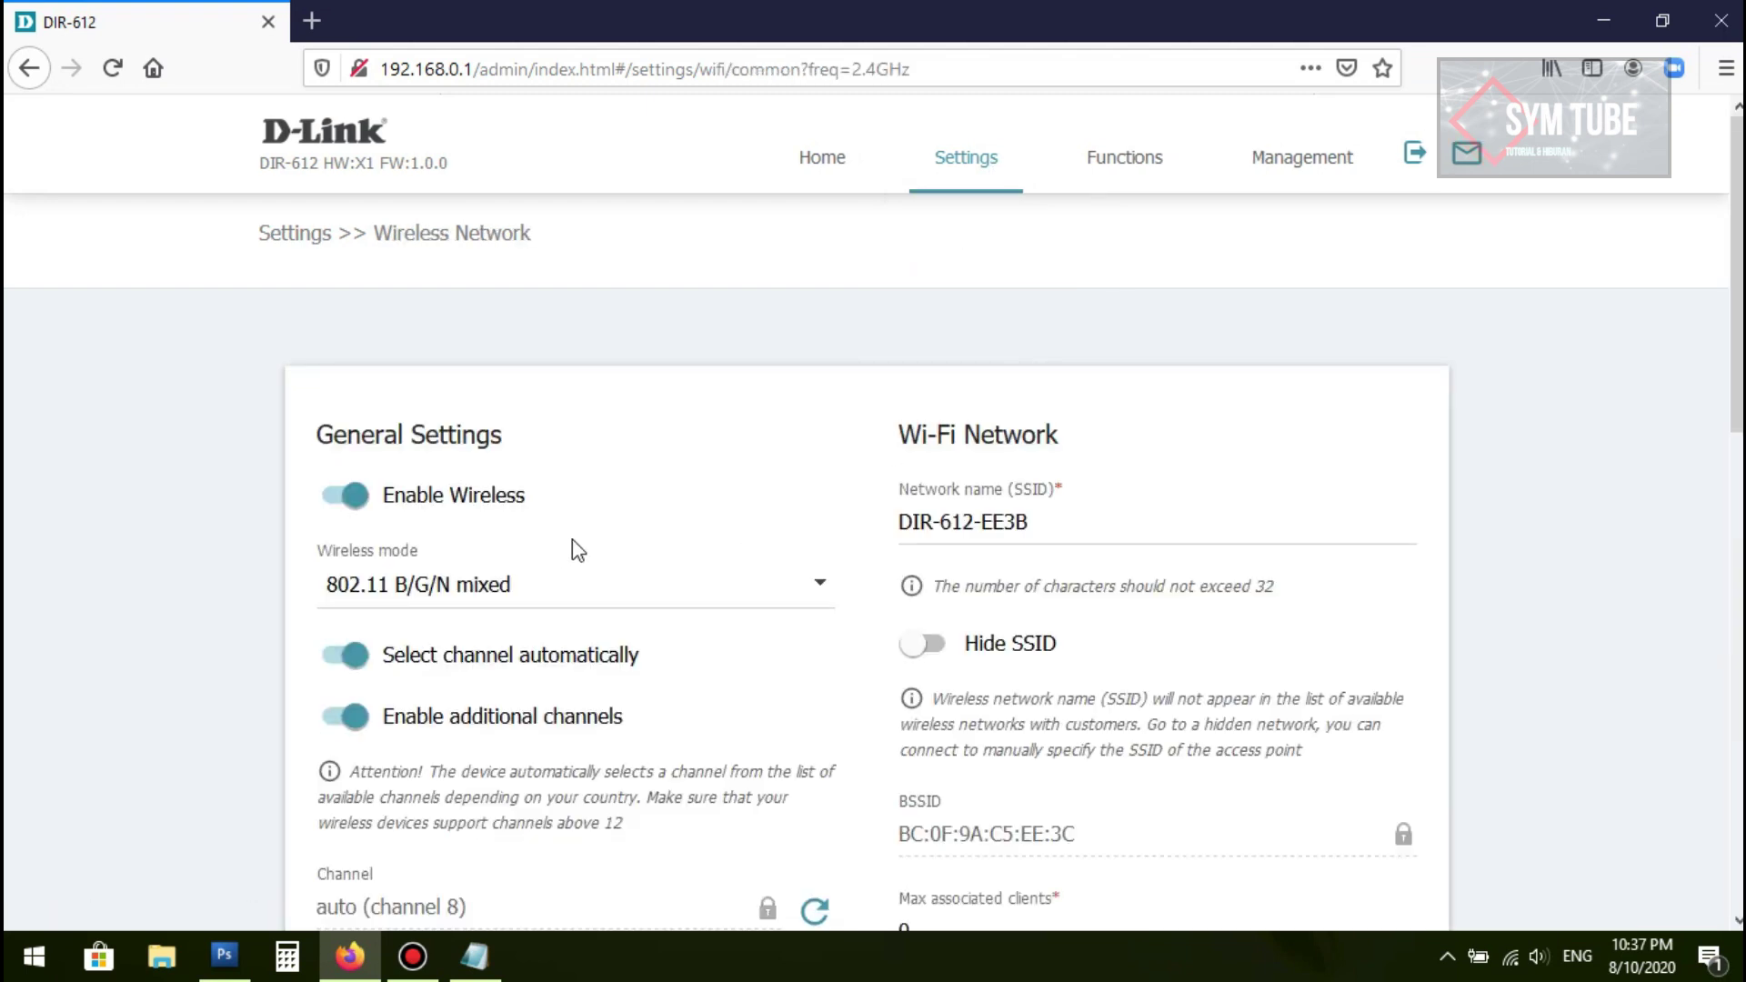
pyautogui.scroll(-7, 591, 541)
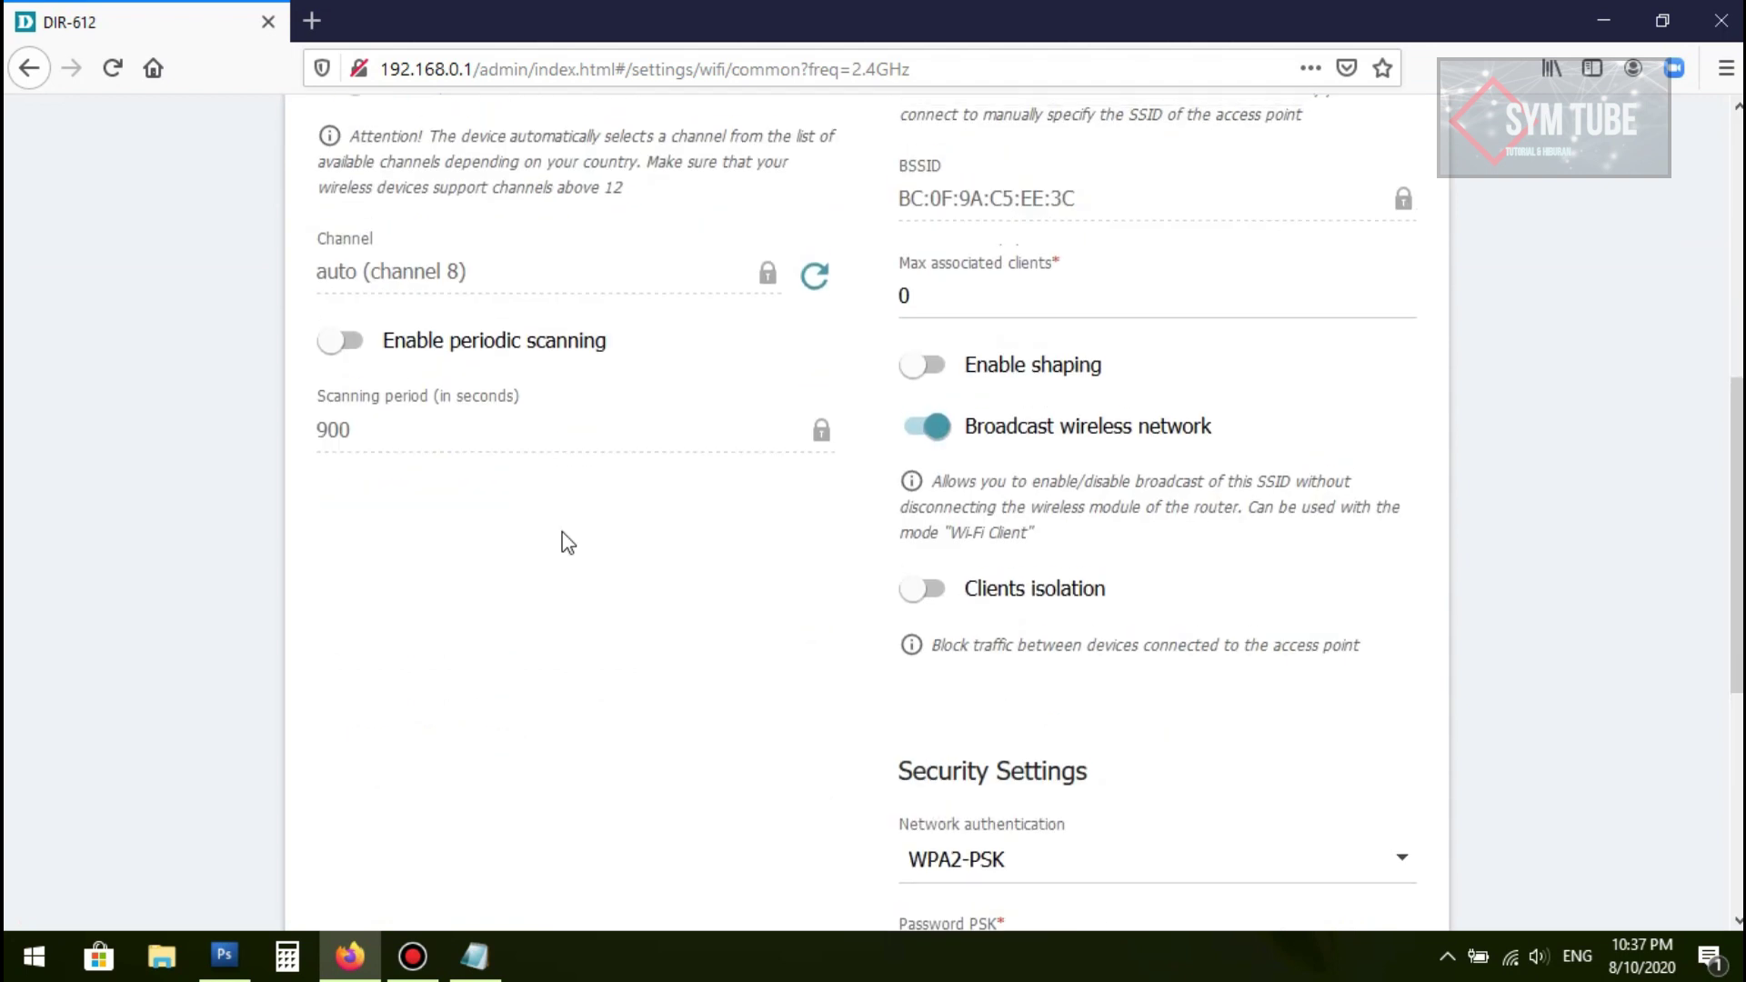
pyautogui.scroll(7, 567, 540)
pyautogui.scroll(-3, 636, 492)
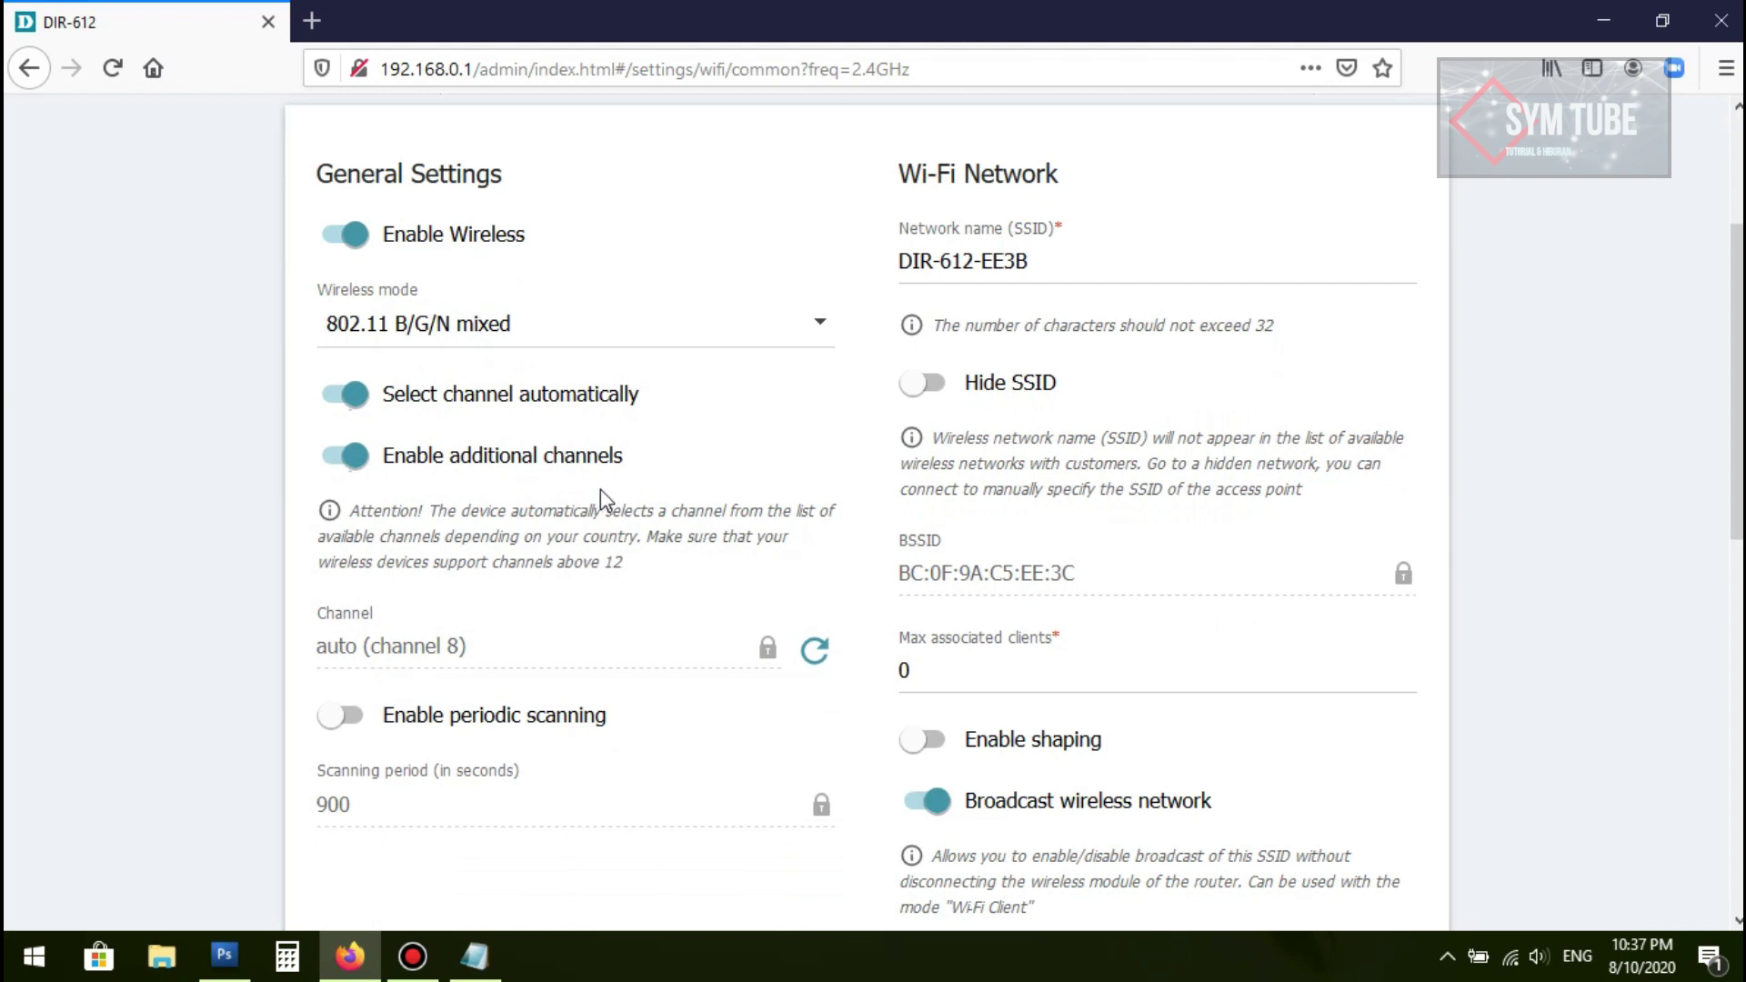
pyautogui.scroll(3, 600, 489)
pyautogui.scroll(-2, 409, 459)
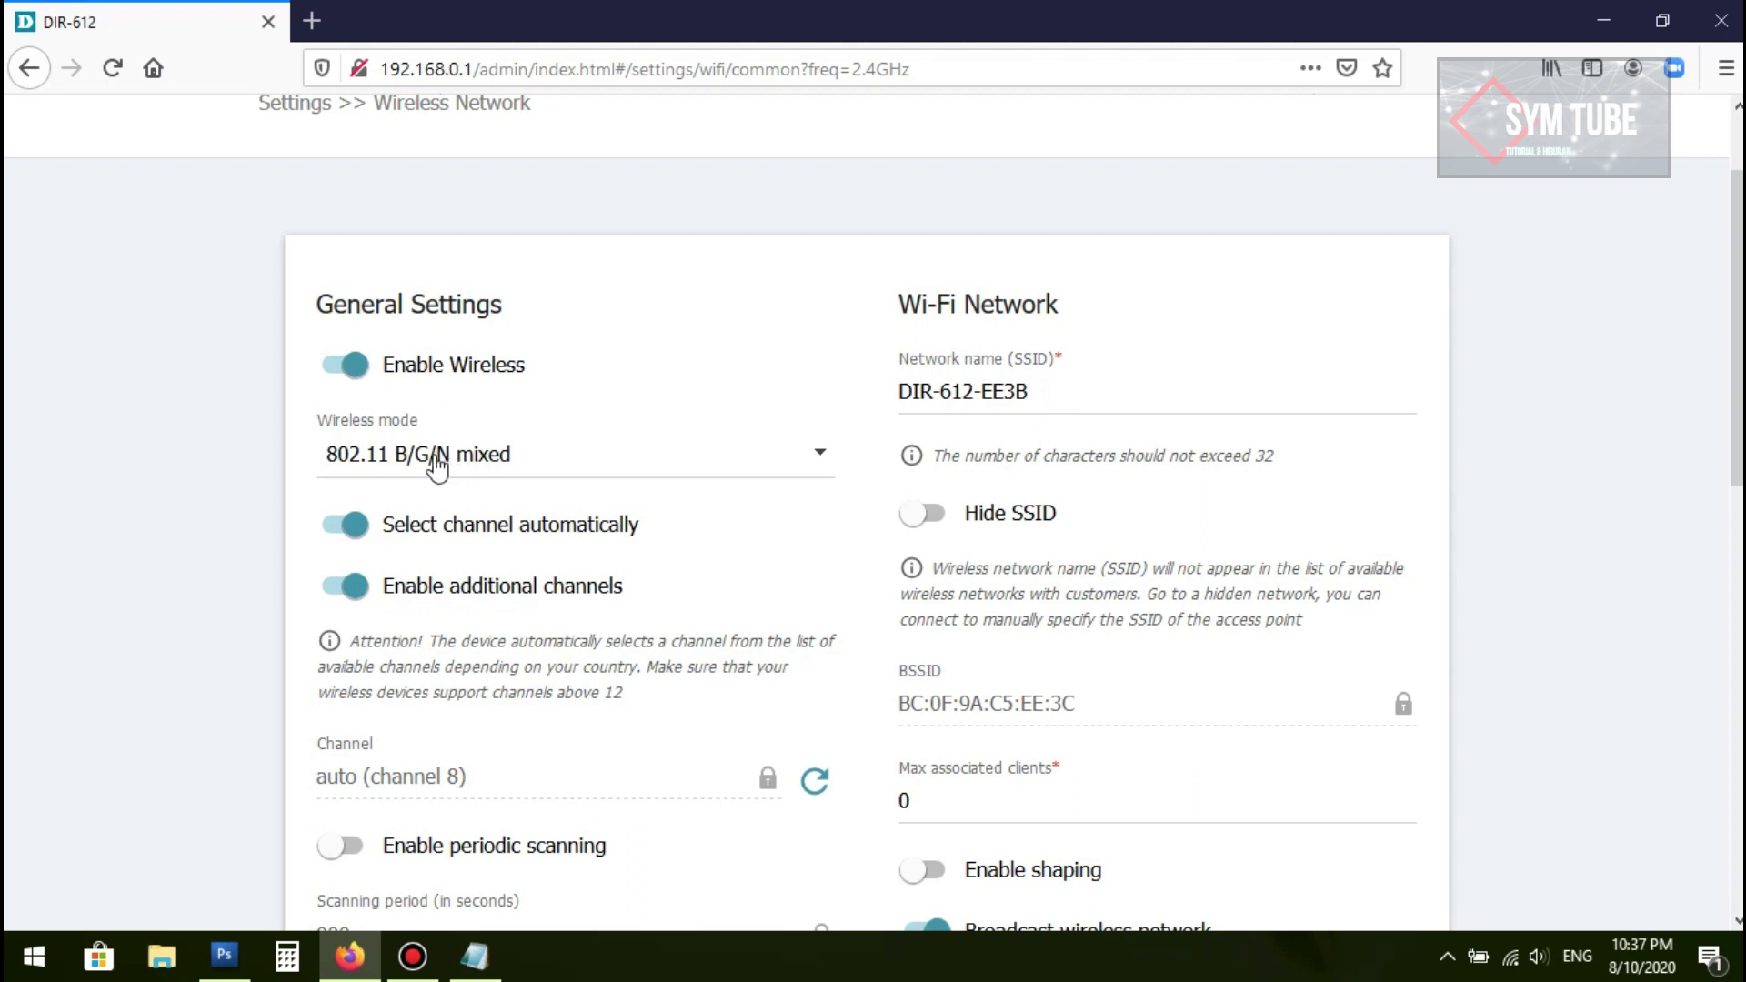
pyautogui.click(812, 464)
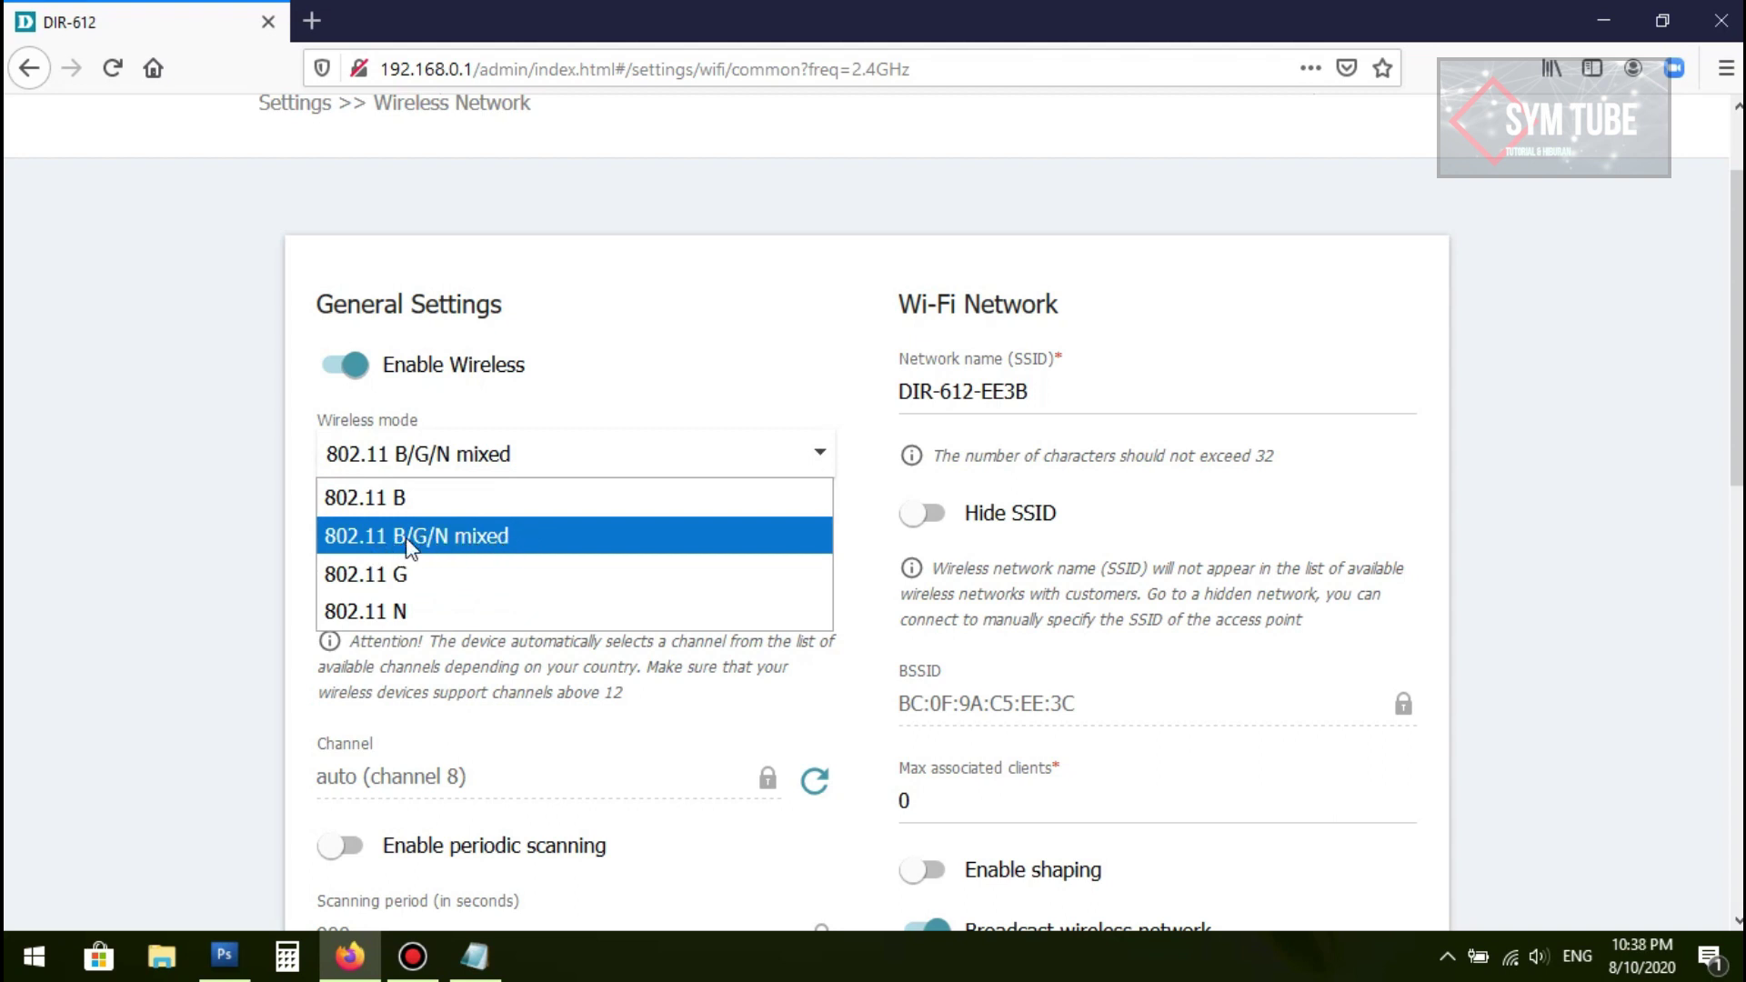
pyautogui.click(448, 543)
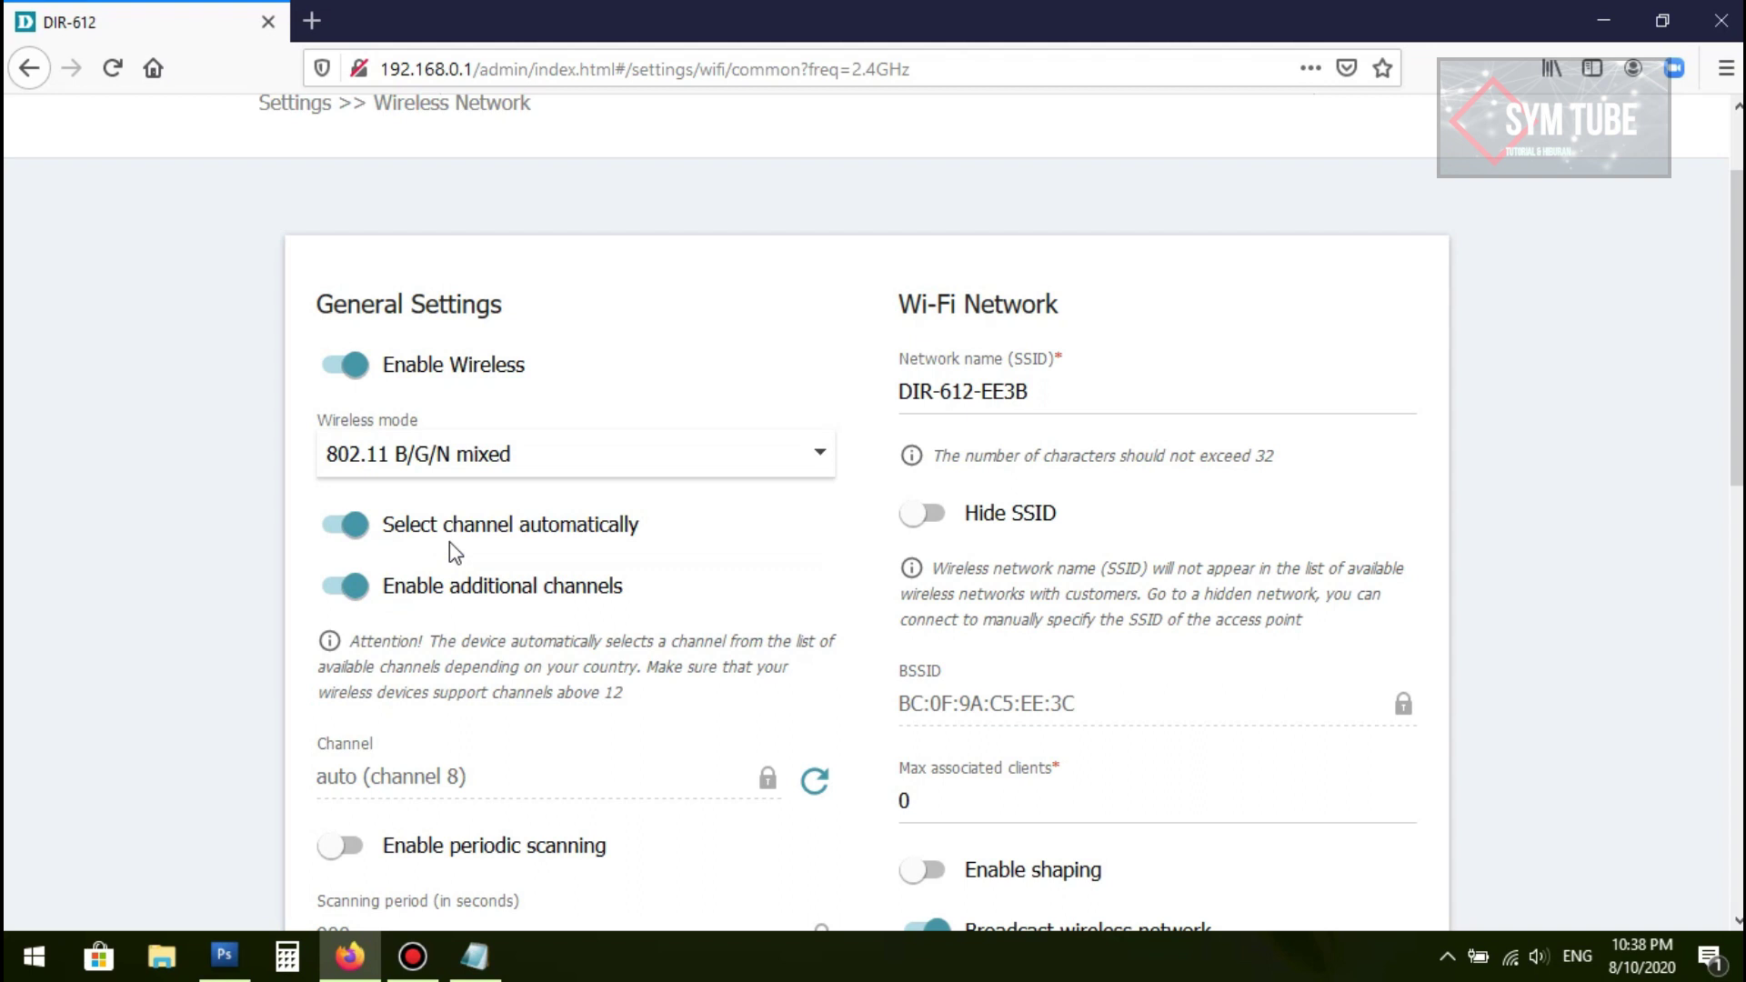
pyautogui.scroll(-2, 527, 535)
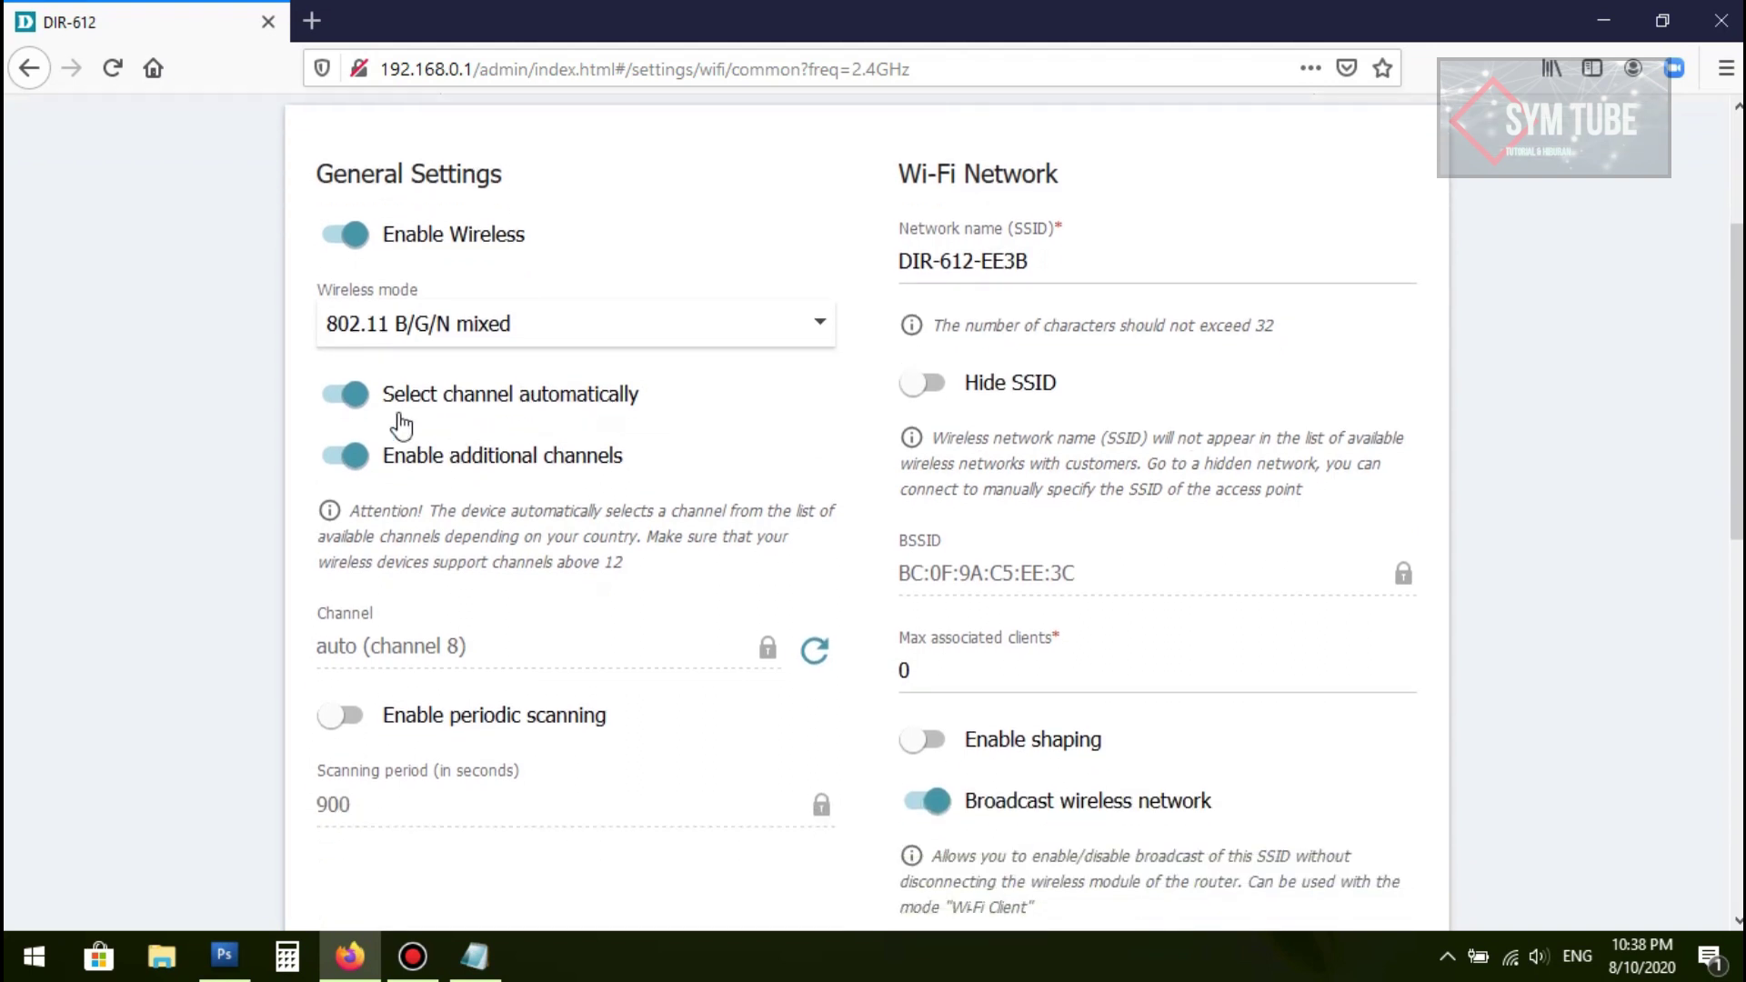
# Step: Turn off automatic channel selection and change the 2.4 GHz channel from 8 to 3
pyautogui.click(354, 402)
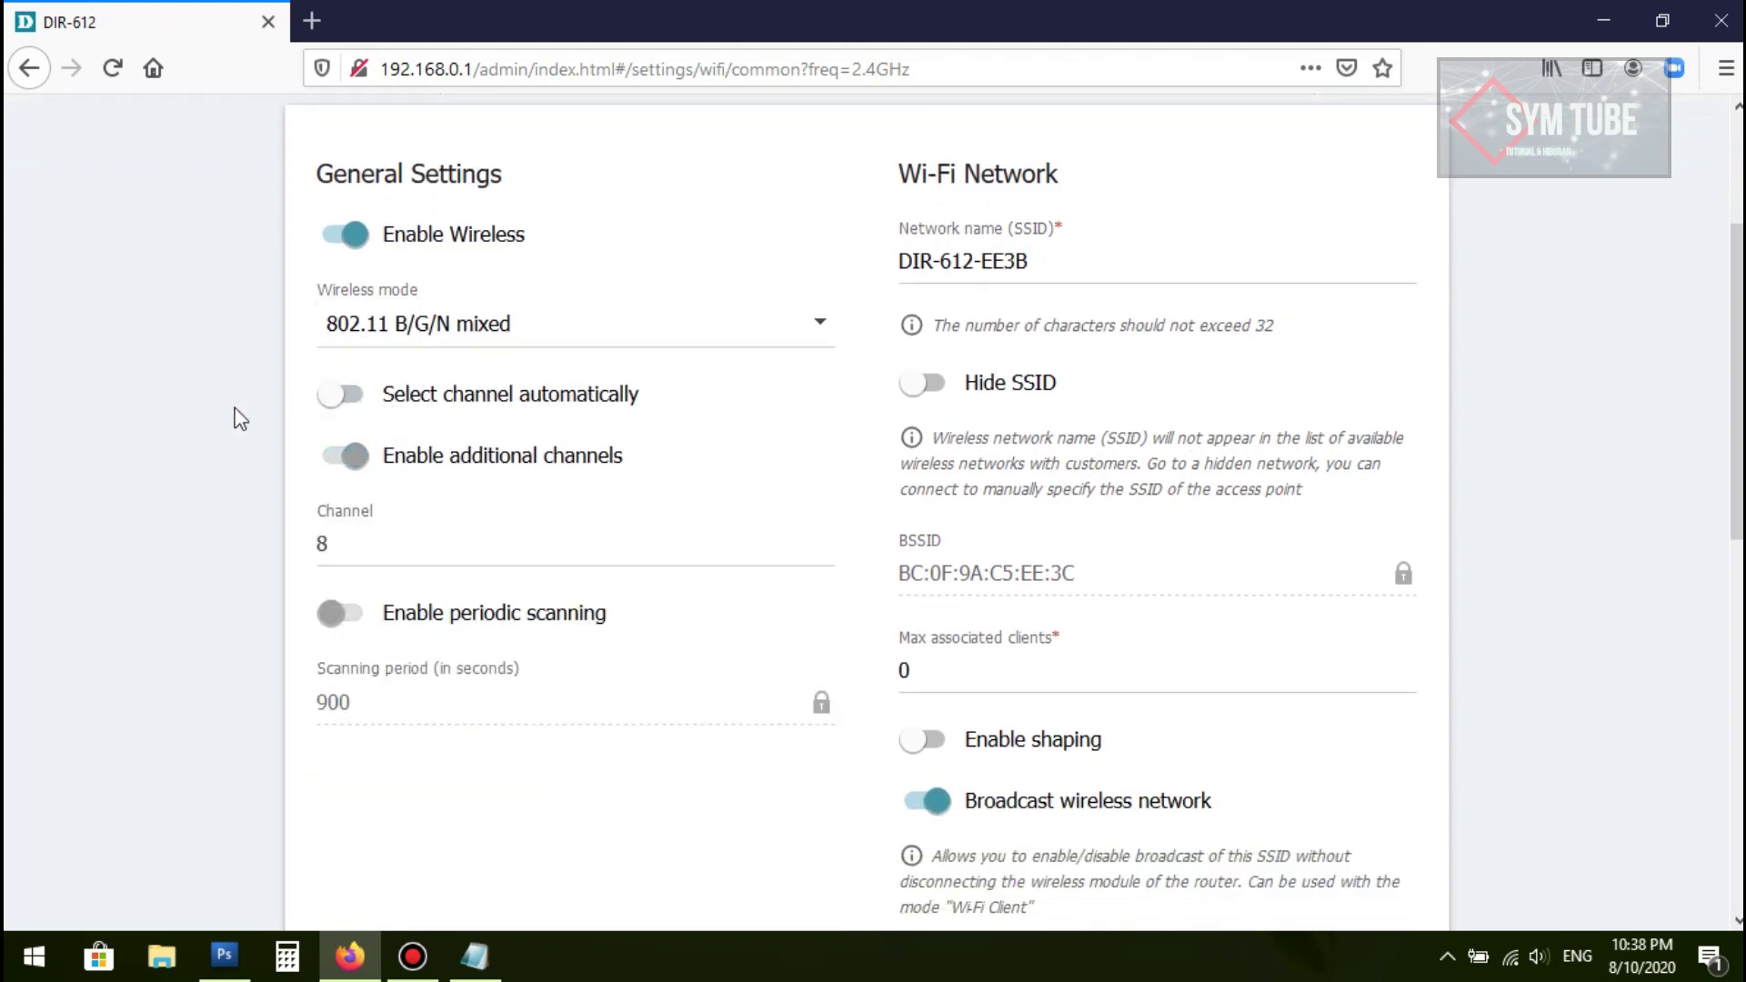
pyautogui.click(356, 543)
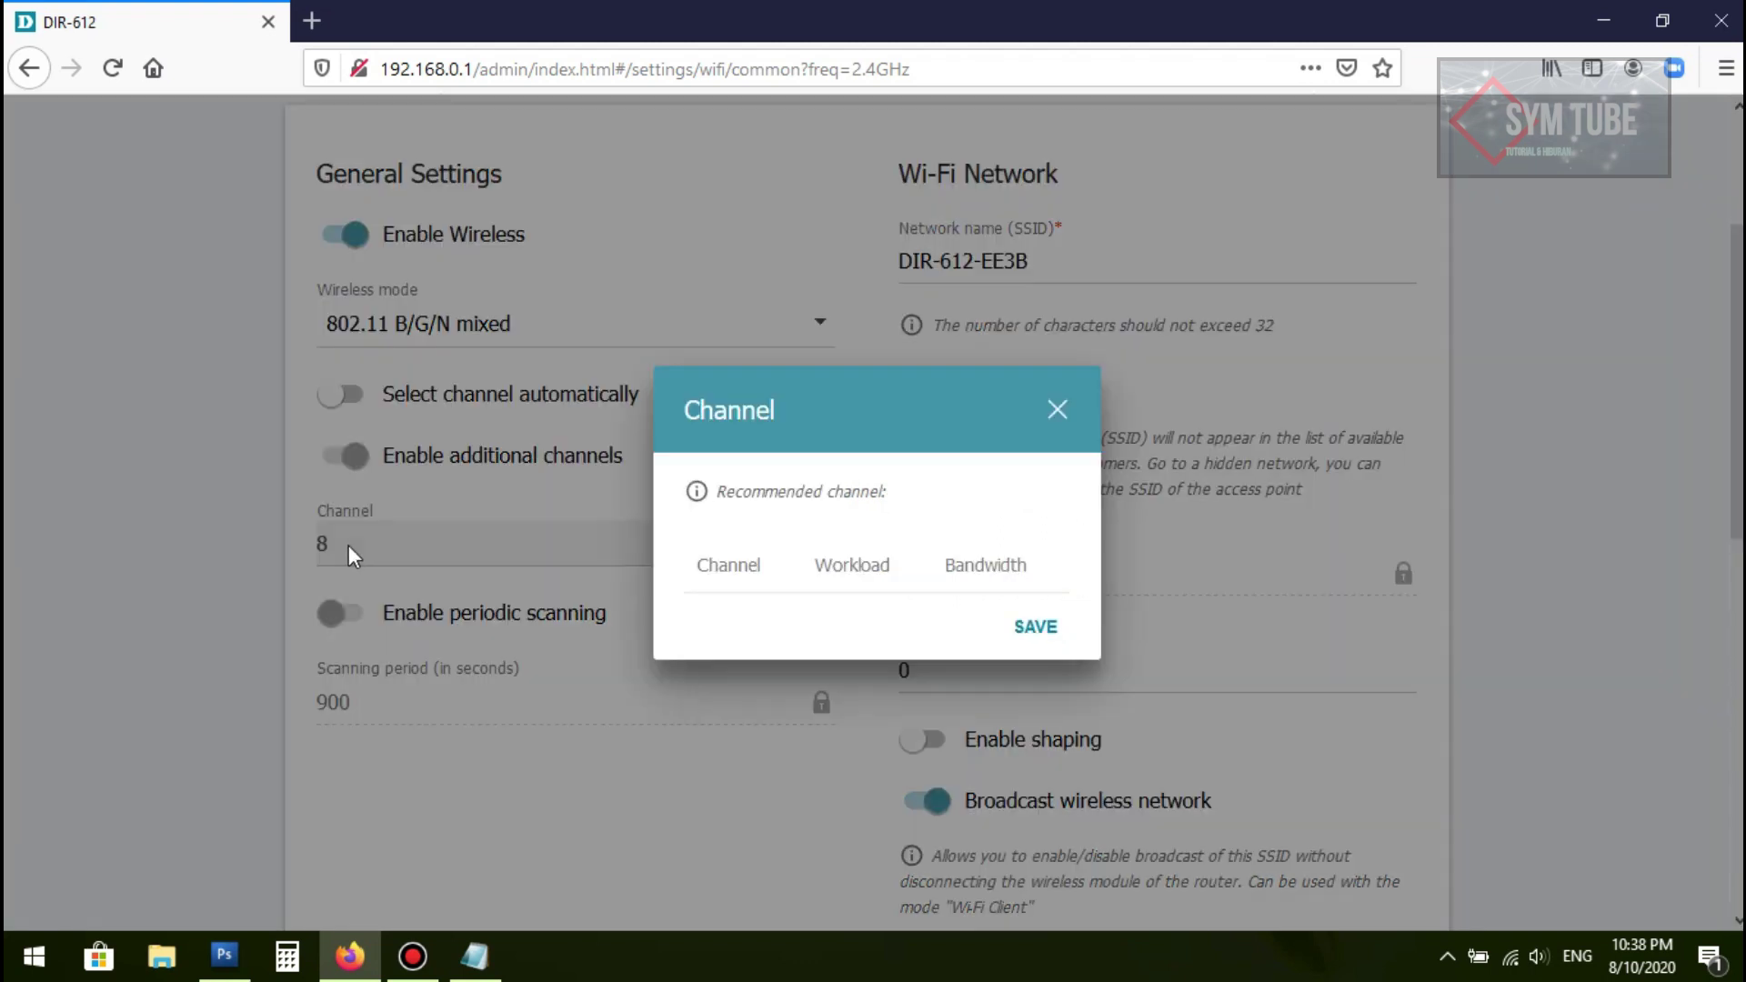
pyautogui.scroll(-3, 873, 400)
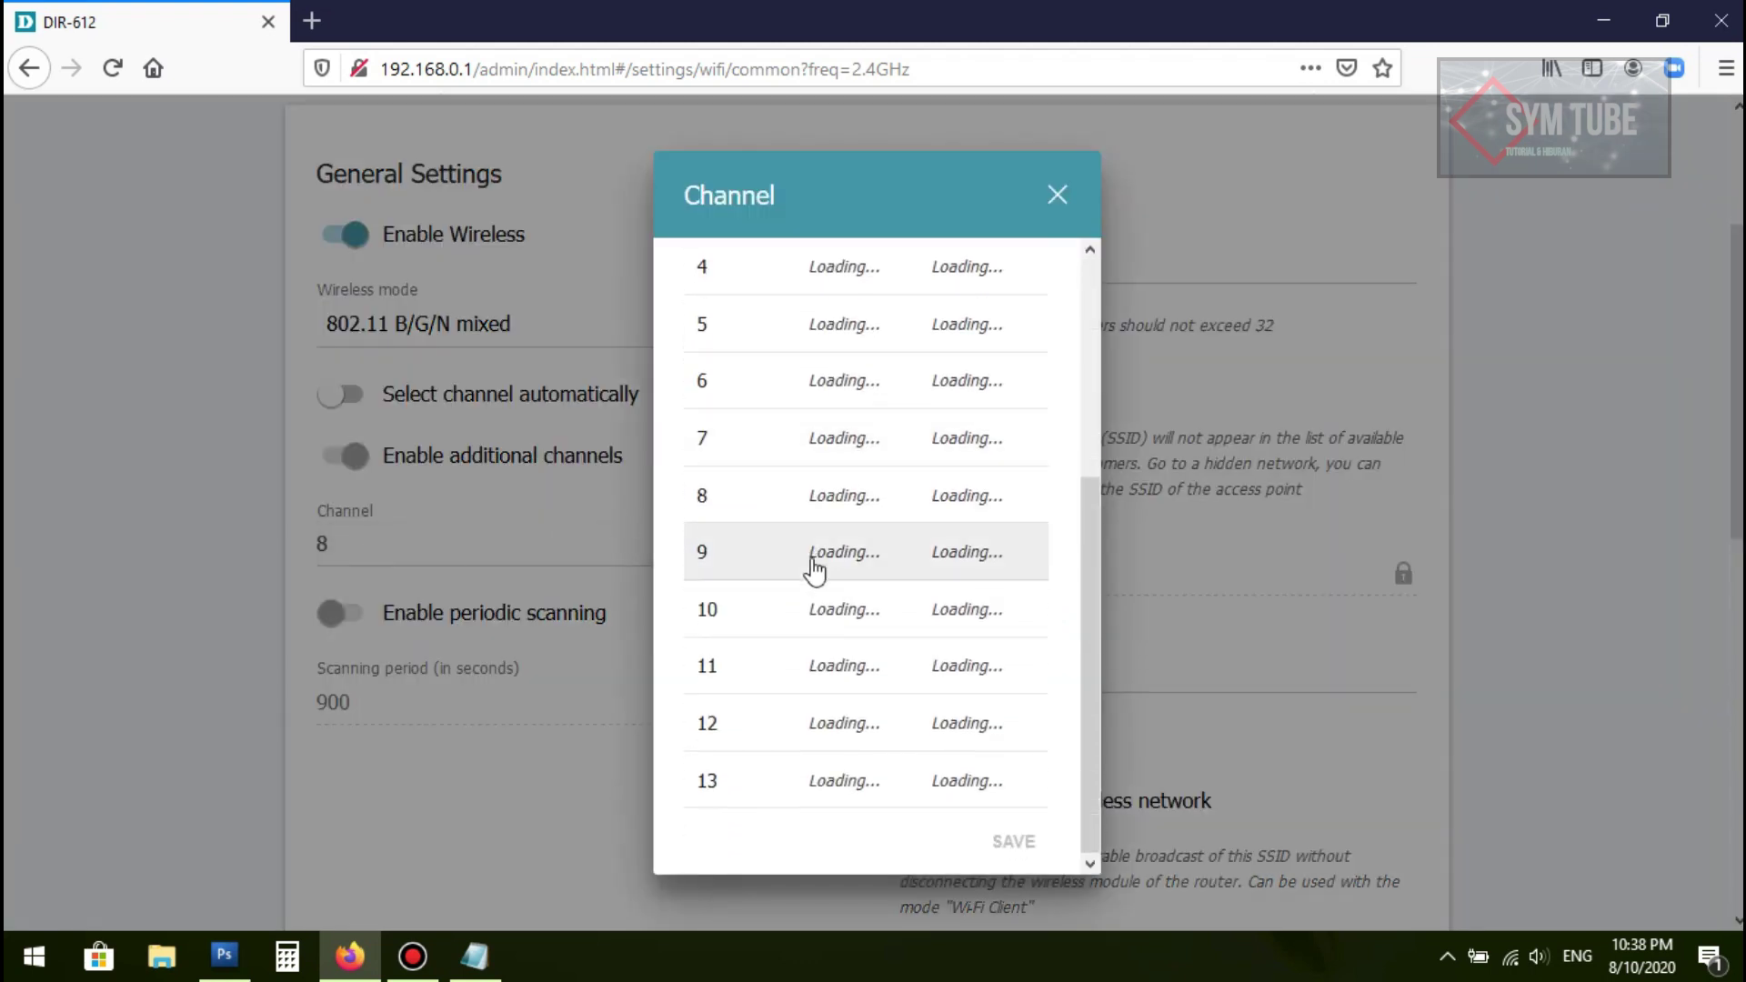
pyautogui.scroll(4, 810, 569)
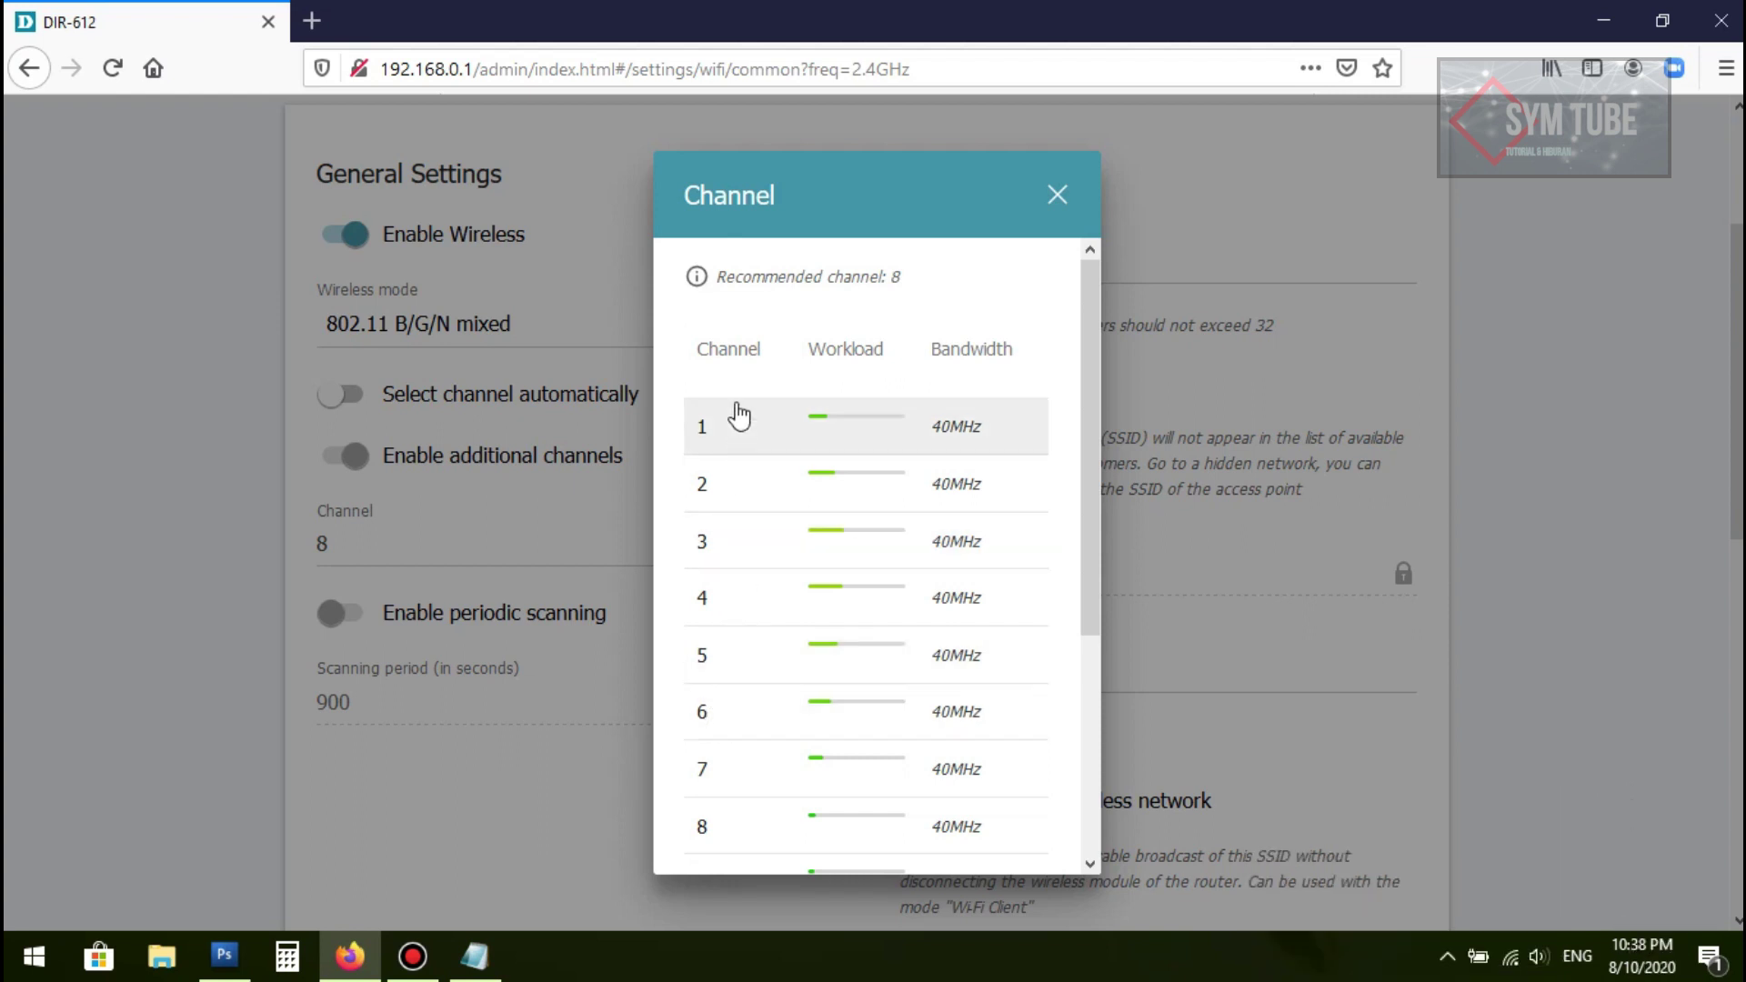
pyautogui.scroll(-3, 800, 473)
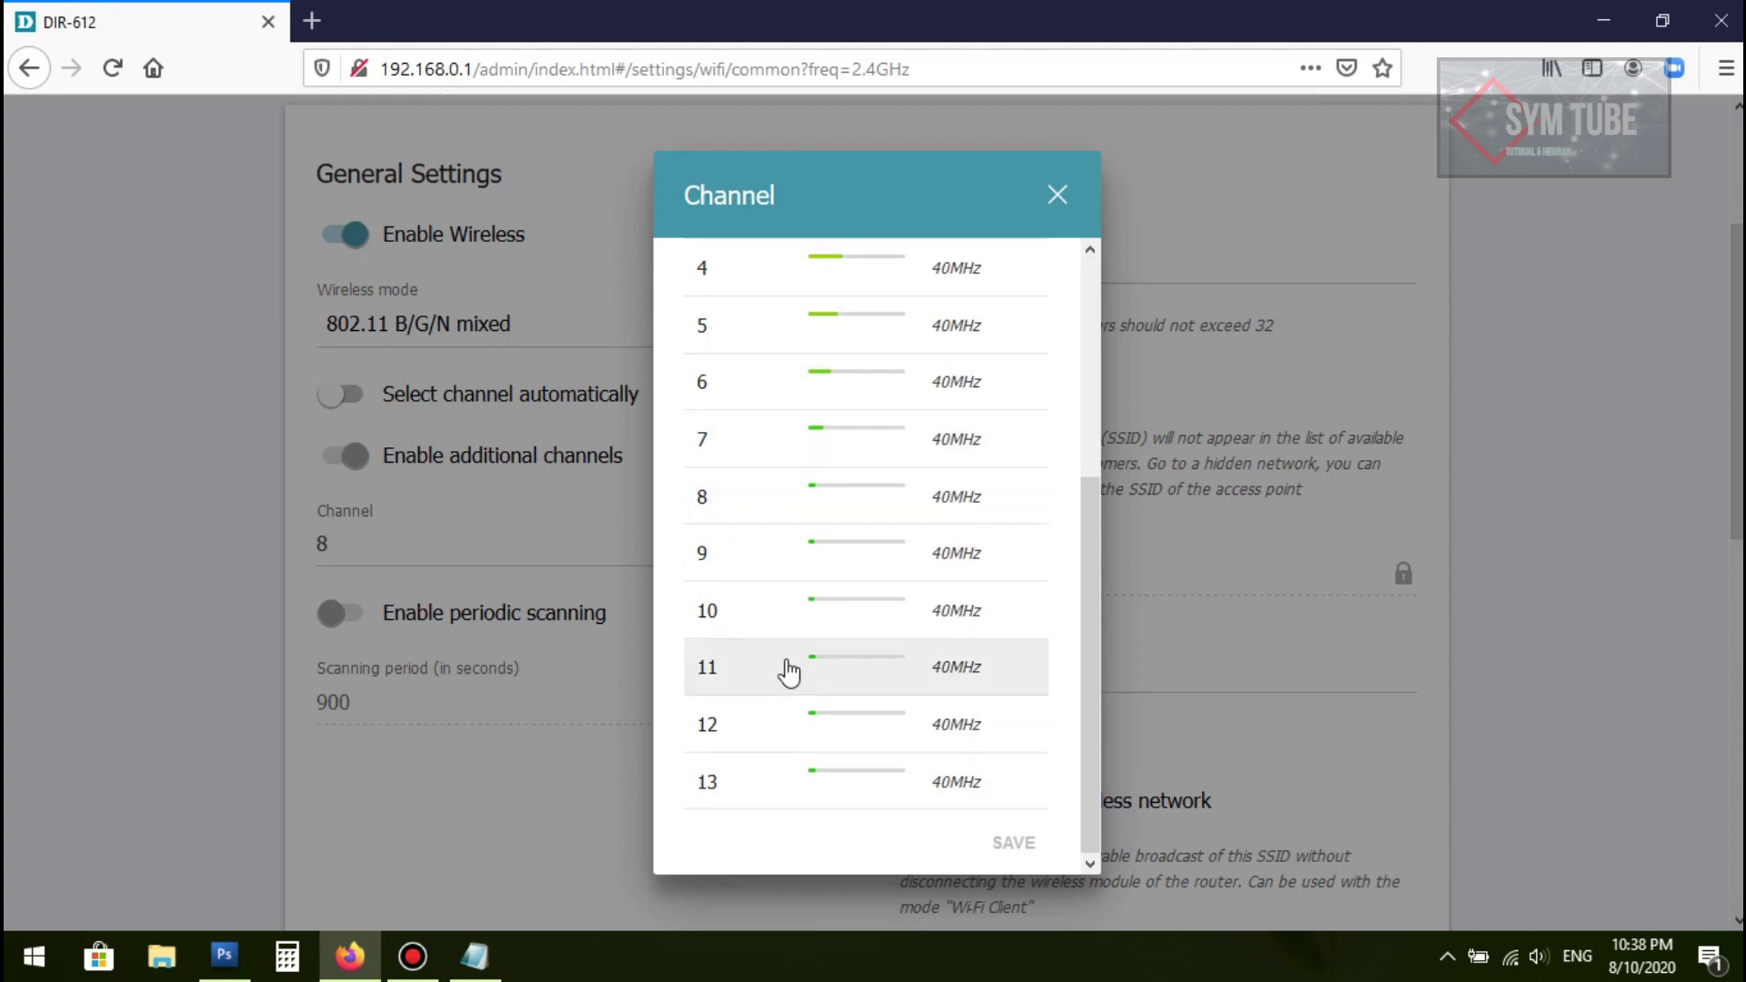
pyautogui.scroll(3, 790, 671)
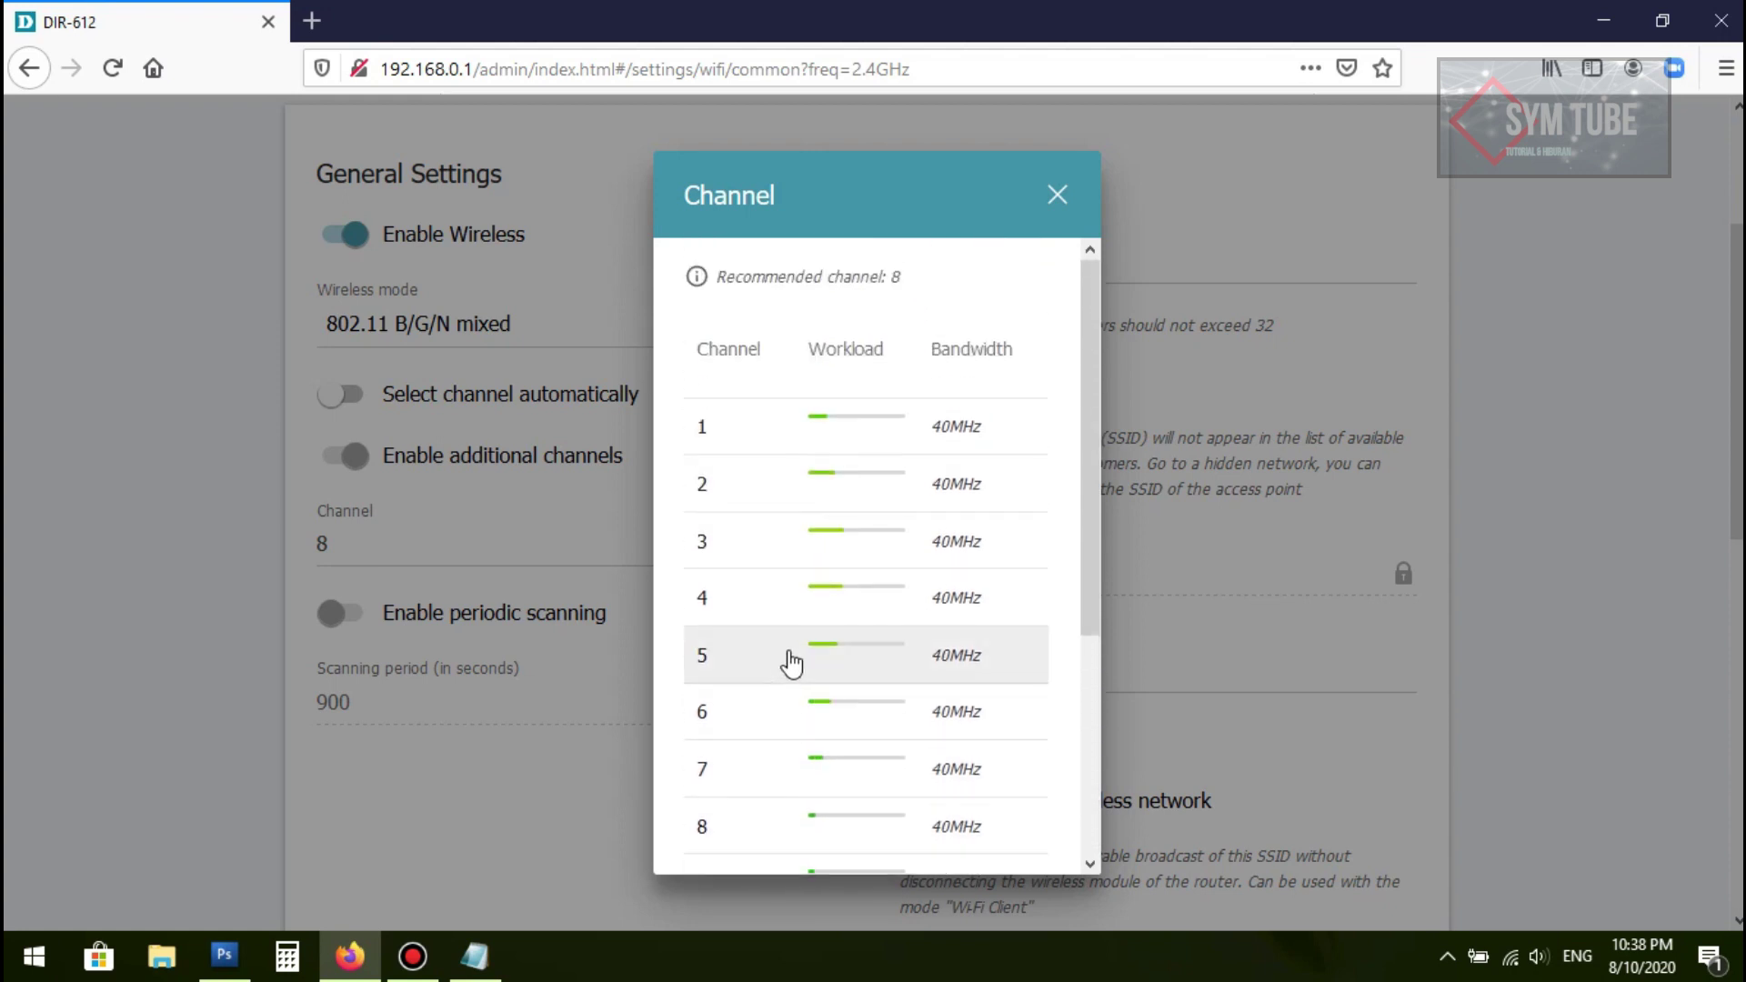
pyautogui.click(756, 538)
pyautogui.doubleClick(728, 539)
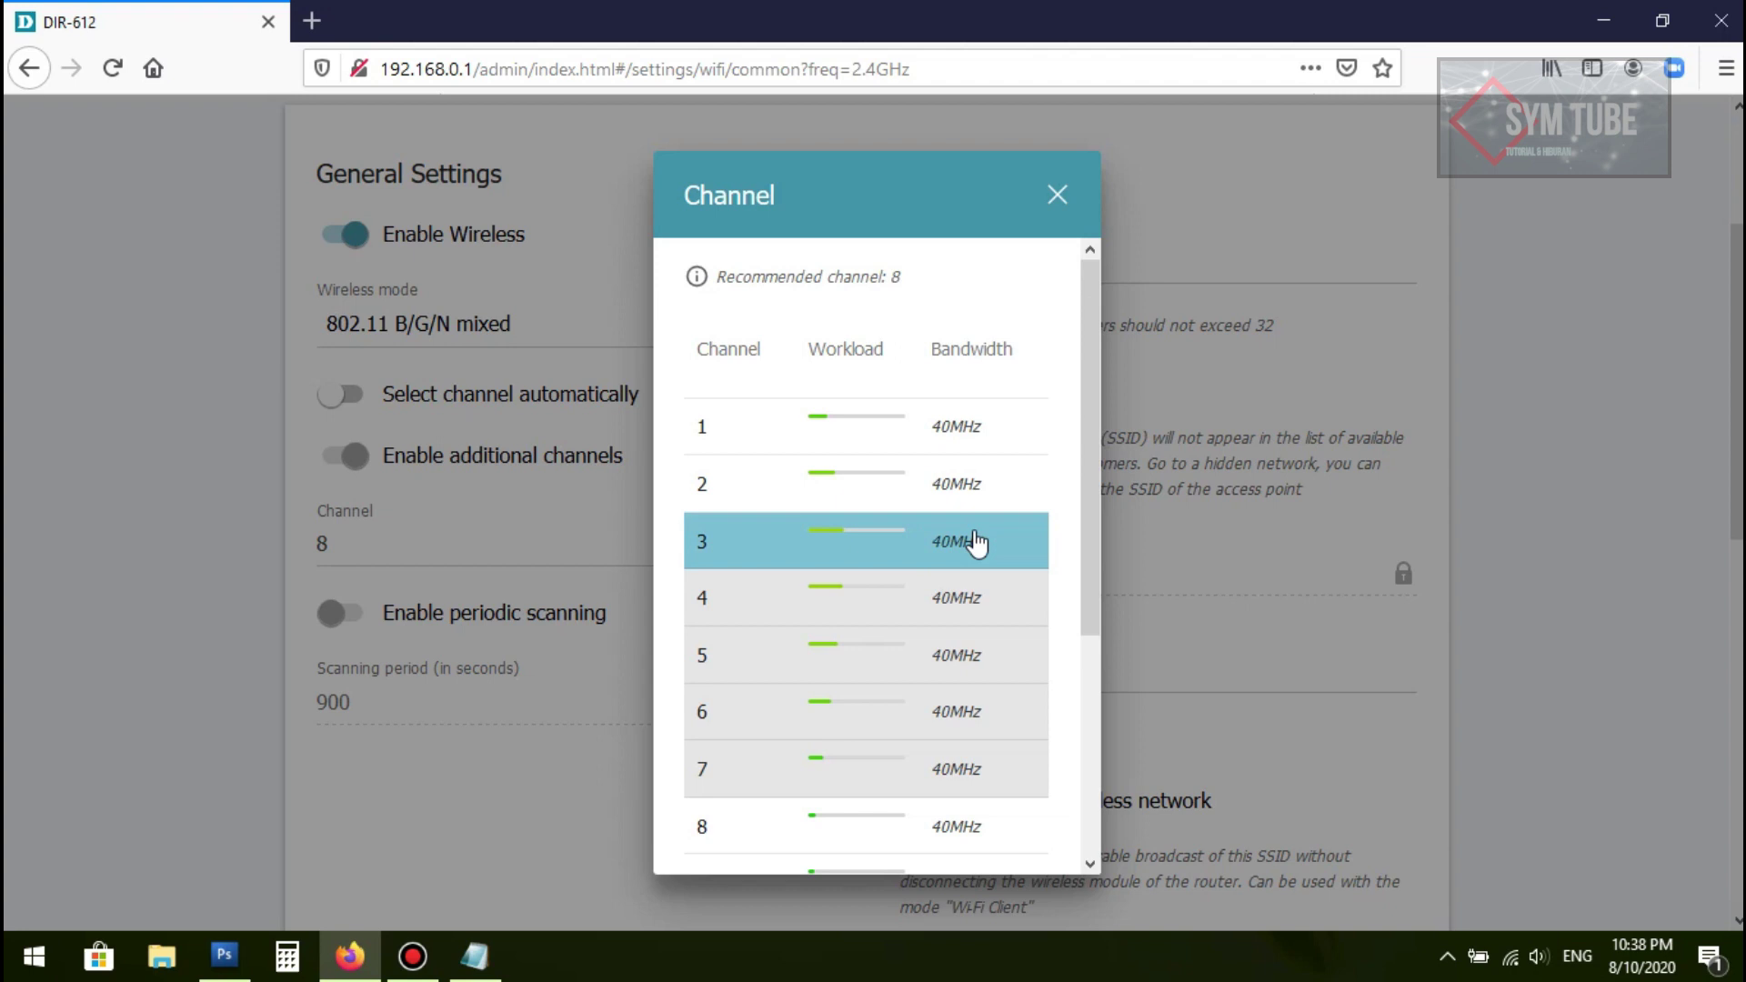
pyautogui.moveTo(1095, 518); pyautogui.dragTo(1101, 763)
pyautogui.click(1014, 841)
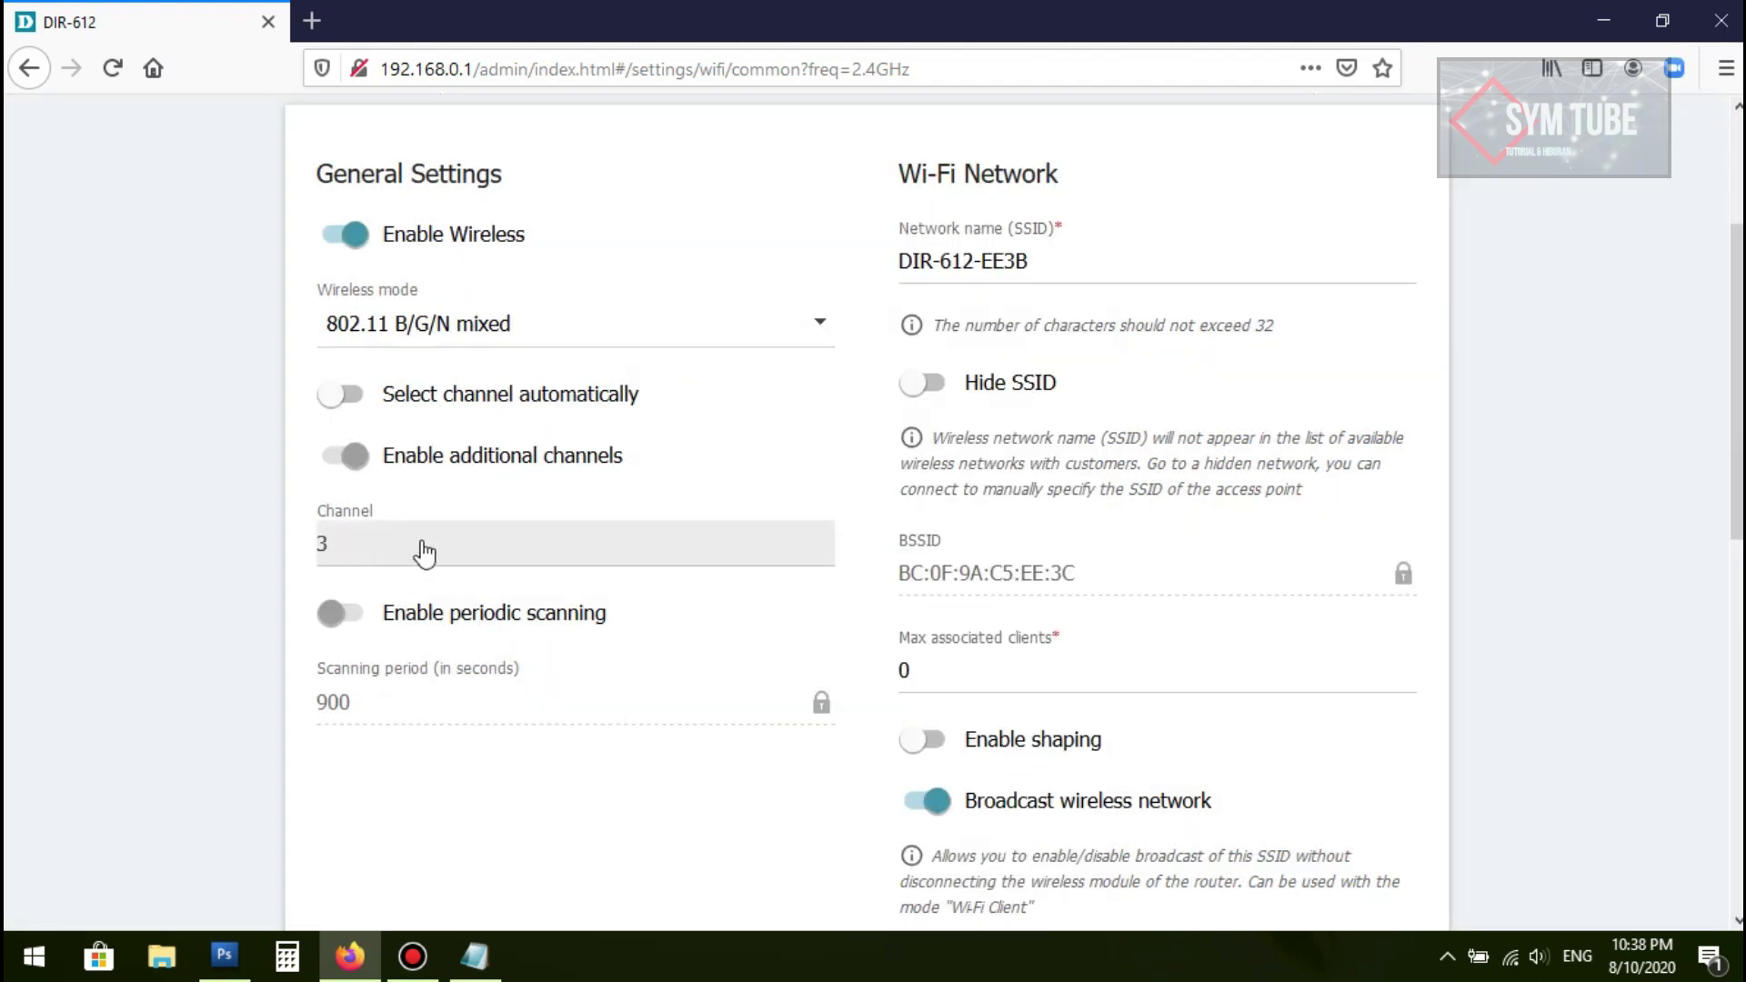
pyautogui.scroll(-4, 422, 540)
pyautogui.scroll(6, 422, 540)
# Step: Replace the SSID DIR-612-EE3B with basmalah.hotspot00
pyautogui.scroll(1, 422, 540)
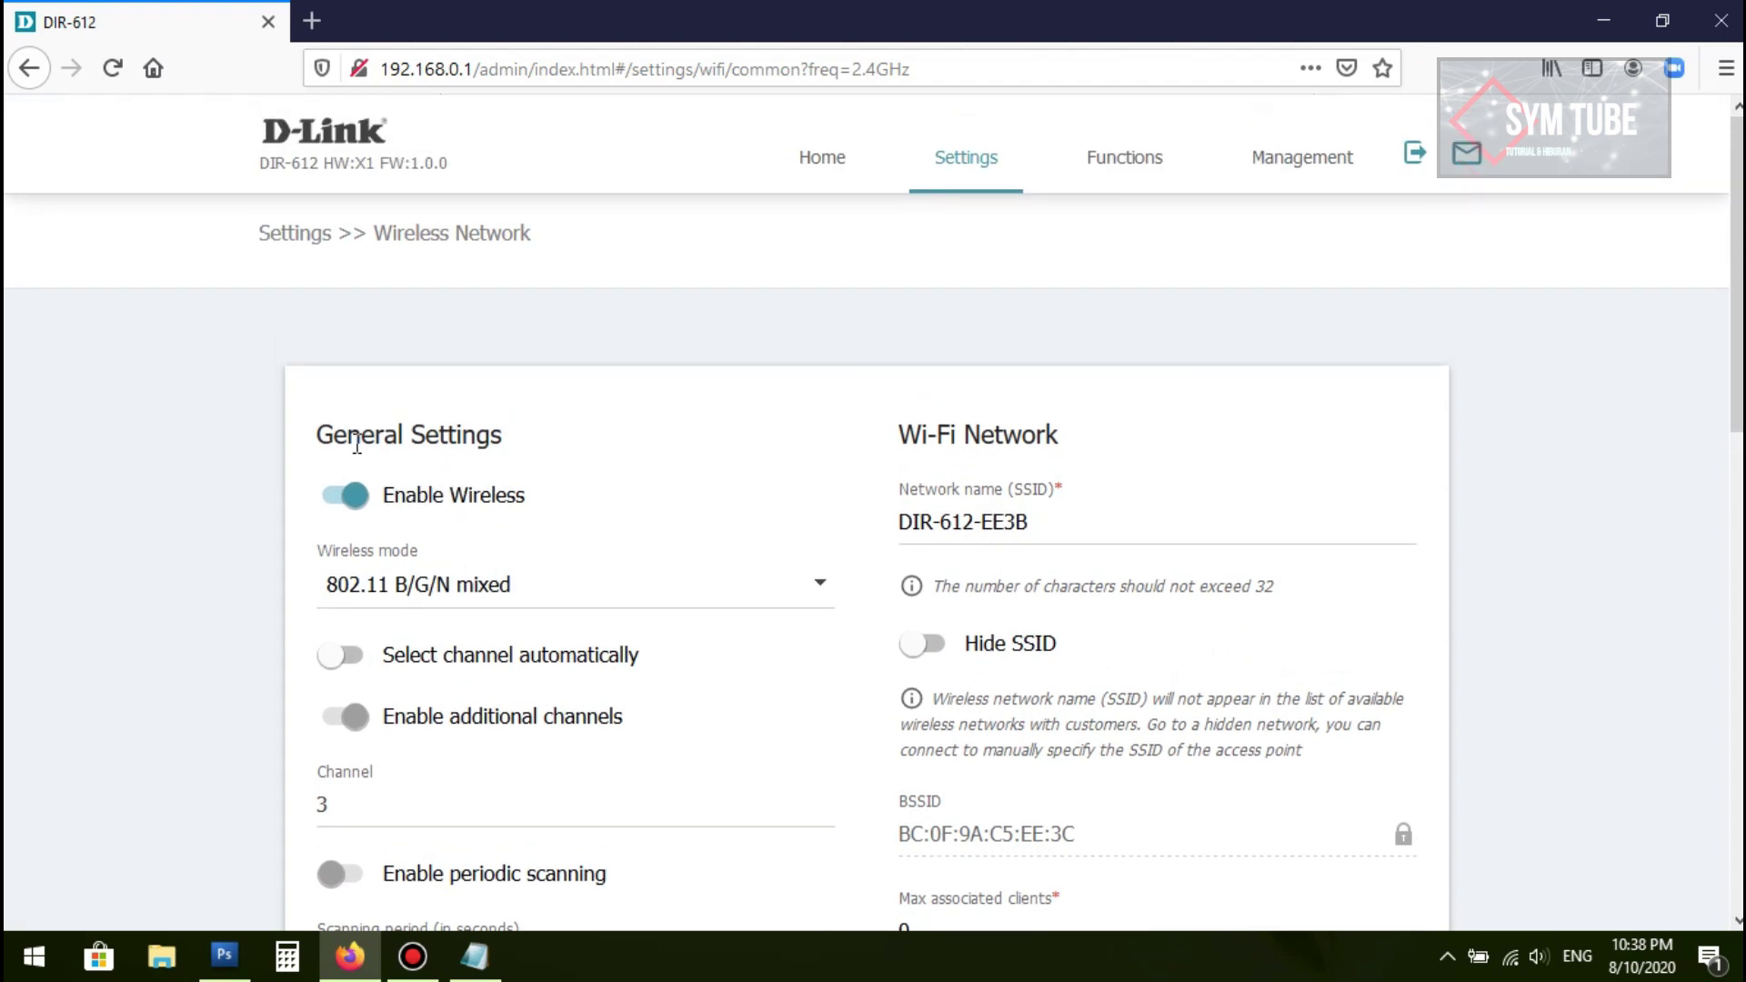
pyautogui.scroll(-1, 794, 476)
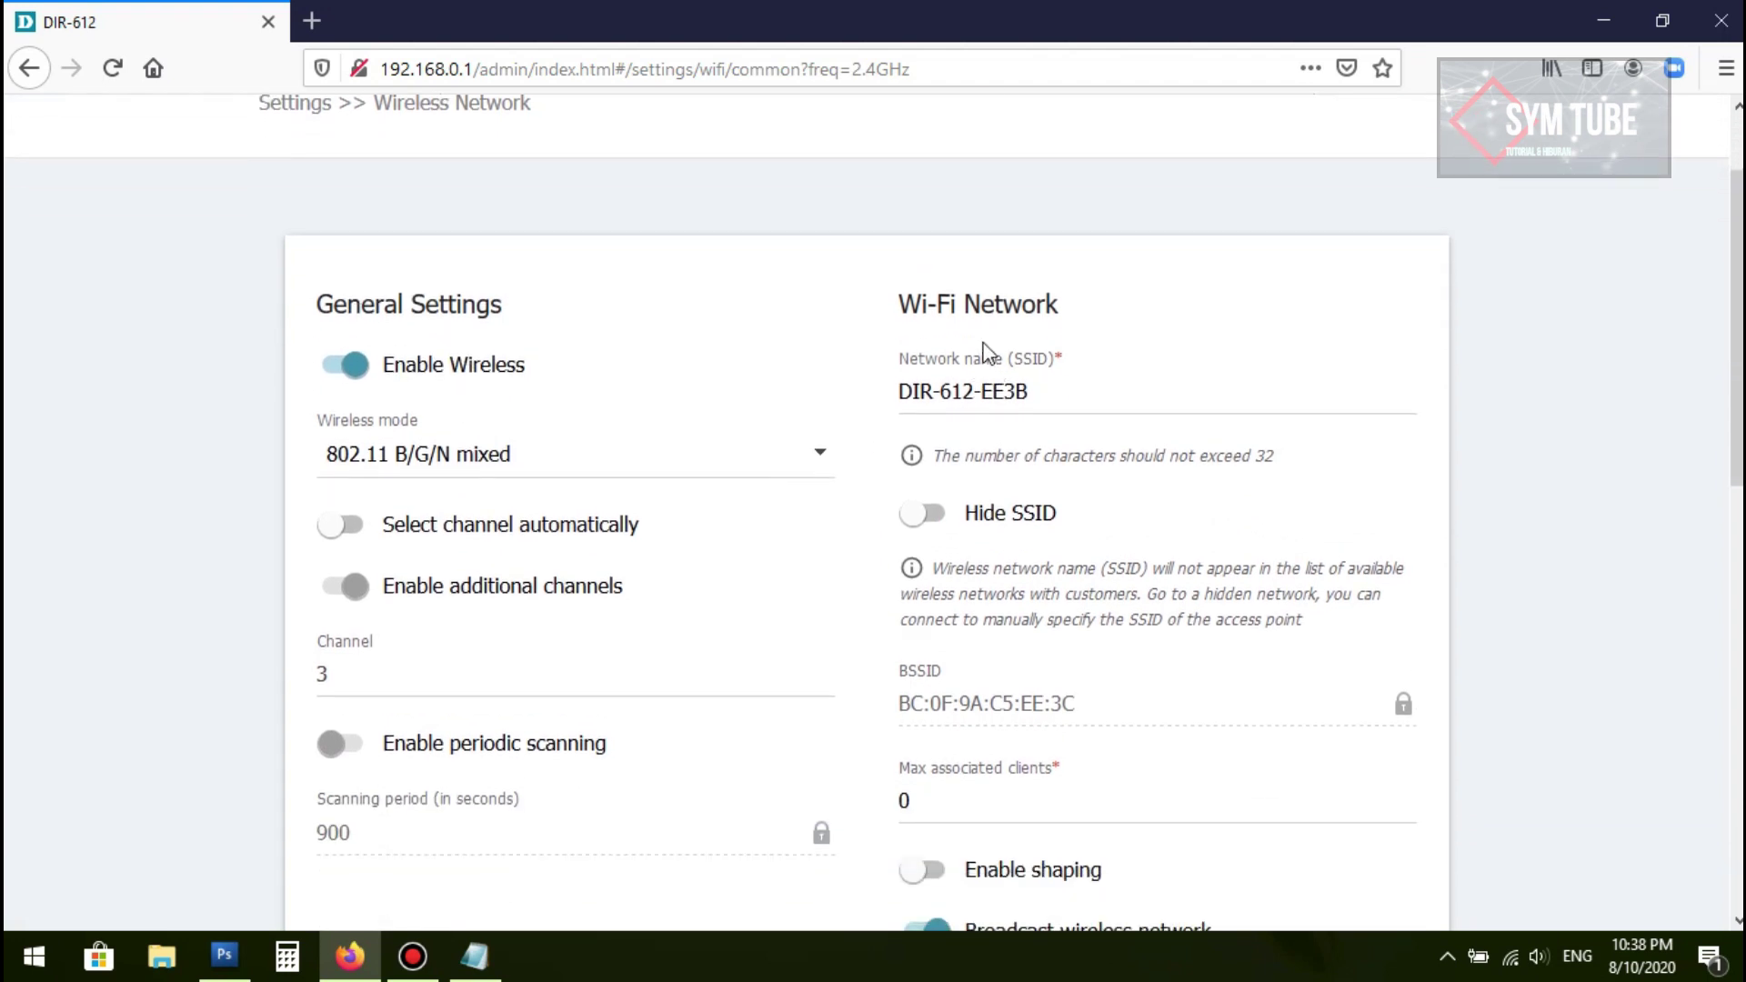
pyautogui.moveTo(1097, 384); pyautogui.dragTo(884, 384)
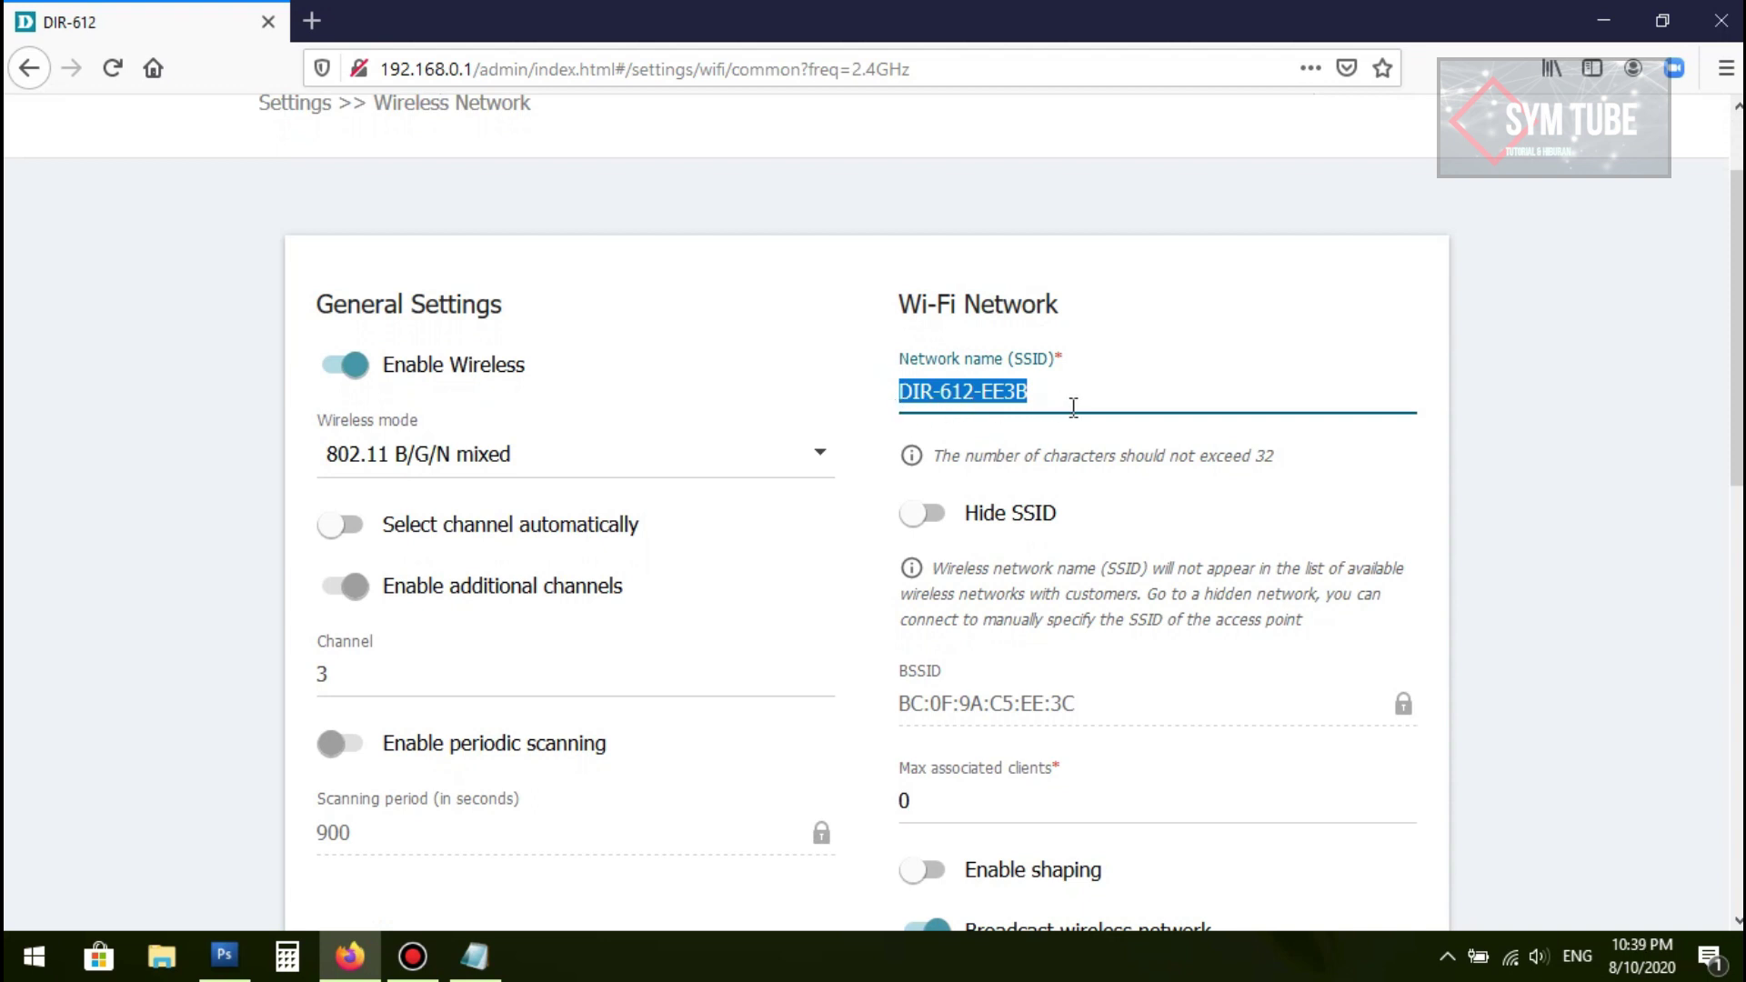
pyautogui.moveTo(1078, 403); pyautogui.dragTo(889, 384)
pyautogui.write('basmalah.hotspot00')
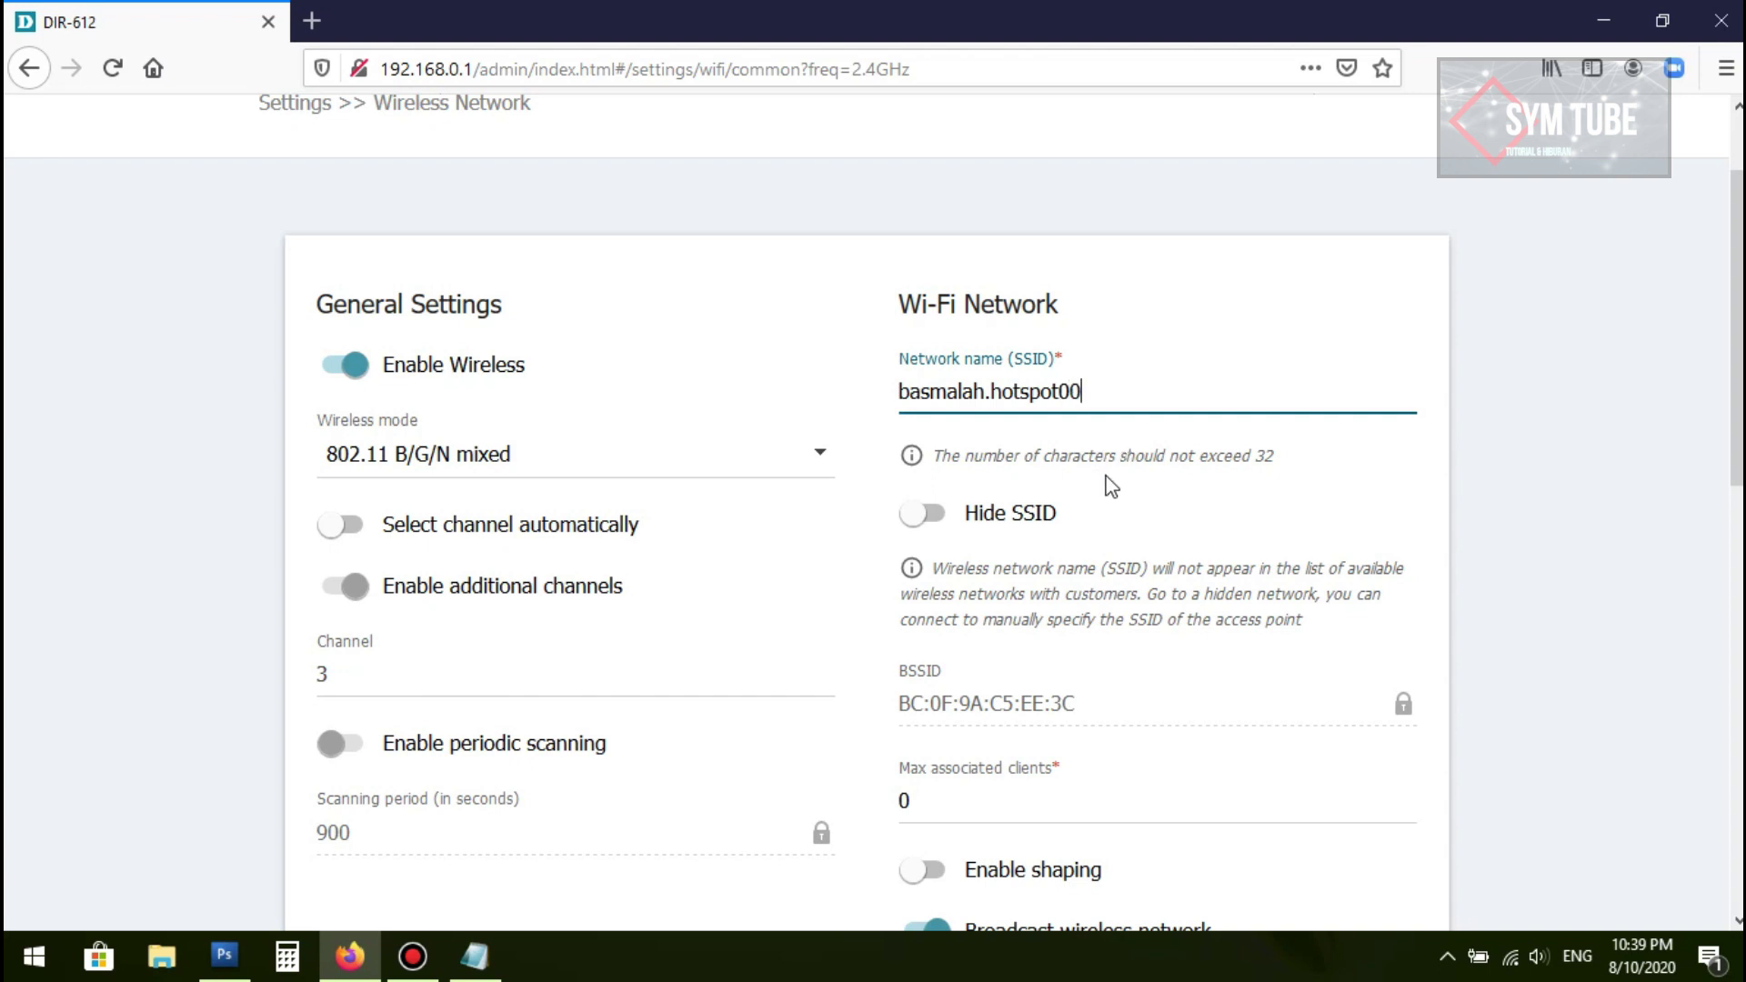
# Step: Leave bandwidth shaping off and change Network authentication from WPA2-PSK to Open
pyautogui.scroll(-3, 1111, 470)
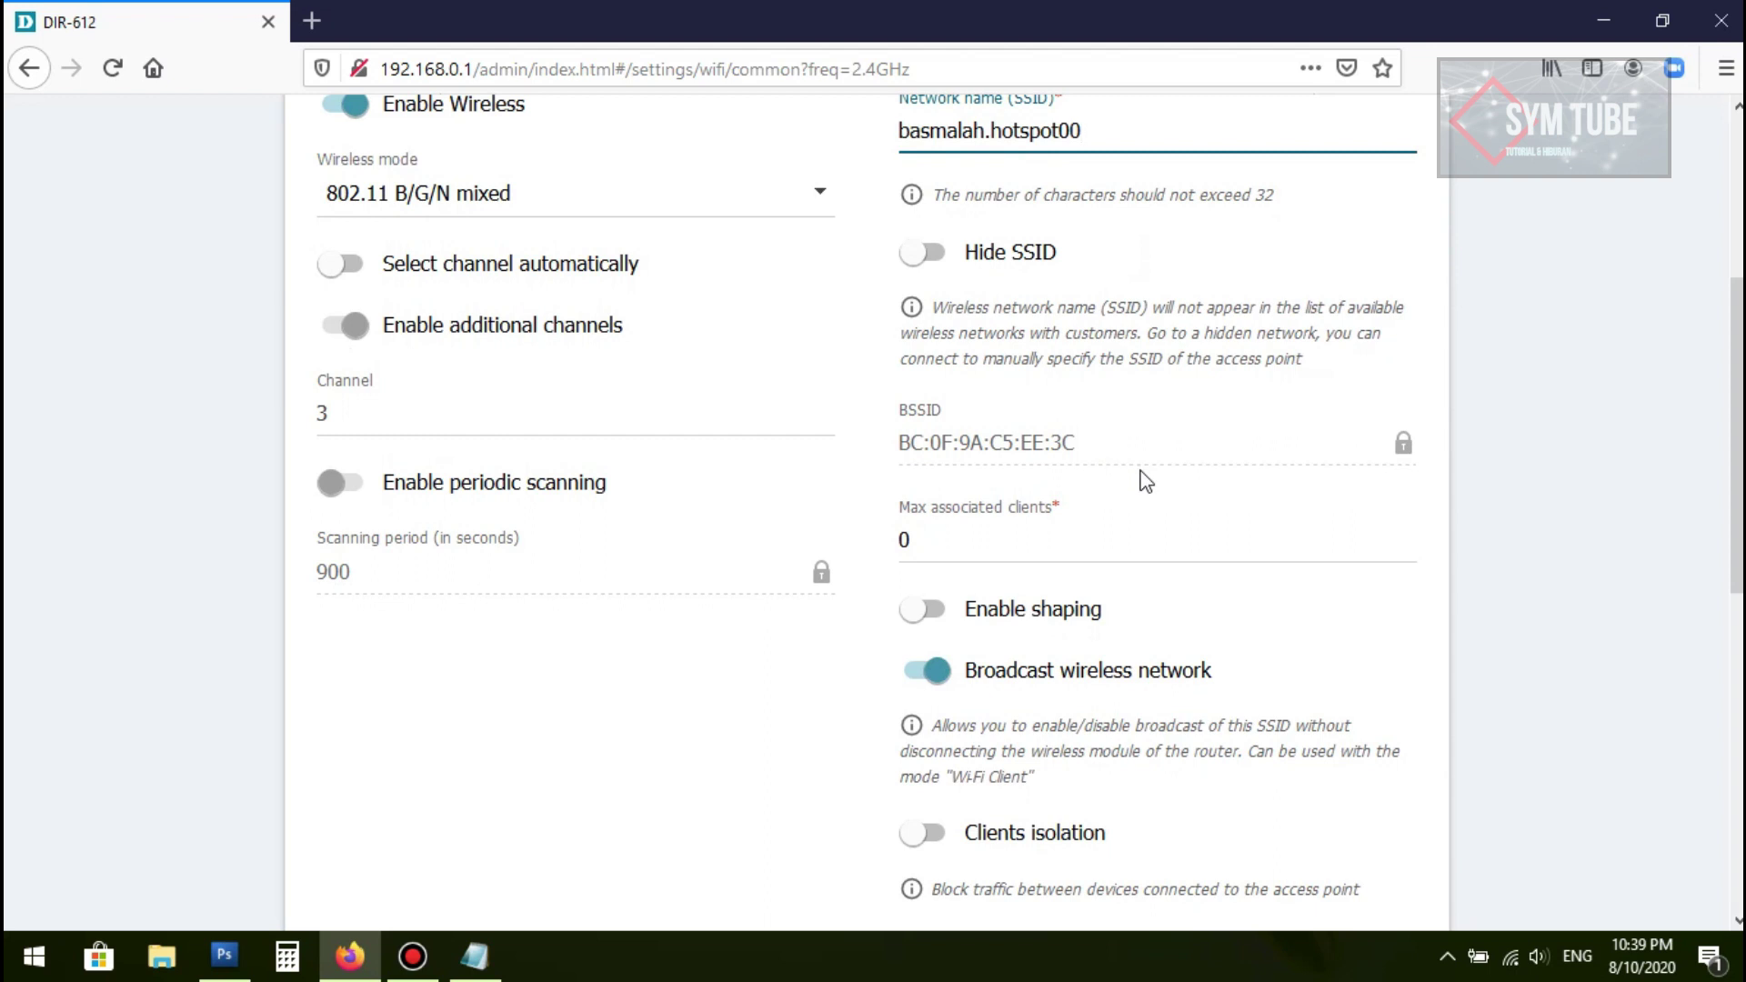
pyautogui.scroll(-1, 1127, 482)
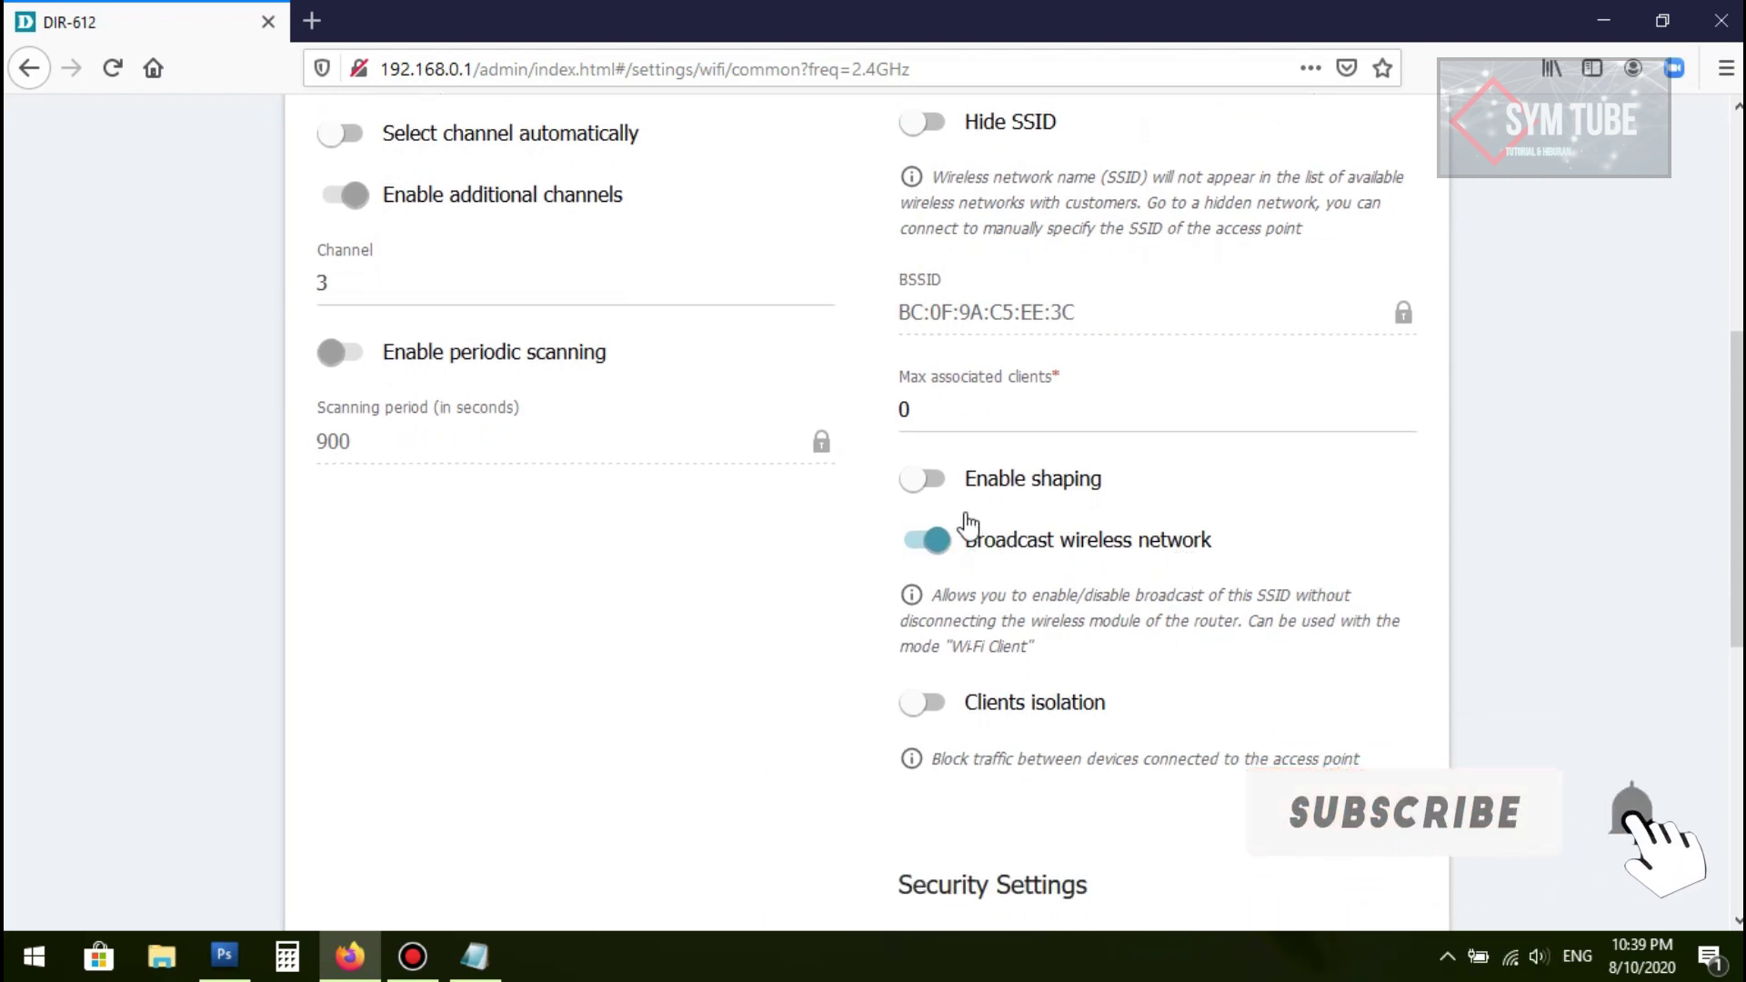
pyautogui.click(932, 484)
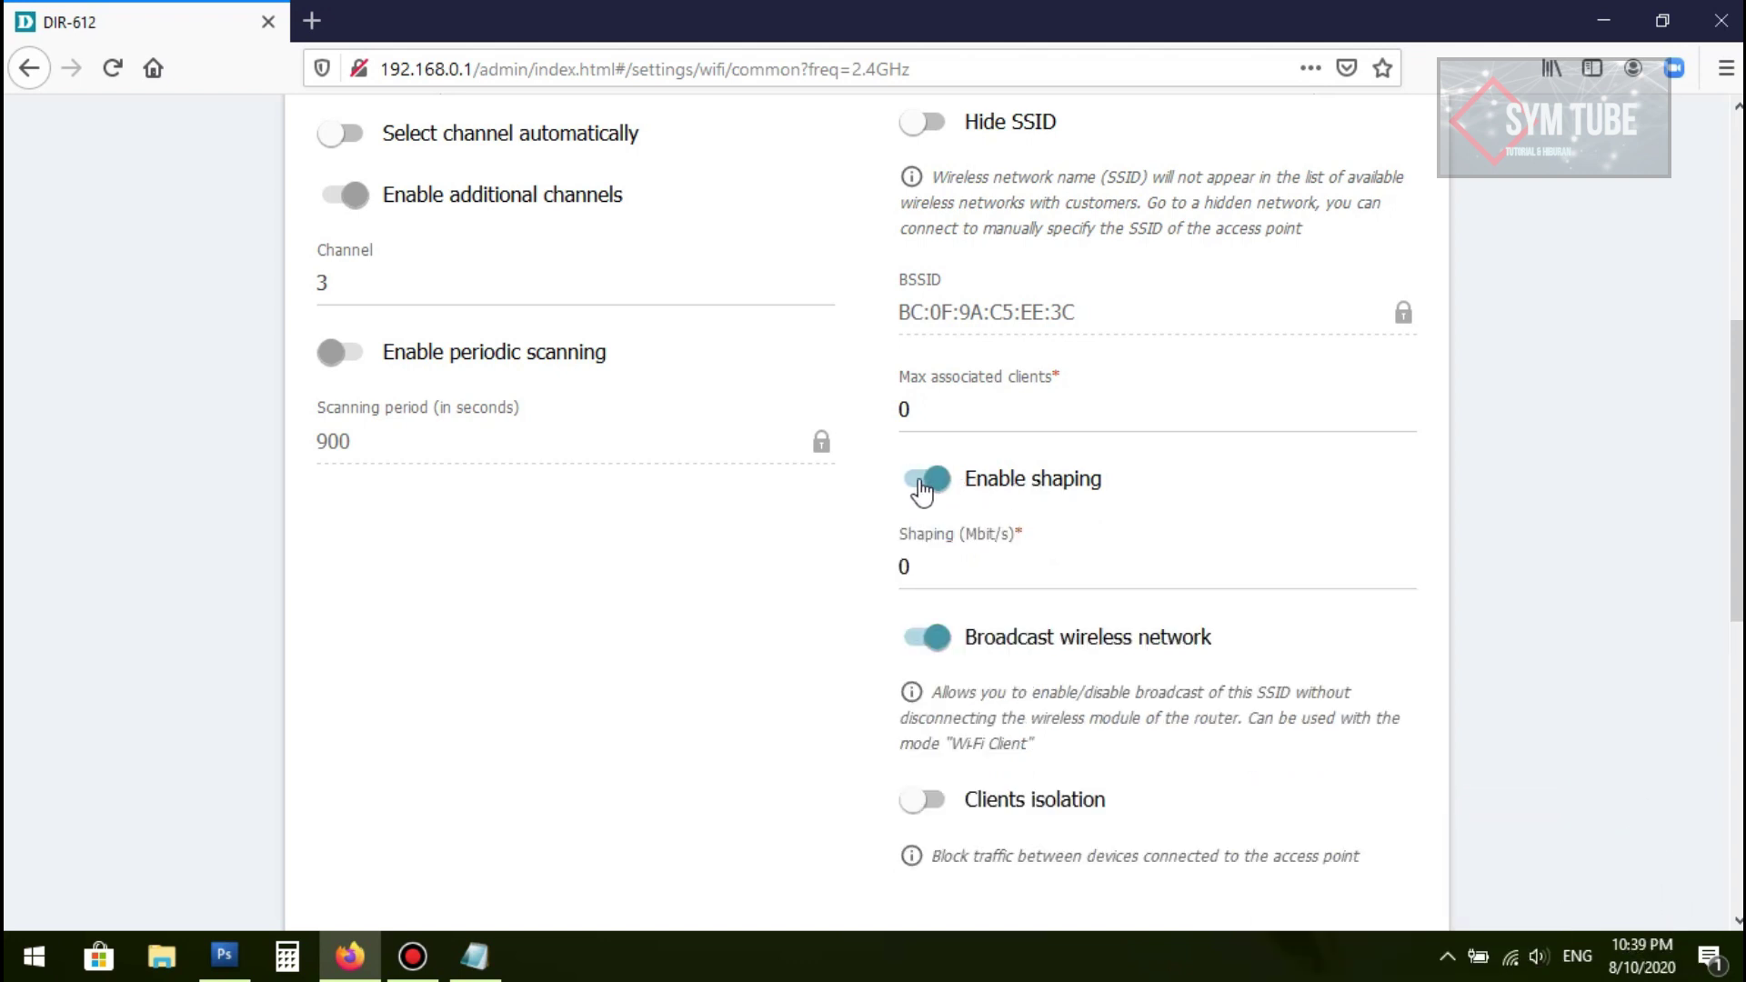
pyautogui.click(924, 486)
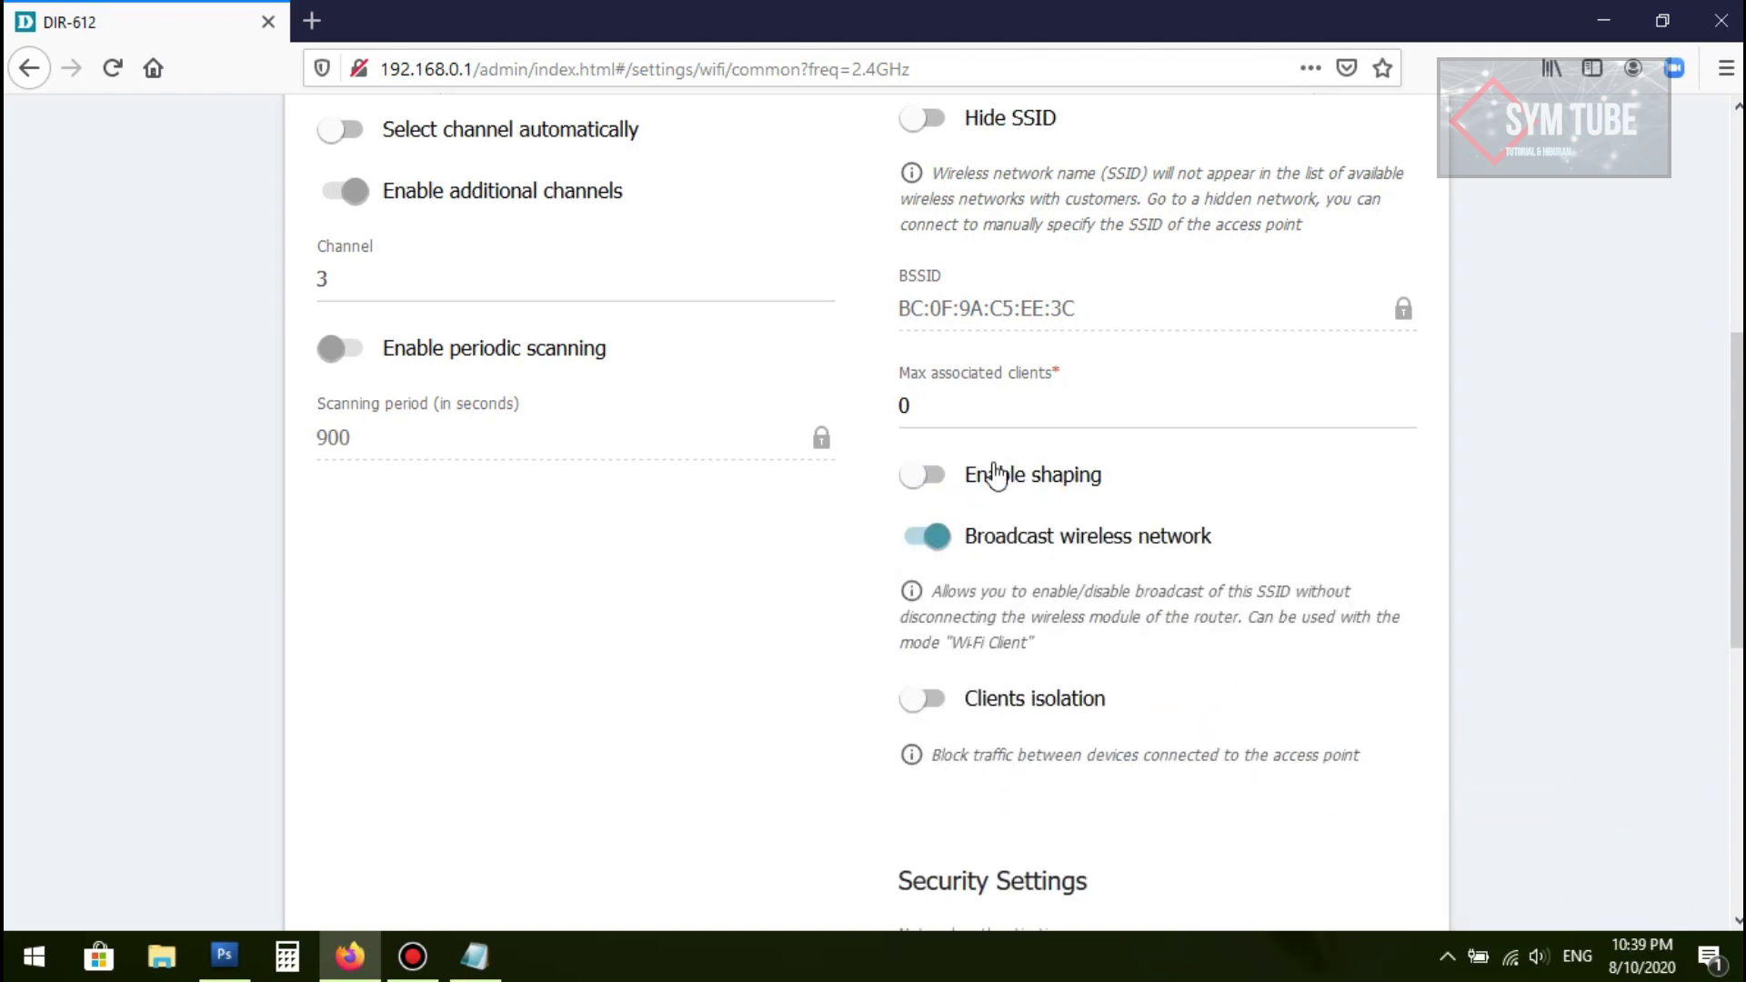
pyautogui.scroll(-3, 997, 473)
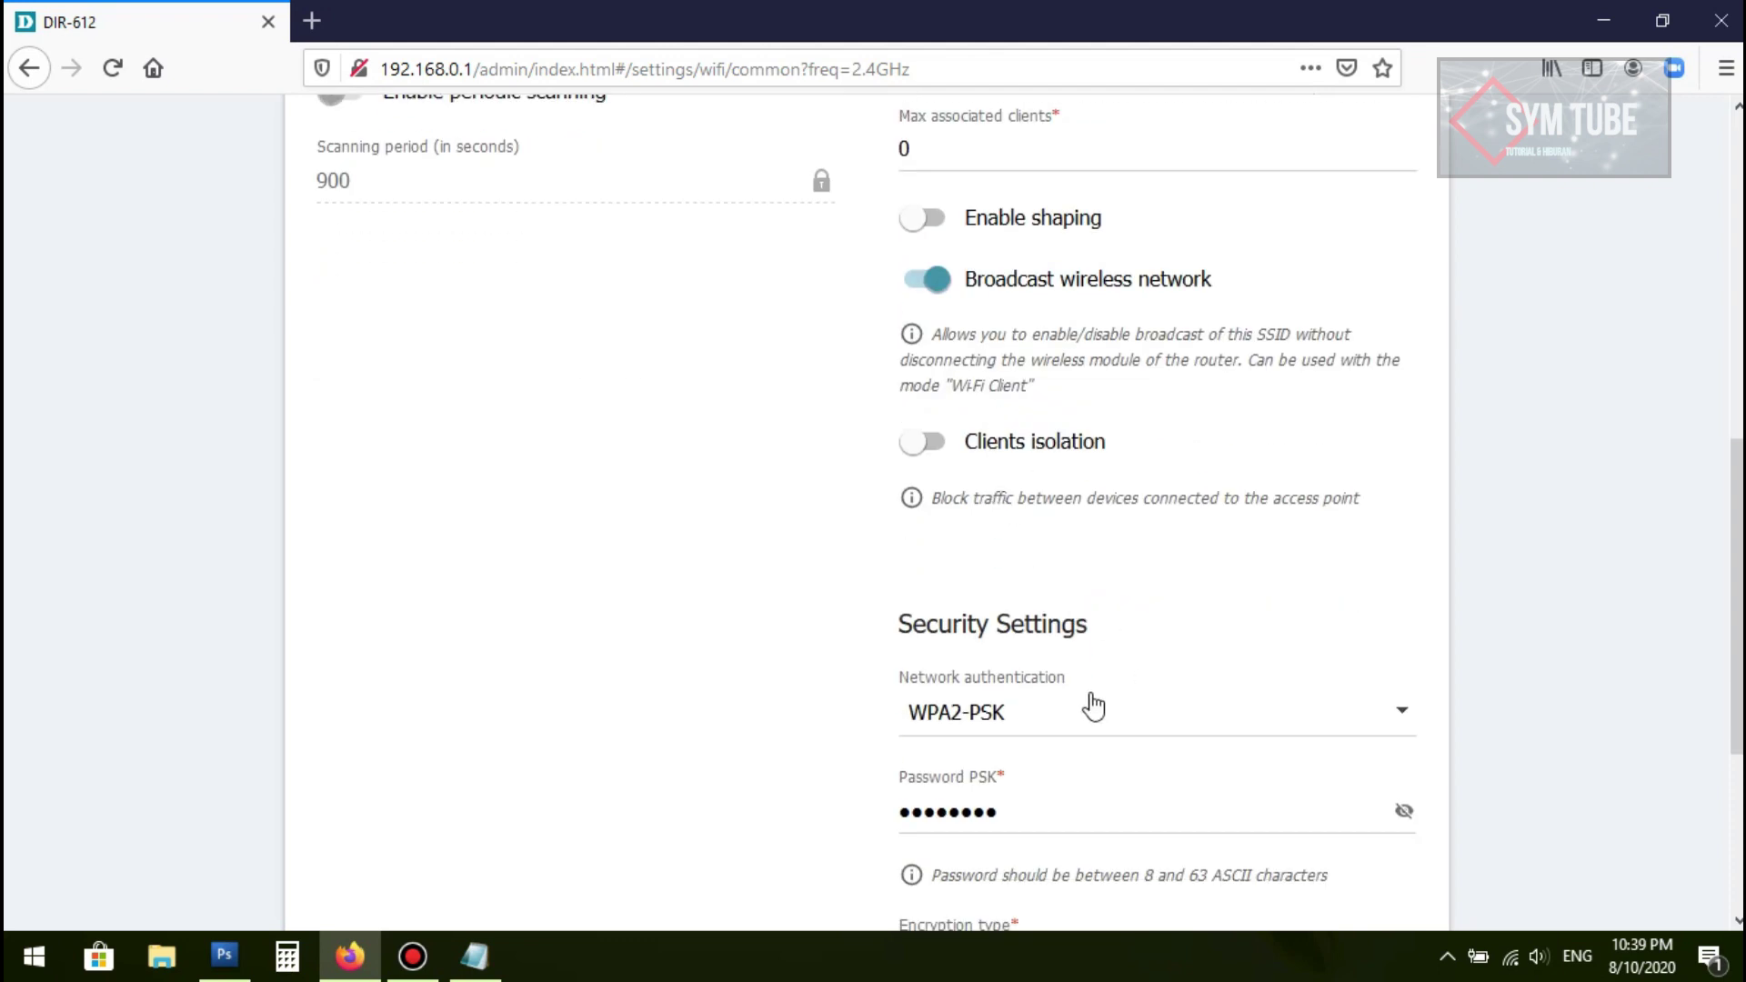
pyautogui.scroll(-3, 1064, 512)
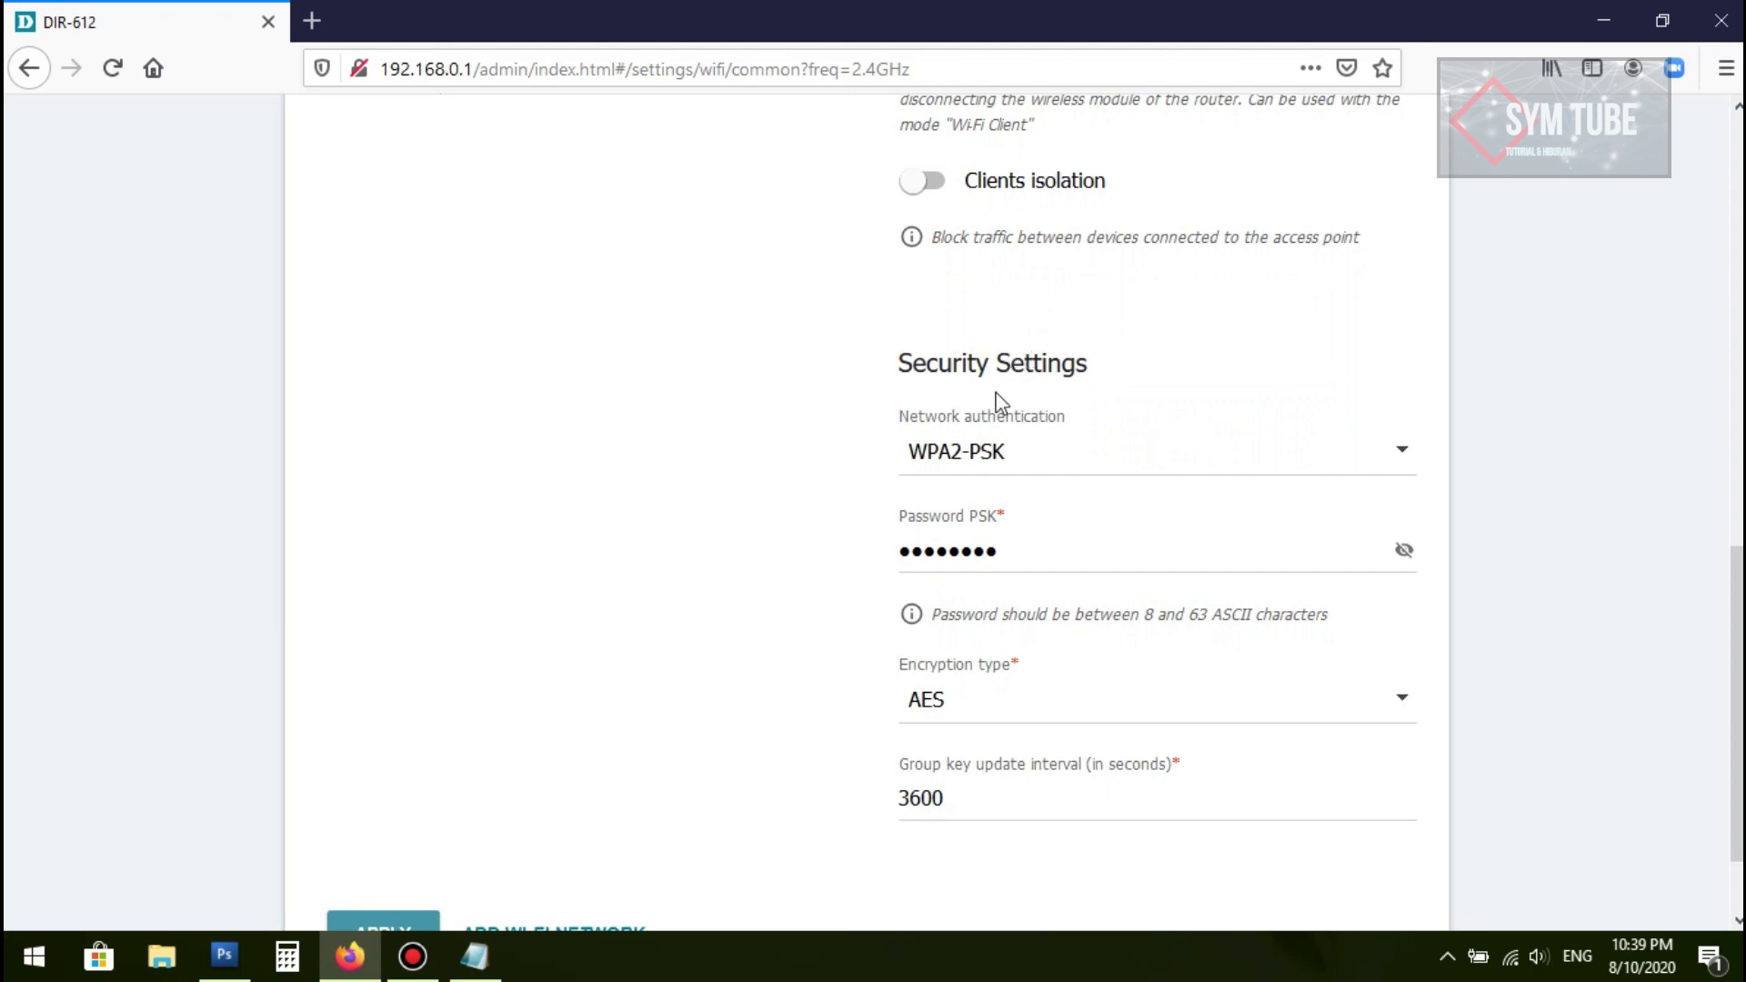
pyautogui.click(1068, 466)
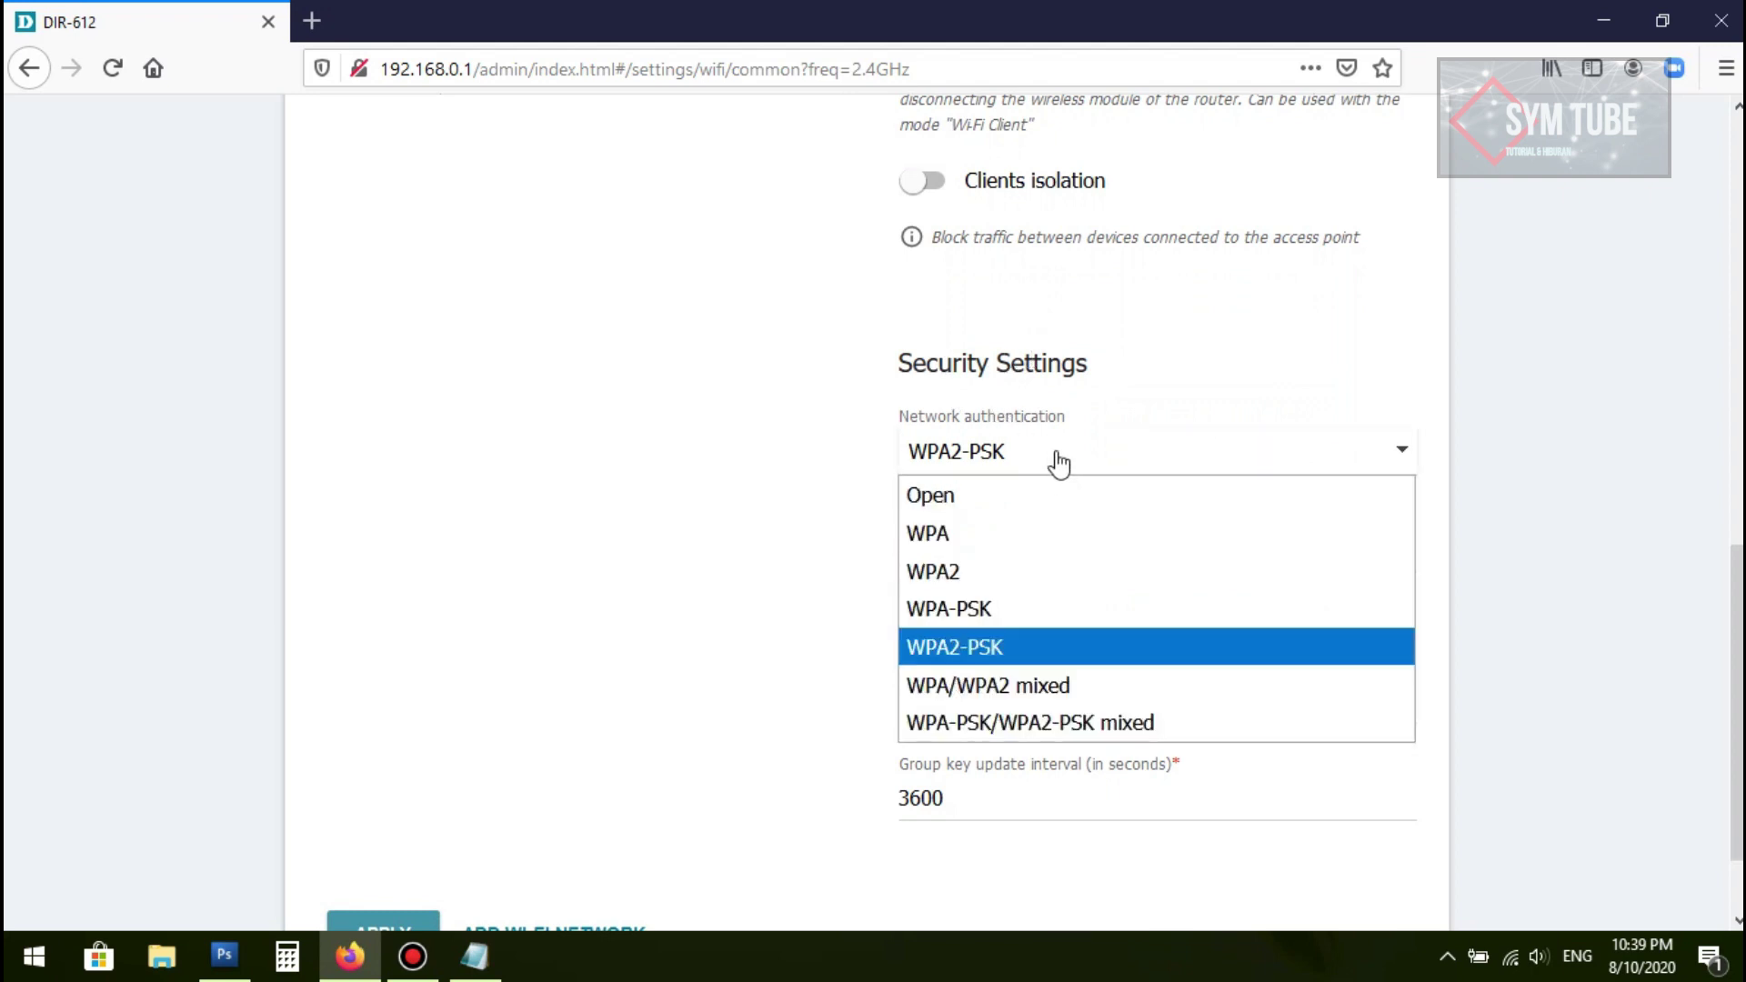
pyautogui.click(1031, 490)
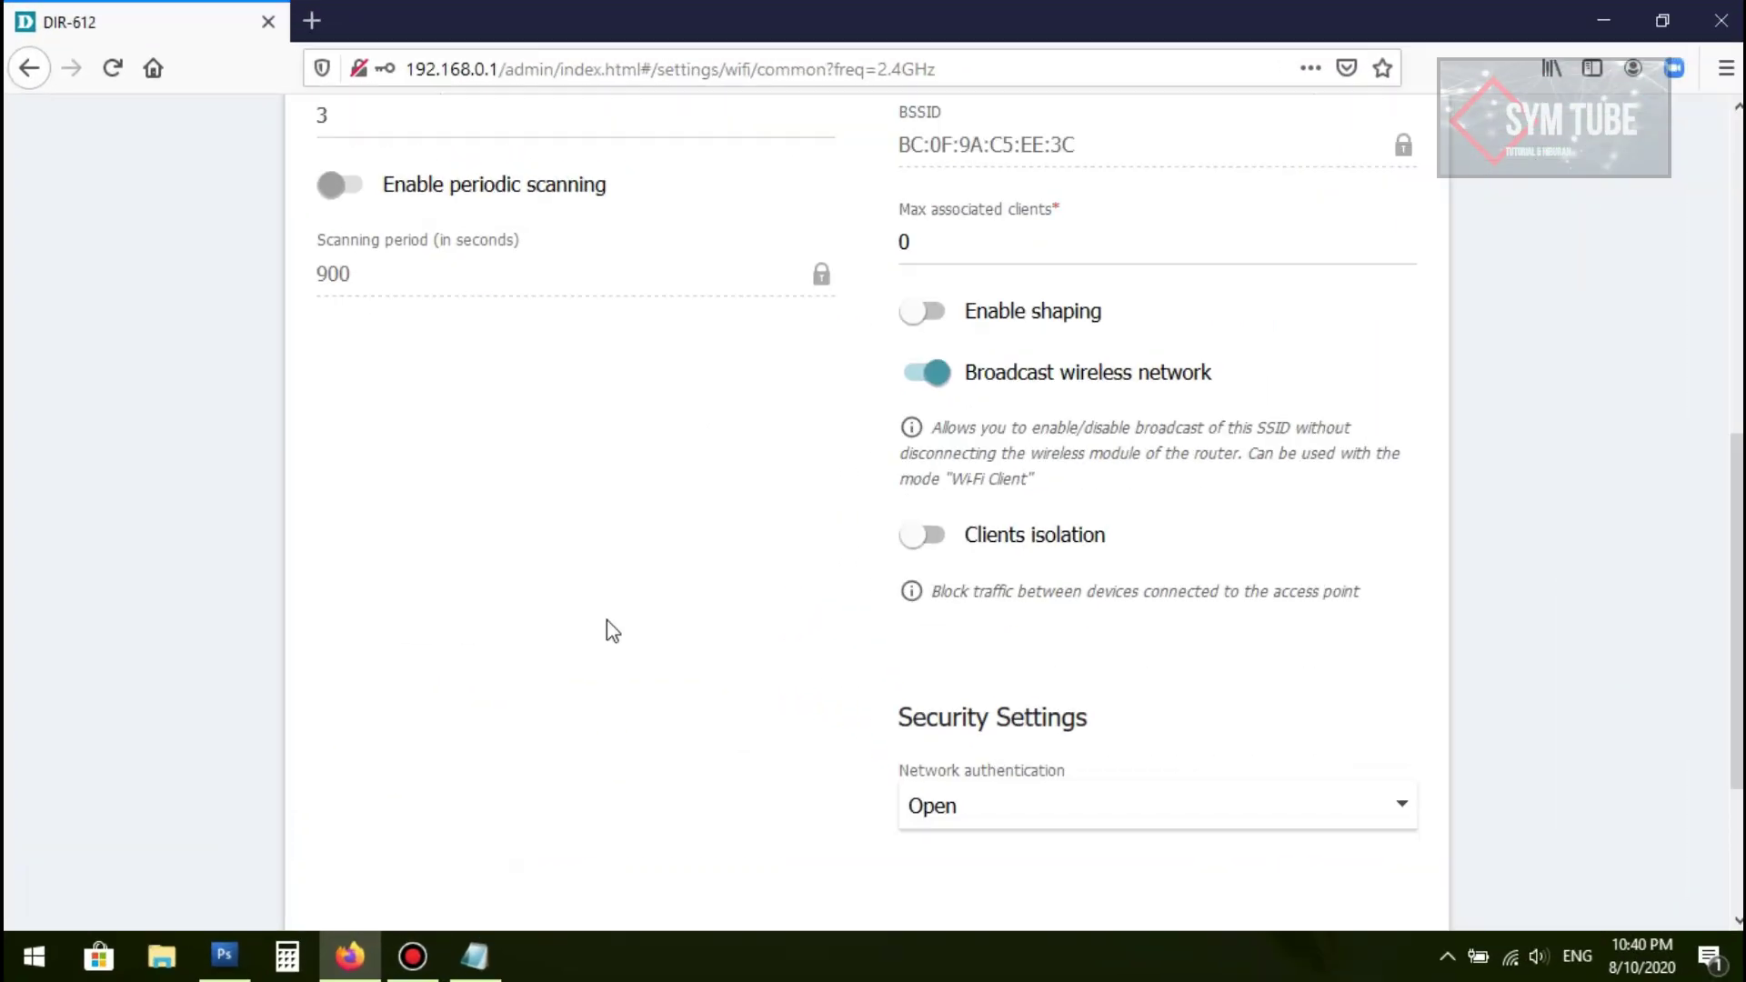
# Step: Apply the open basmalah.hotspot00 wireless settings, triggering the manual-reconnection Attention notice
pyautogui.scroll(-3, 607, 628)
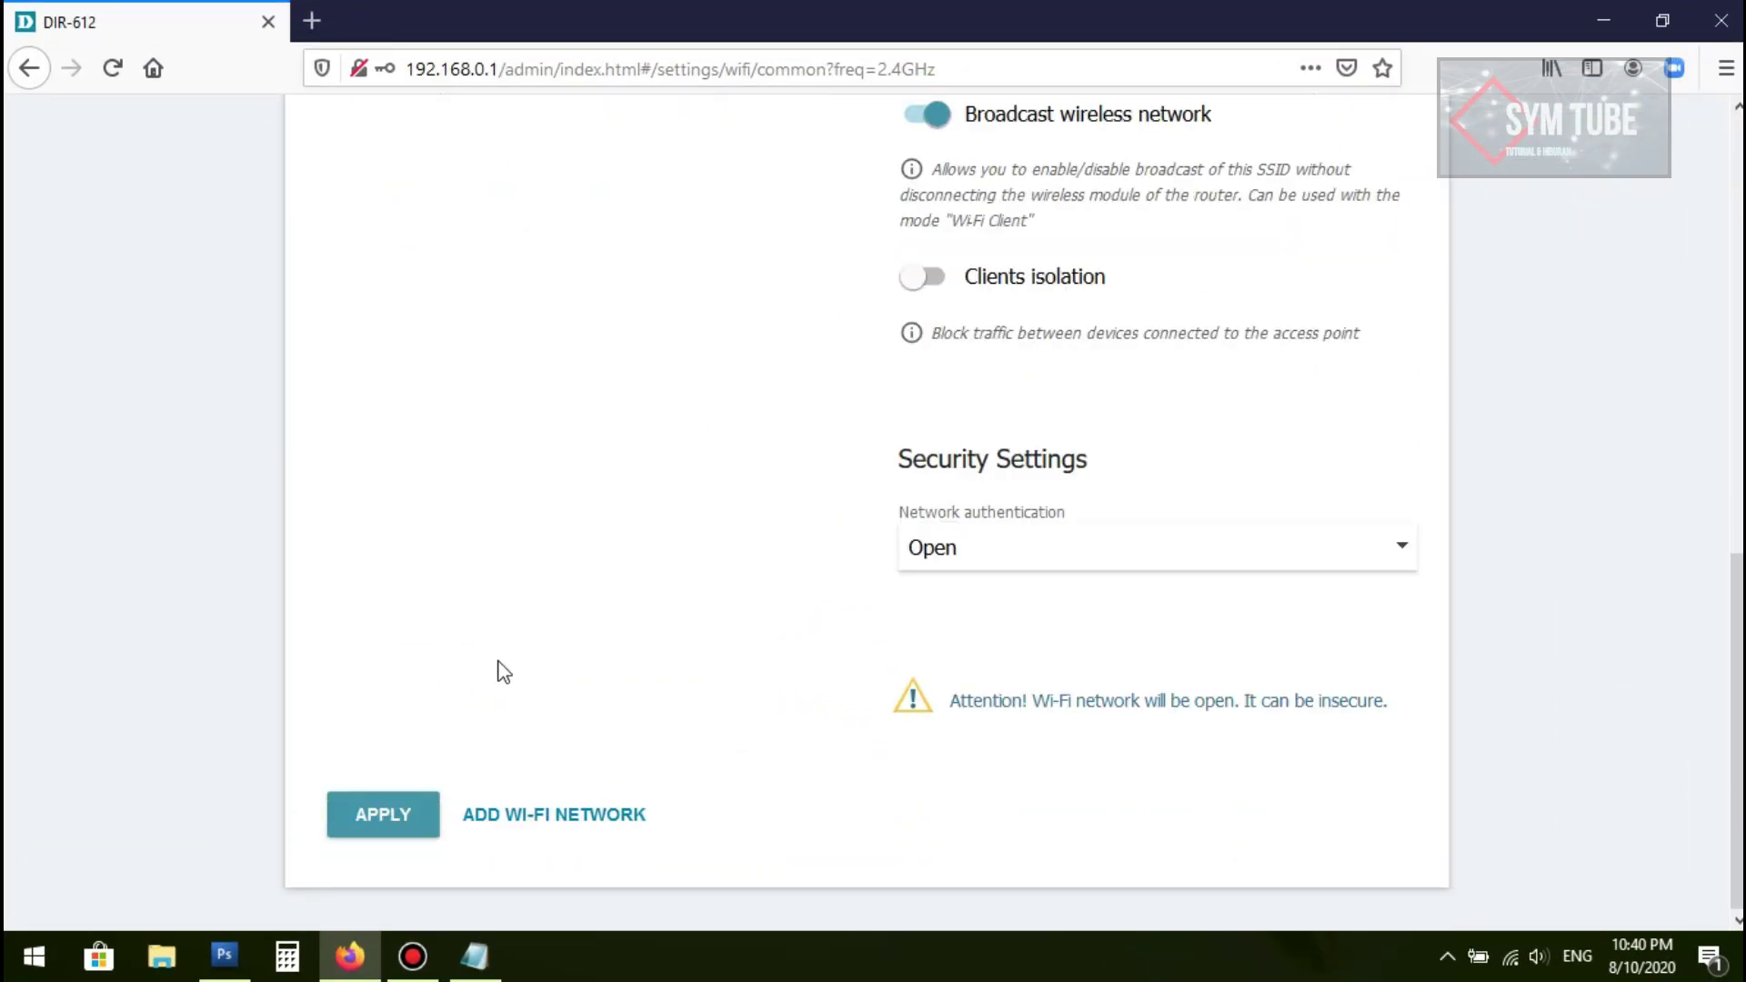
pyautogui.click(365, 827)
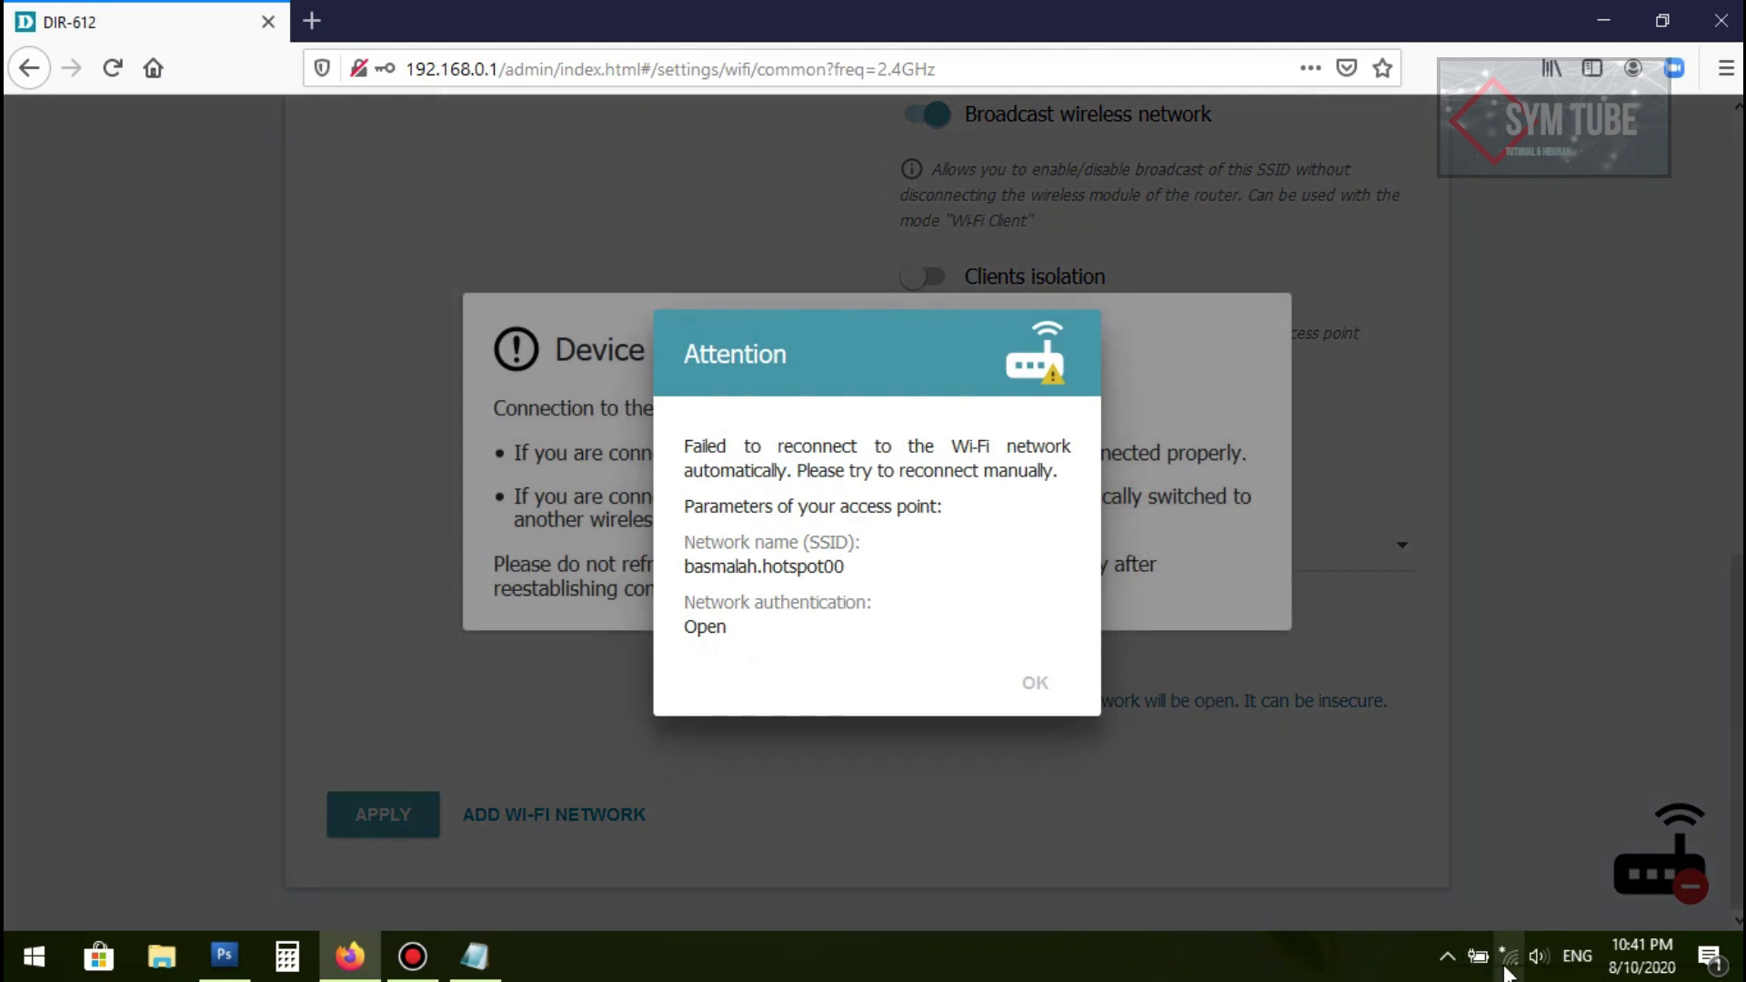
# Step: Join the PC to the open basmalah.hotspot00 Wi-Fi network from the taskbar tray
pyautogui.click(1505, 968)
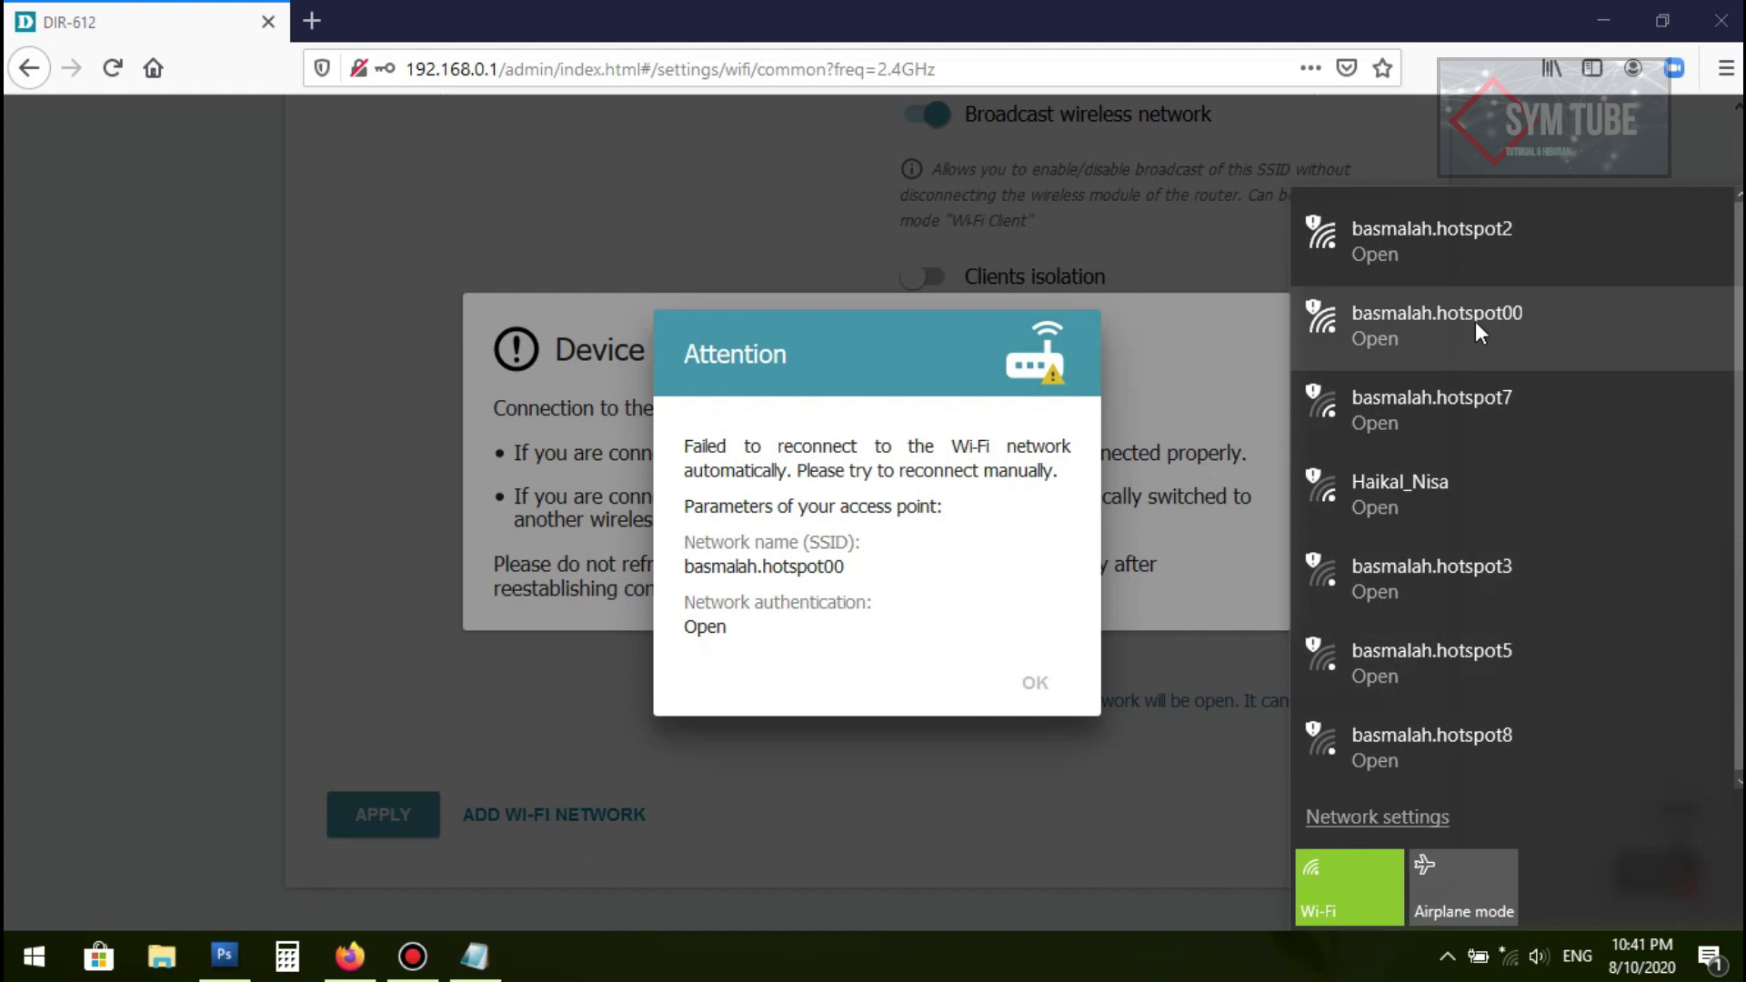
pyautogui.click(1506, 320)
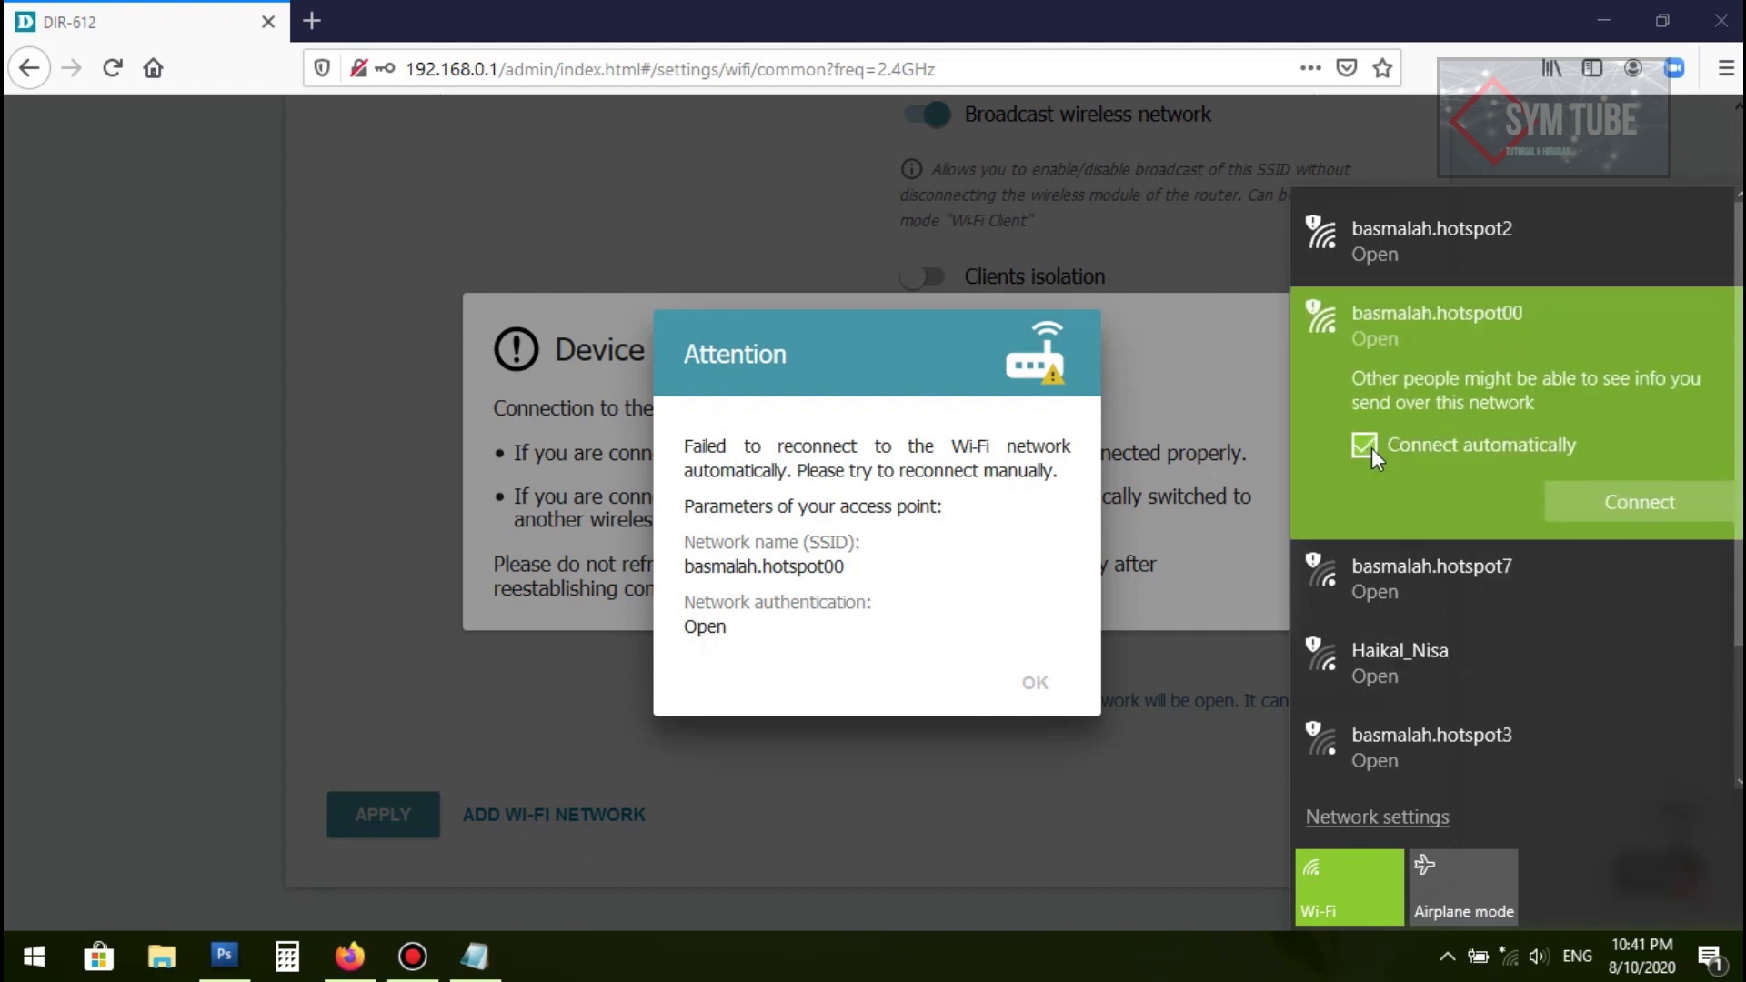
pyautogui.click(1617, 500)
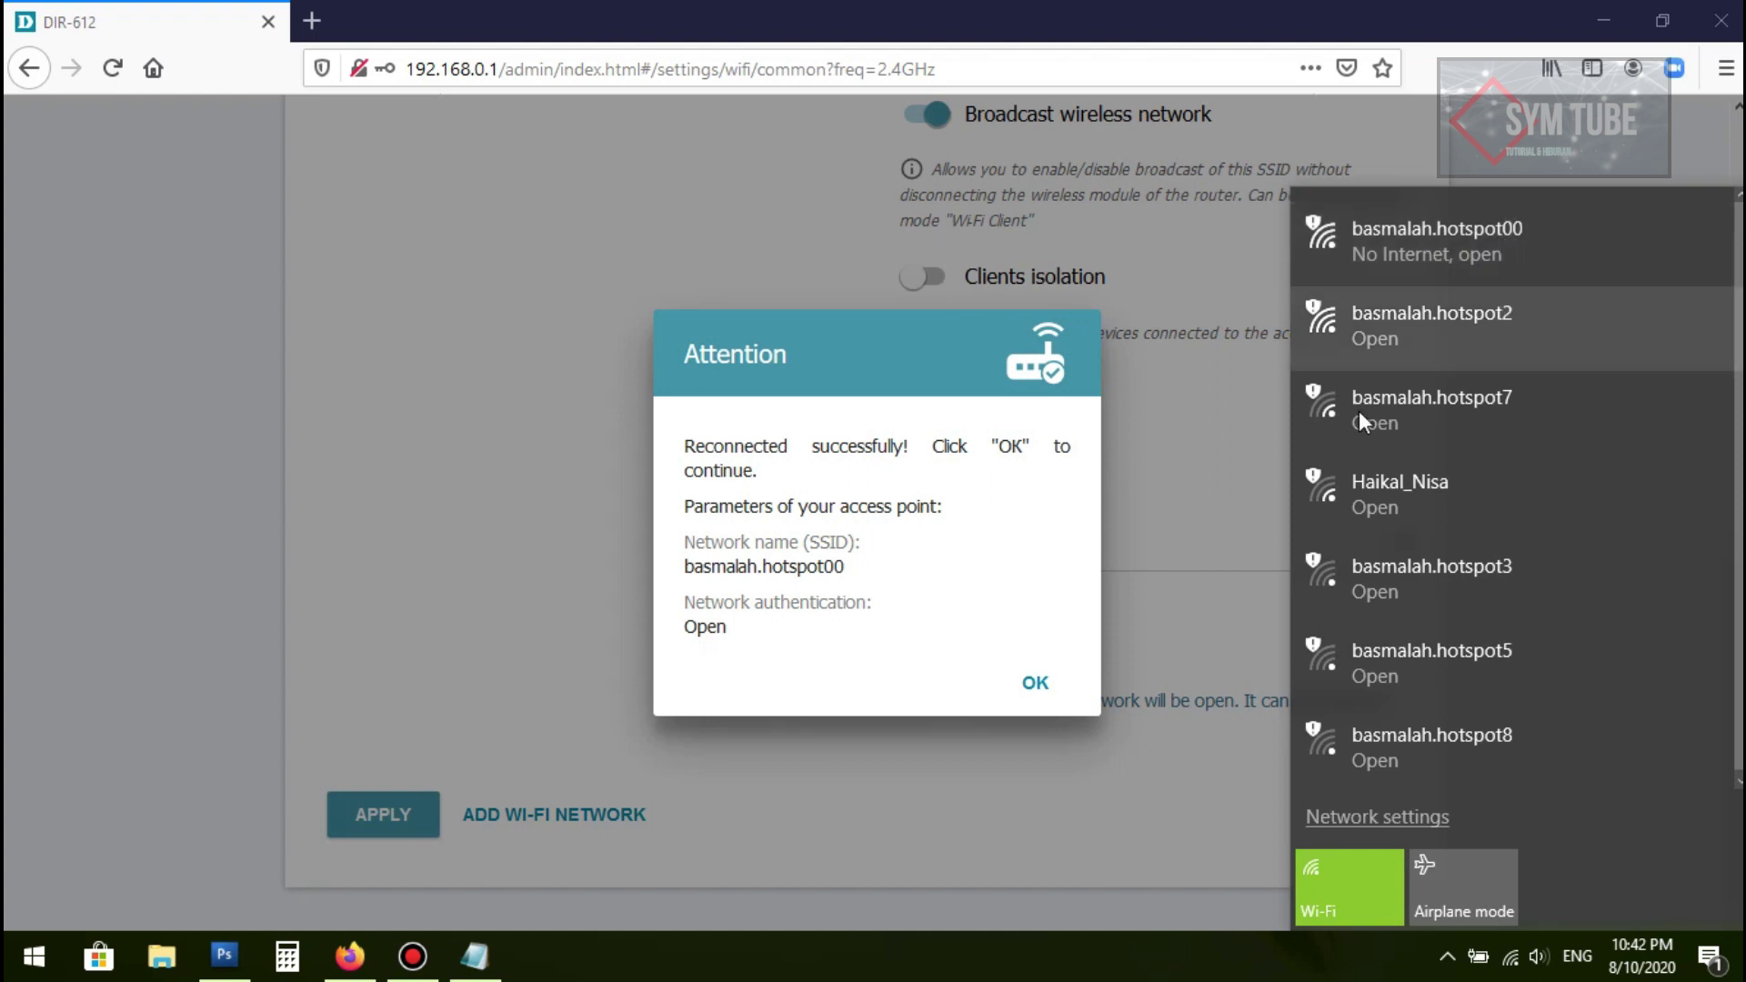
# Step: Dismiss the reconnection notice and reload the page to verify basmalah.hotspot00 on channel 3
pyautogui.click(1032, 686)
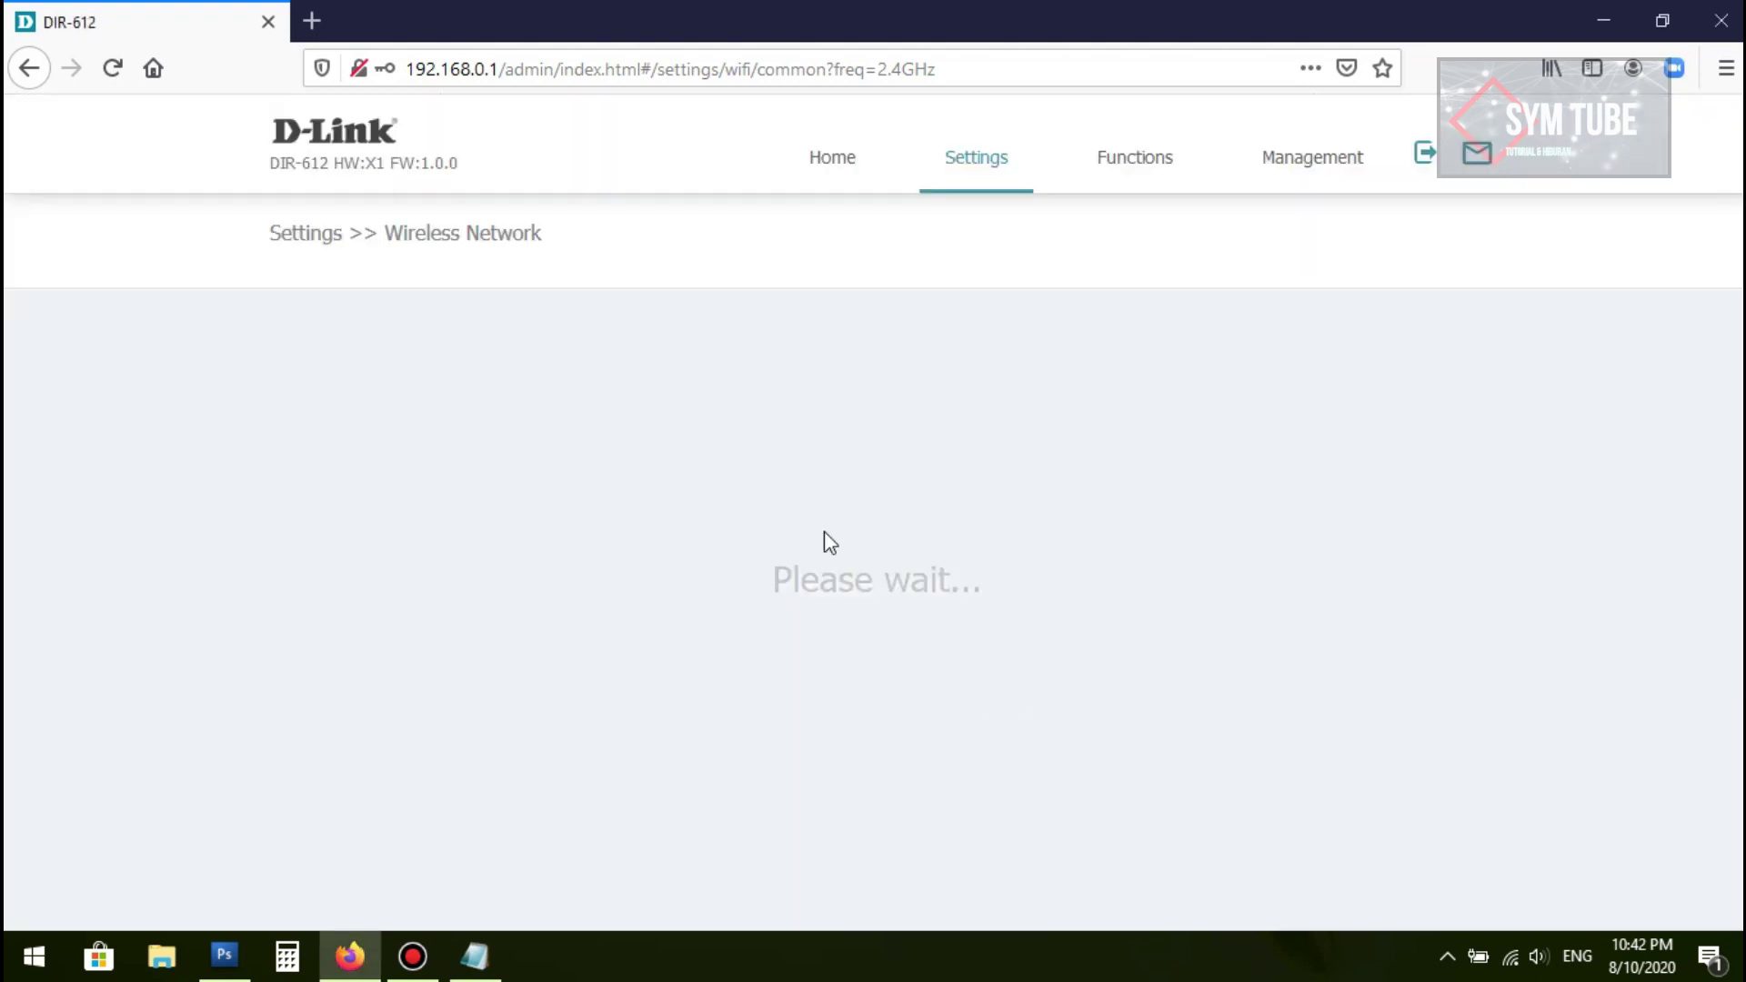
pyautogui.click(484, 60)
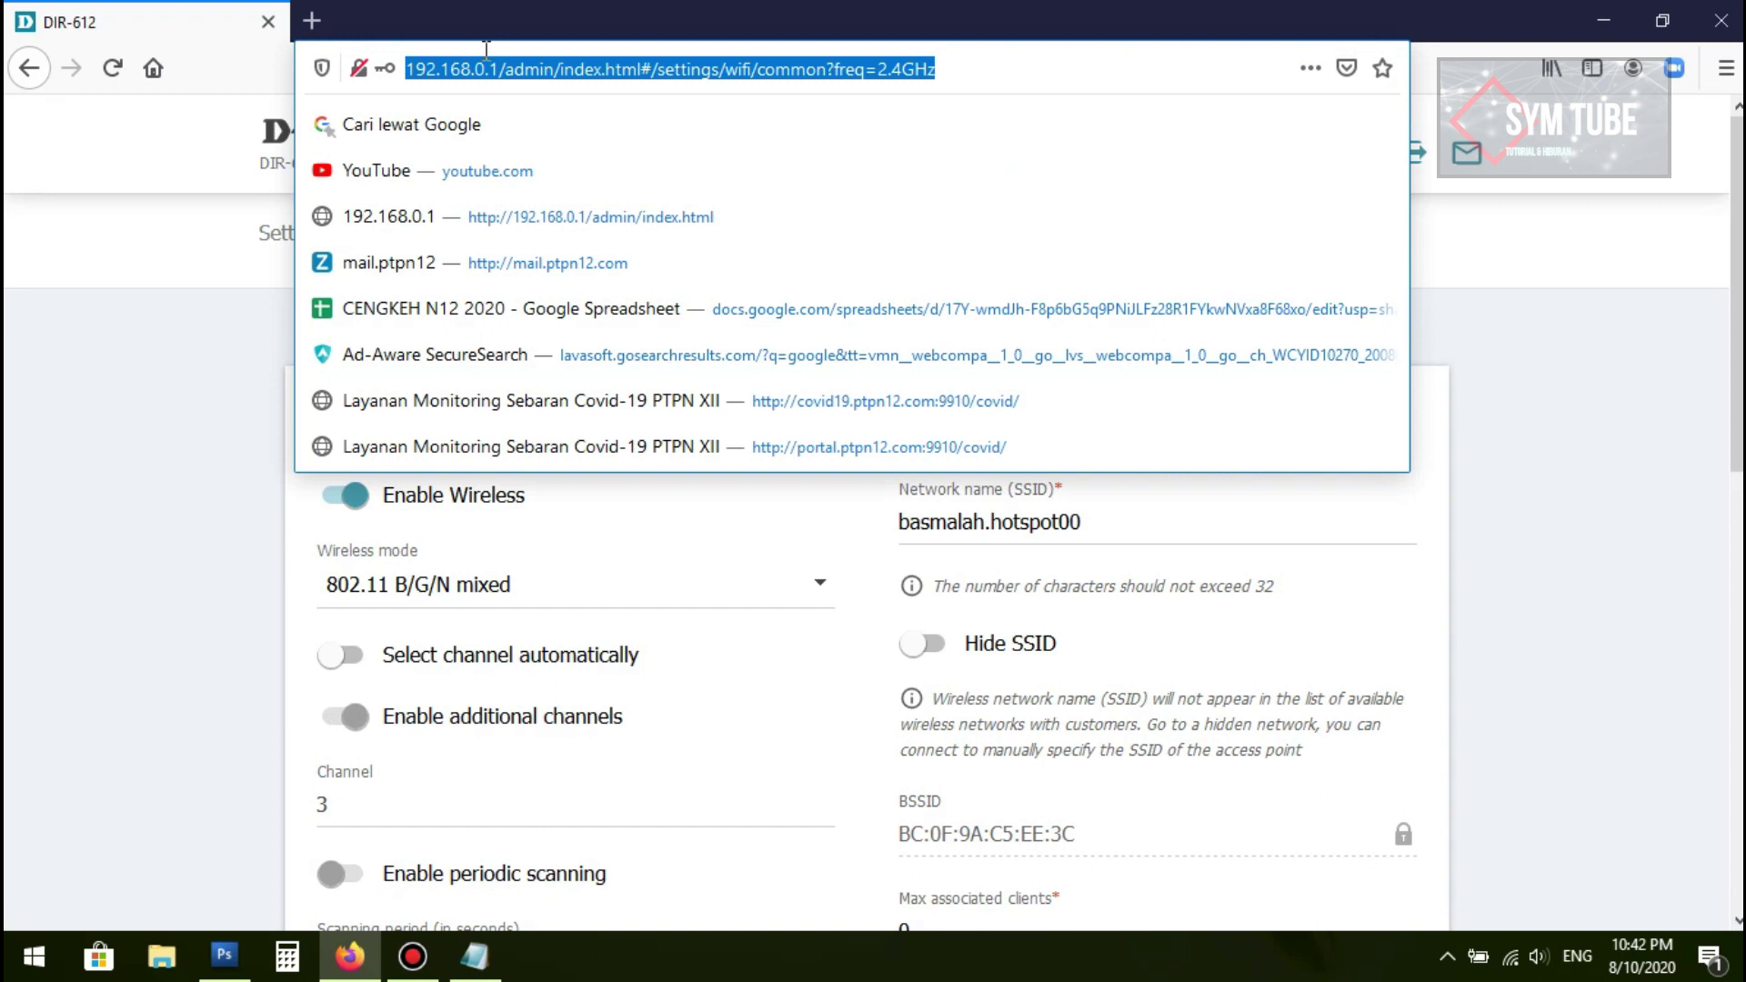
pyautogui.click(482, 45)
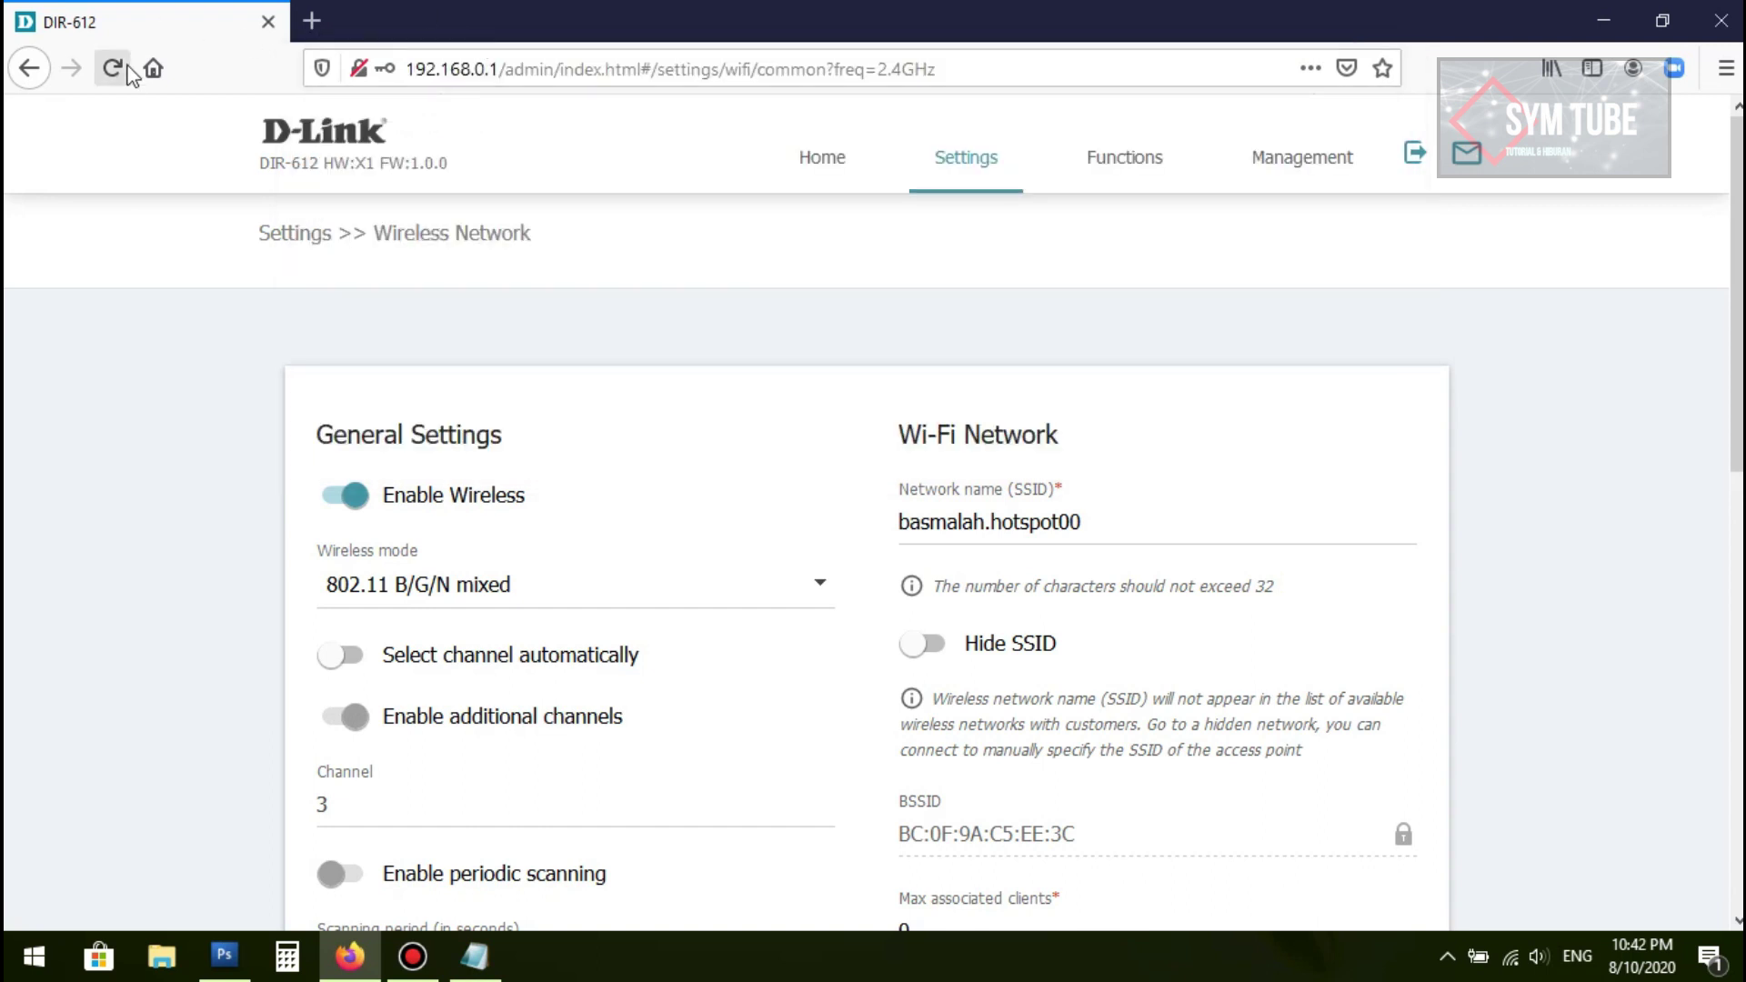
pyautogui.click(114, 68)
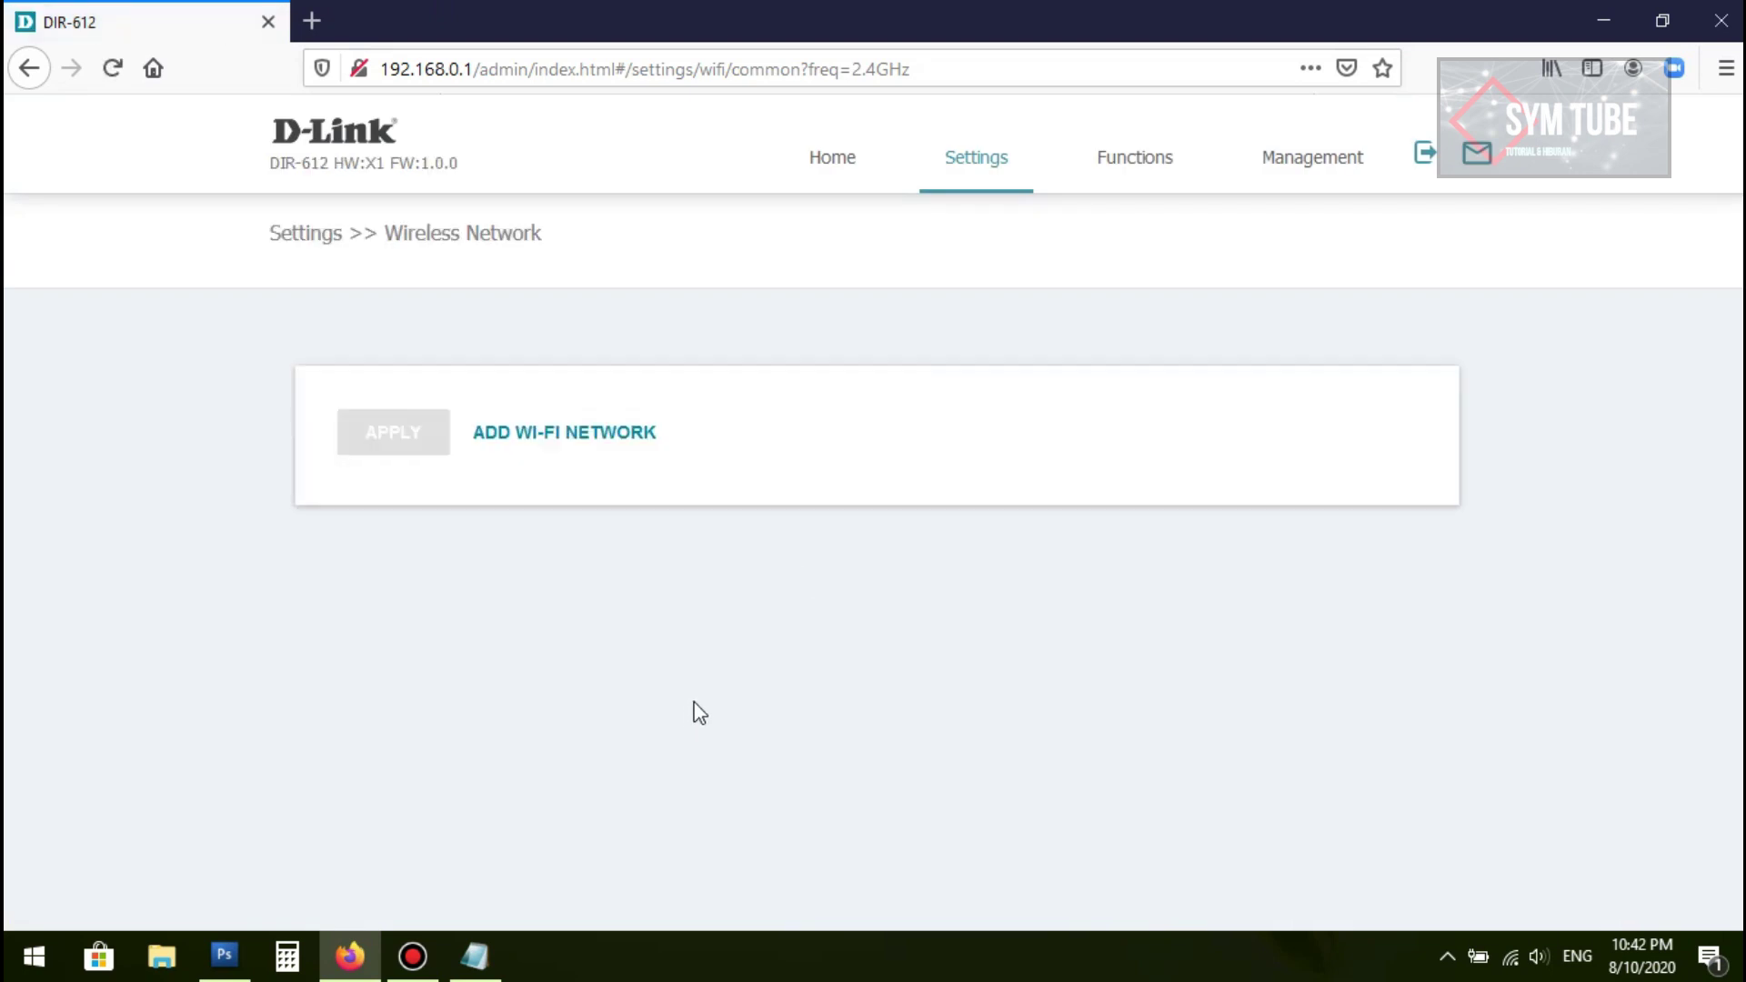
pyautogui.scroll(-4, 1045, 455)
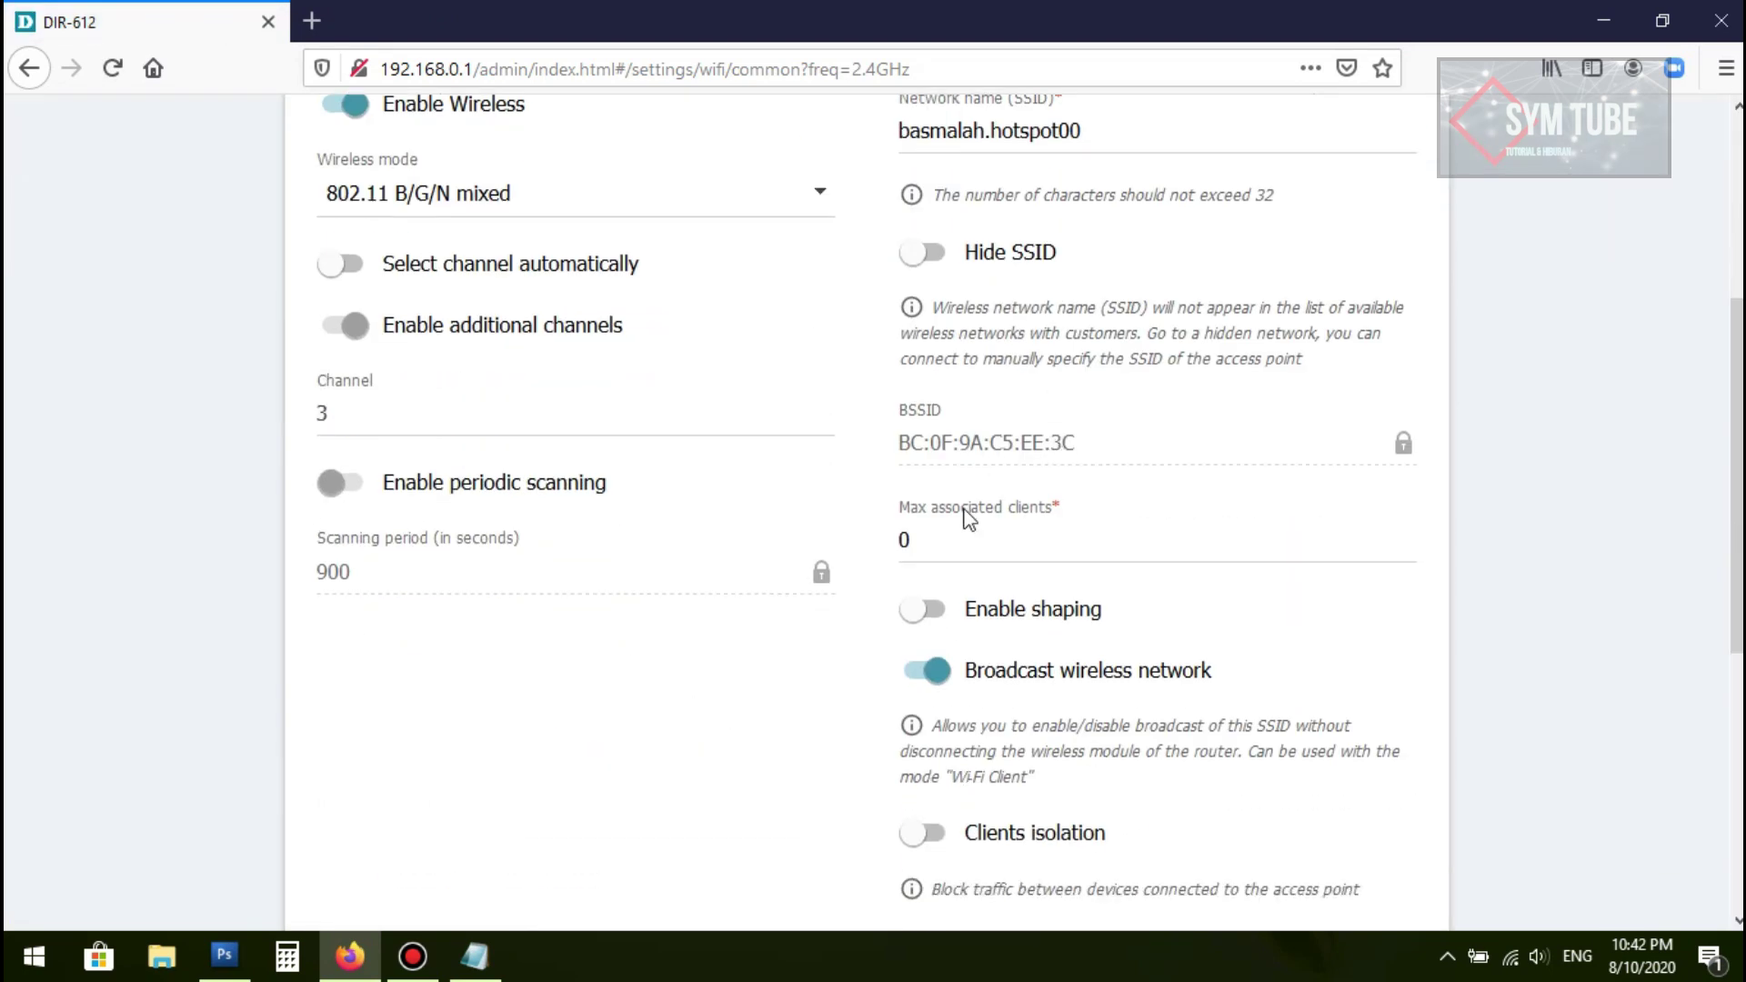
pyautogui.scroll(5, 991, 532)
pyautogui.scroll(-4, 1046, 482)
pyautogui.scroll(4, 1076, 467)
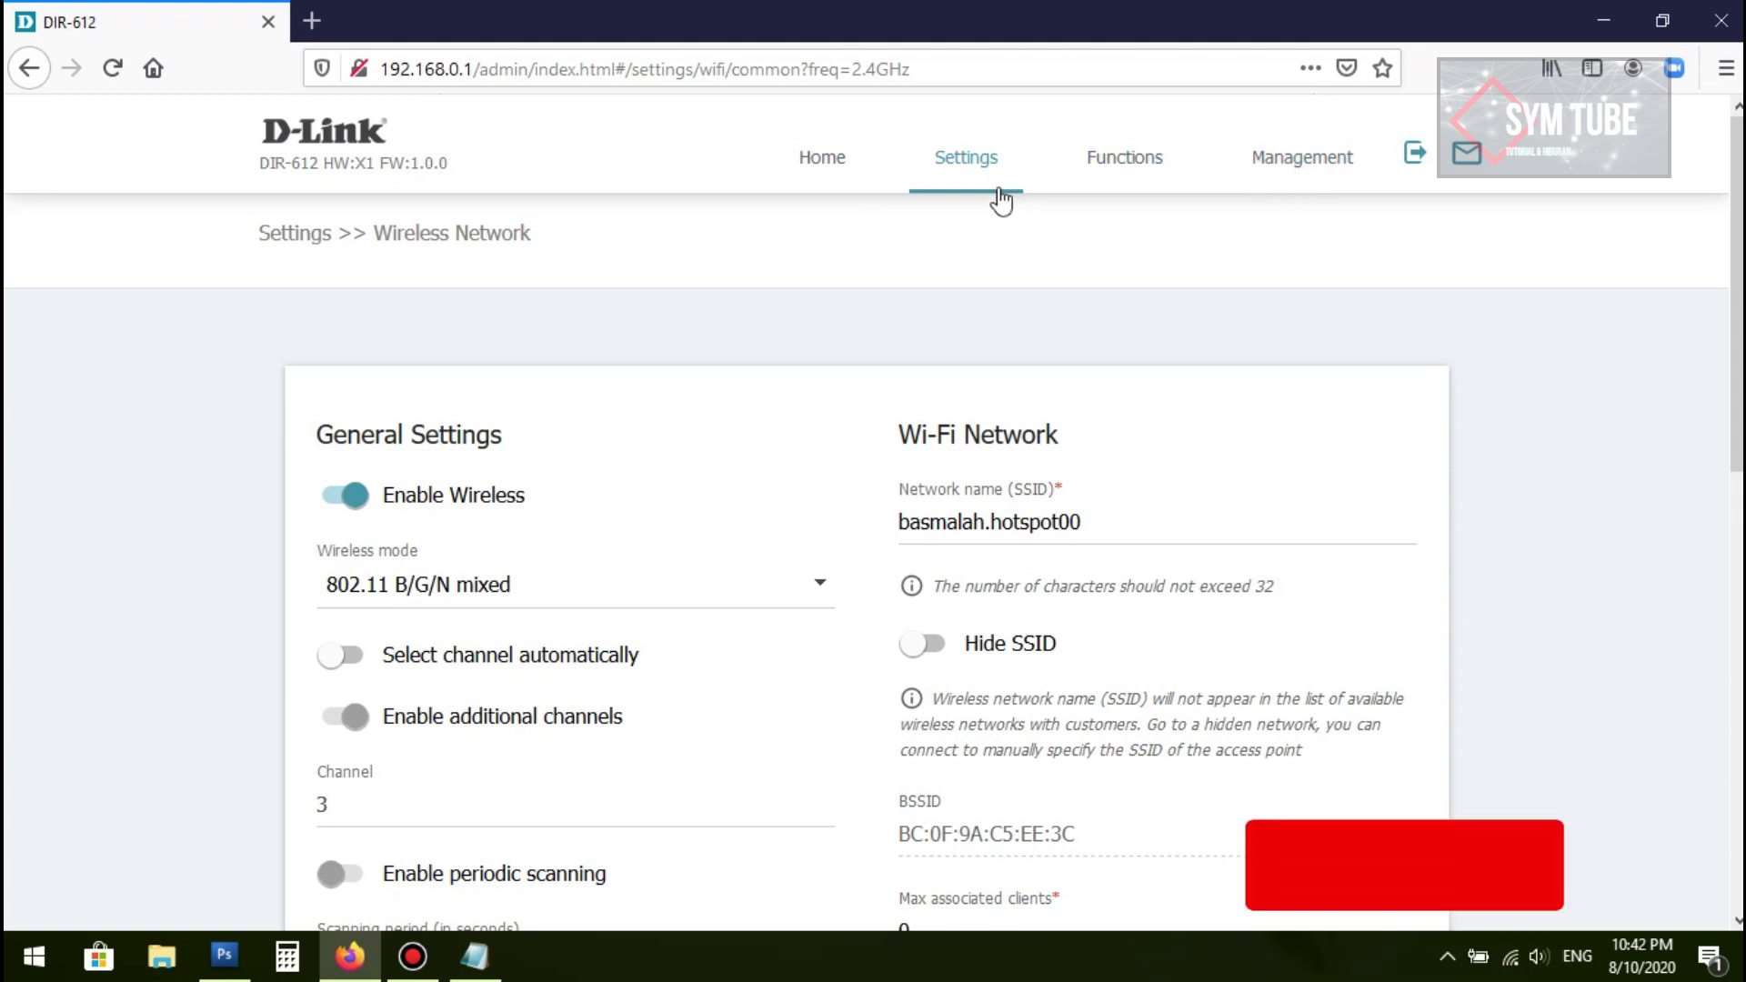
# Step: Go to Settings > Network and select the router's LAN IP value 192.168.0.1
pyautogui.click(967, 177)
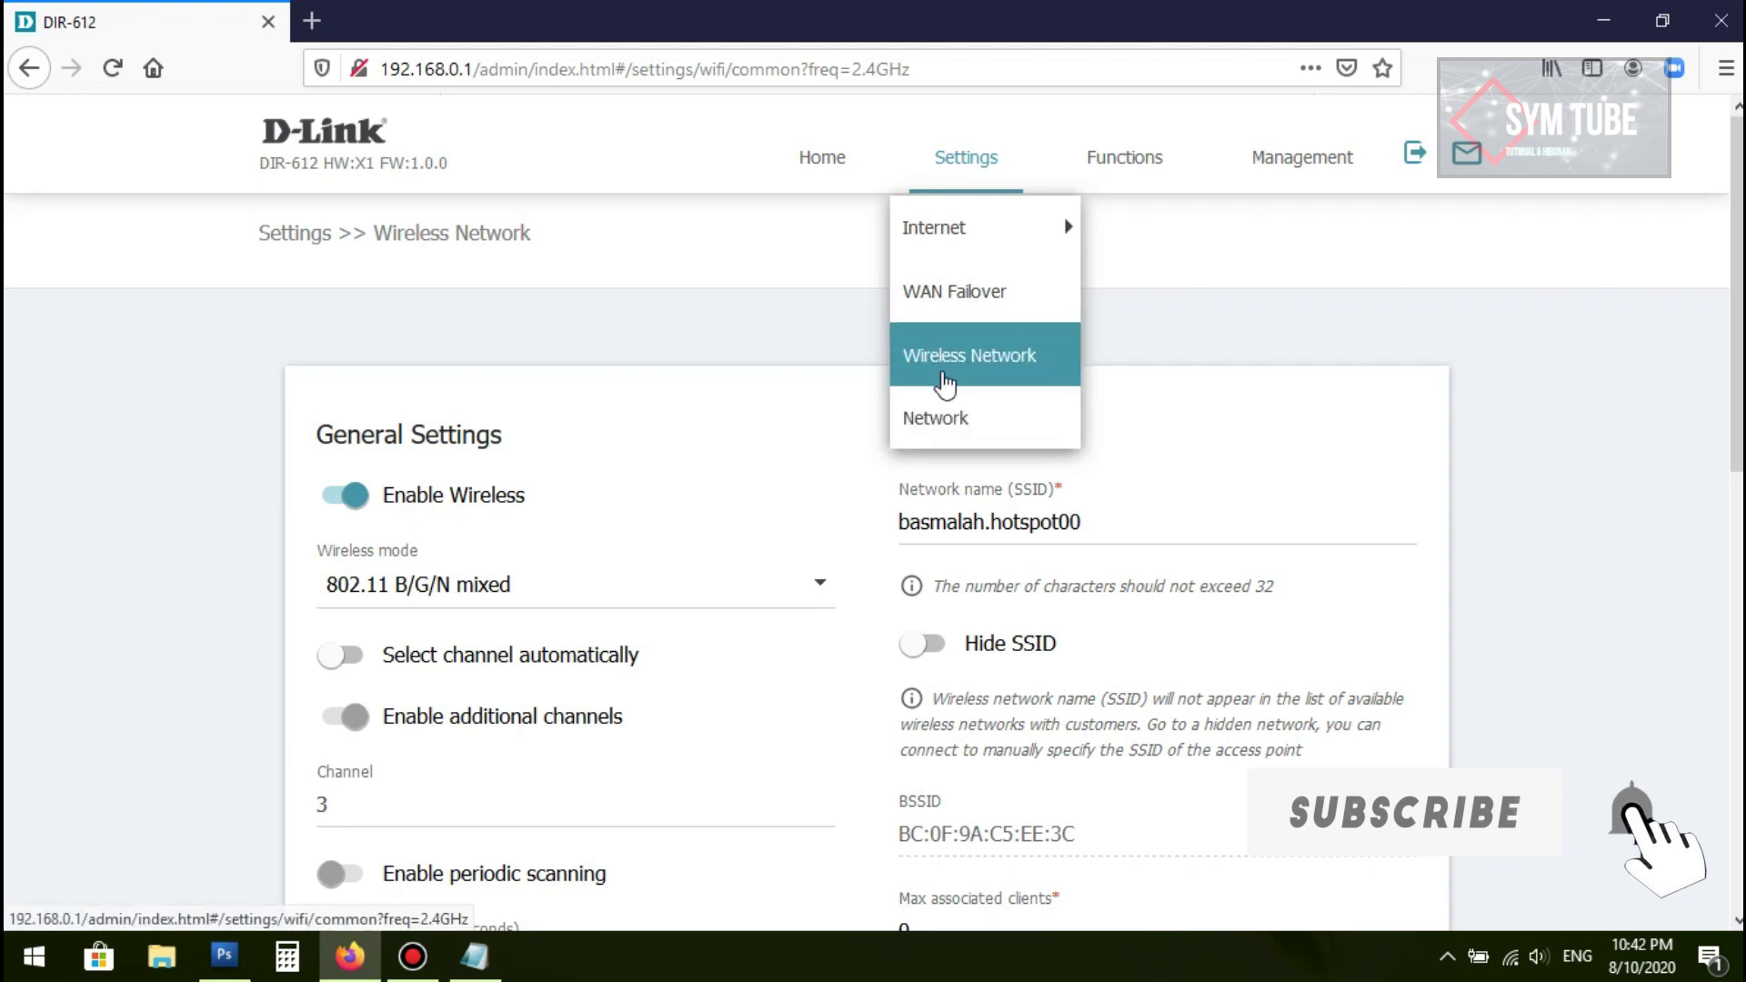
pyautogui.click(943, 424)
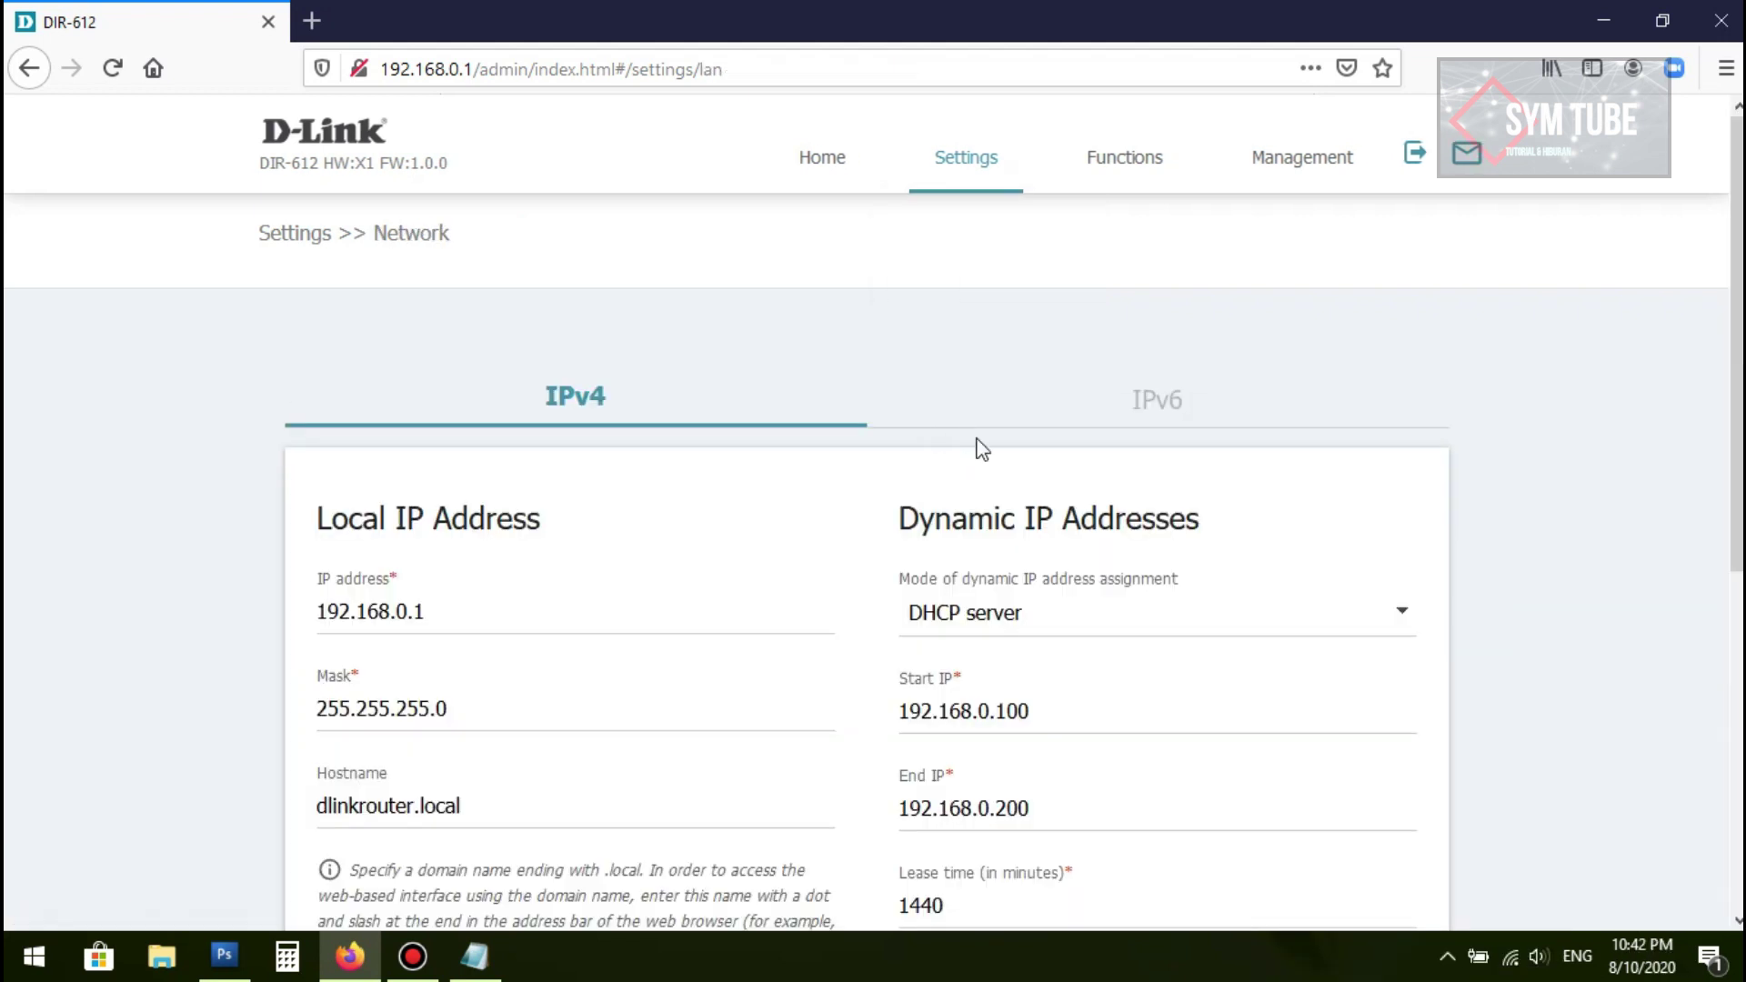
pyautogui.scroll(-2, 628, 527)
pyautogui.scroll(2, 545, 461)
pyautogui.click(483, 617)
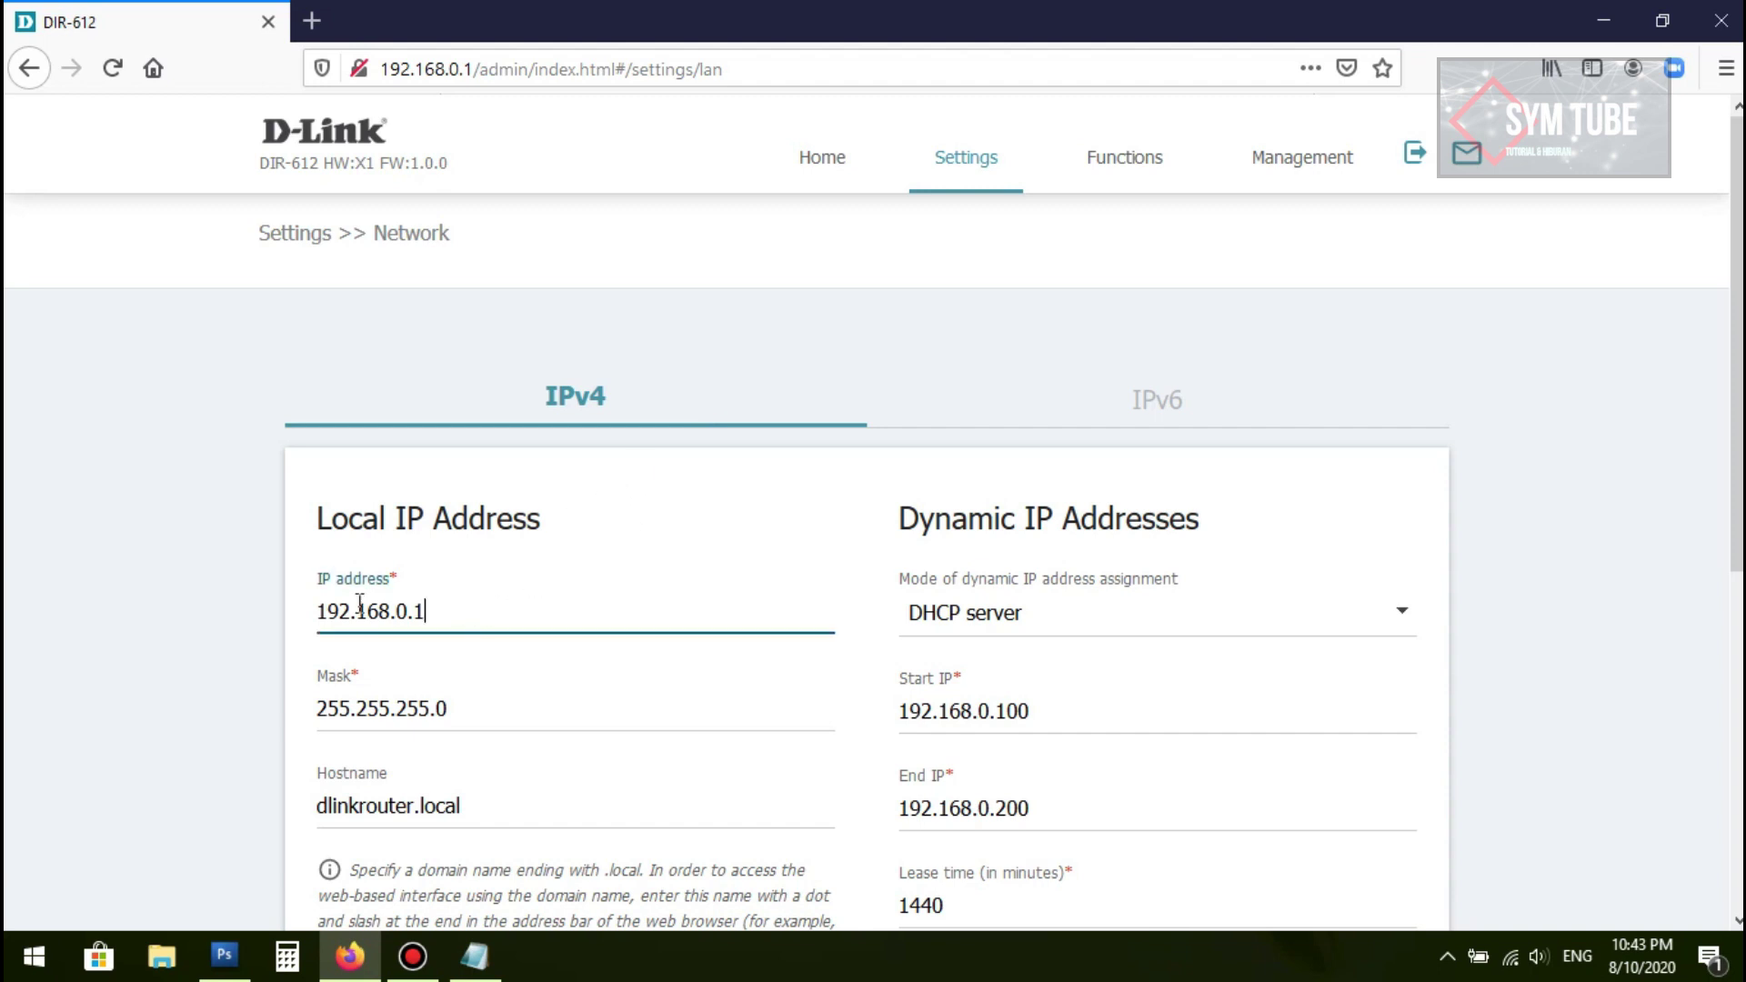
pyautogui.hotkey('ctrl', 'a')
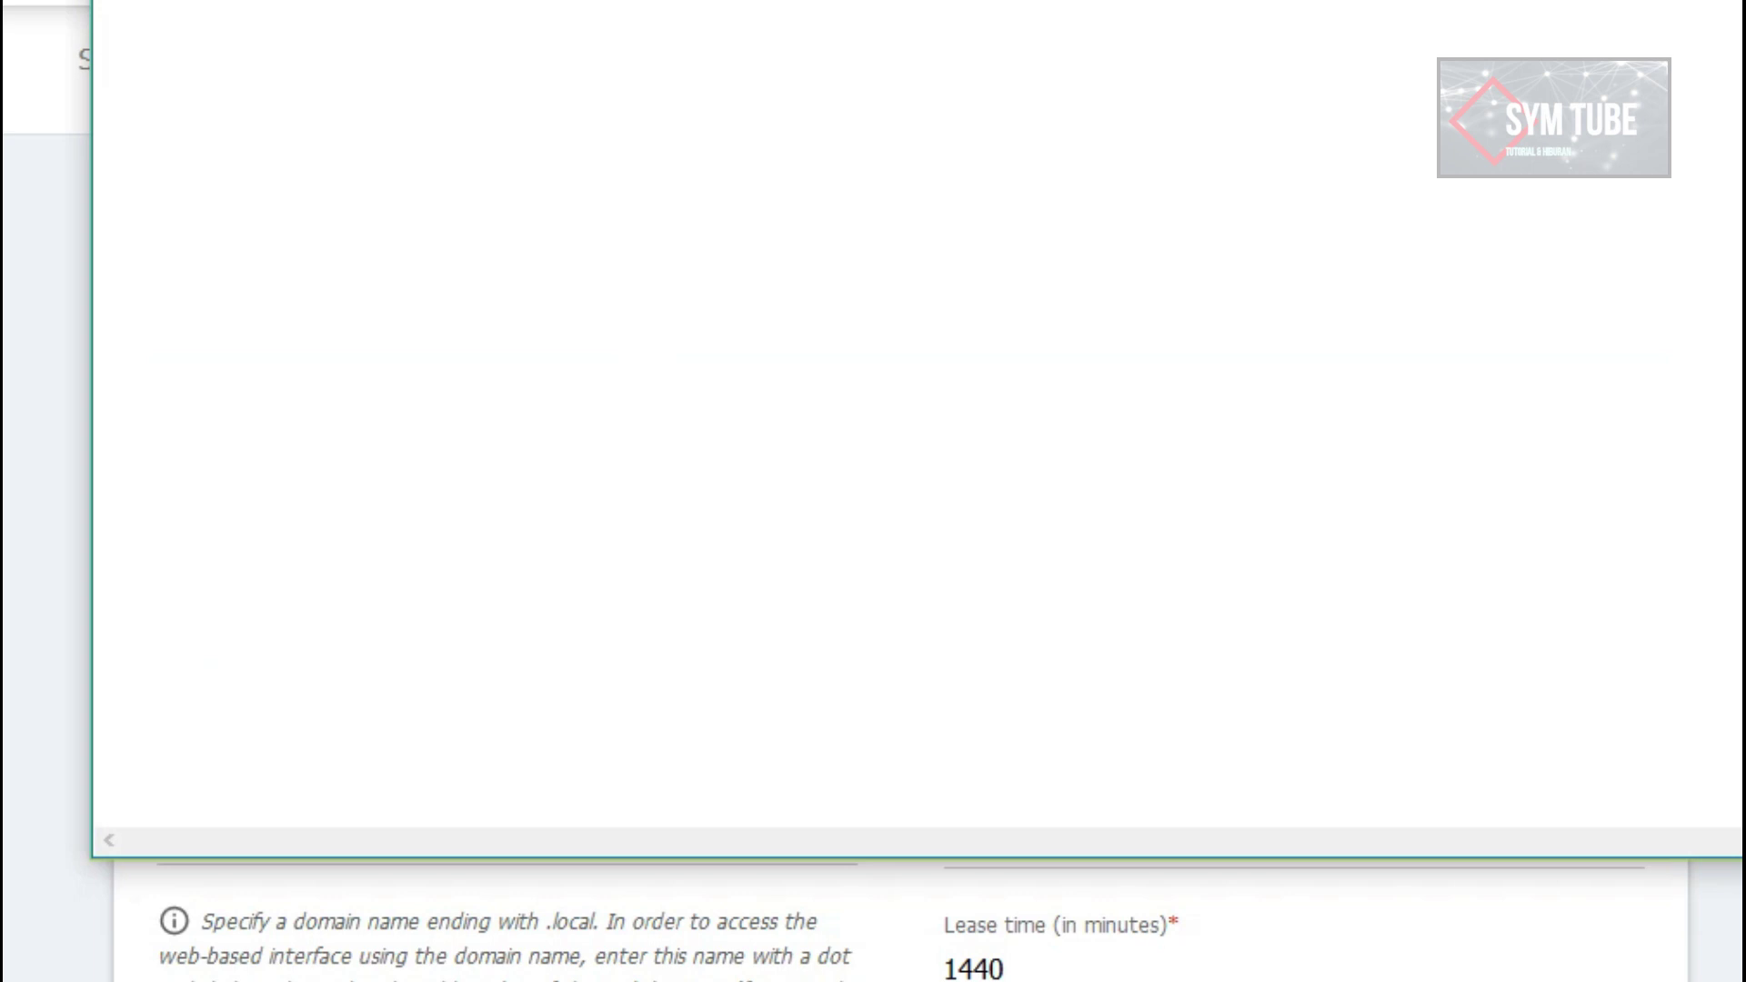
# Step: Note 50.50.50.1 in Notepad and compare it against the router's network page
pyautogui.write('50.50.50.1')
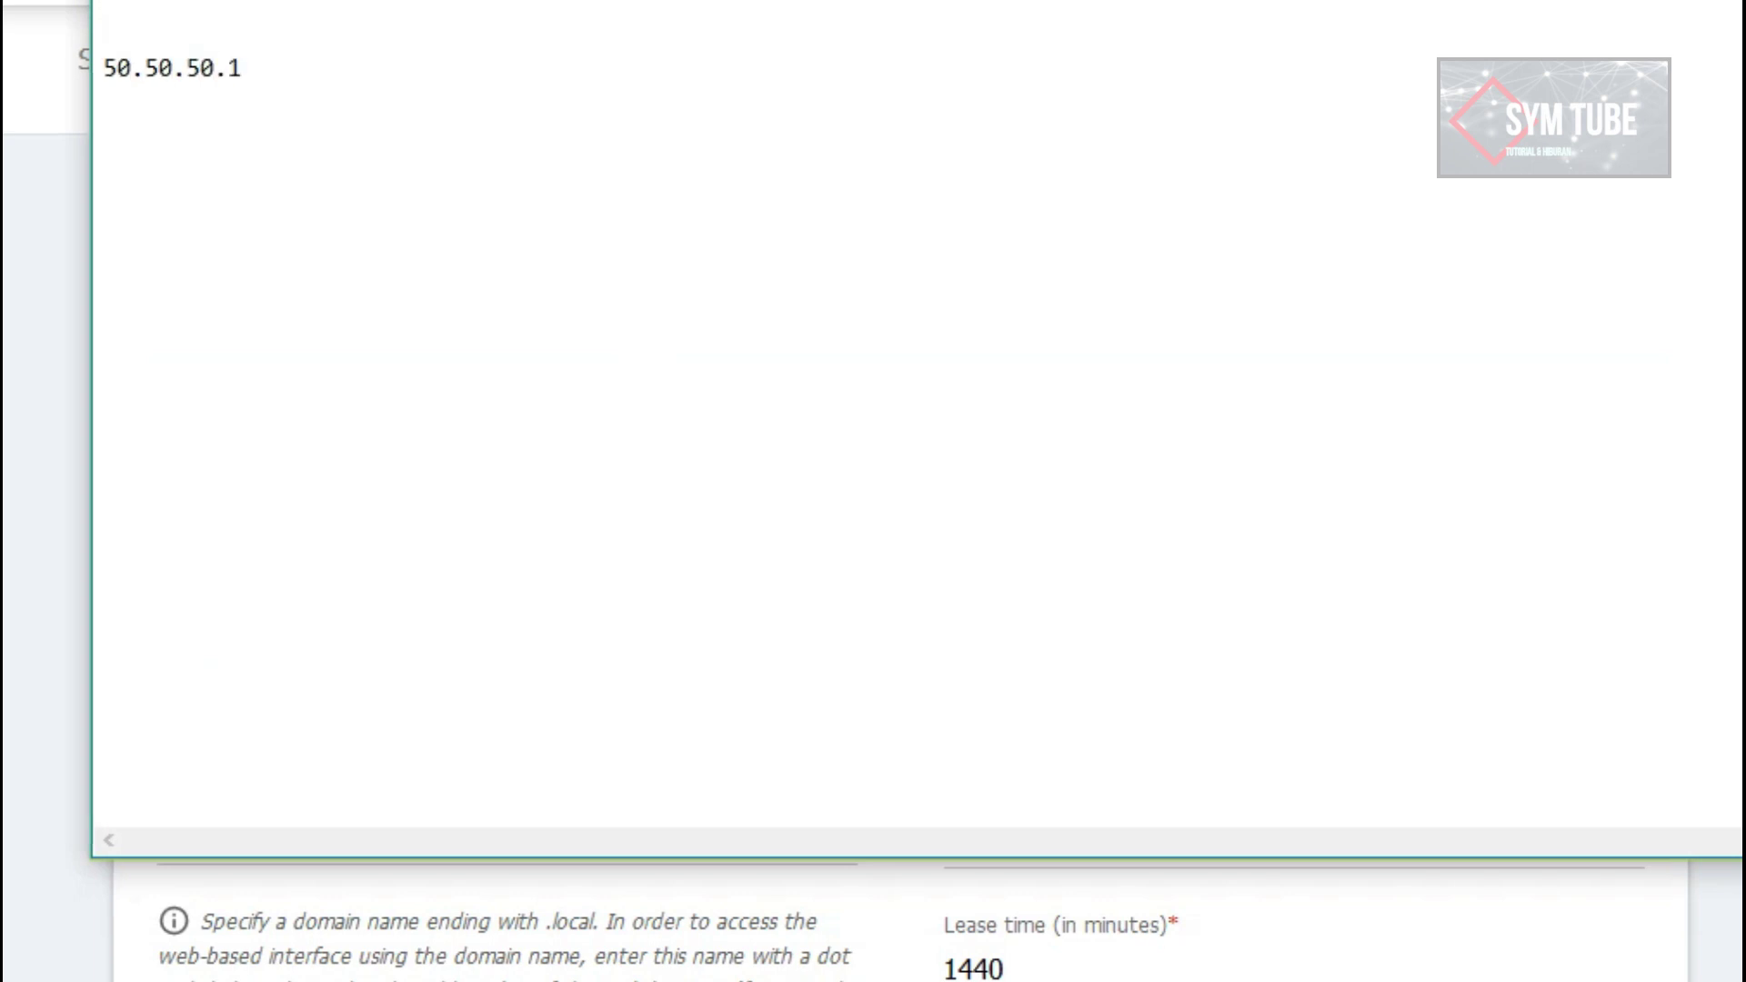
pyautogui.moveTo(343, 66); pyautogui.dragTo(106, 64)
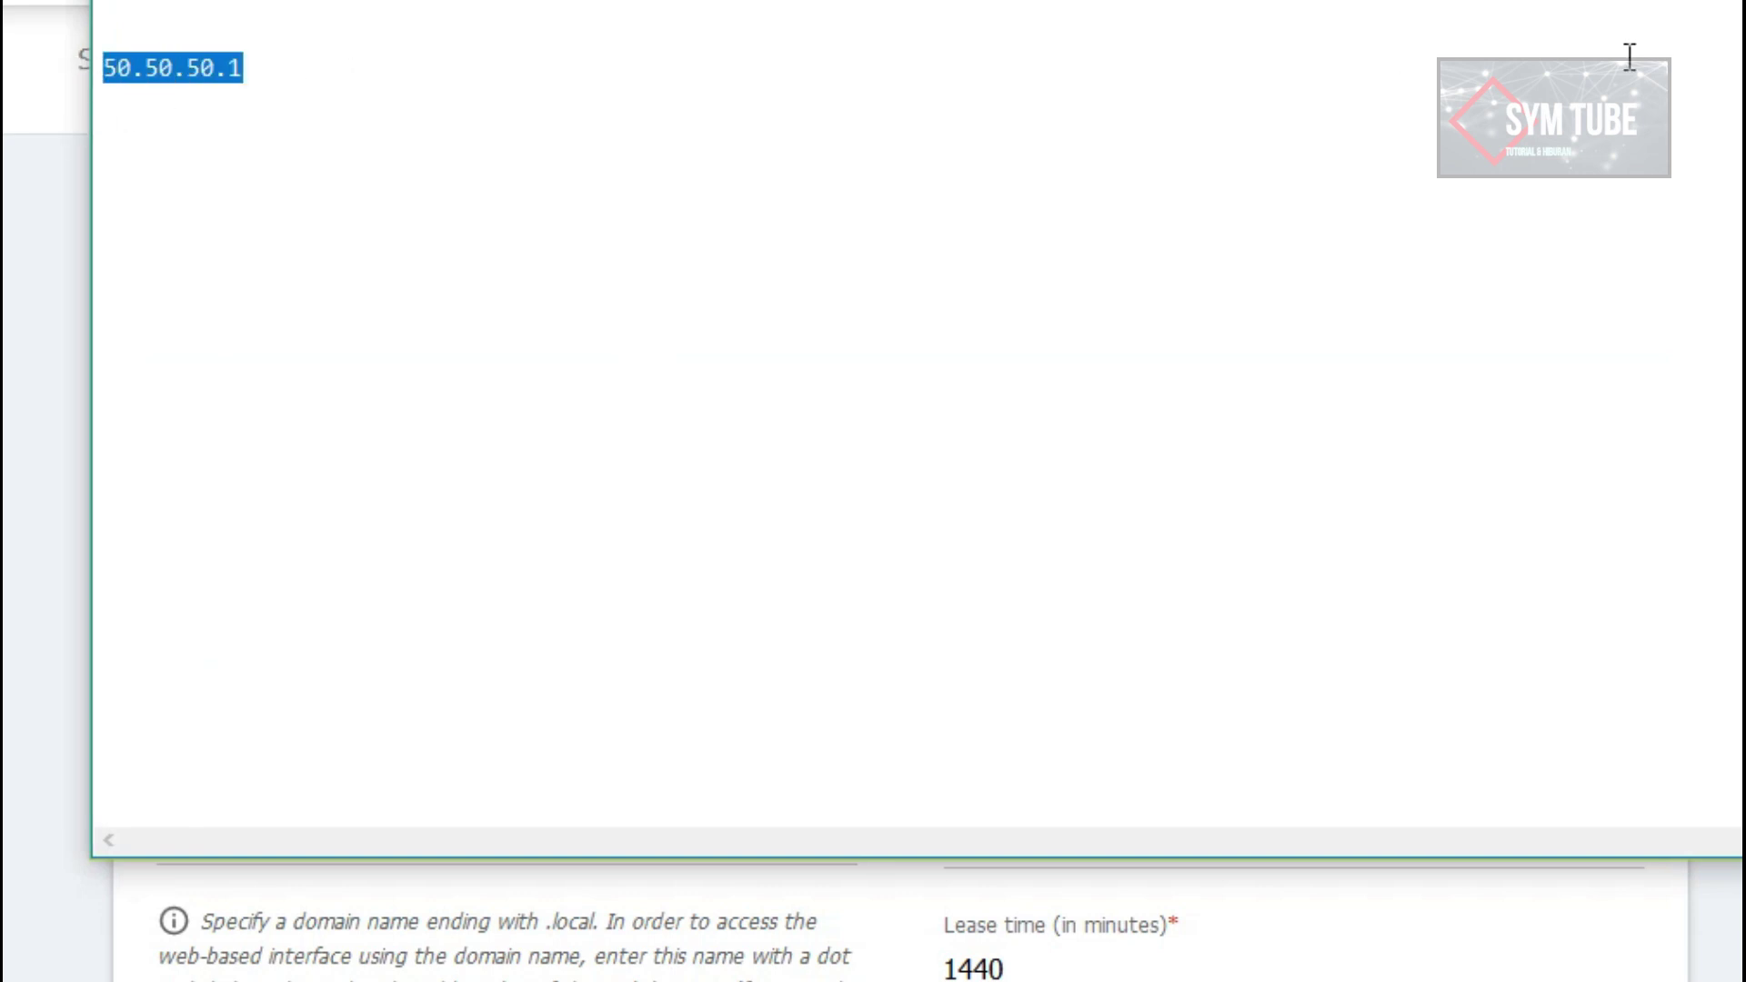
pyautogui.hotkey('alt', 'Tab')
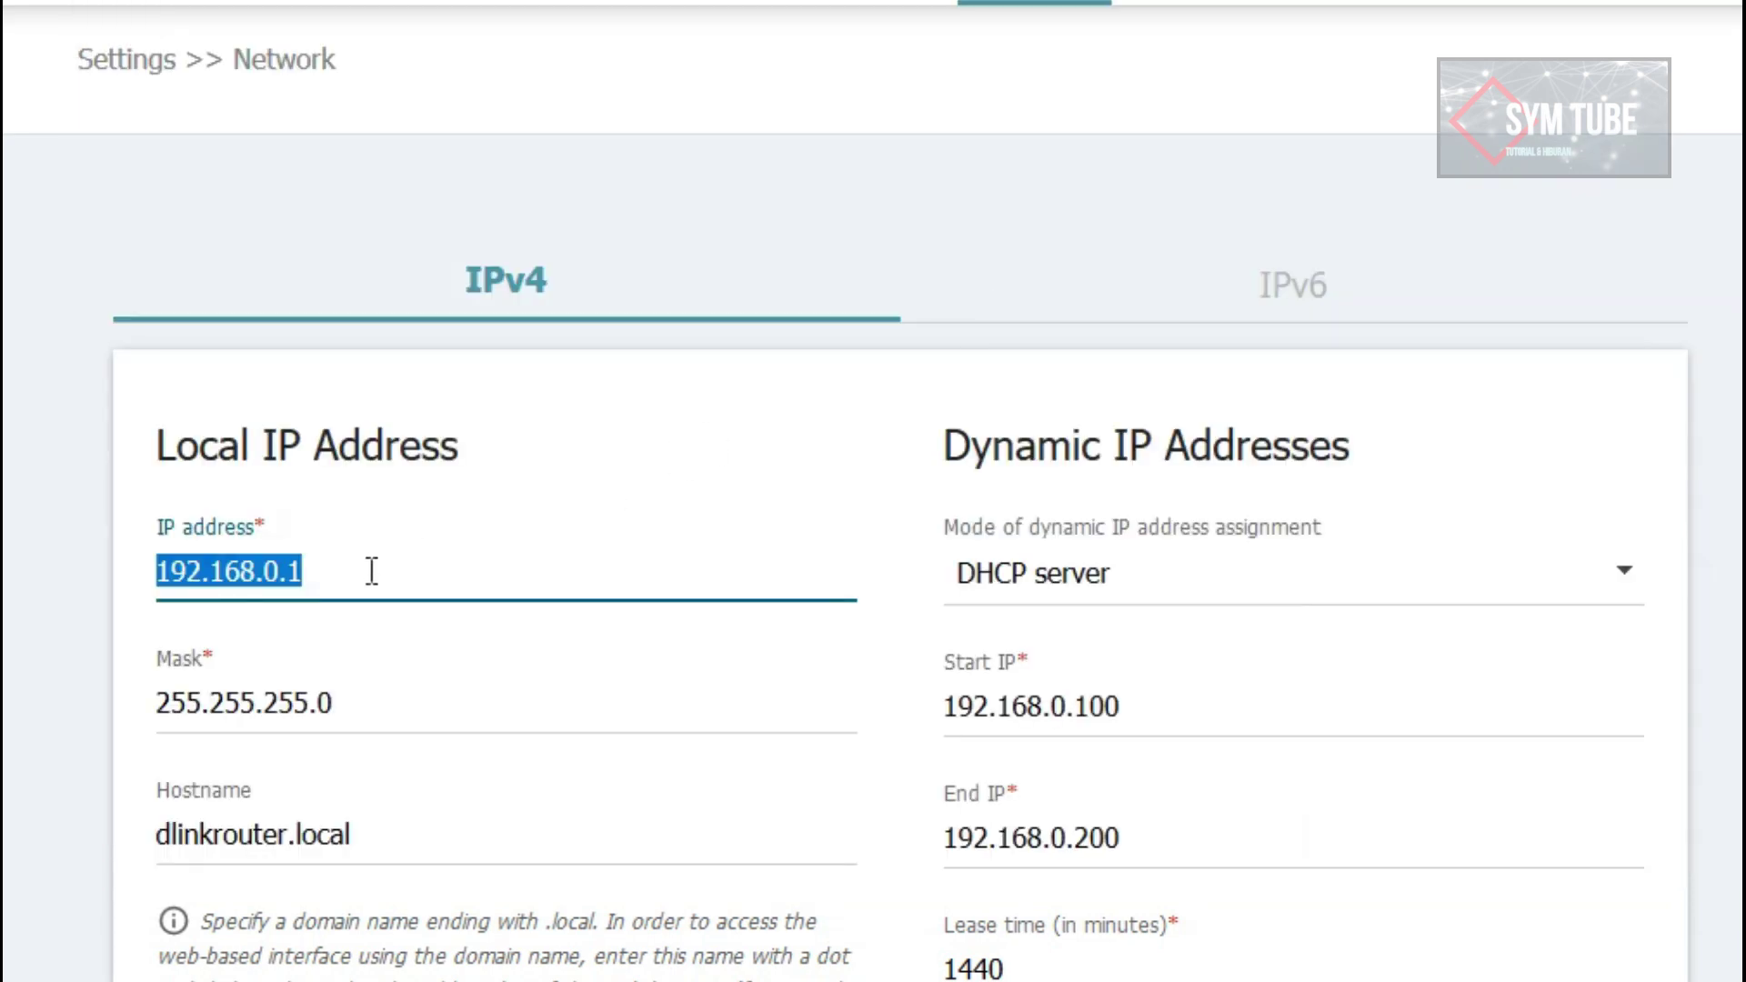
pyautogui.hotkey('alt', 'Tab')
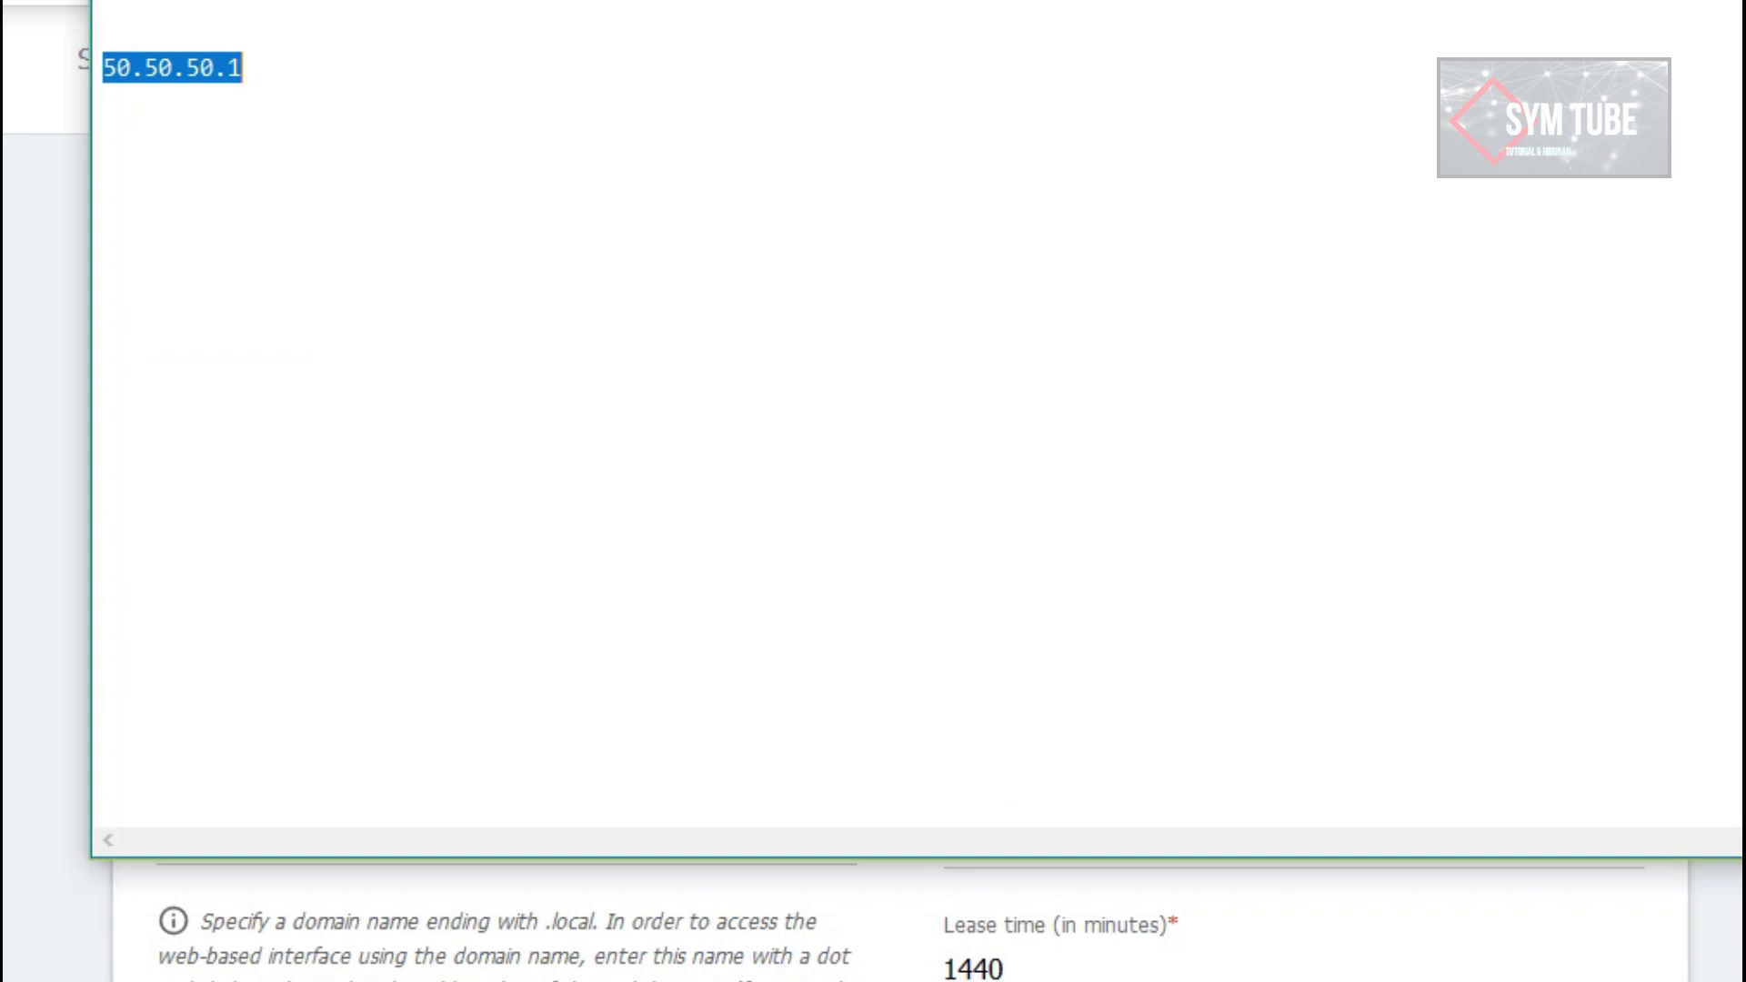
pyautogui.click(731, 318)
pyautogui.click(787, 302)
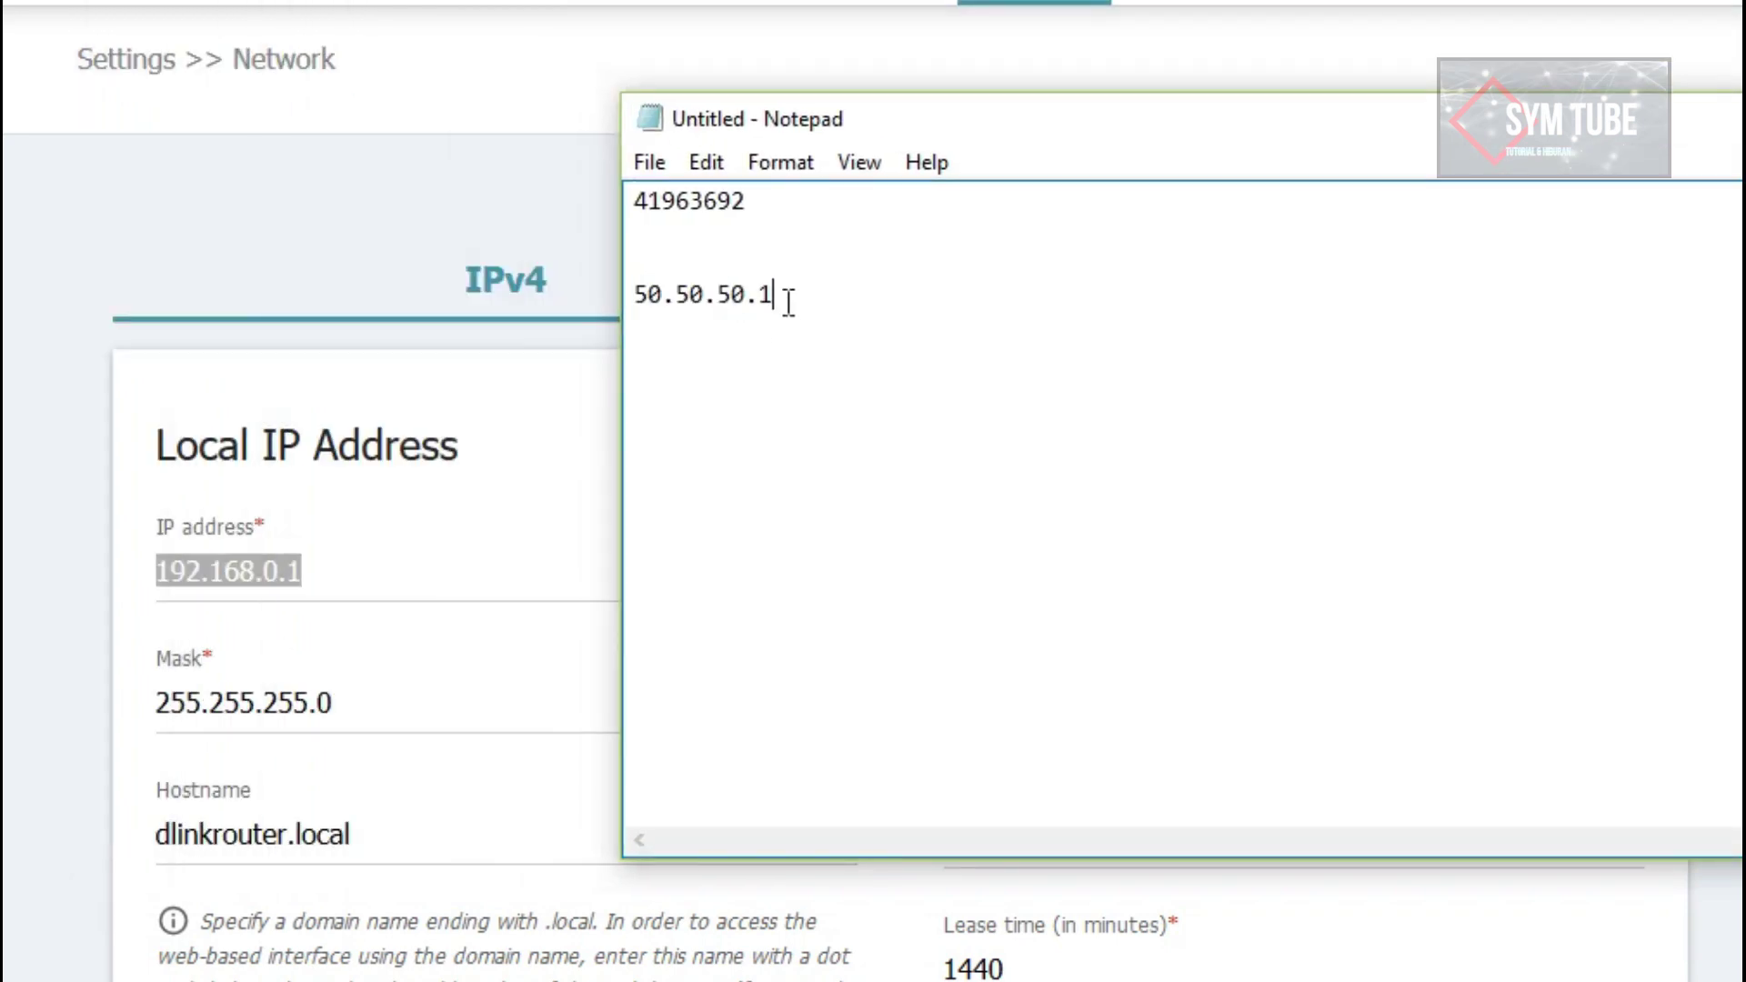
# Step: Add 50.50.50.100 and 50.50.50.40 on their own lines below 50.50.50.1
pyautogui.write('50.50.50.100')
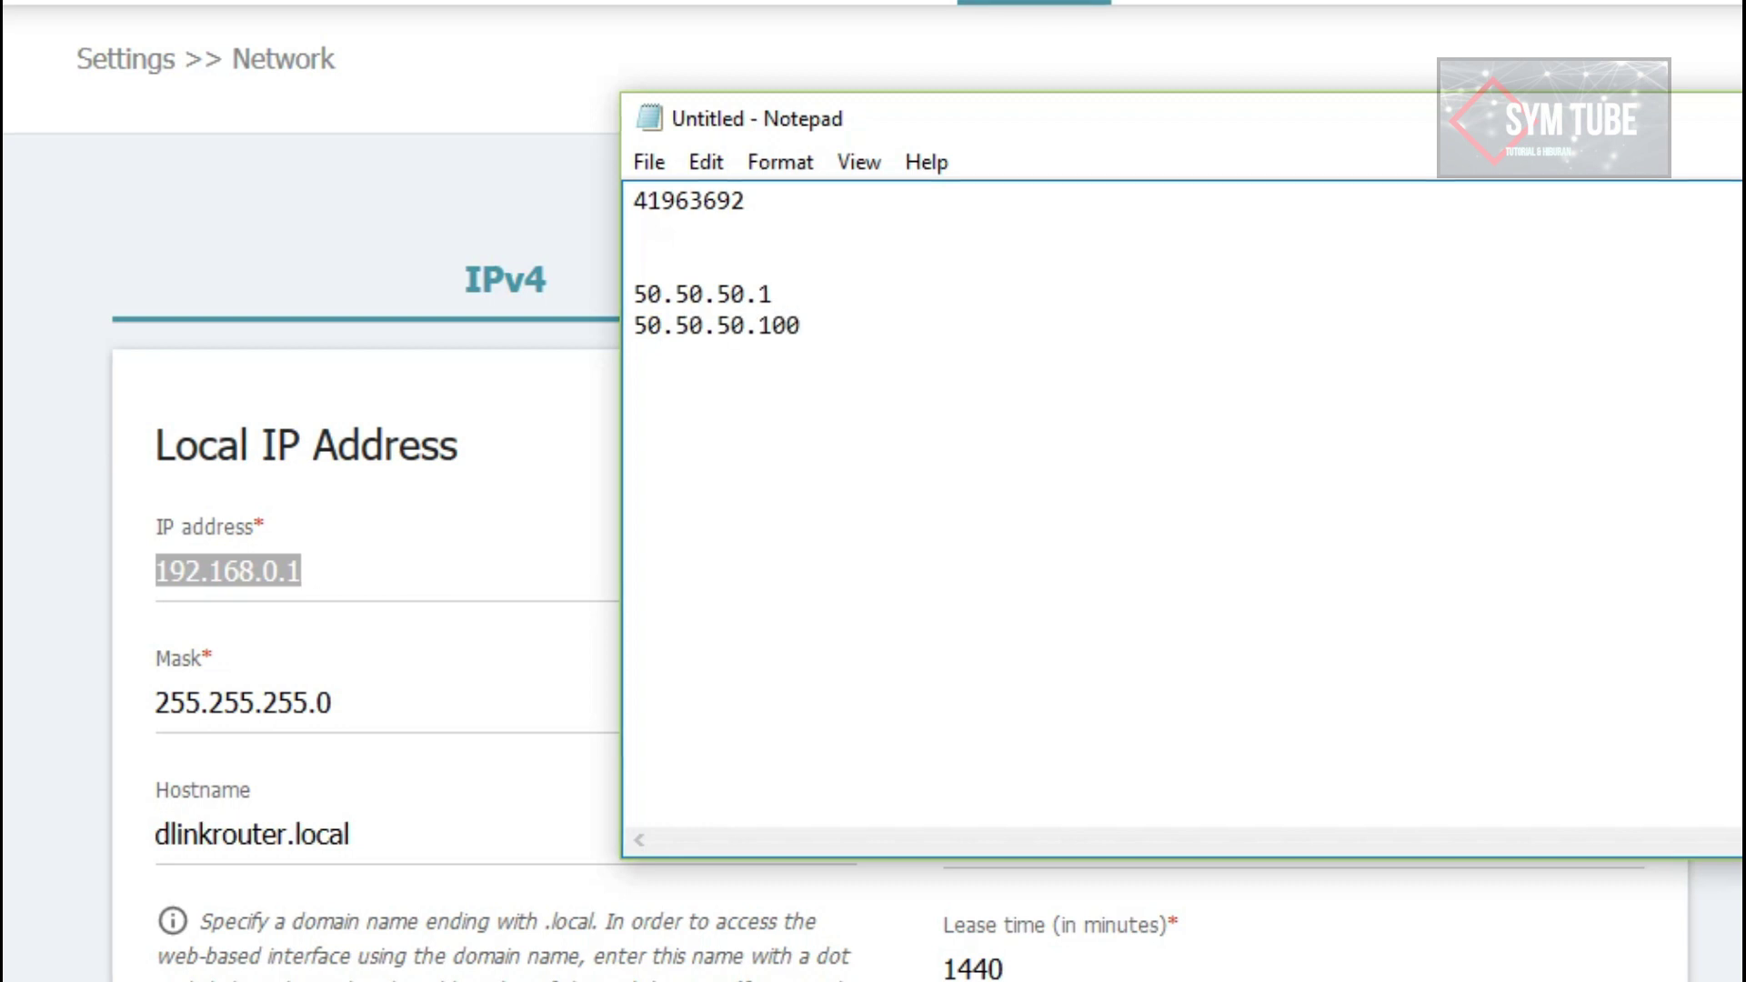
pyautogui.press('BackSpace')
pyautogui.write('0')
pyautogui.press('Return')
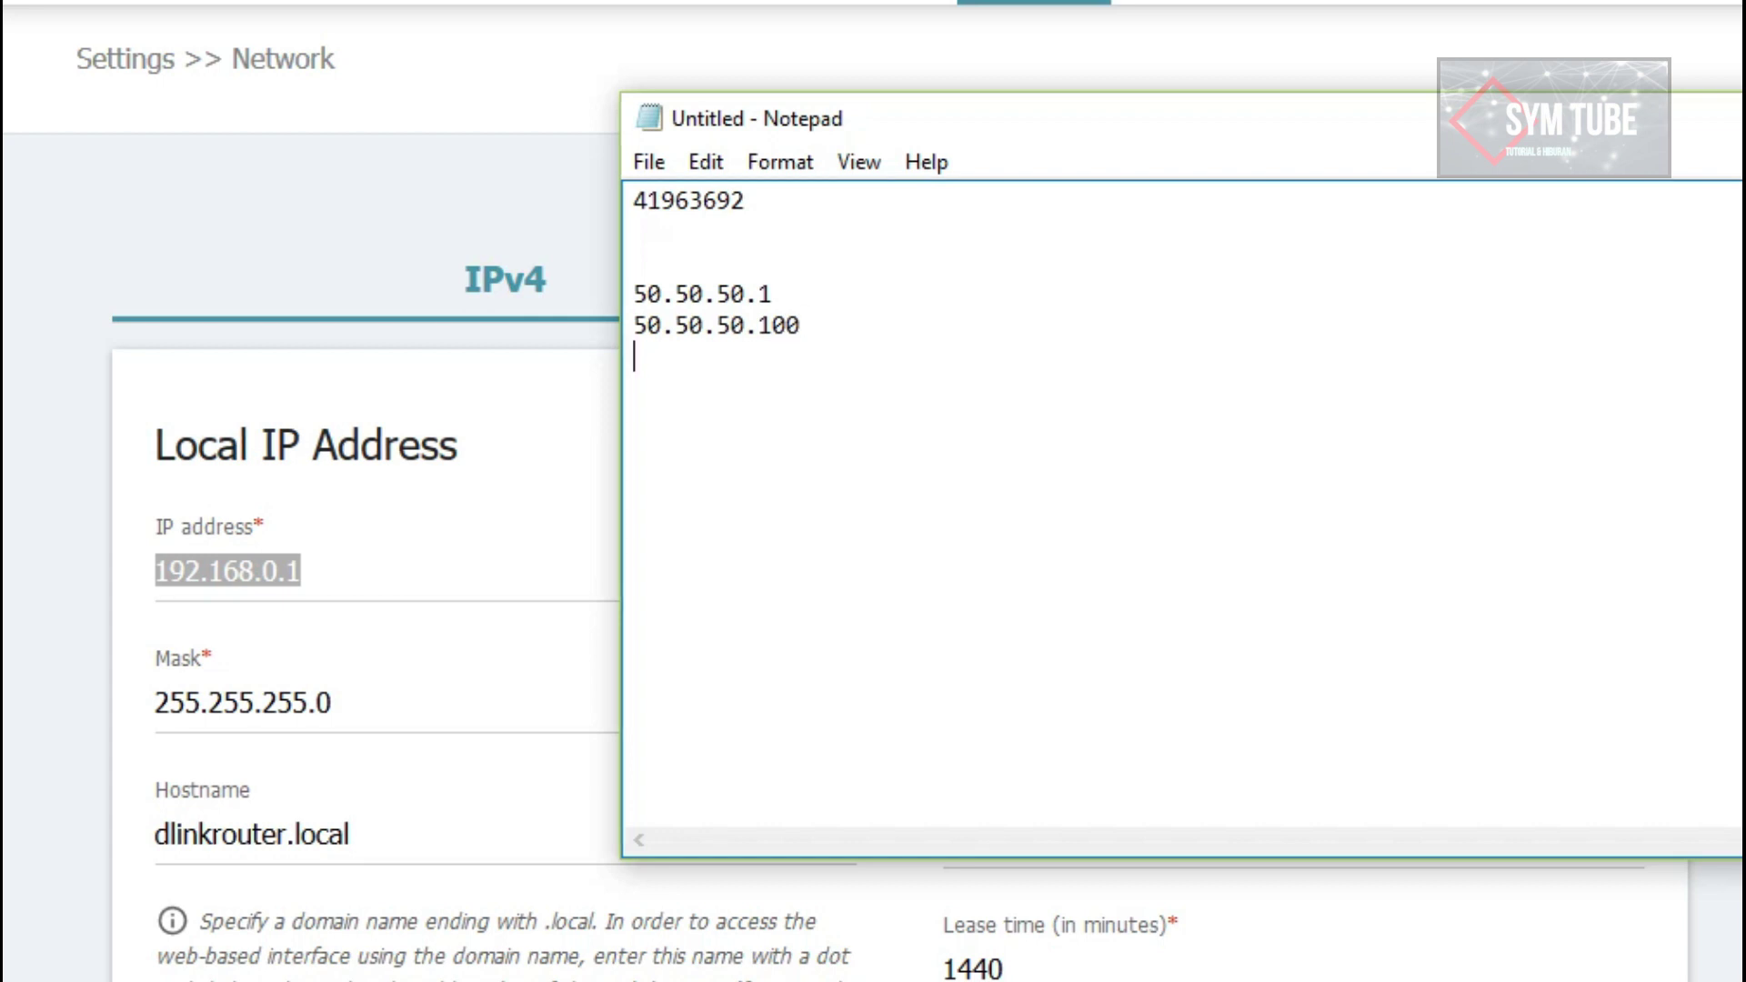
pyautogui.write('50.50.5')
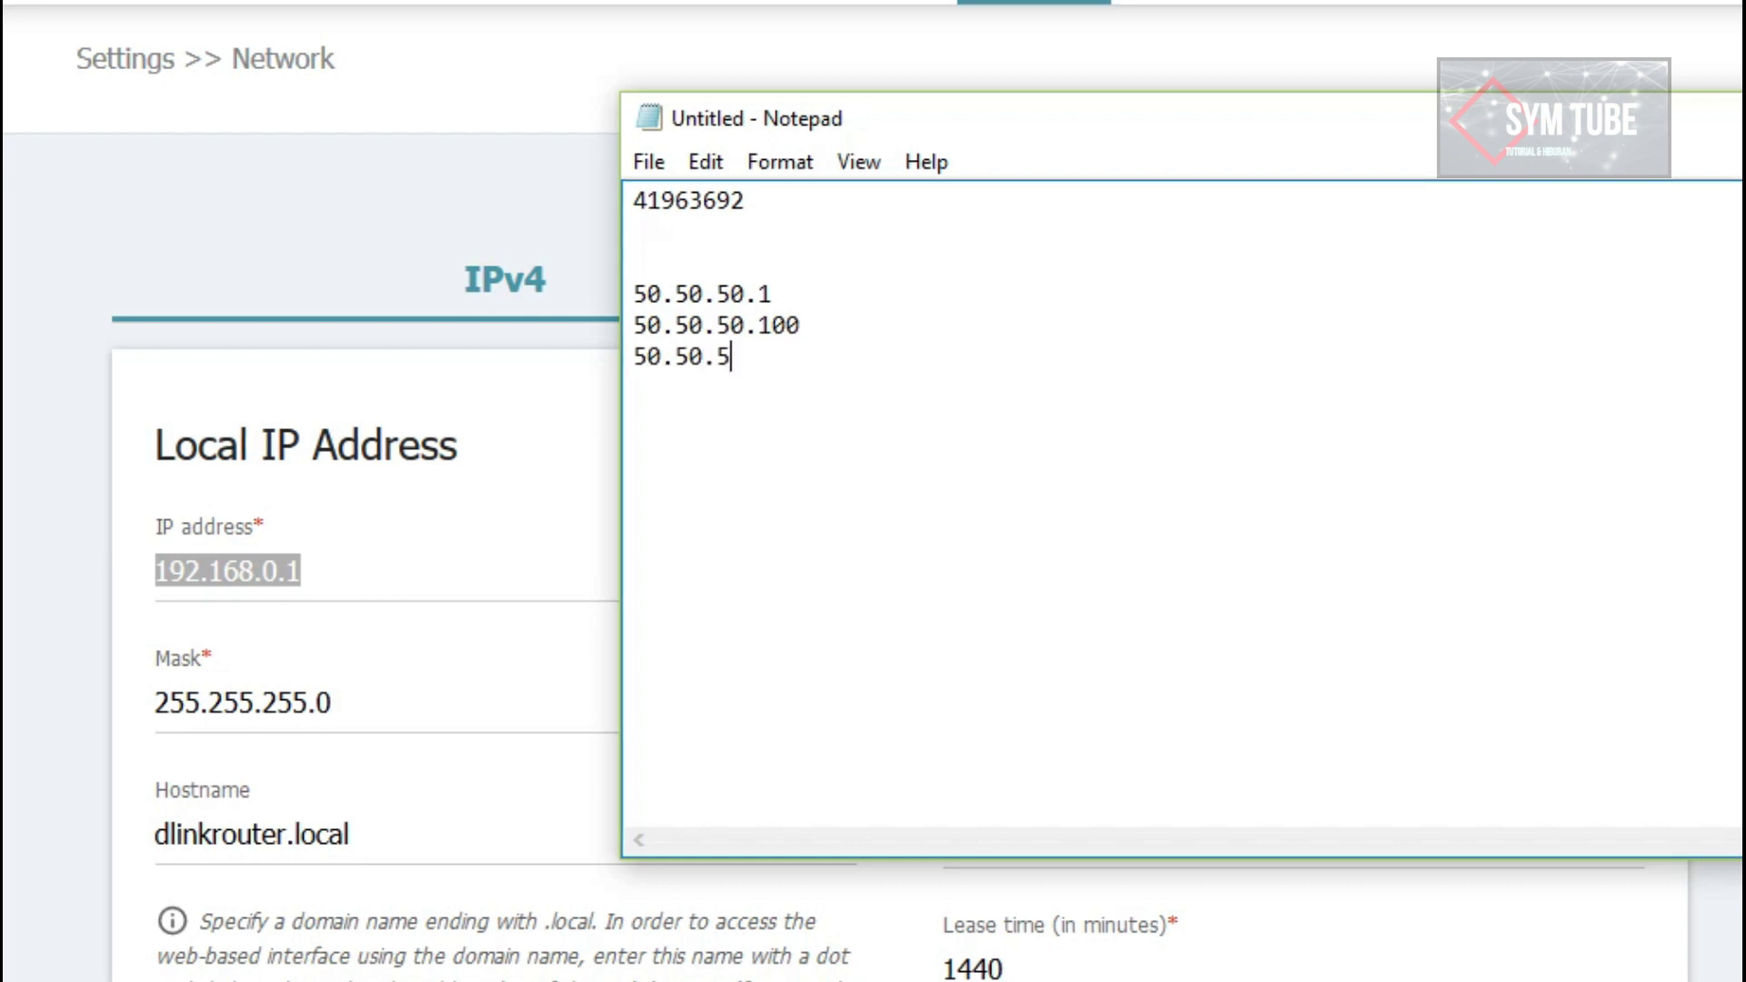
pyautogui.write('0.40')
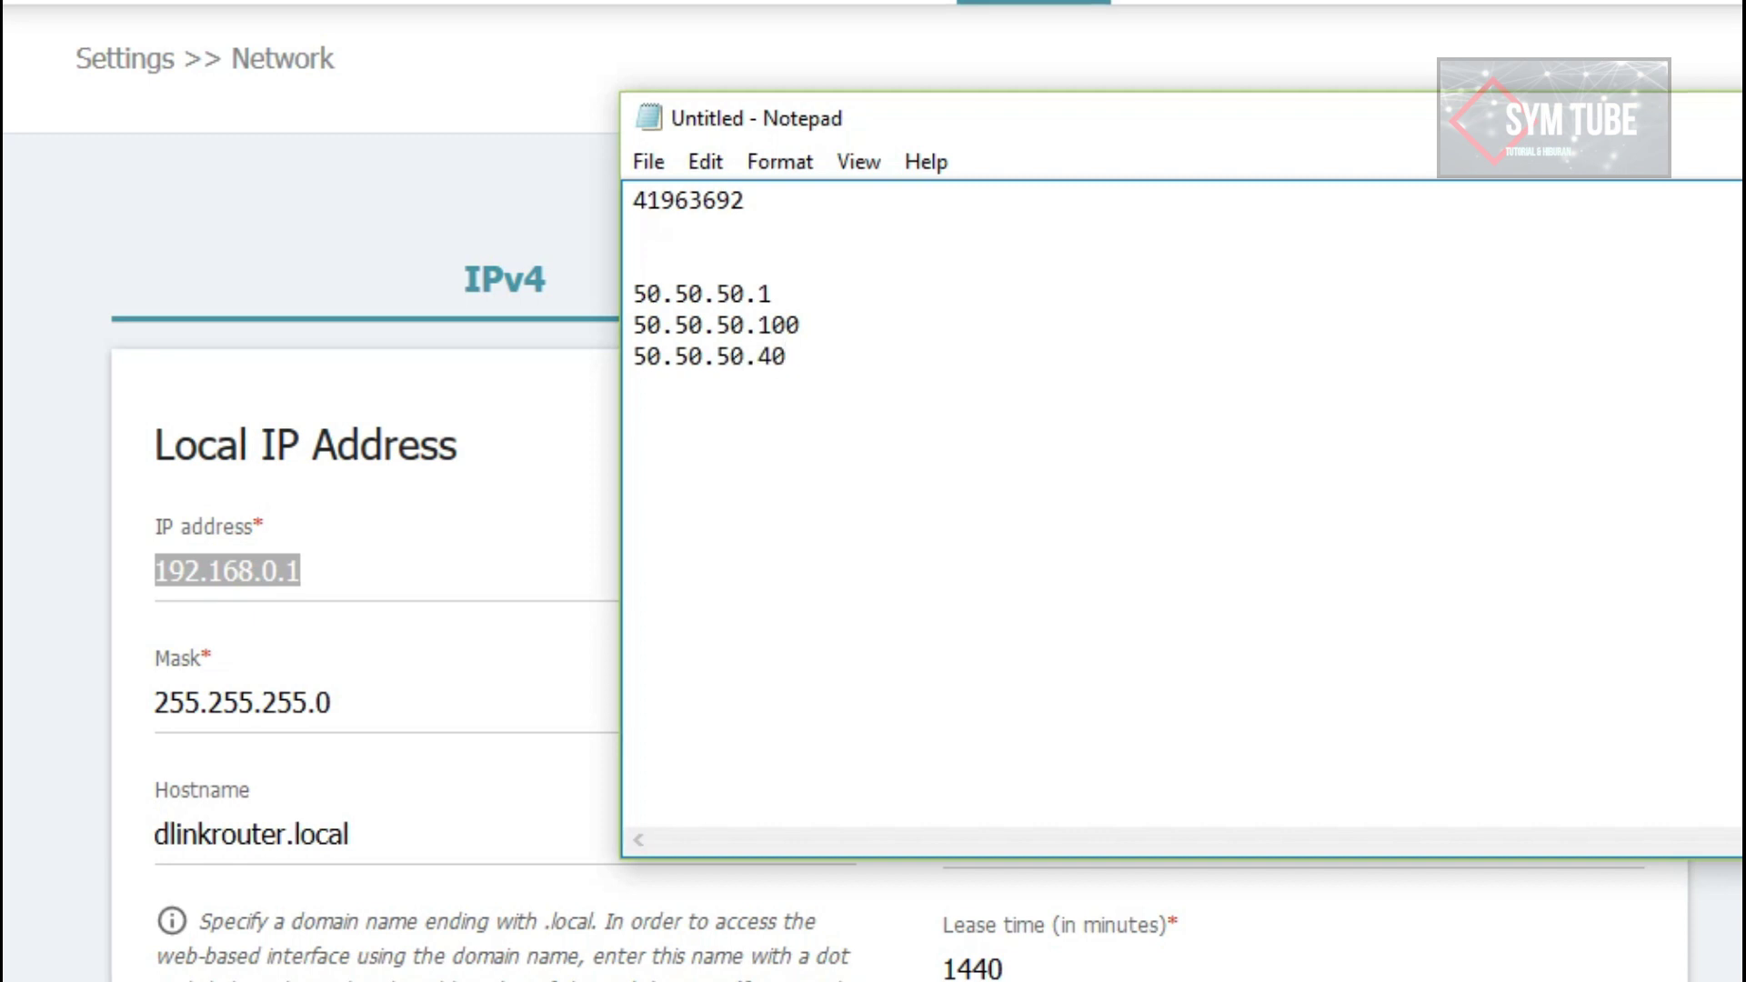
pyautogui.moveTo(773, 293); pyautogui.dragTo(619, 293)
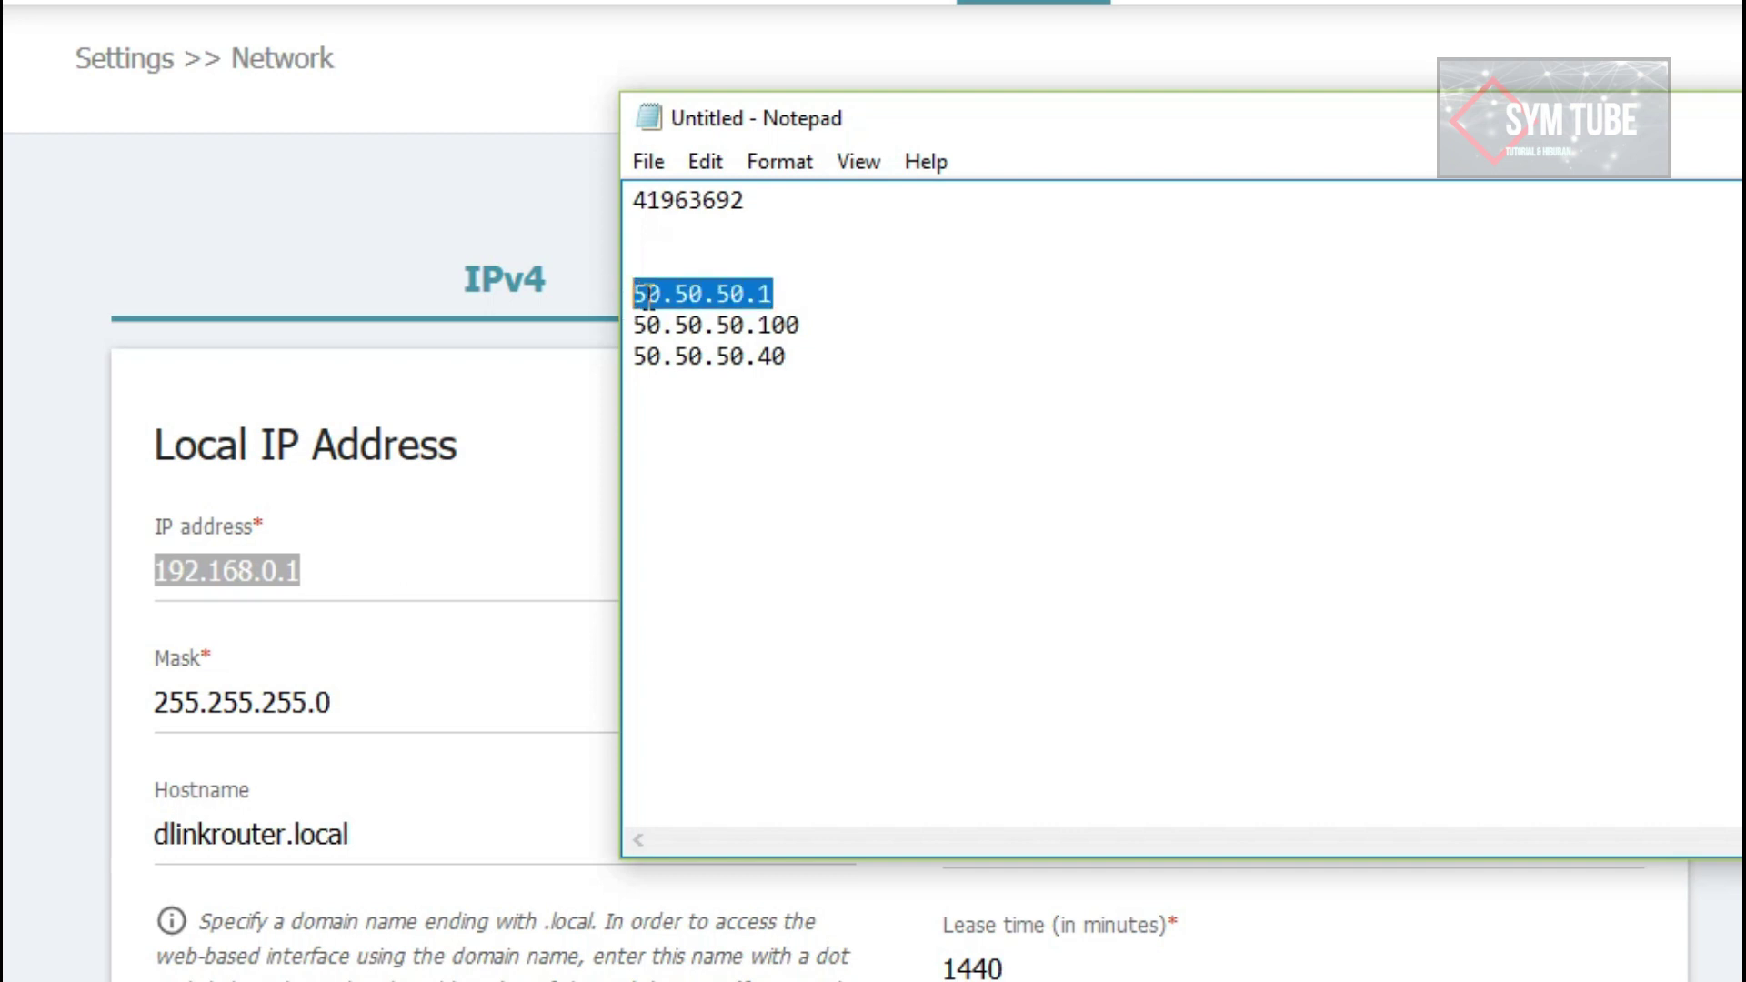
pyautogui.click(824, 289)
pyautogui.click(812, 243)
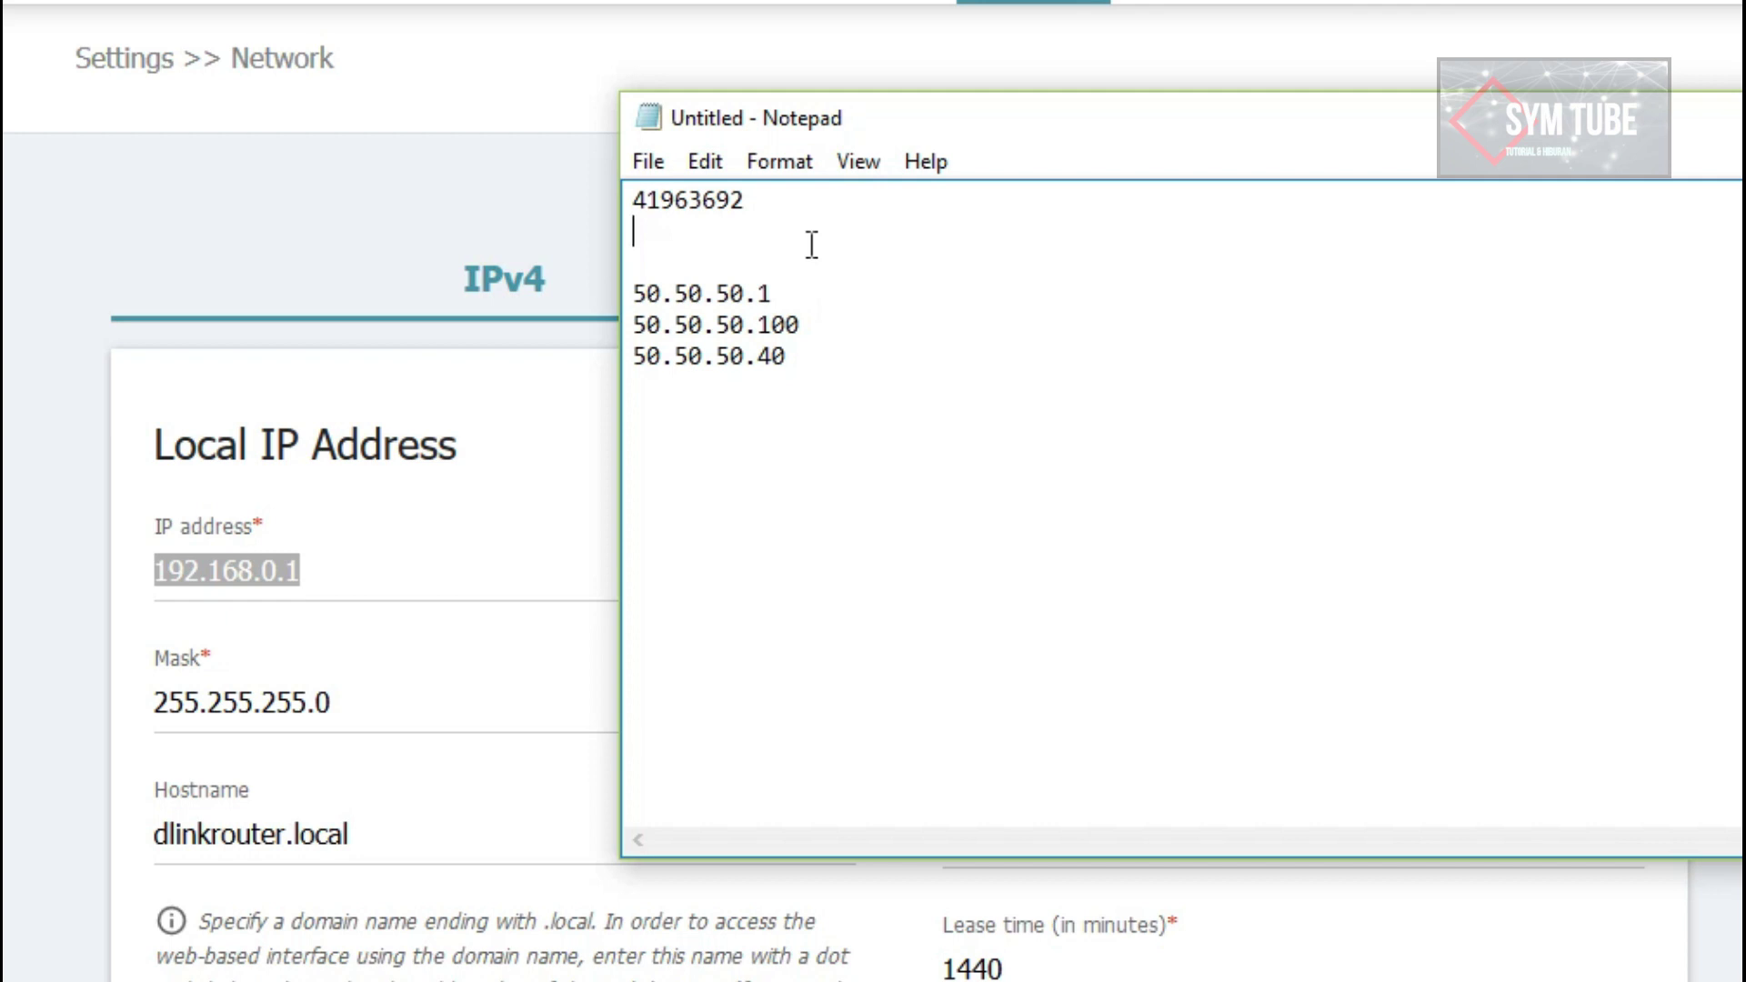
# Step: Add lines 192.168.1.1 and 192.168.1.60 above the 50.50.50 addresses in Notepad
pyautogui.press('Return')
pyautogui.press('Return')
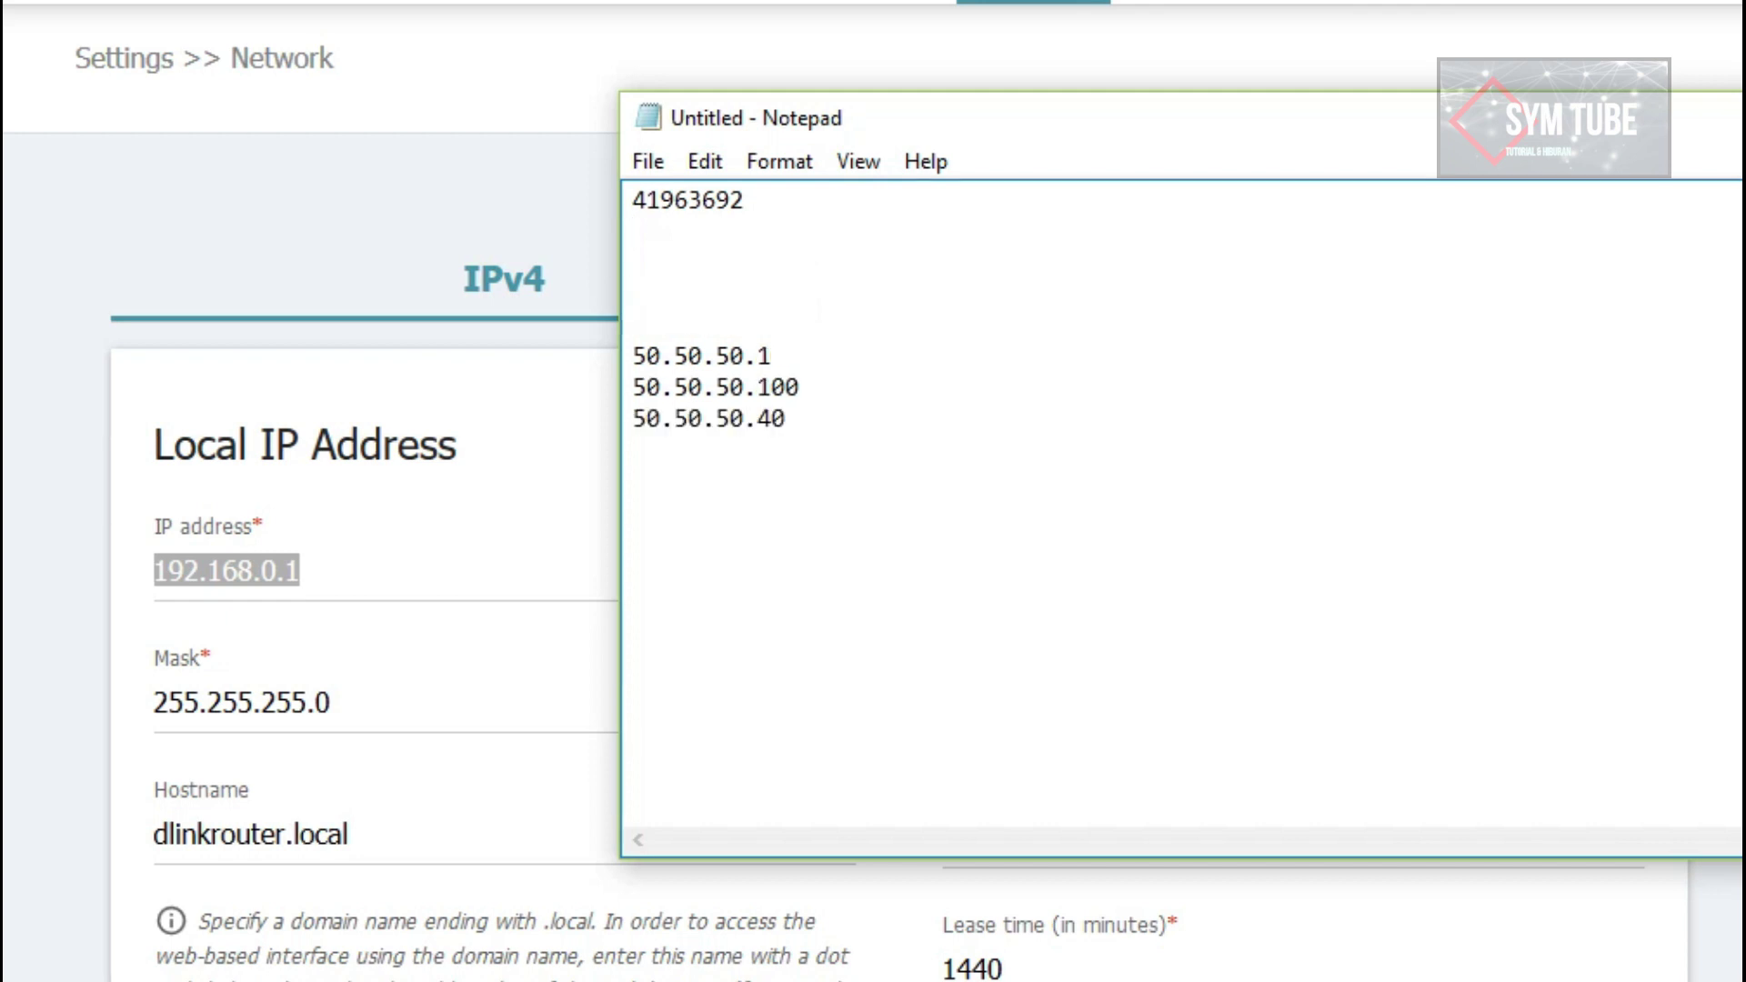
pyautogui.write('192.17')
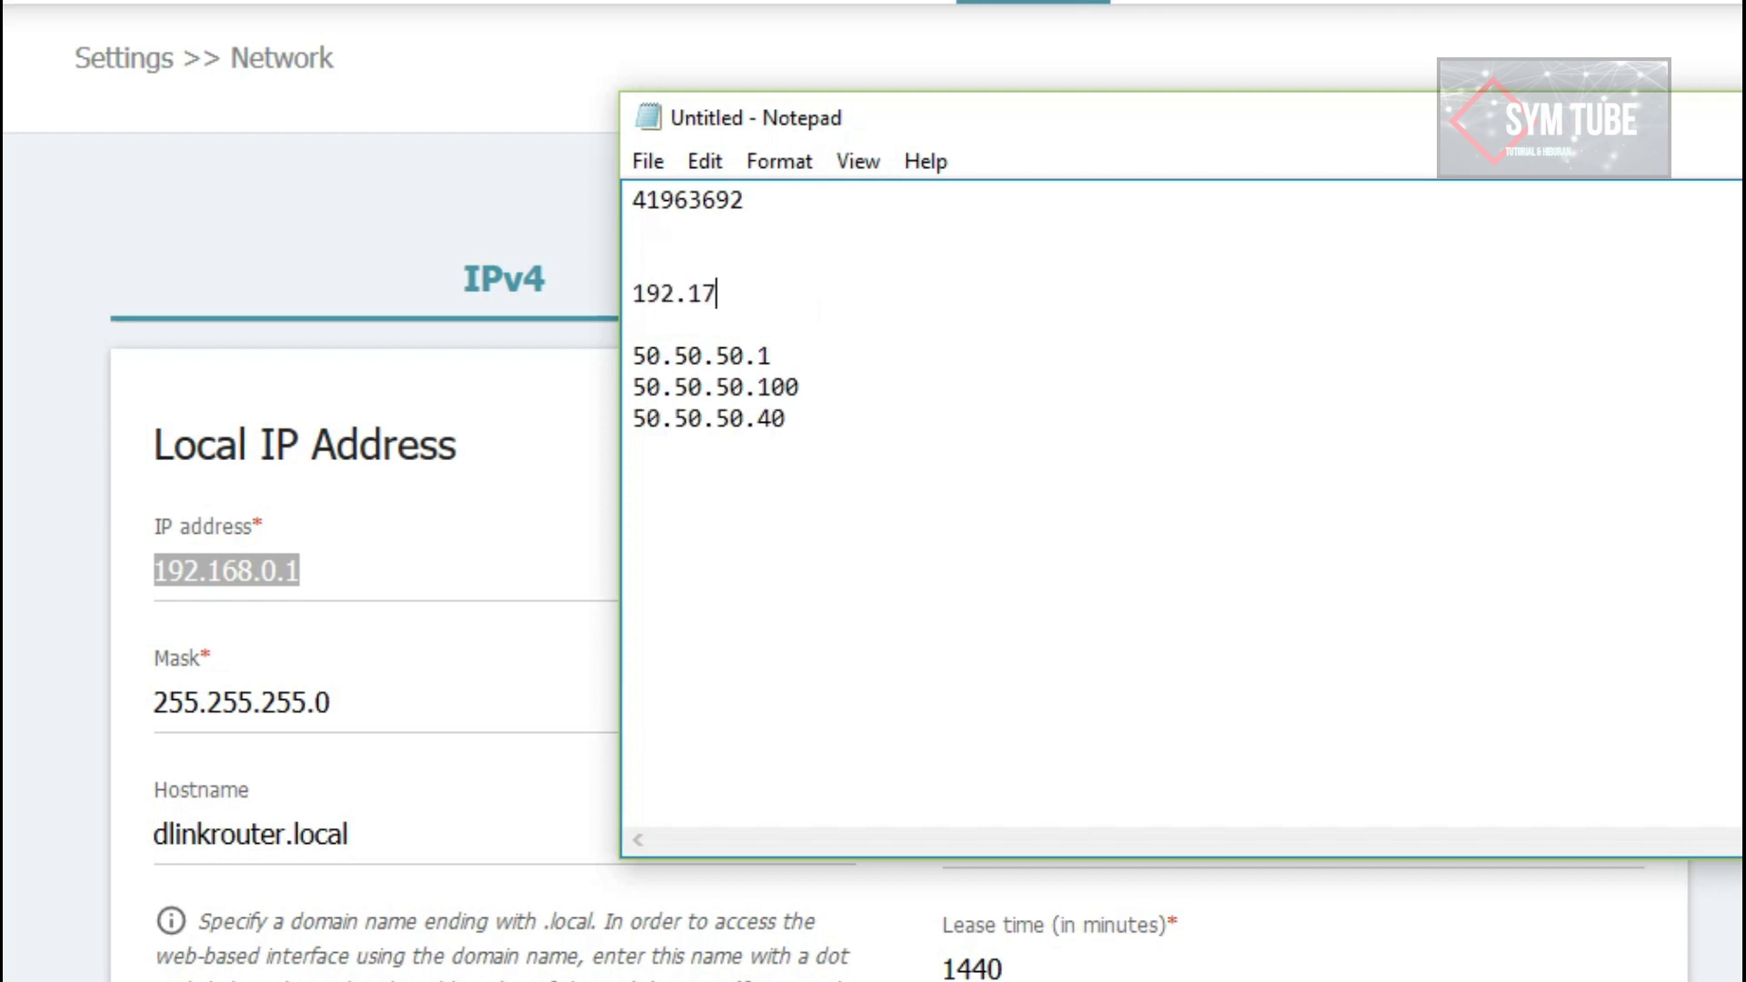
pyautogui.write('68.1.1')
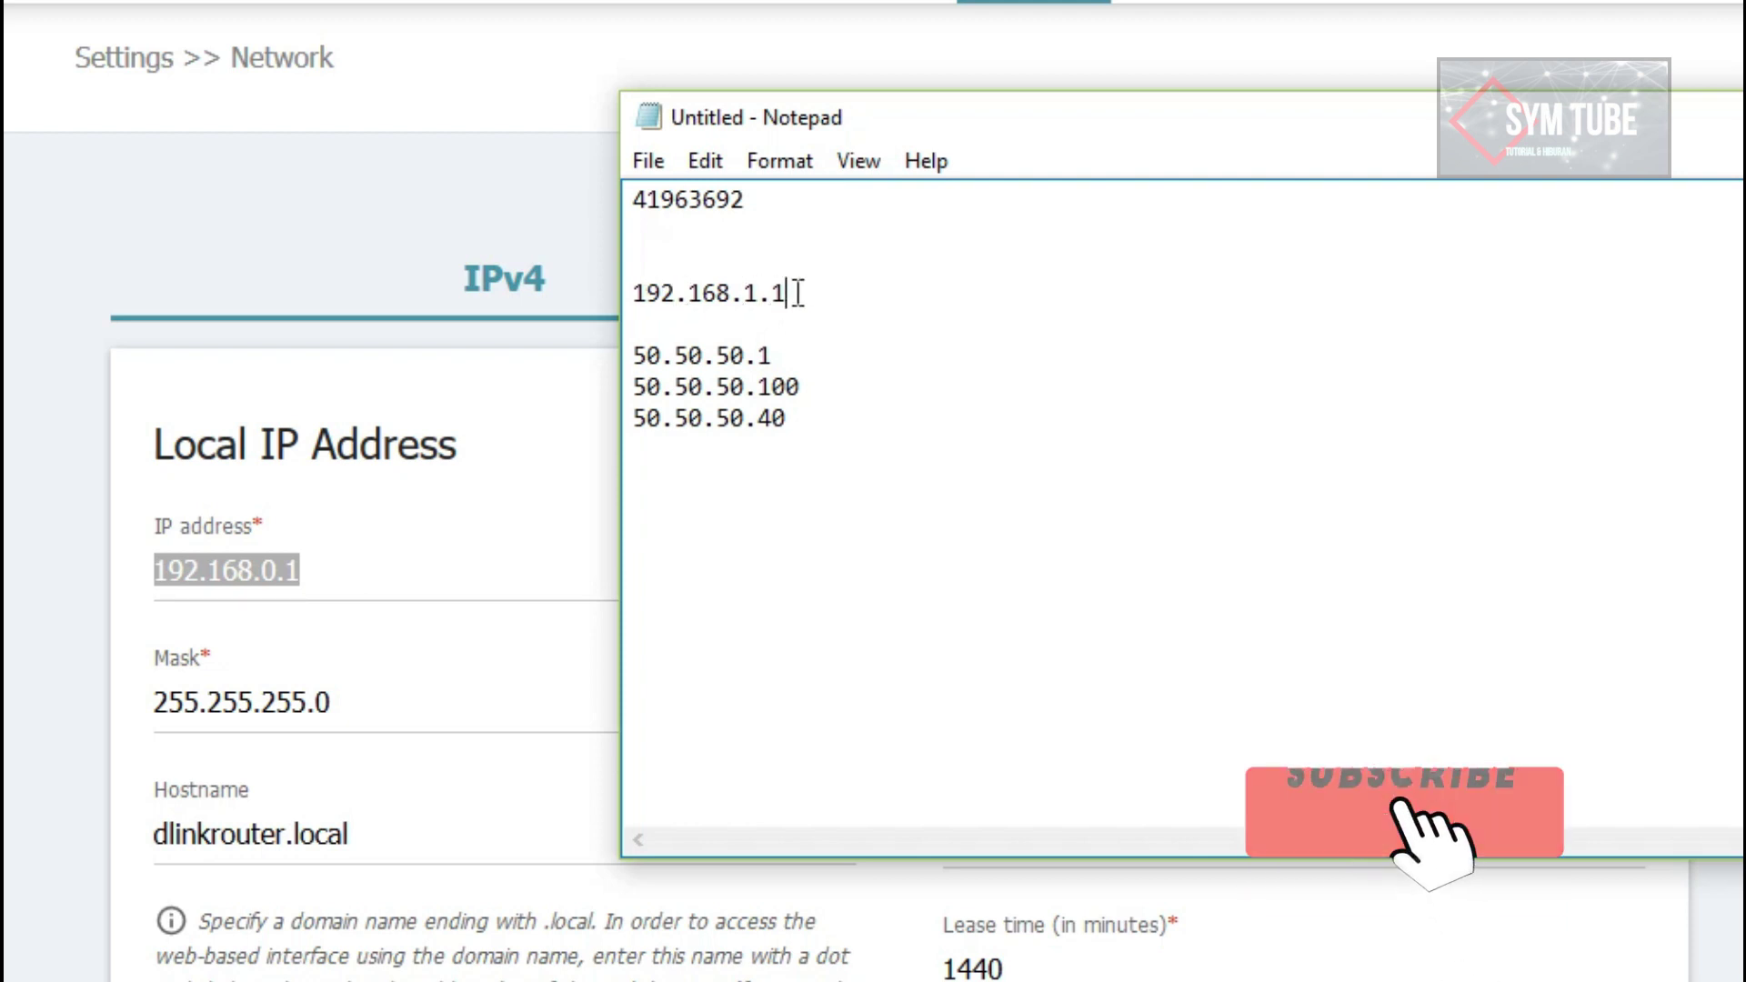
pyautogui.press('Return')
pyautogui.write('192.')
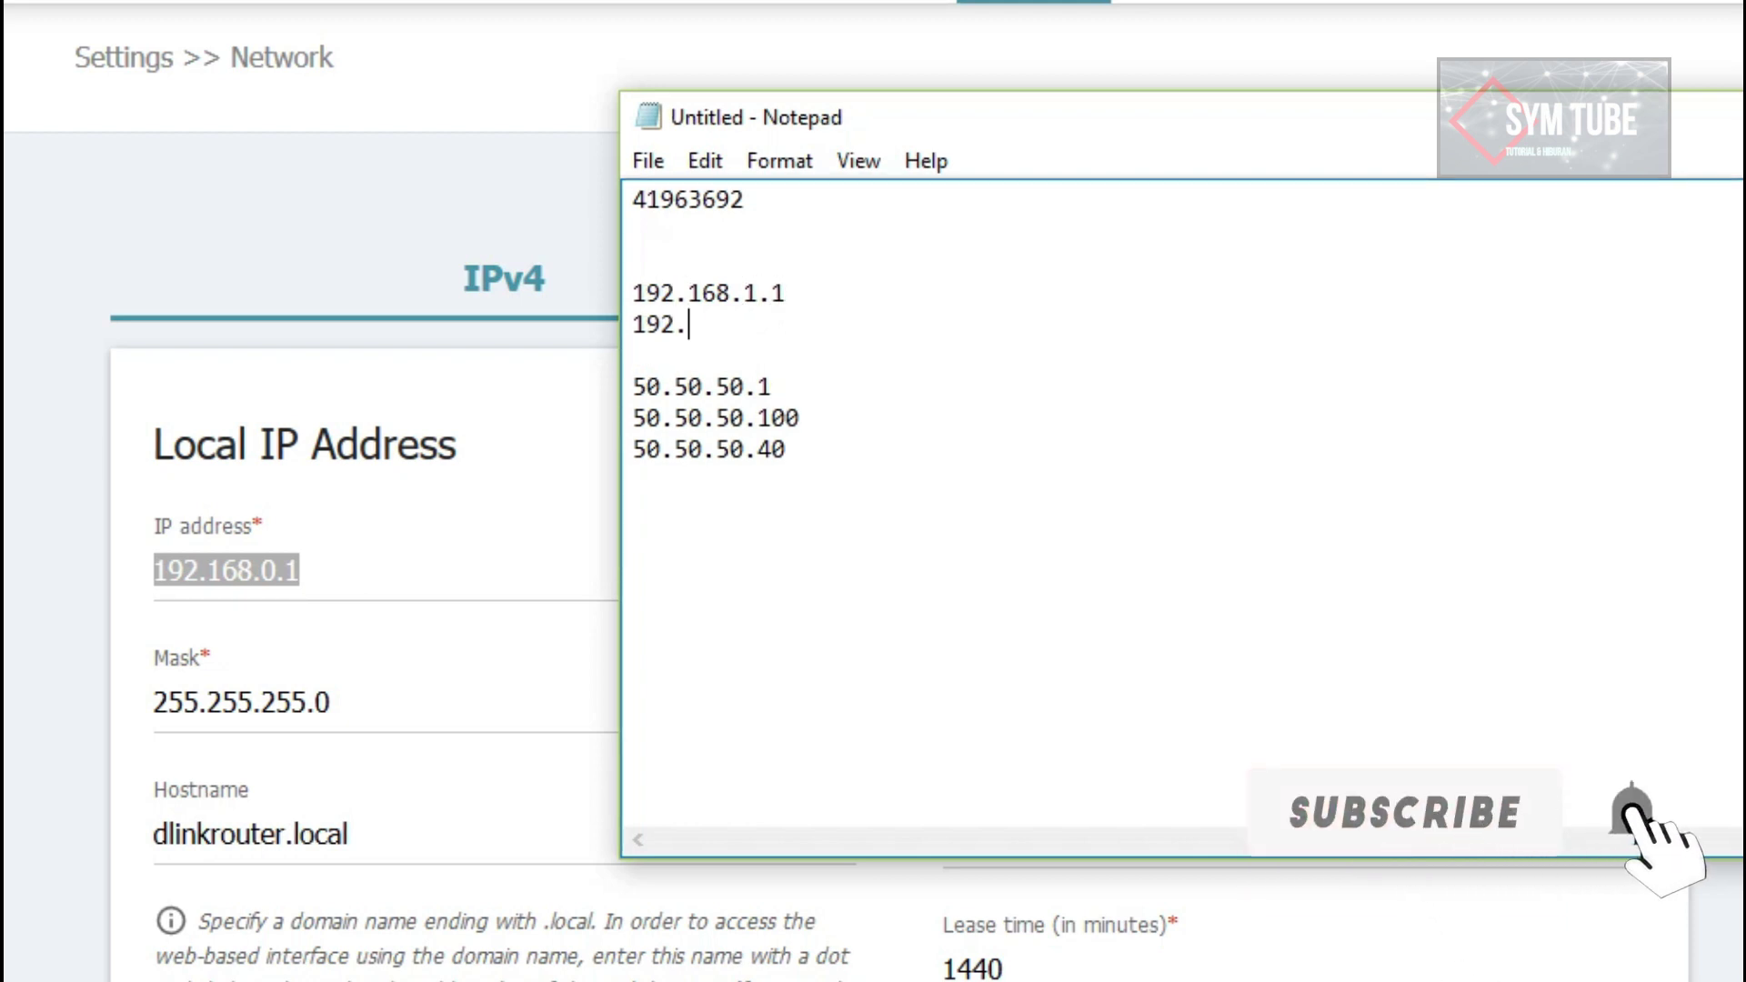
pyautogui.write('168.1.2')
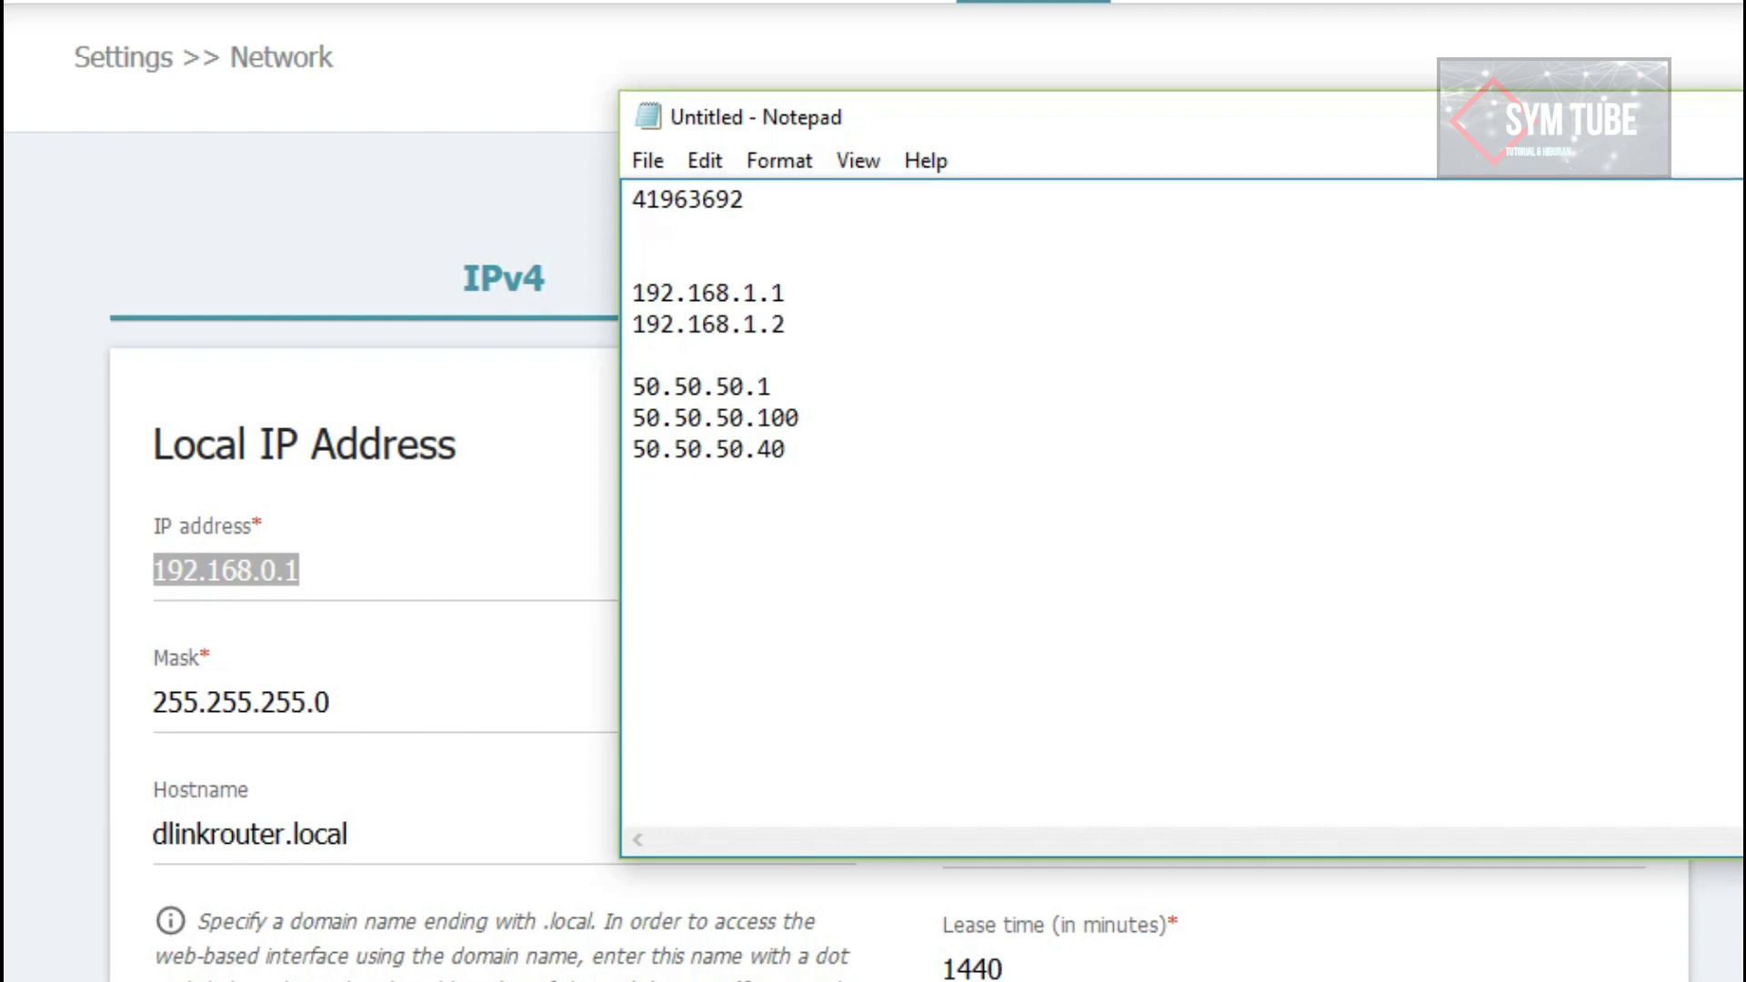
pyautogui.press('BackSpace')
pyautogui.write('60')
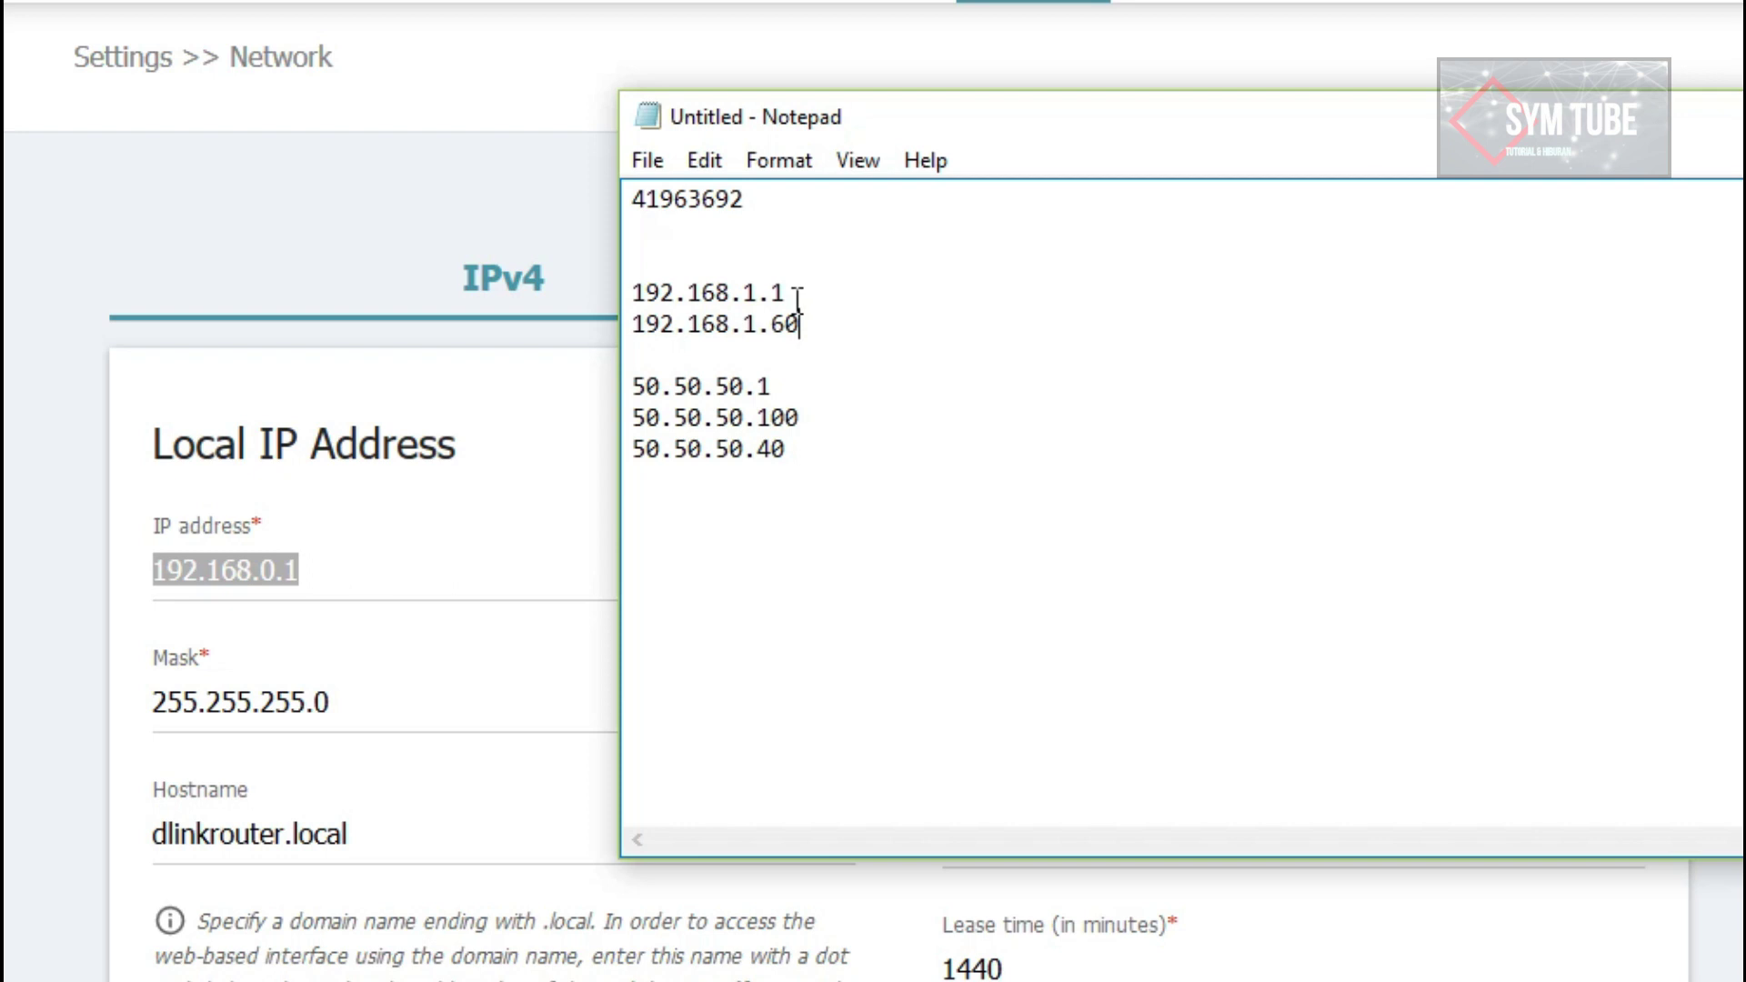
# Step: Review the noted addresses and return to the router's IP address field
pyautogui.moveTo(634, 292); pyautogui.dragTo(808, 323)
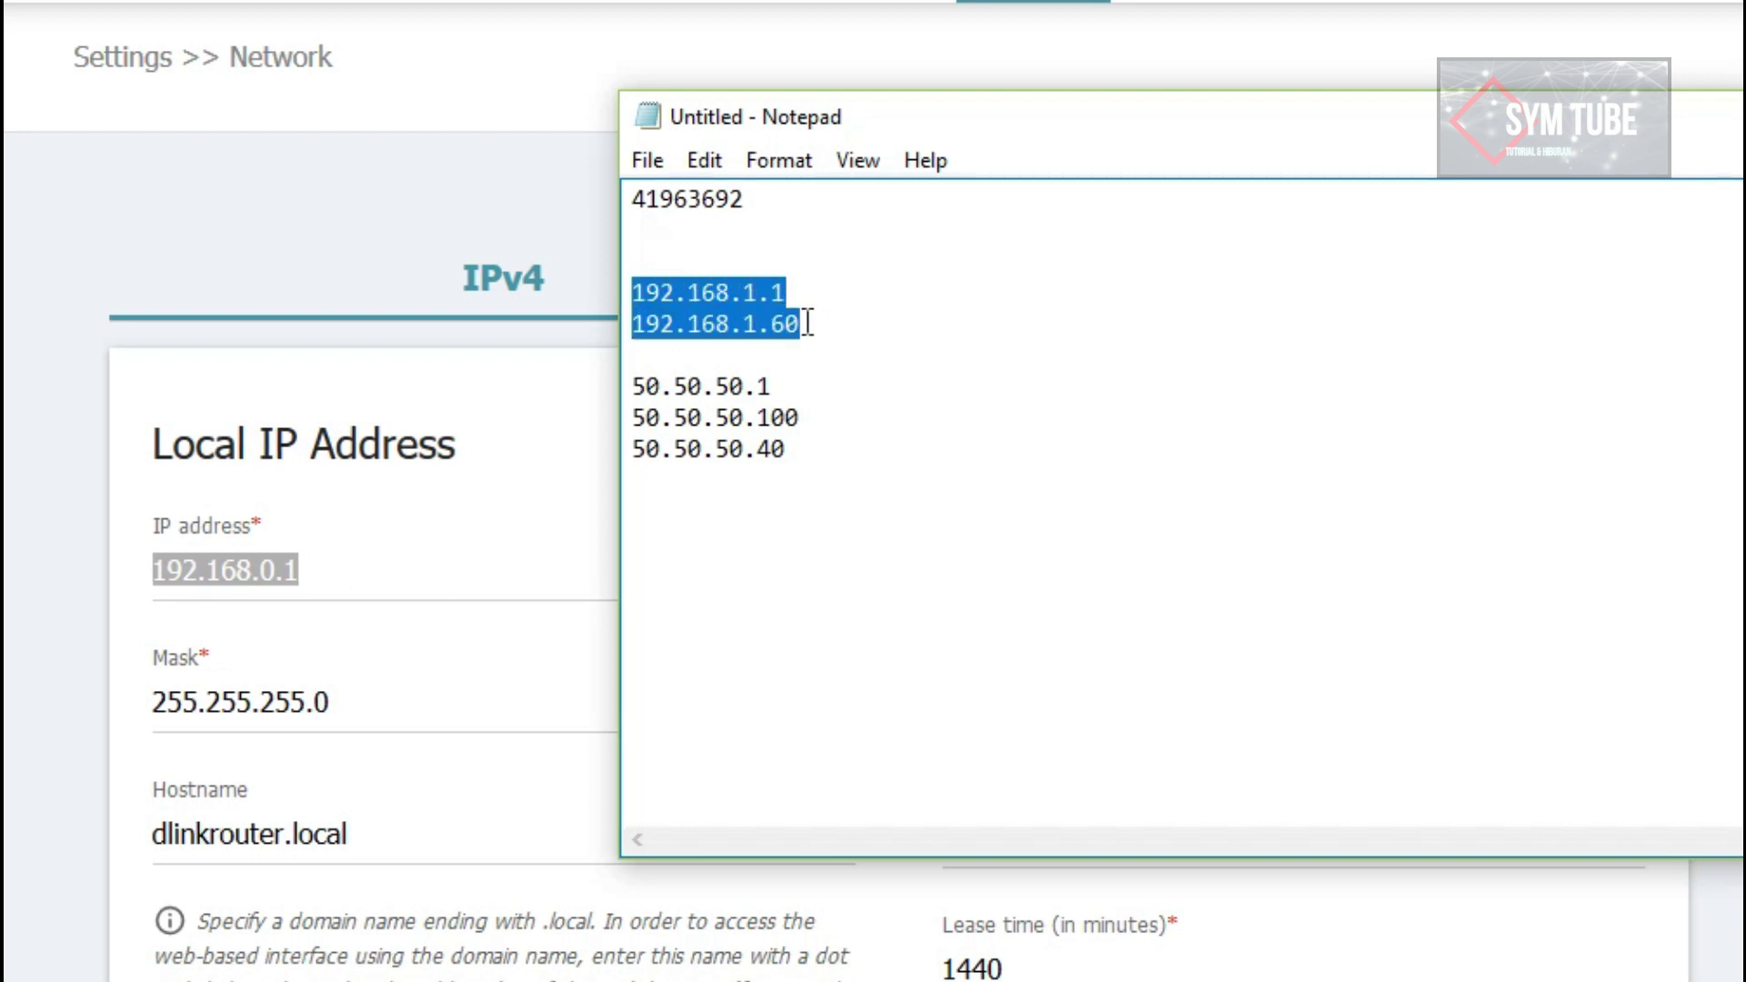
pyautogui.click(773, 416)
pyautogui.moveTo(800, 416); pyautogui.dragTo(632, 416)
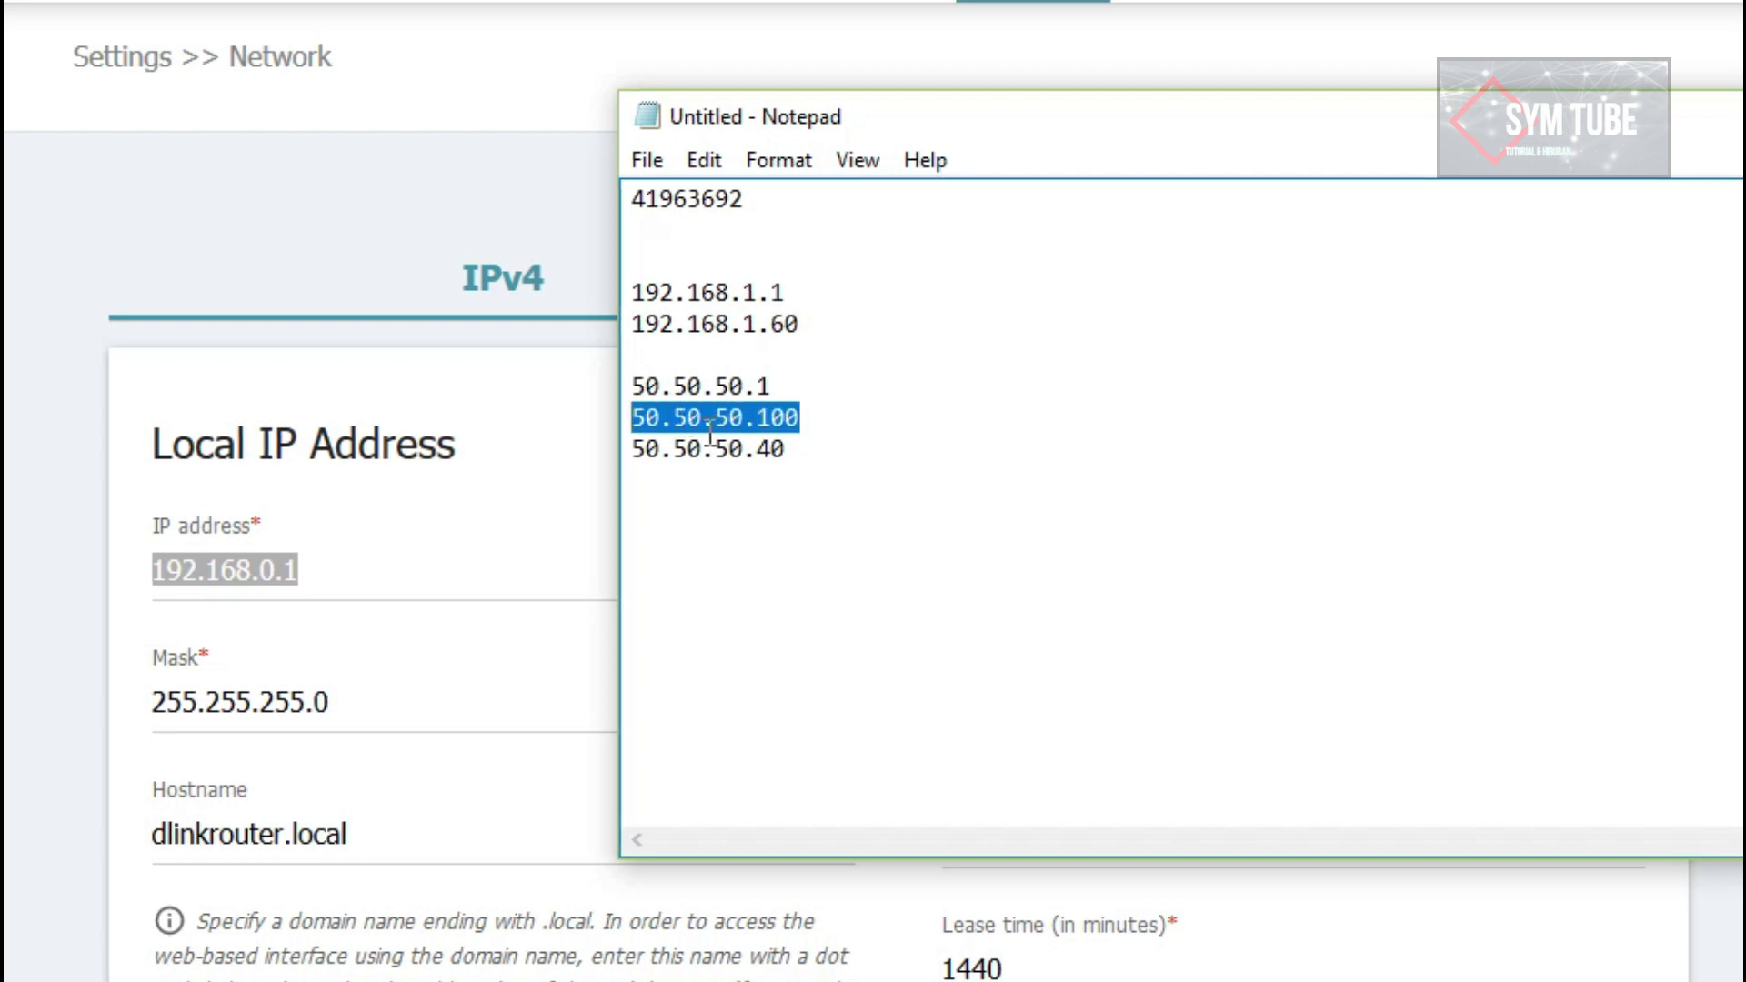
pyautogui.click(395, 573)
# Step: Replace the LAN IP 192.168.0.1 with 50.50.50.100 and turn DNS relay off
pyautogui.moveTo(395, 572); pyautogui.dragTo(97, 559)
pyautogui.write('50.5')
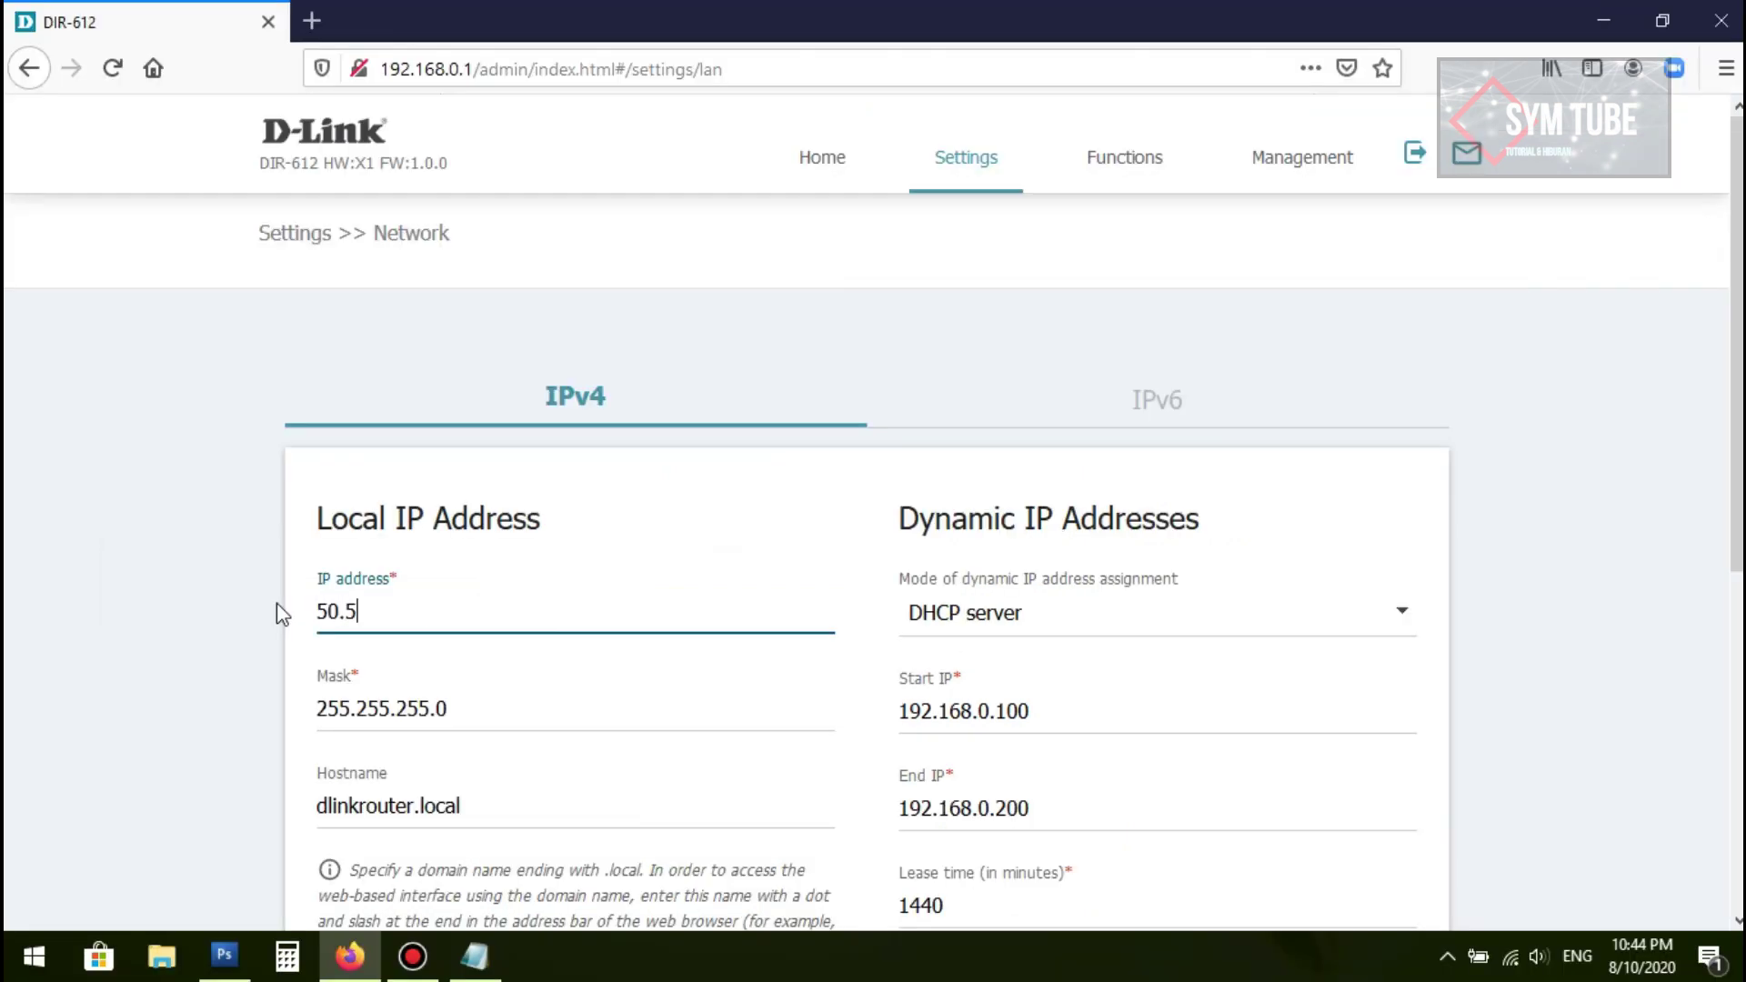
pyautogui.write('0.50.100')
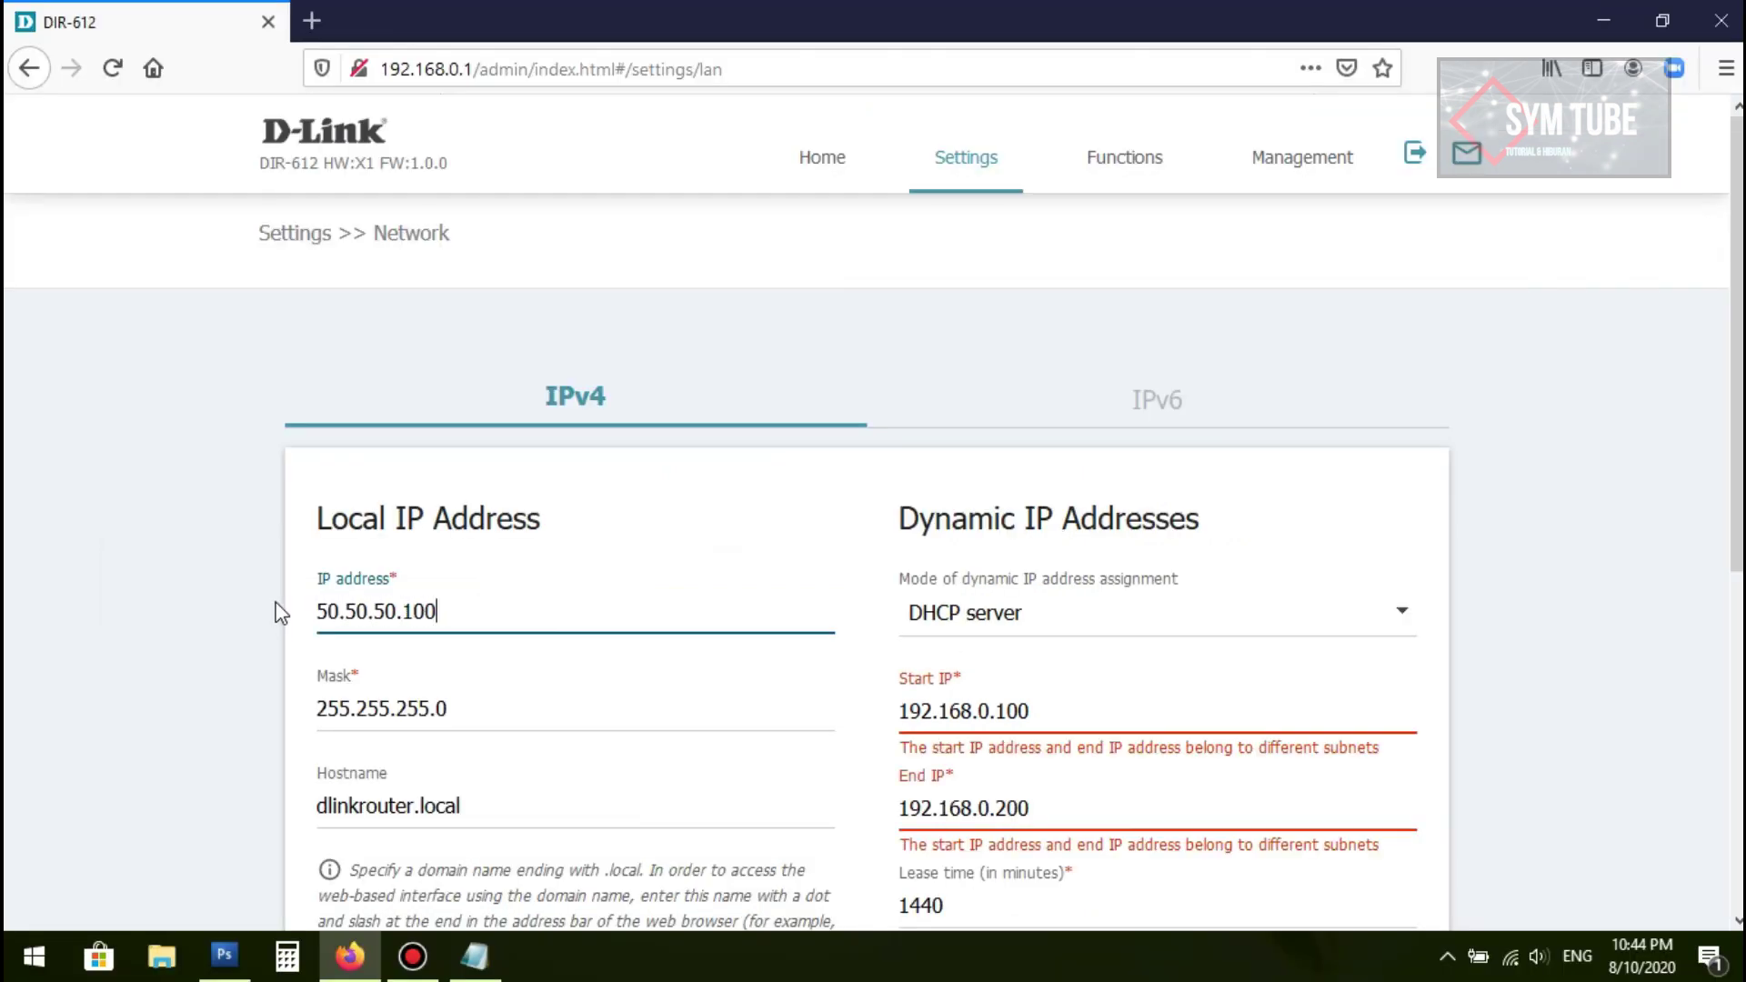
pyautogui.scroll(-5, 1032, 604)
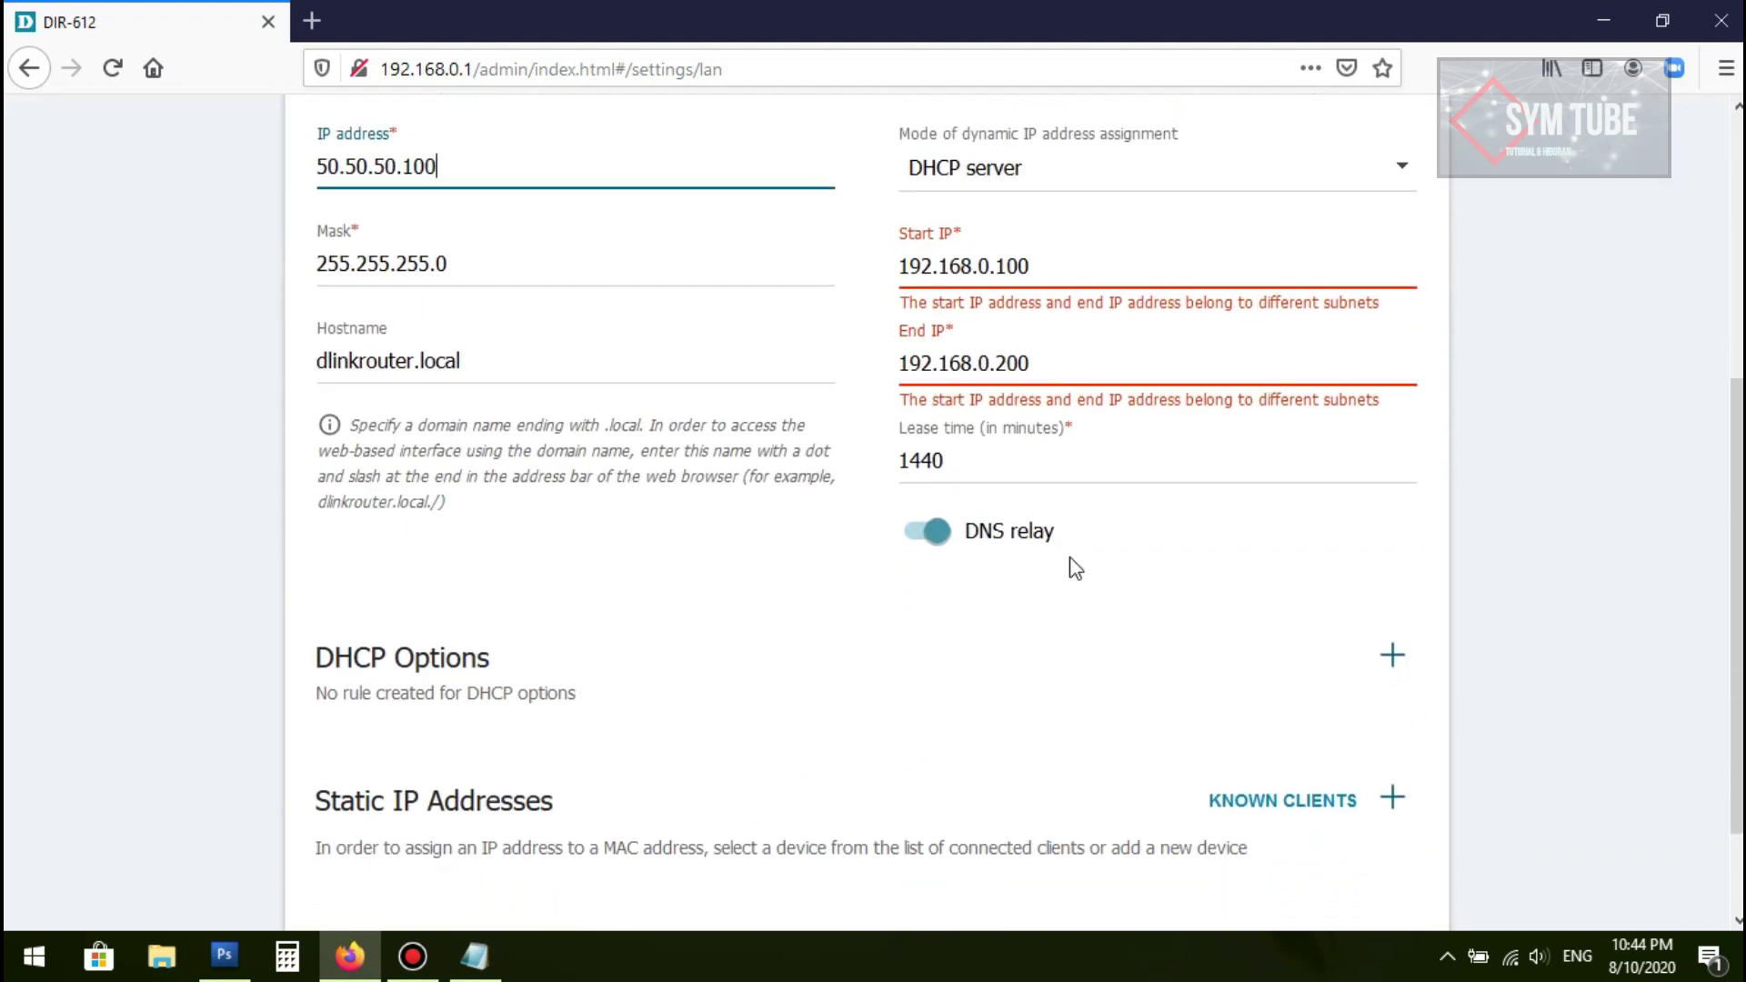
pyautogui.click(941, 471)
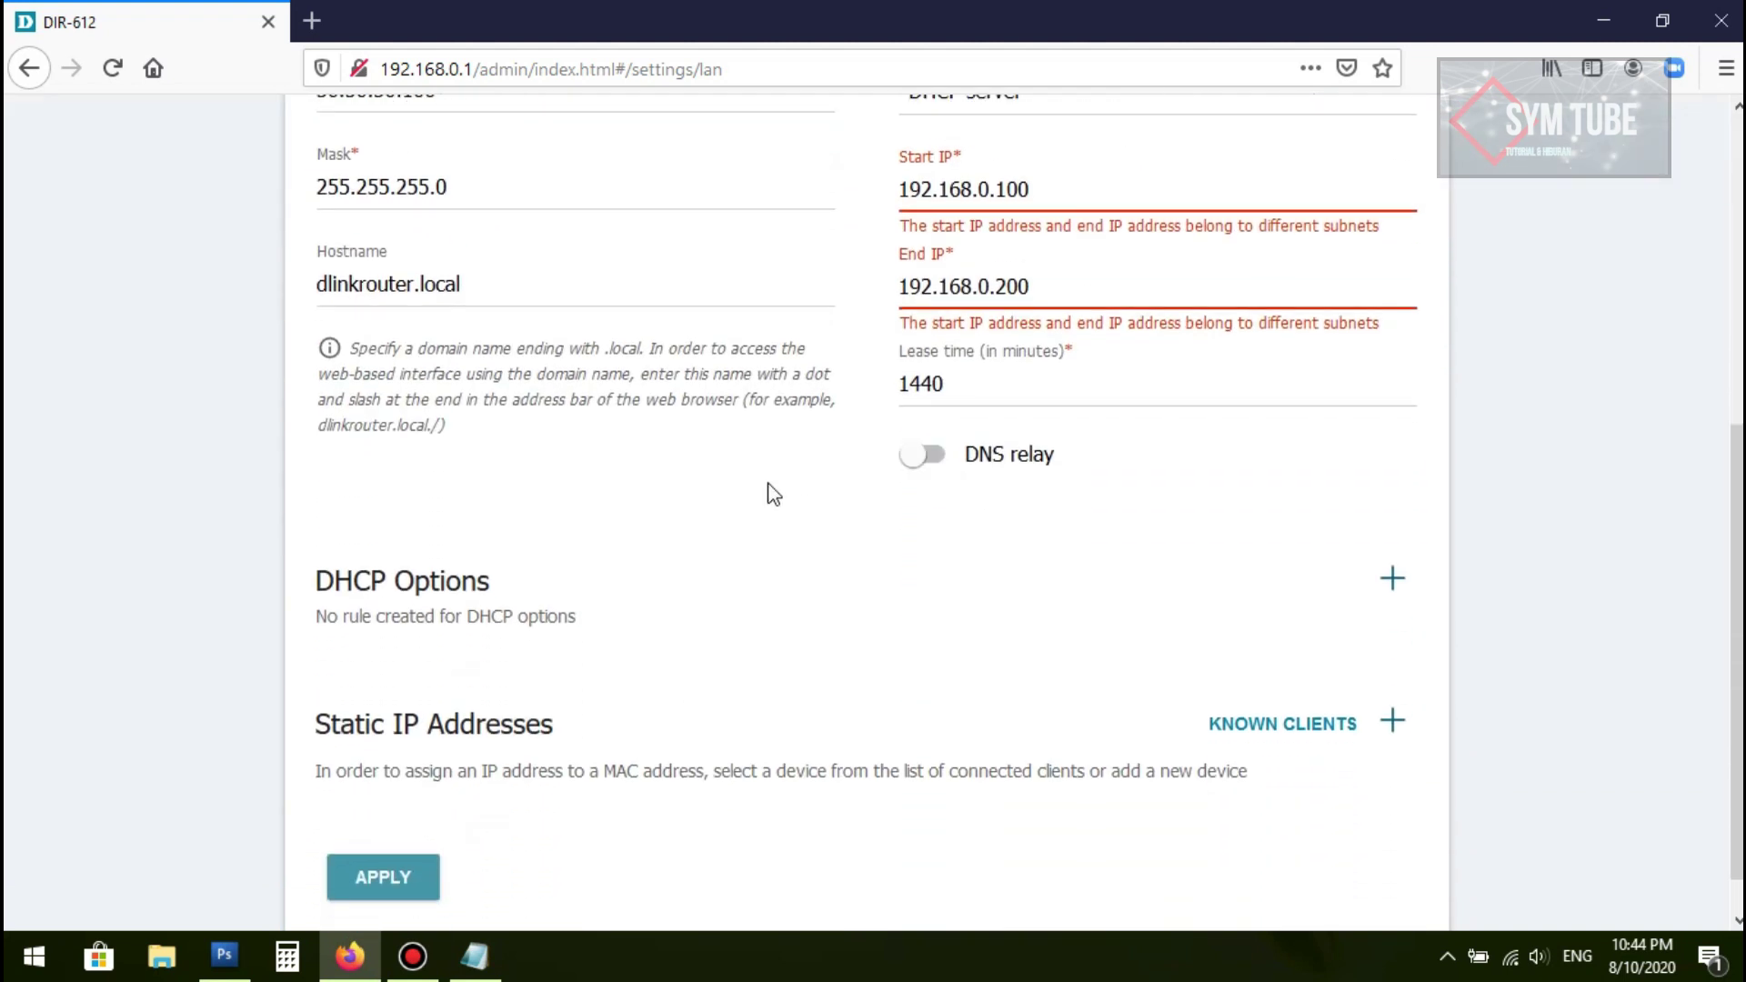
pyautogui.scroll(5, 767, 491)
# Step: Check the subnet mask is 255.255.255.0 and return to the page top
pyautogui.click(537, 600)
pyautogui.scroll(-1, 546, 600)
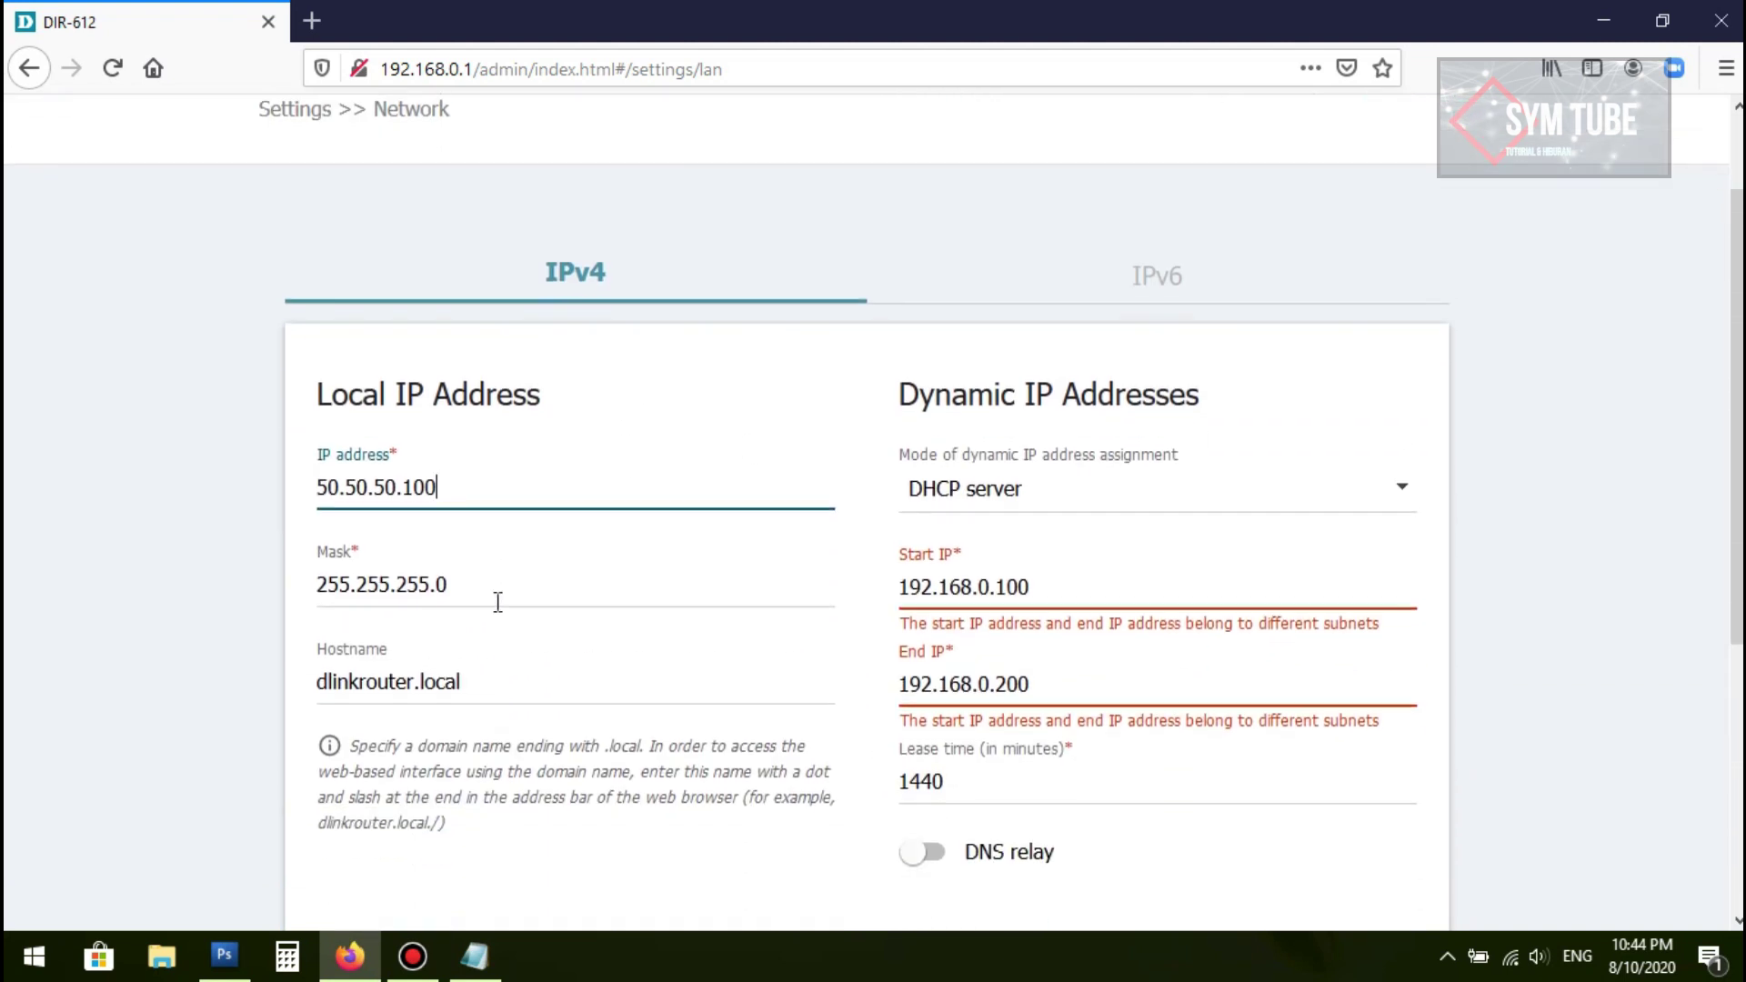
pyautogui.click(454, 583)
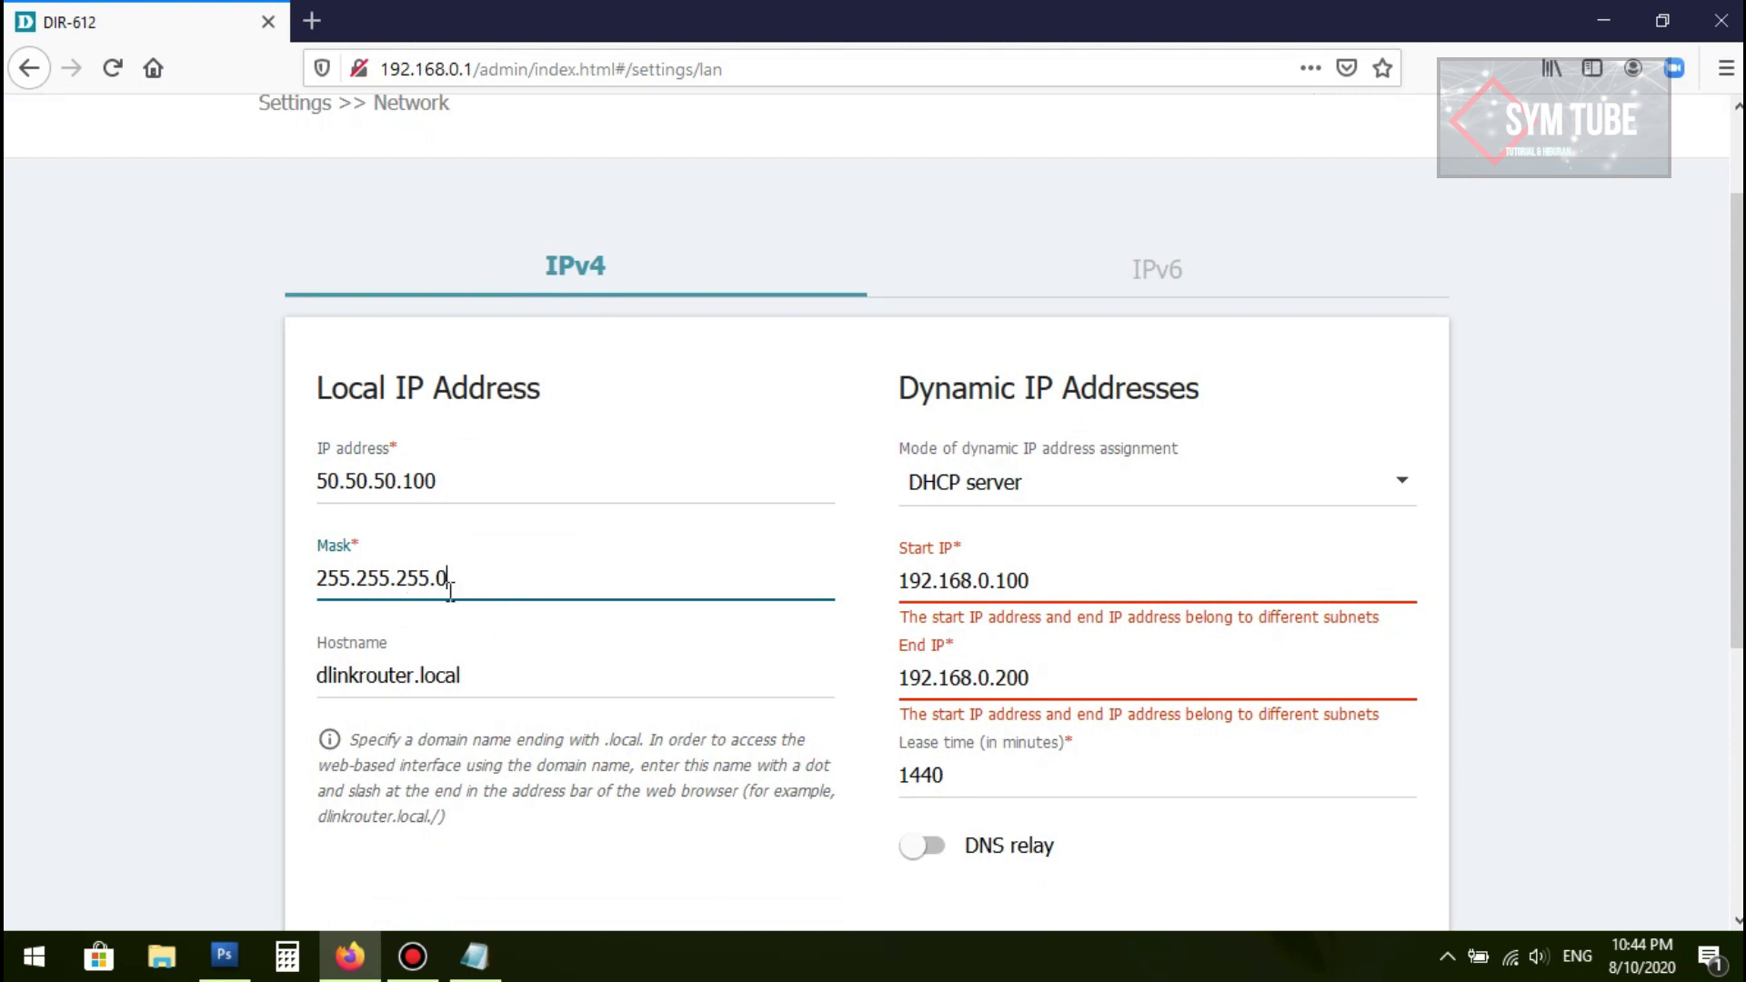
pyautogui.scroll(-3, 518, 573)
pyautogui.scroll(-2, 530, 507)
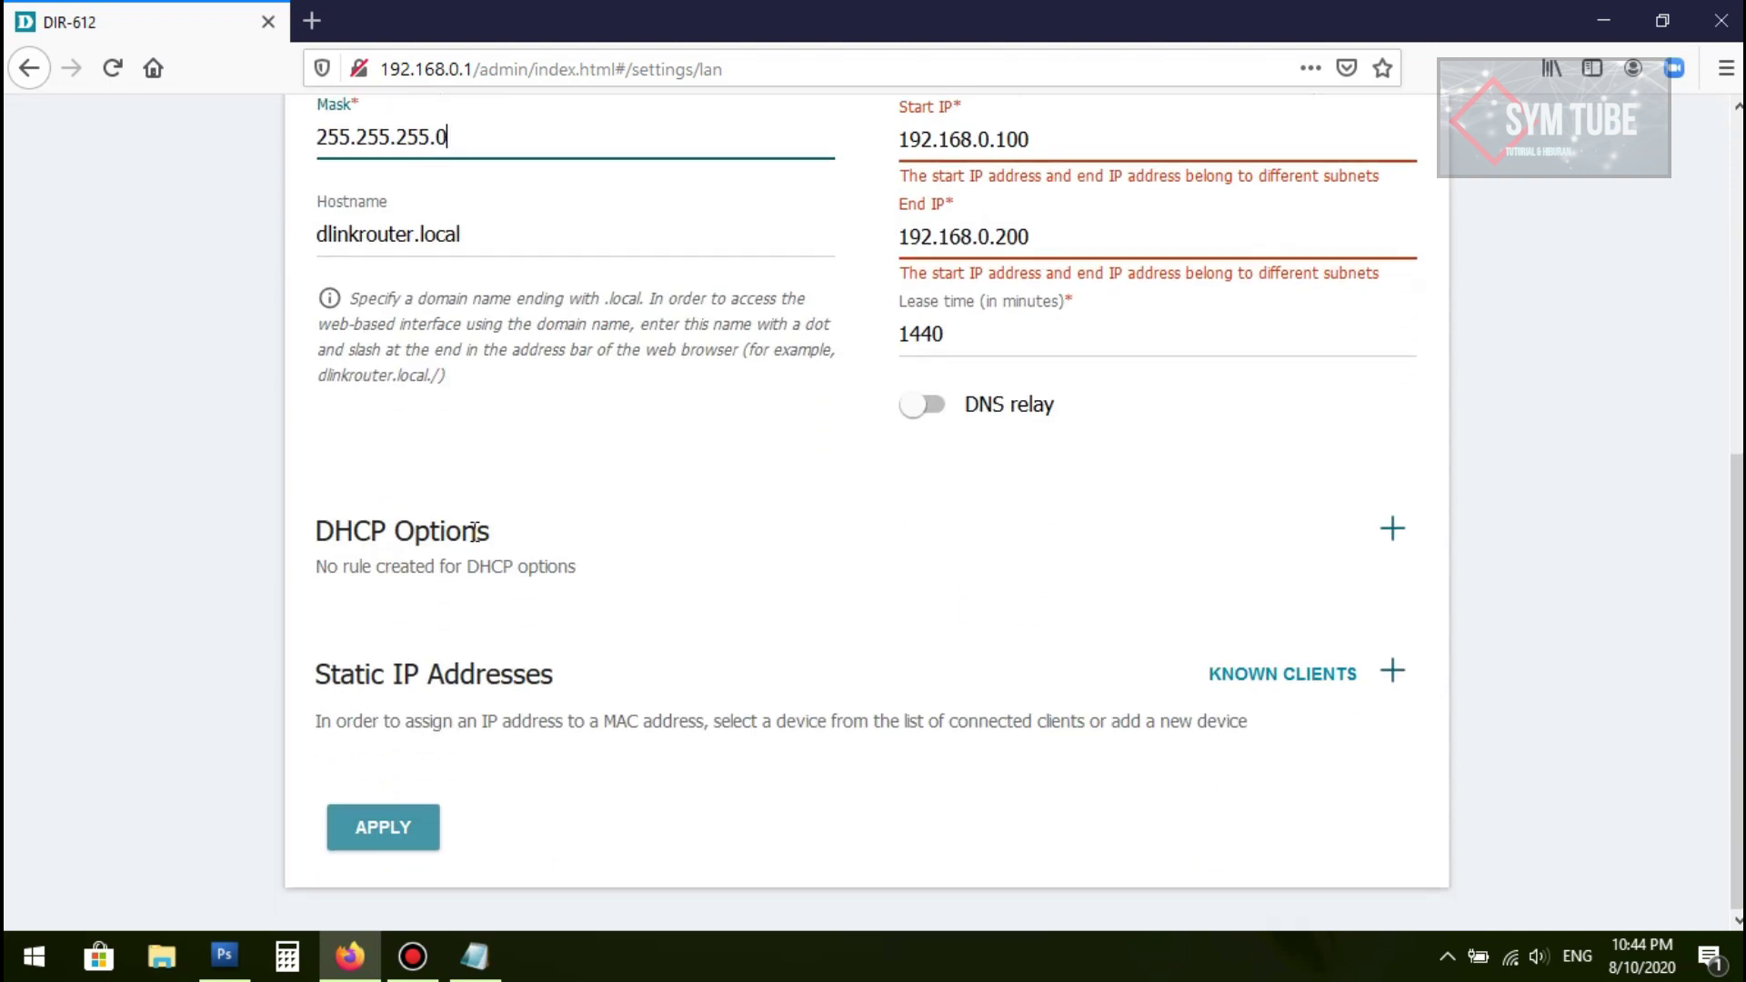
pyautogui.scroll(2, 491, 541)
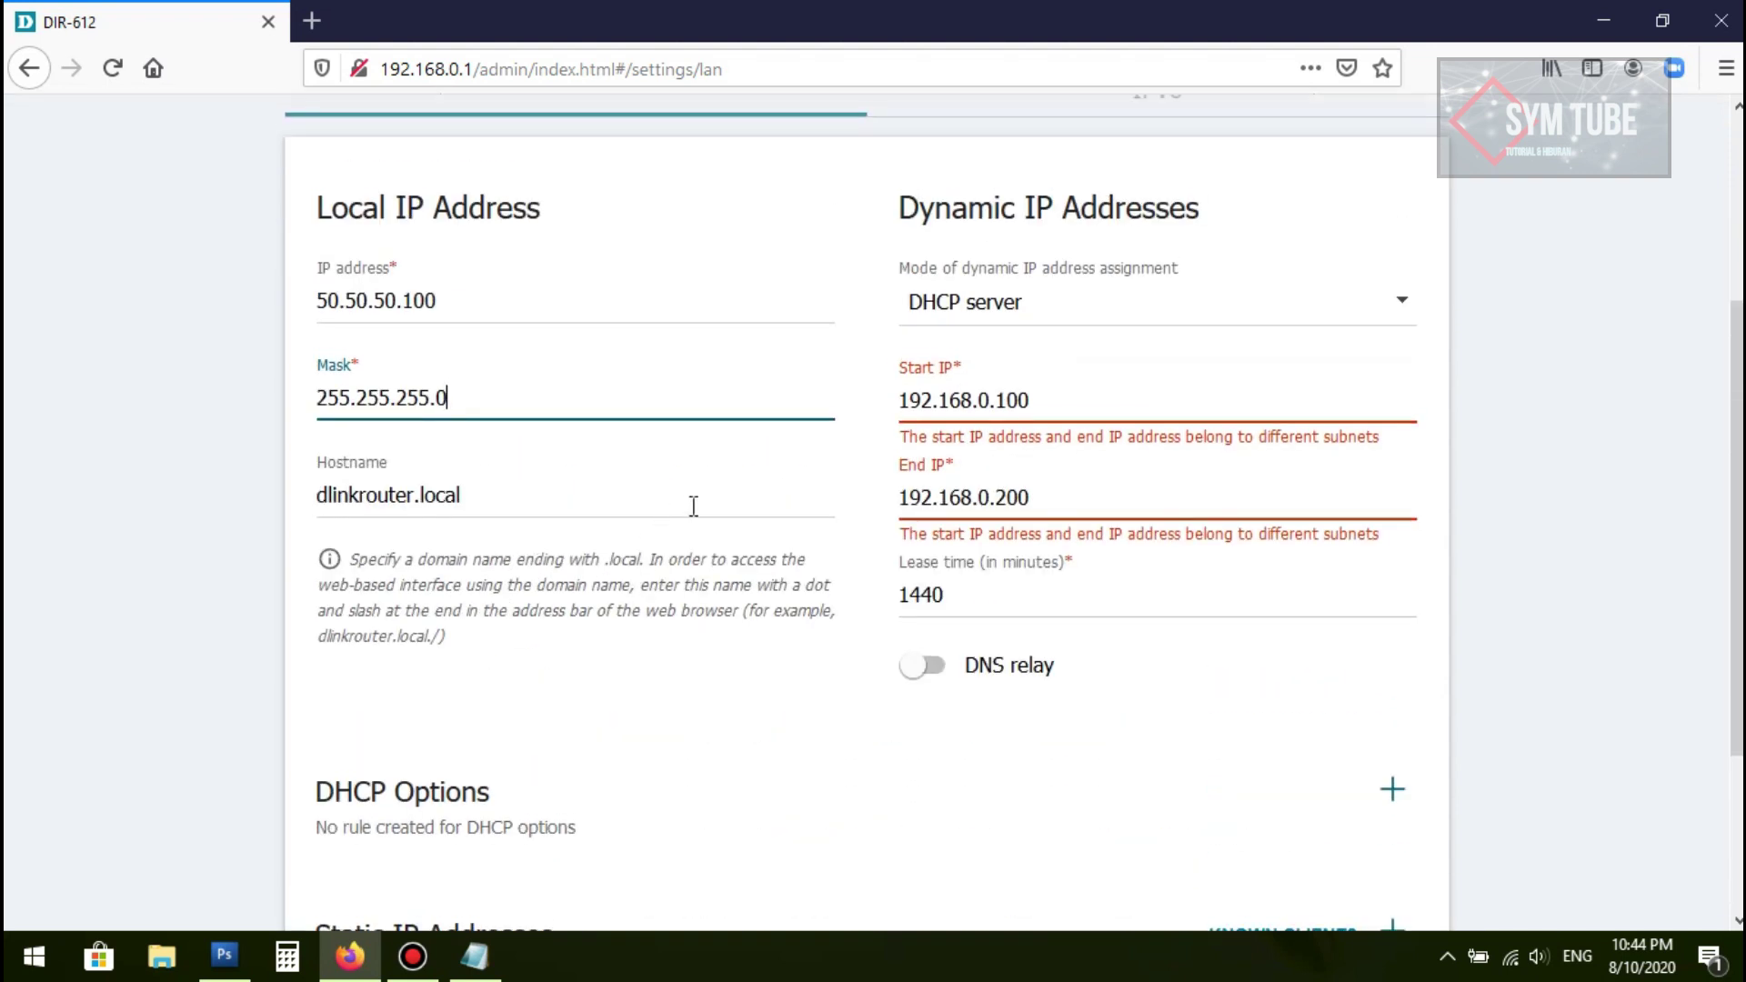
pyautogui.scroll(4, 694, 503)
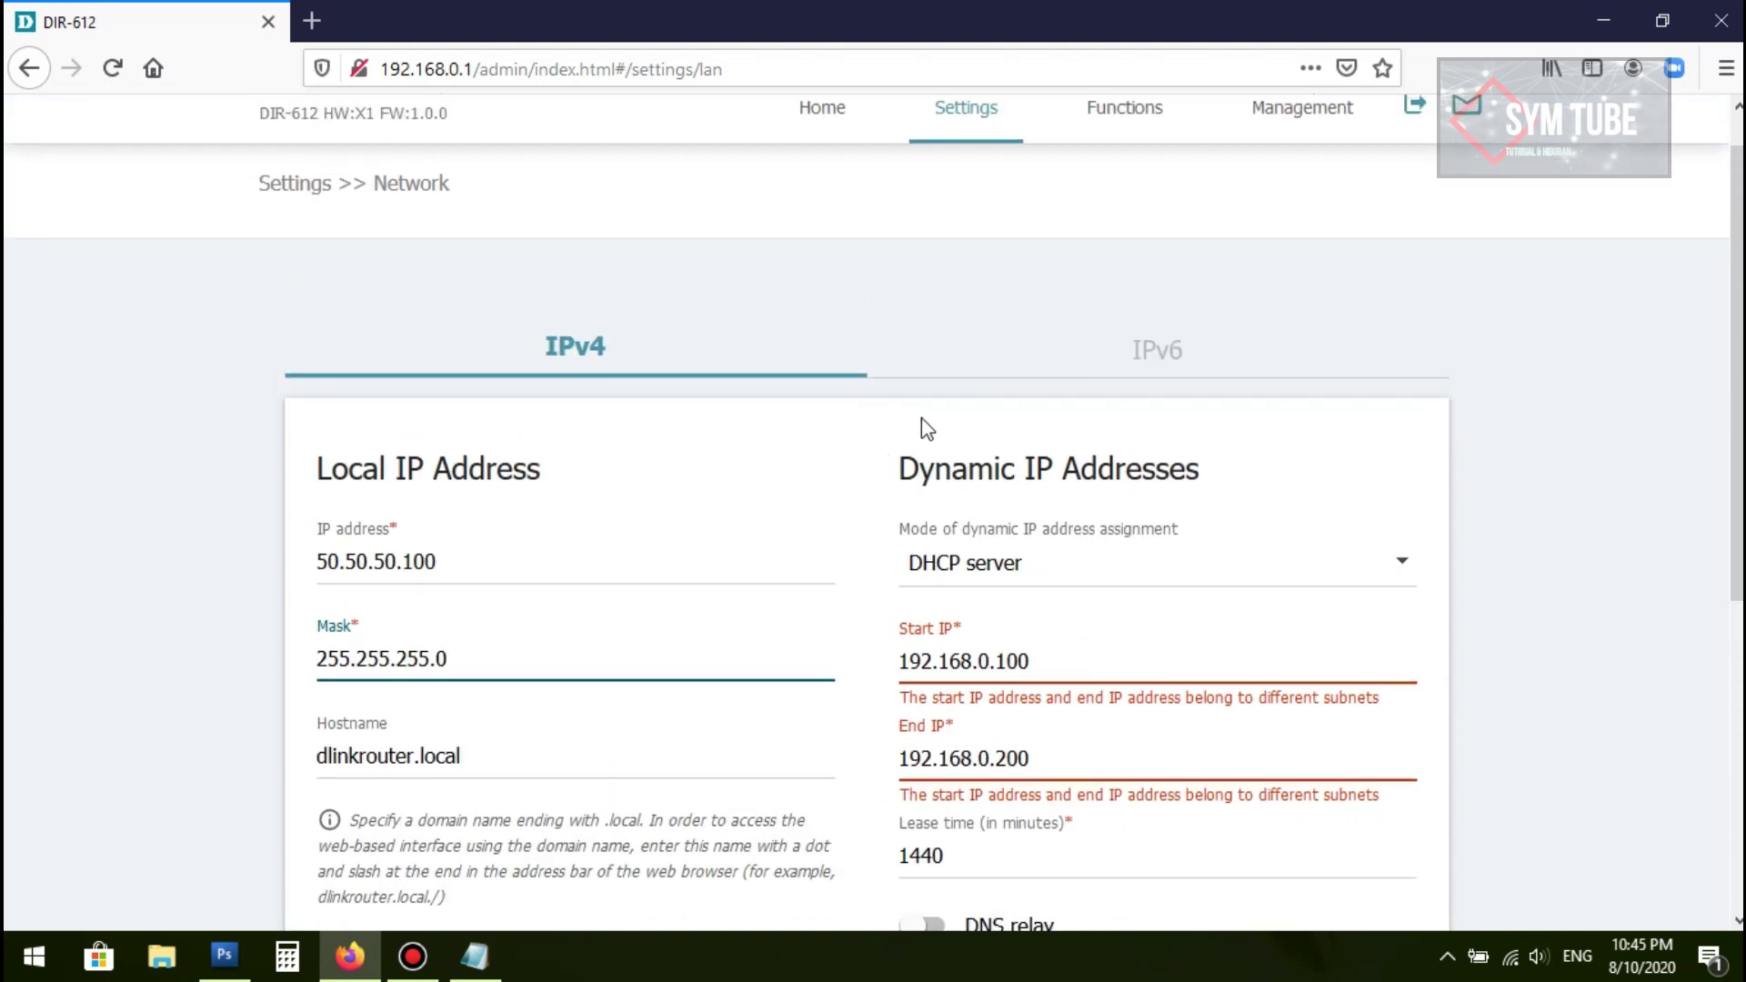
# Step: Set 'Mode of dynamic IP address assignment' to Disable, switching off the DHCP server
pyautogui.click(1009, 573)
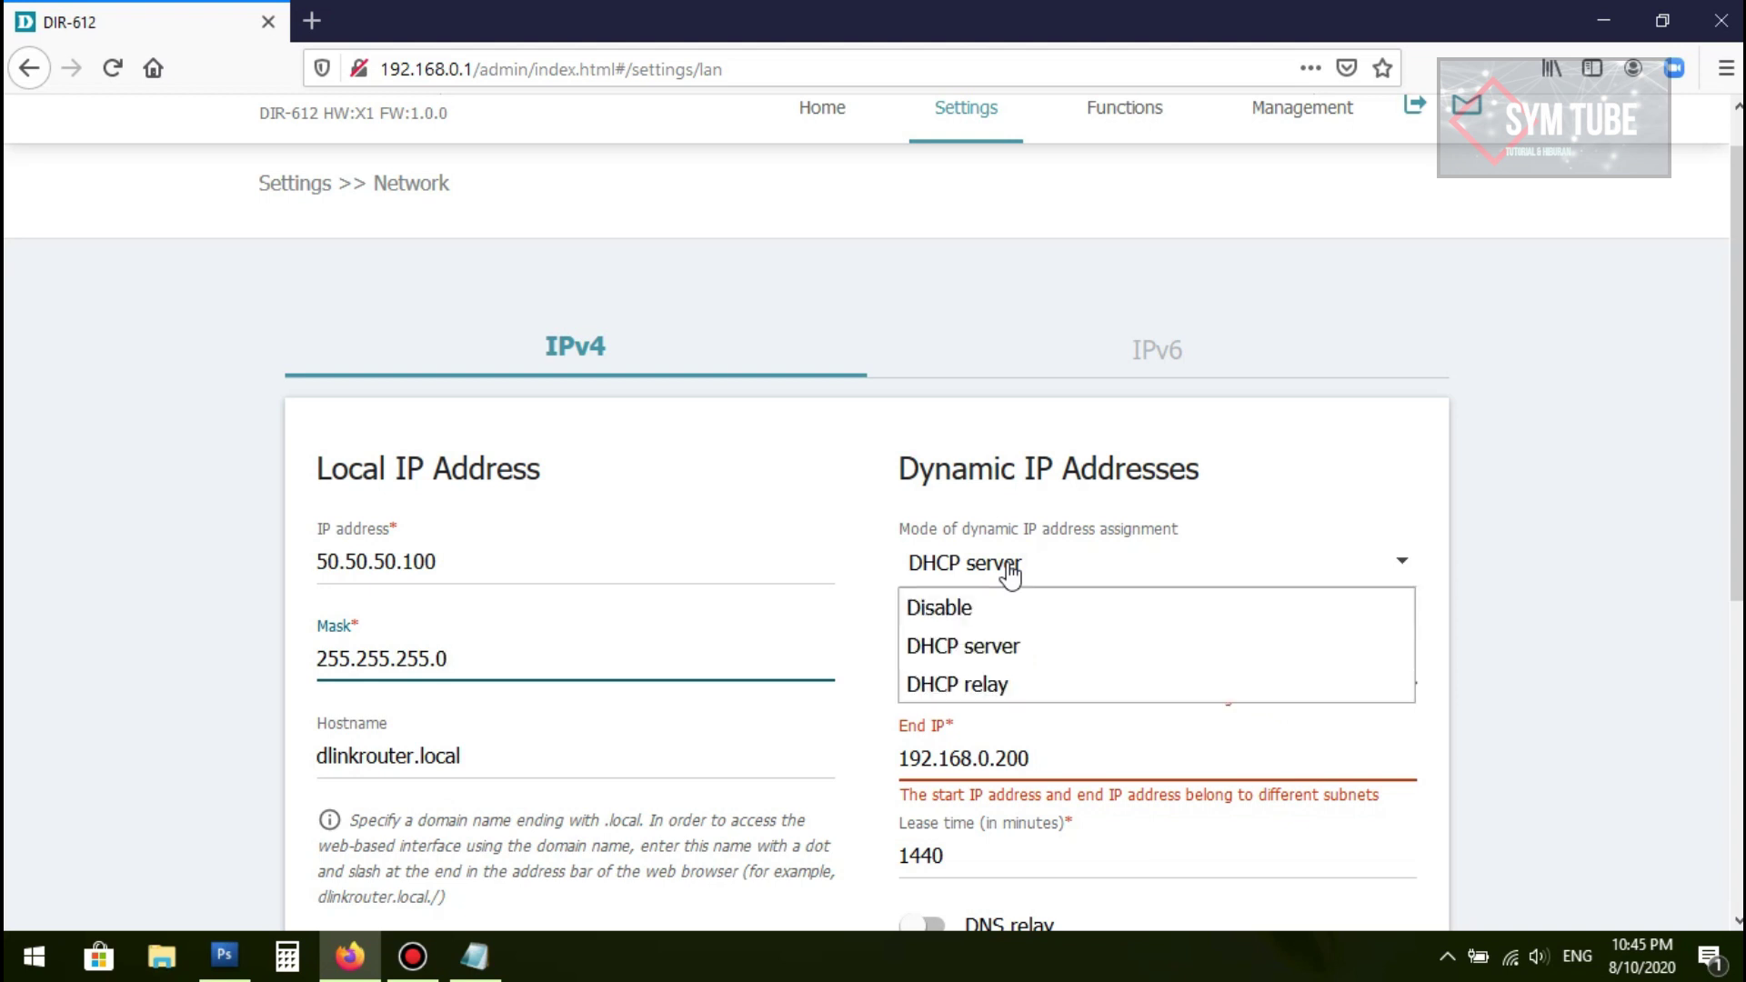
pyautogui.click(991, 601)
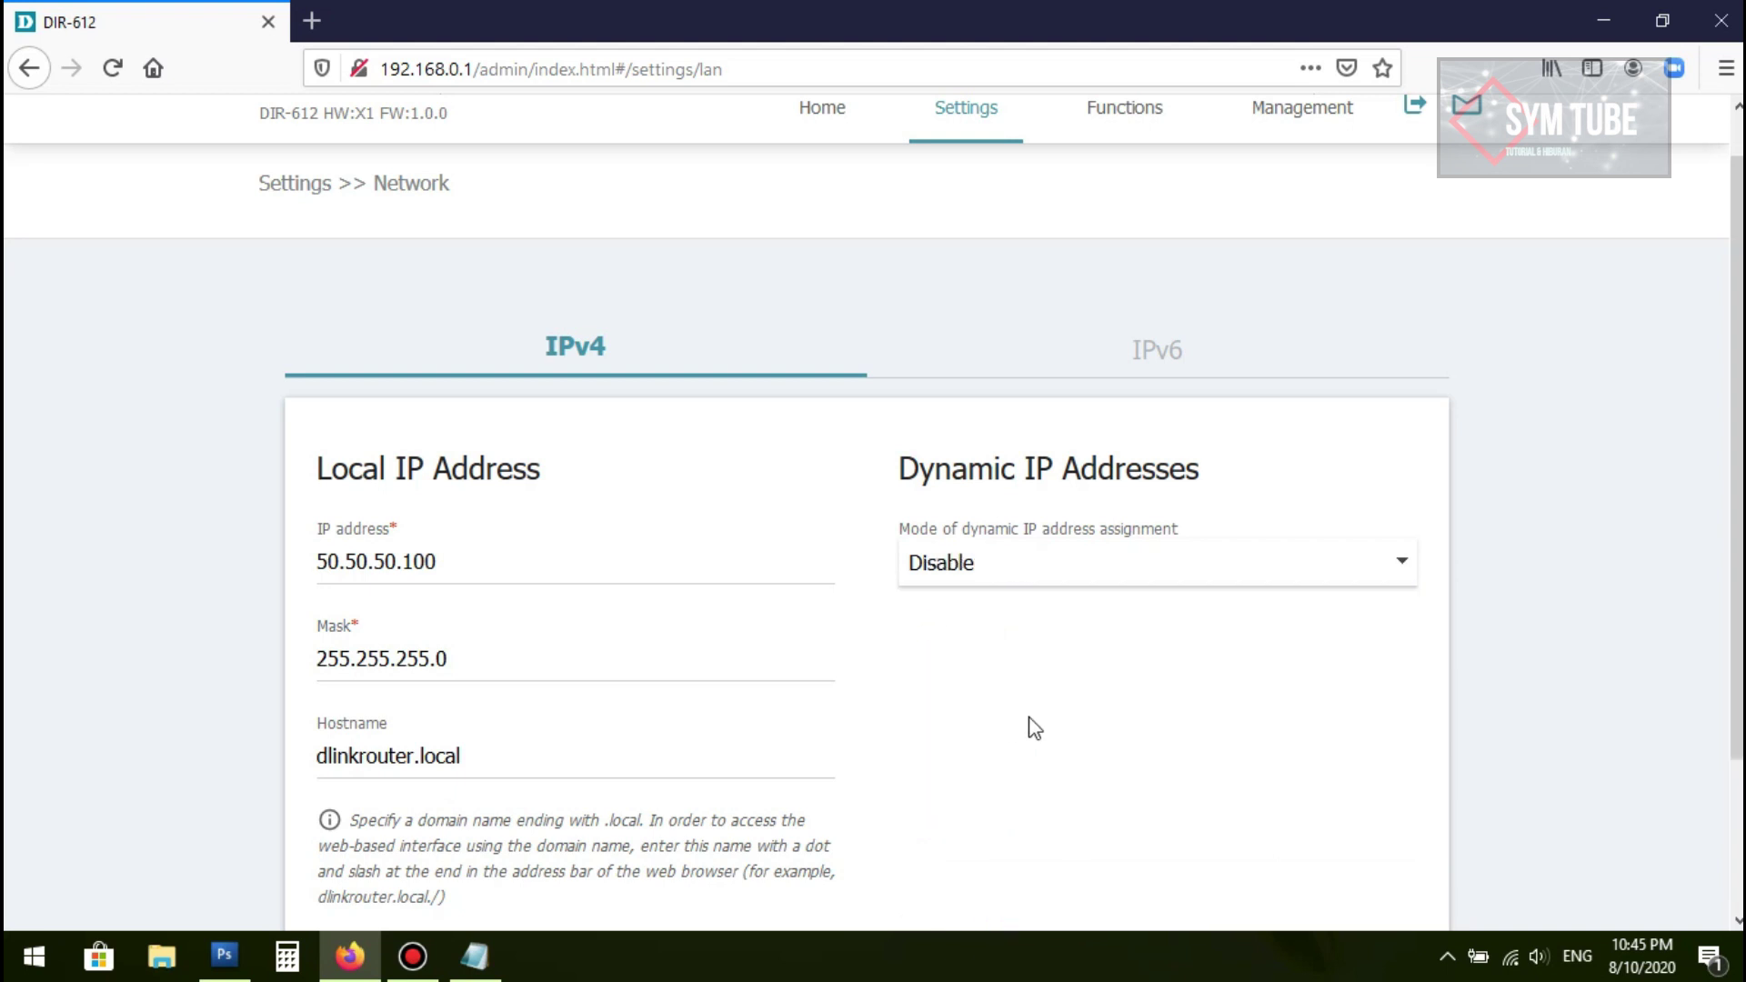
pyautogui.scroll(-2, 1032, 728)
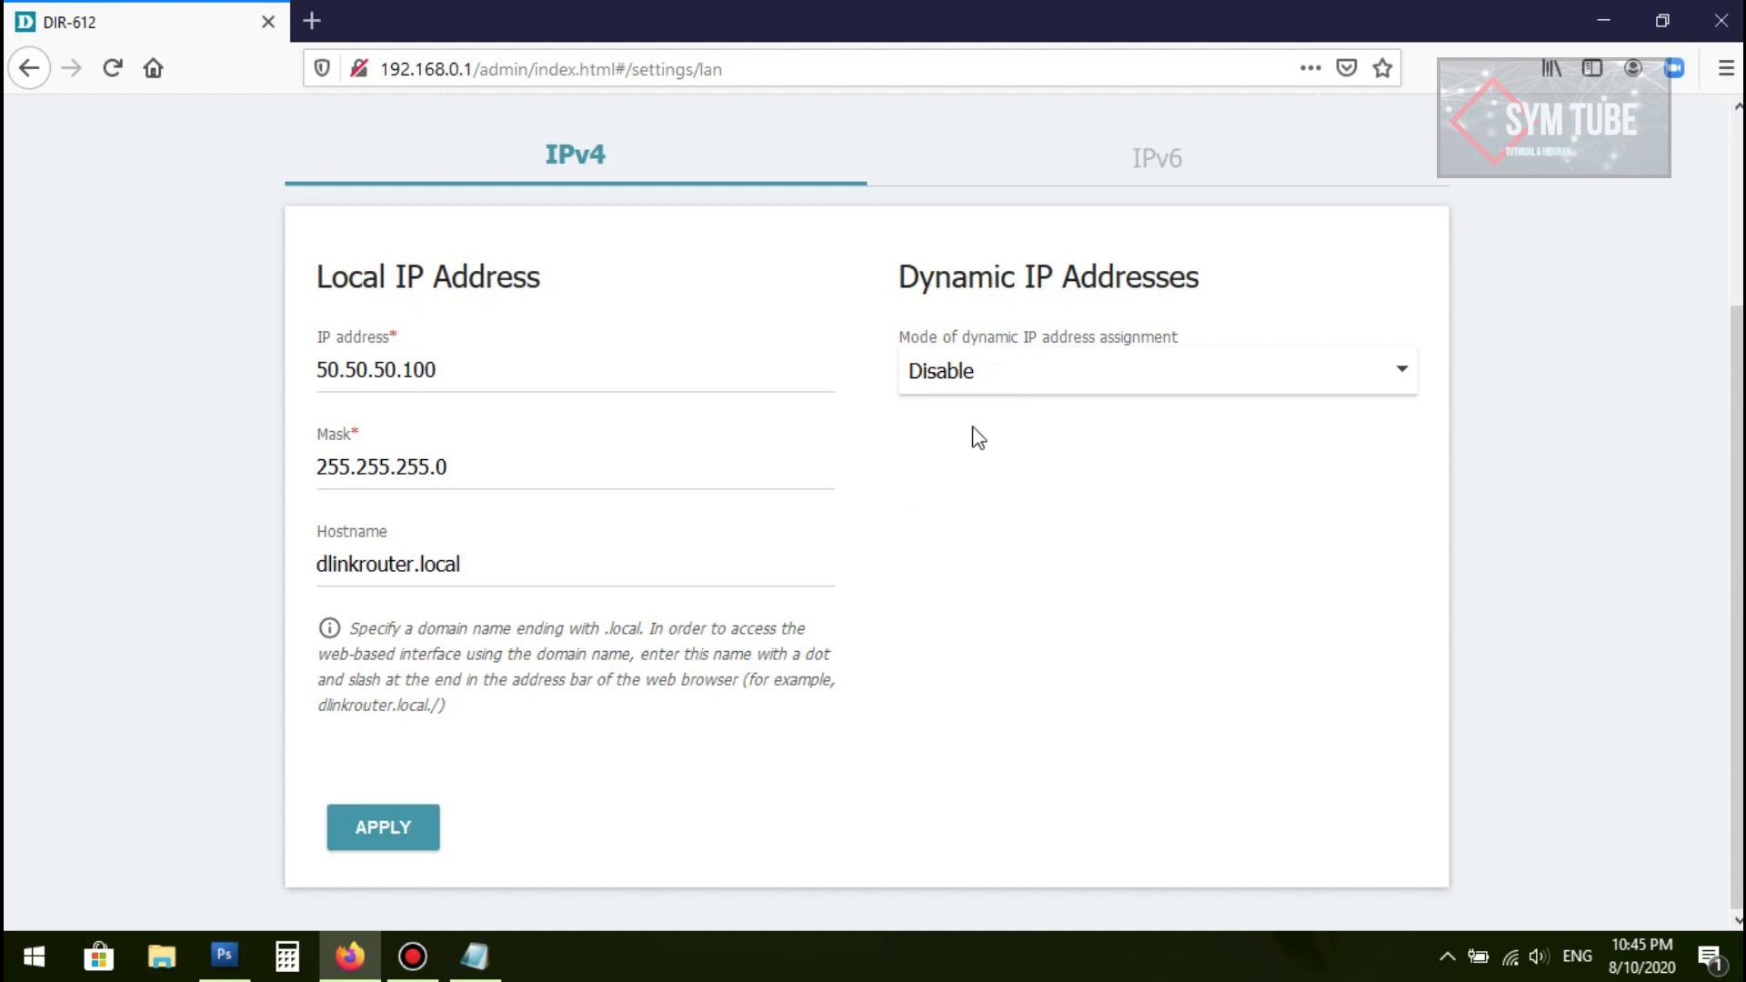
pyautogui.scroll(2, 978, 423)
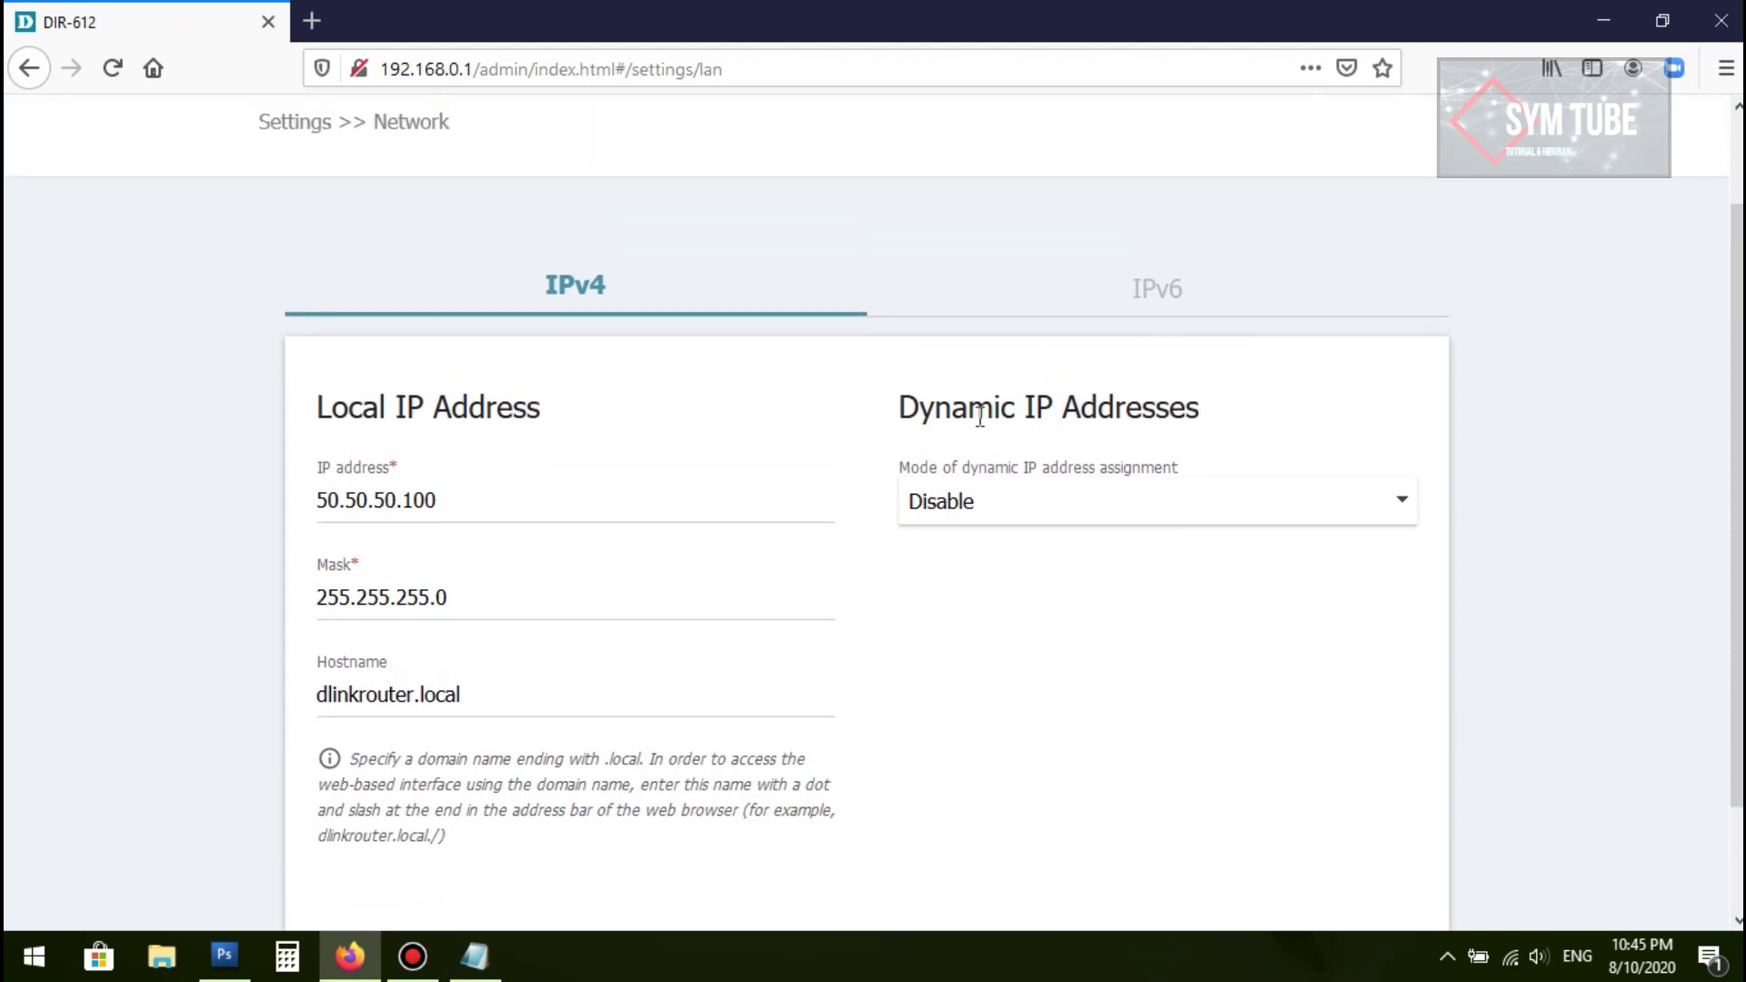
pyautogui.click(992, 505)
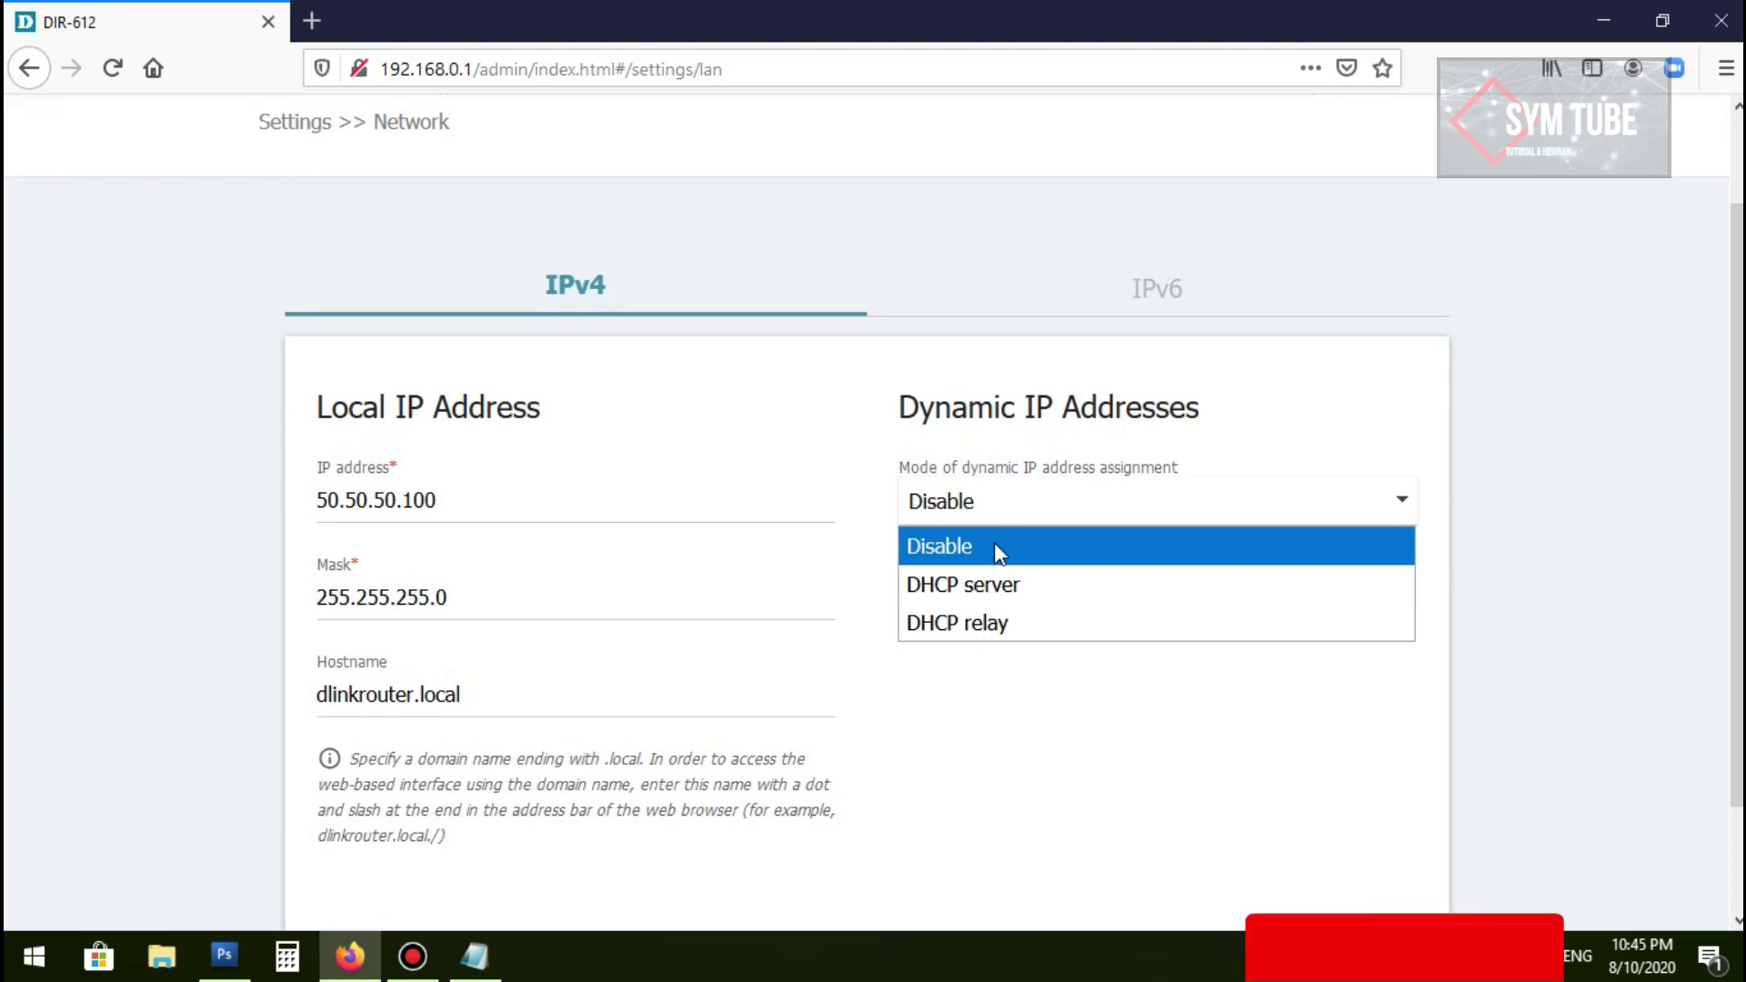
pyautogui.click(993, 545)
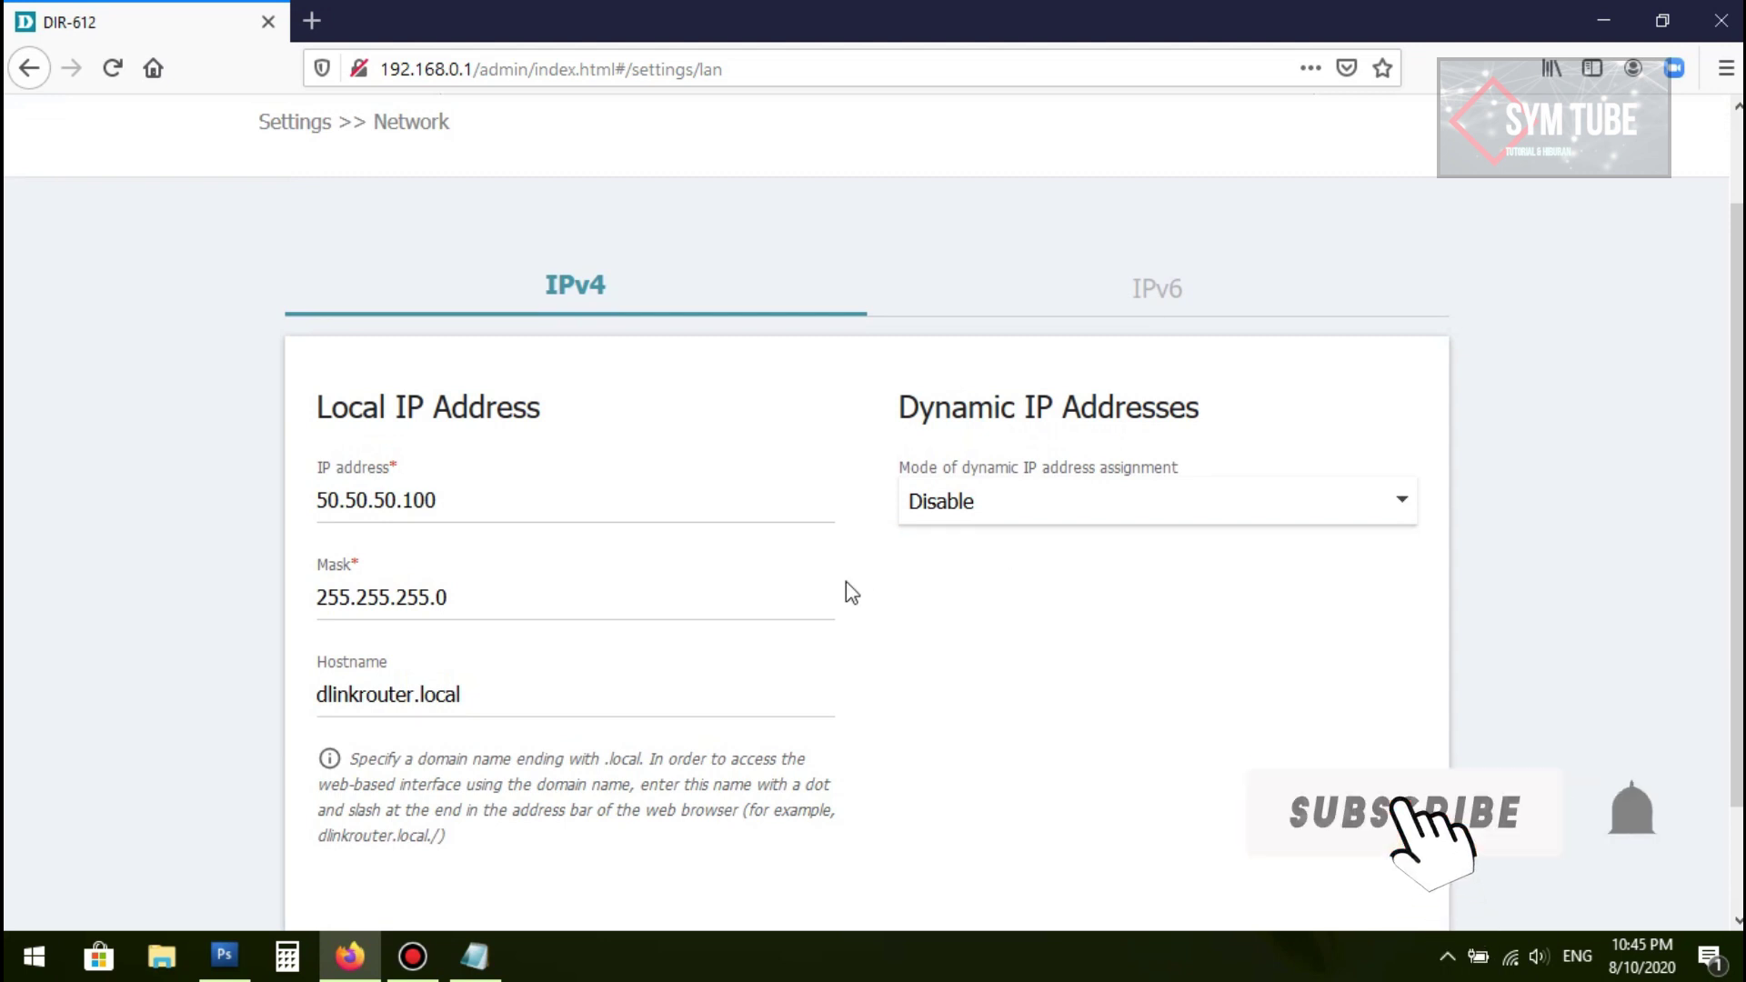
pyautogui.scroll(-2, 845, 591)
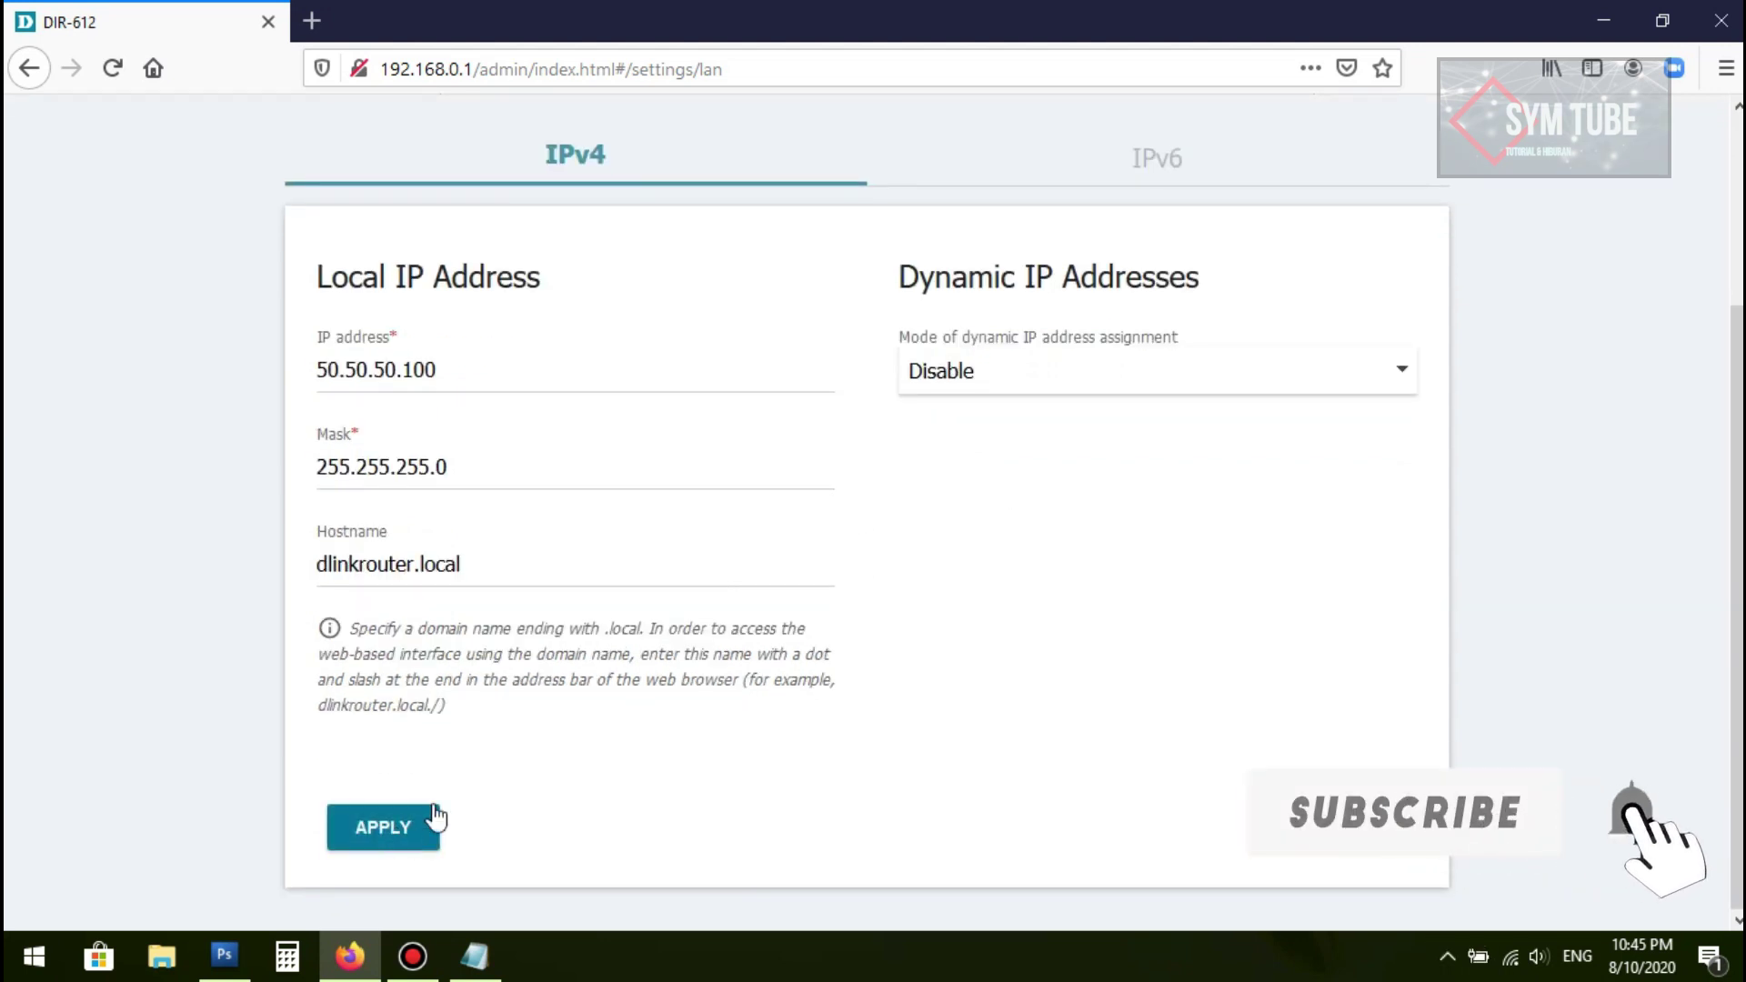
# Step: Apply the 50.50.50.100 LAN and DHCP-off settings, confirming the router restart
pyautogui.click(407, 834)
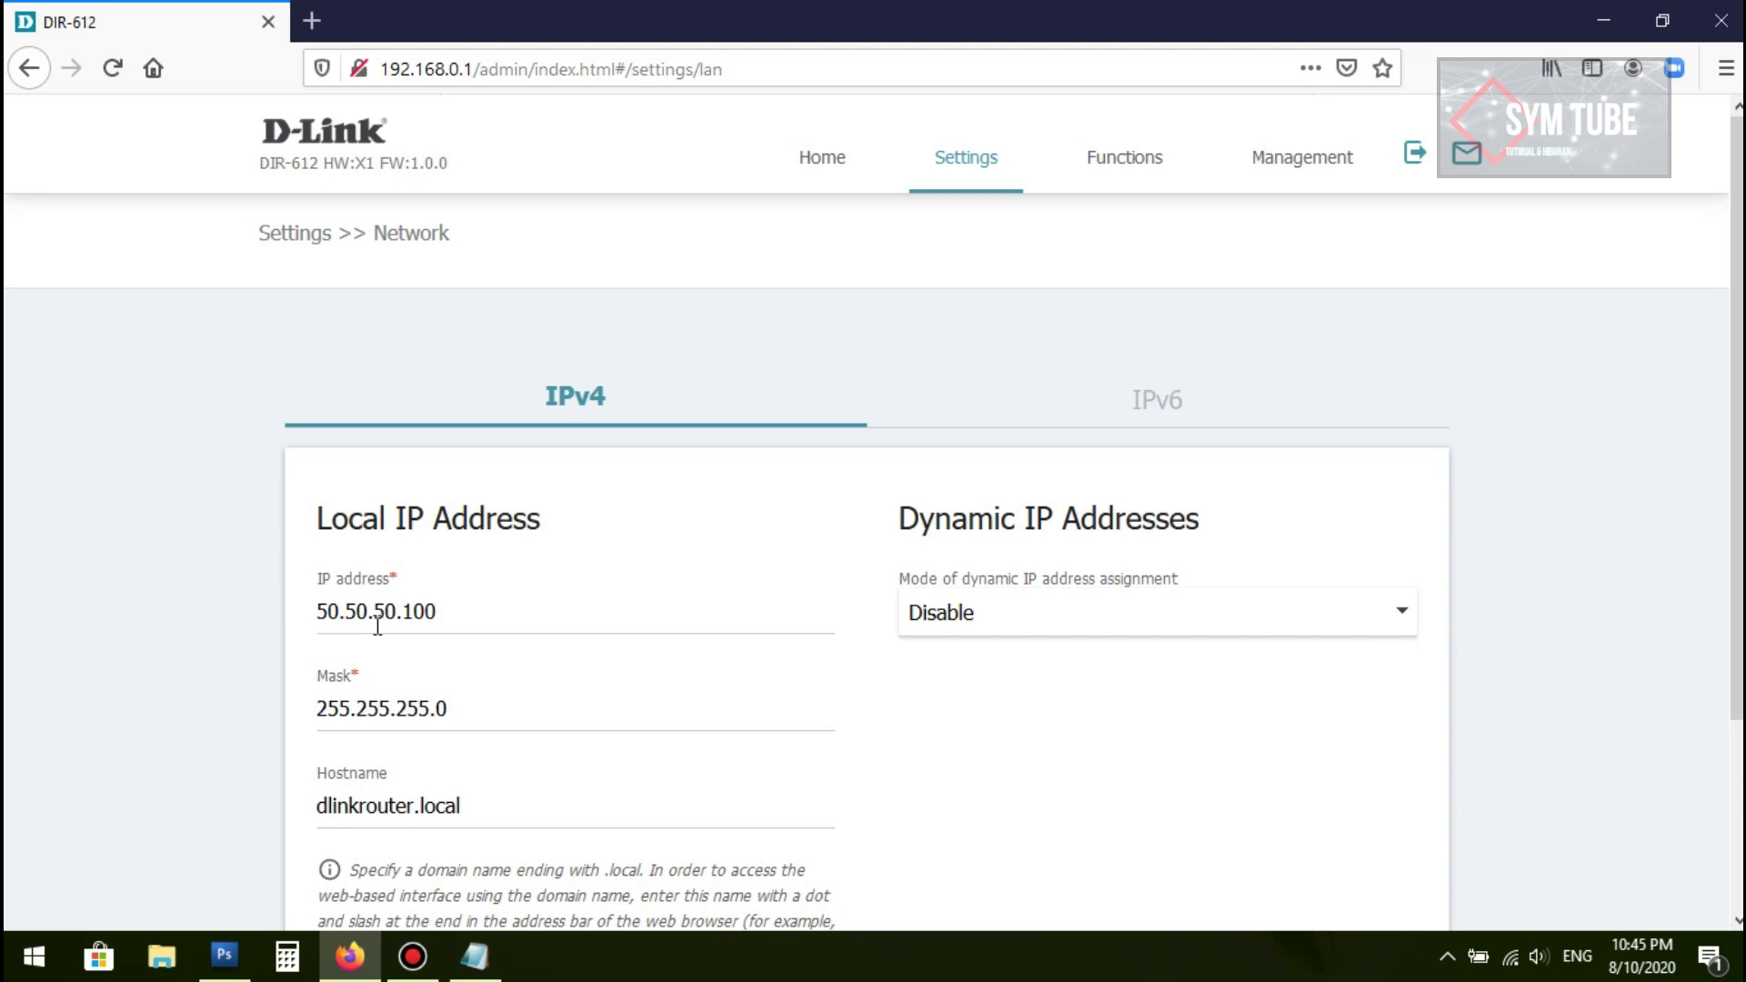
pyautogui.scroll(-3, 410, 628)
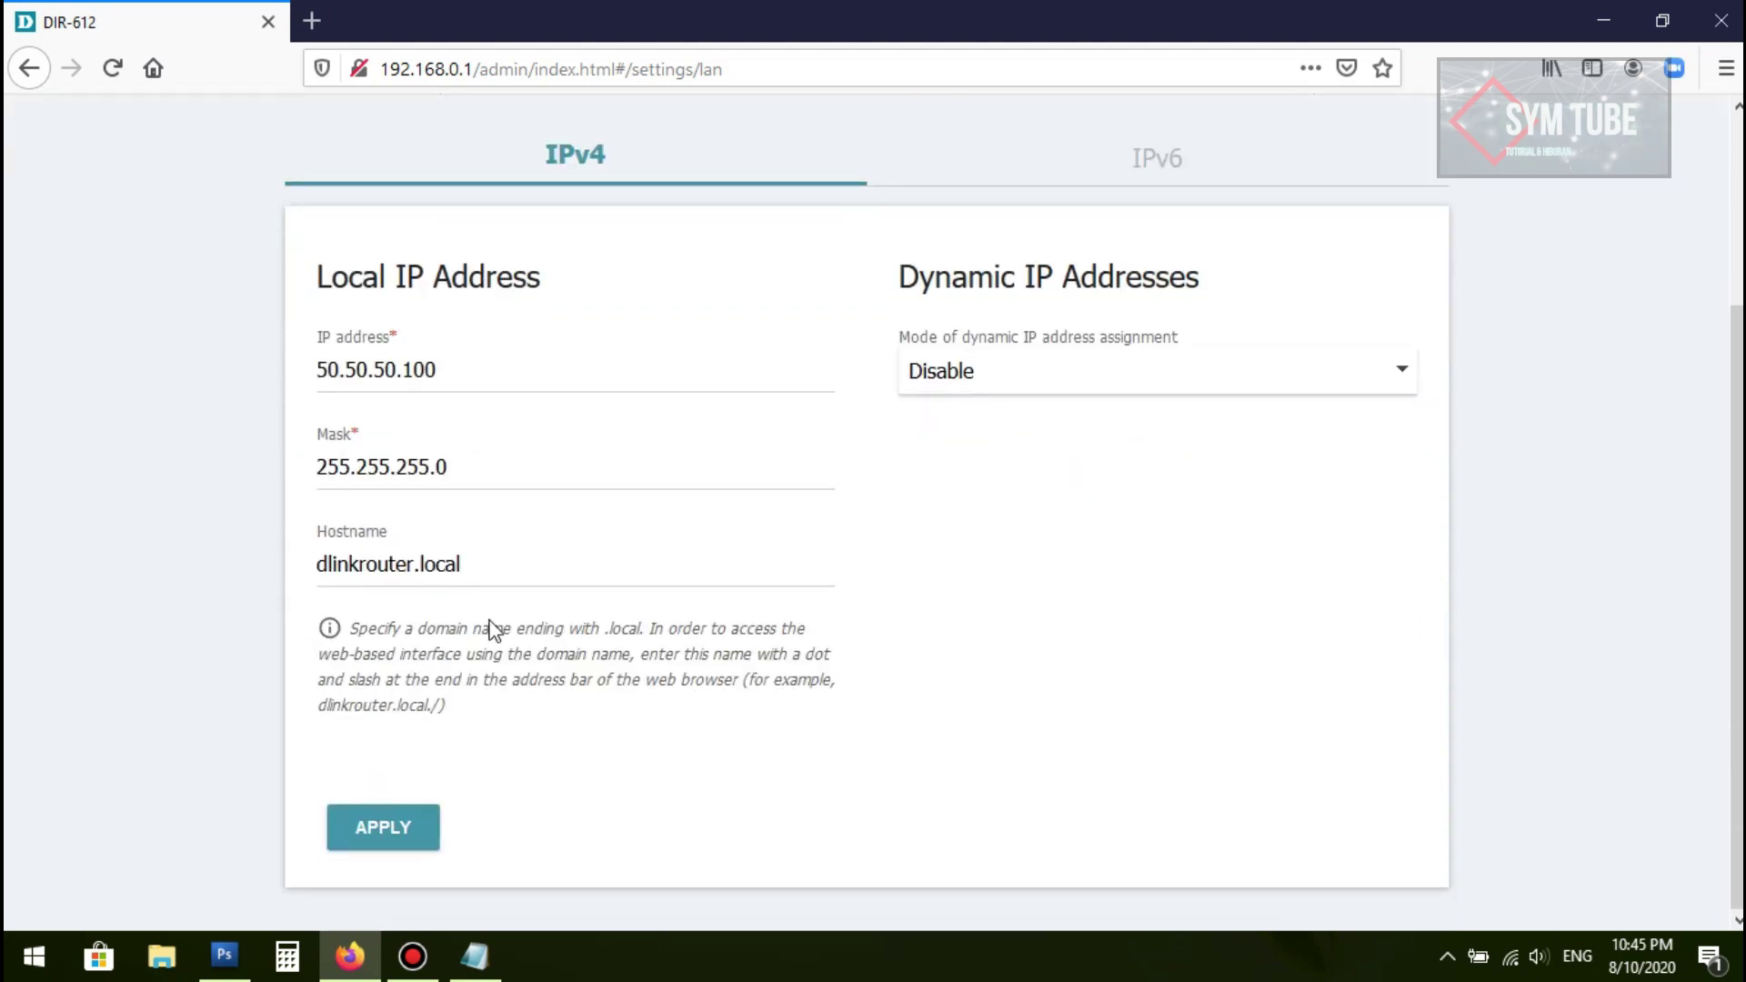
pyautogui.click(406, 834)
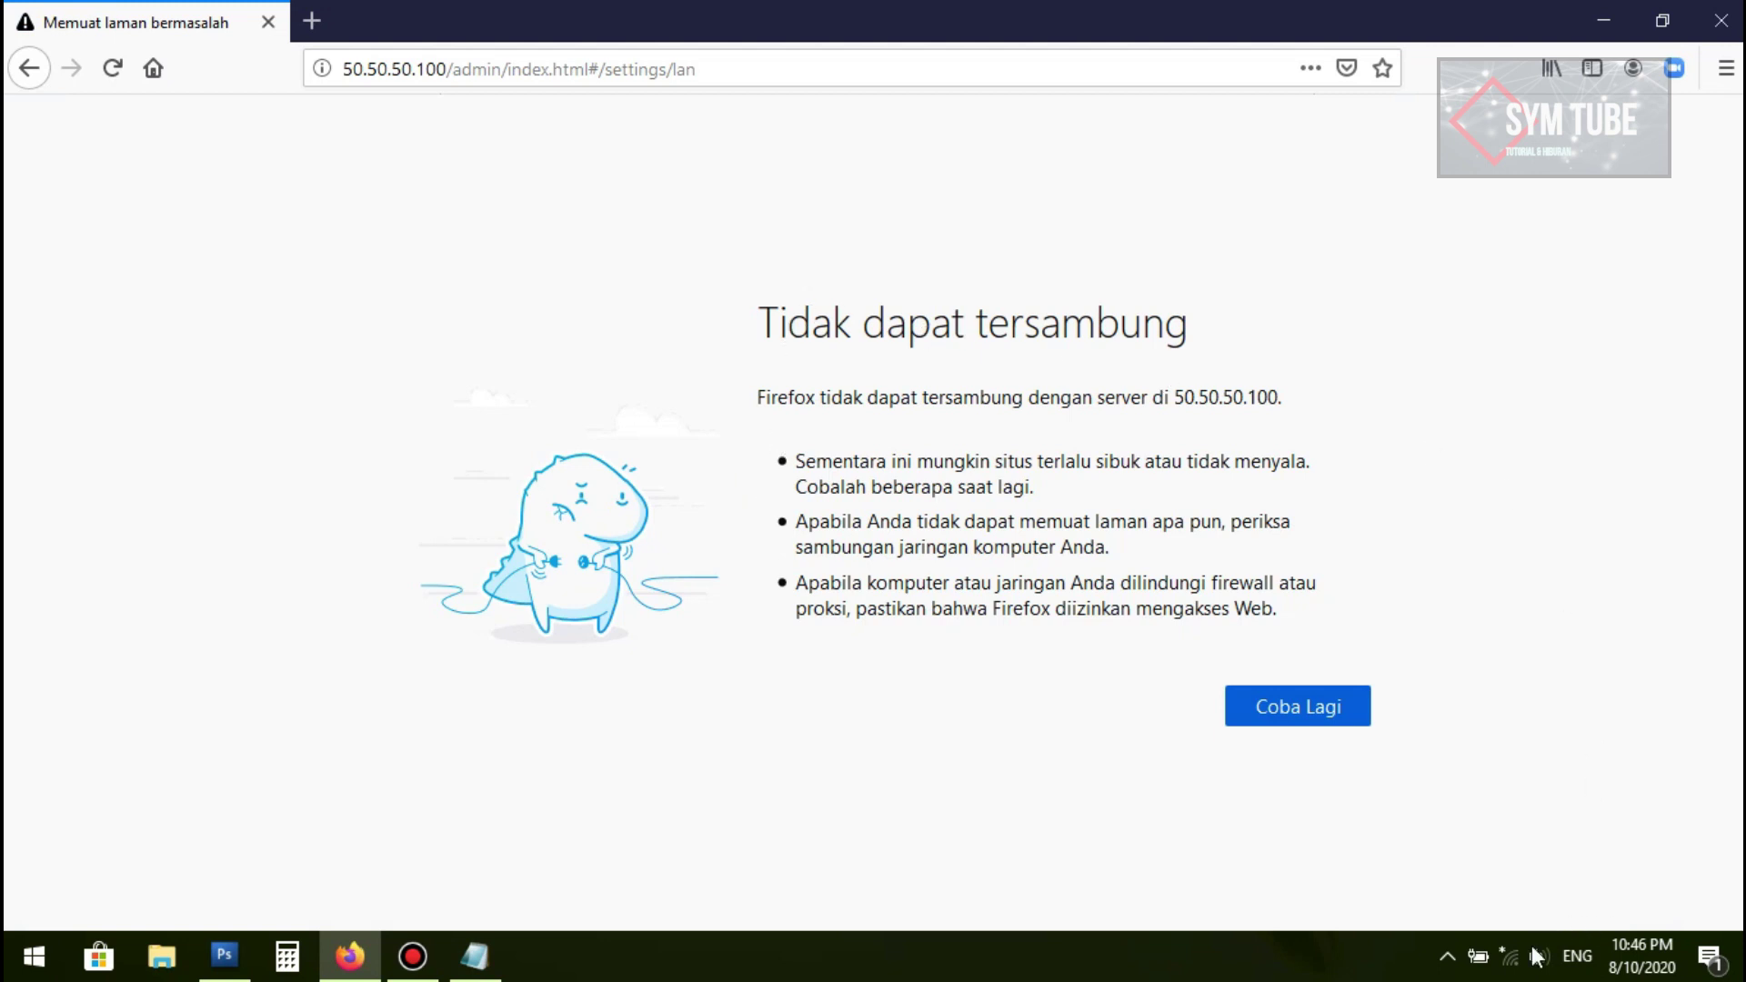
# Step: Reconnect the PC to basmalah.hotspot00 and retry loading 50.50.50.100 in Firefox
pyautogui.click(1514, 970)
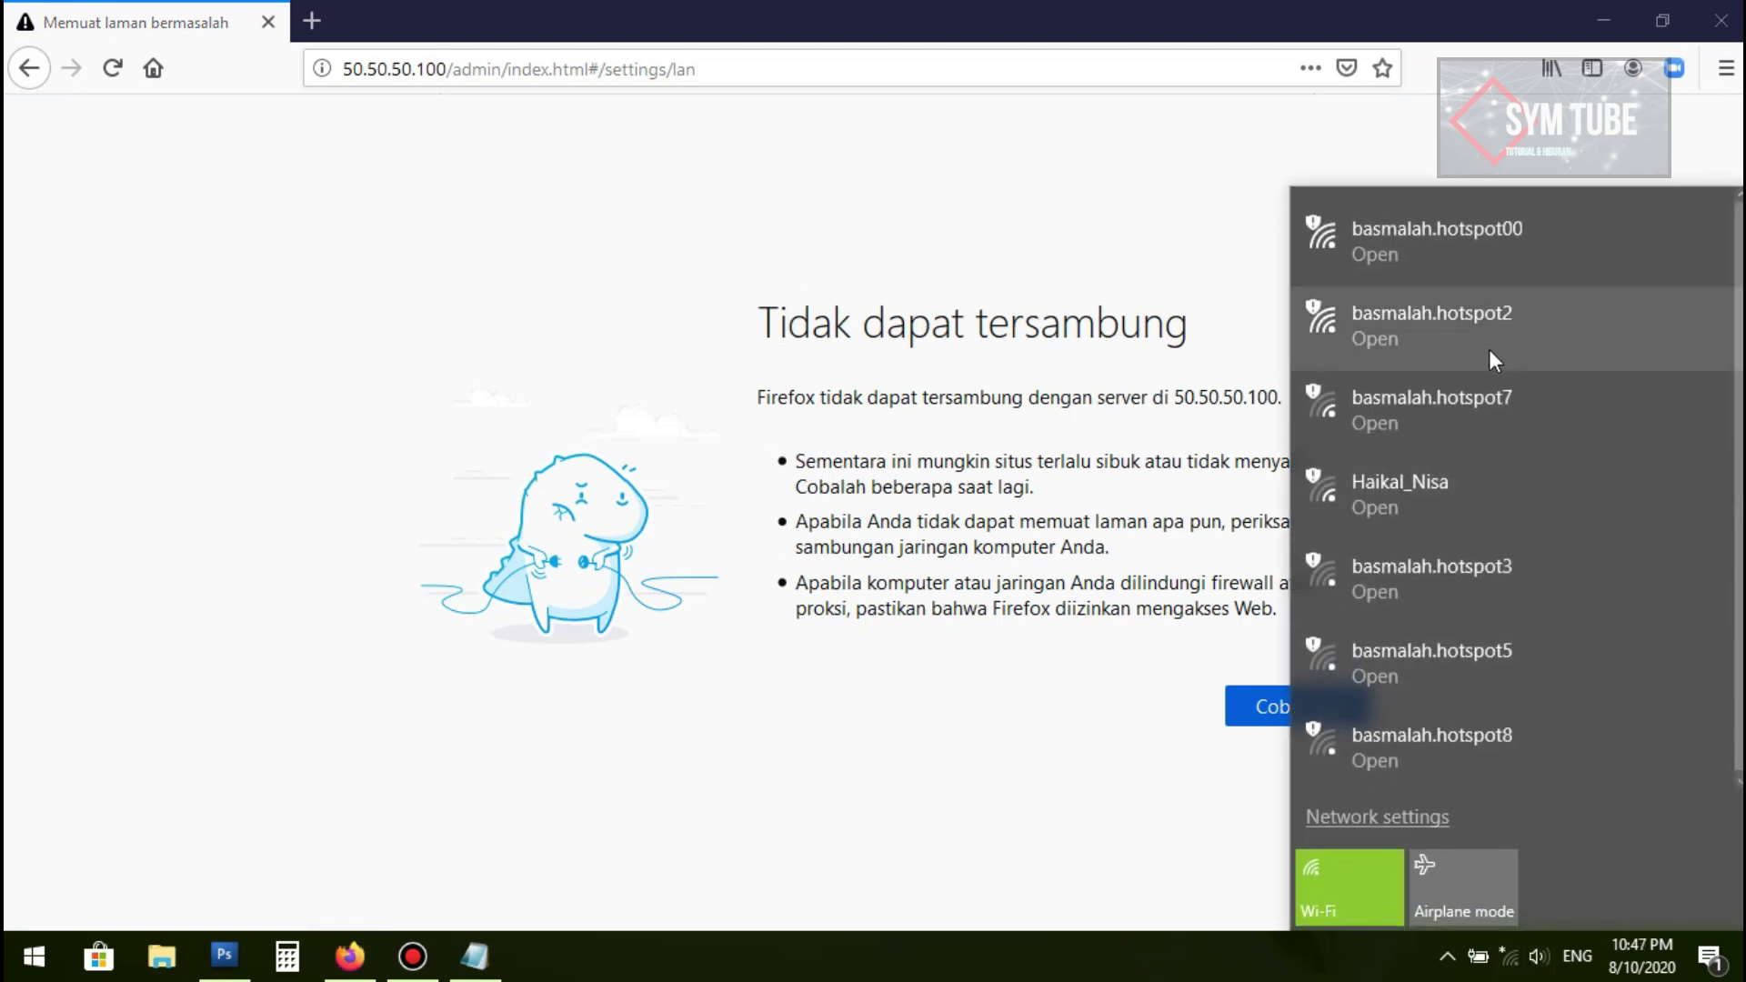
pyautogui.click(1464, 242)
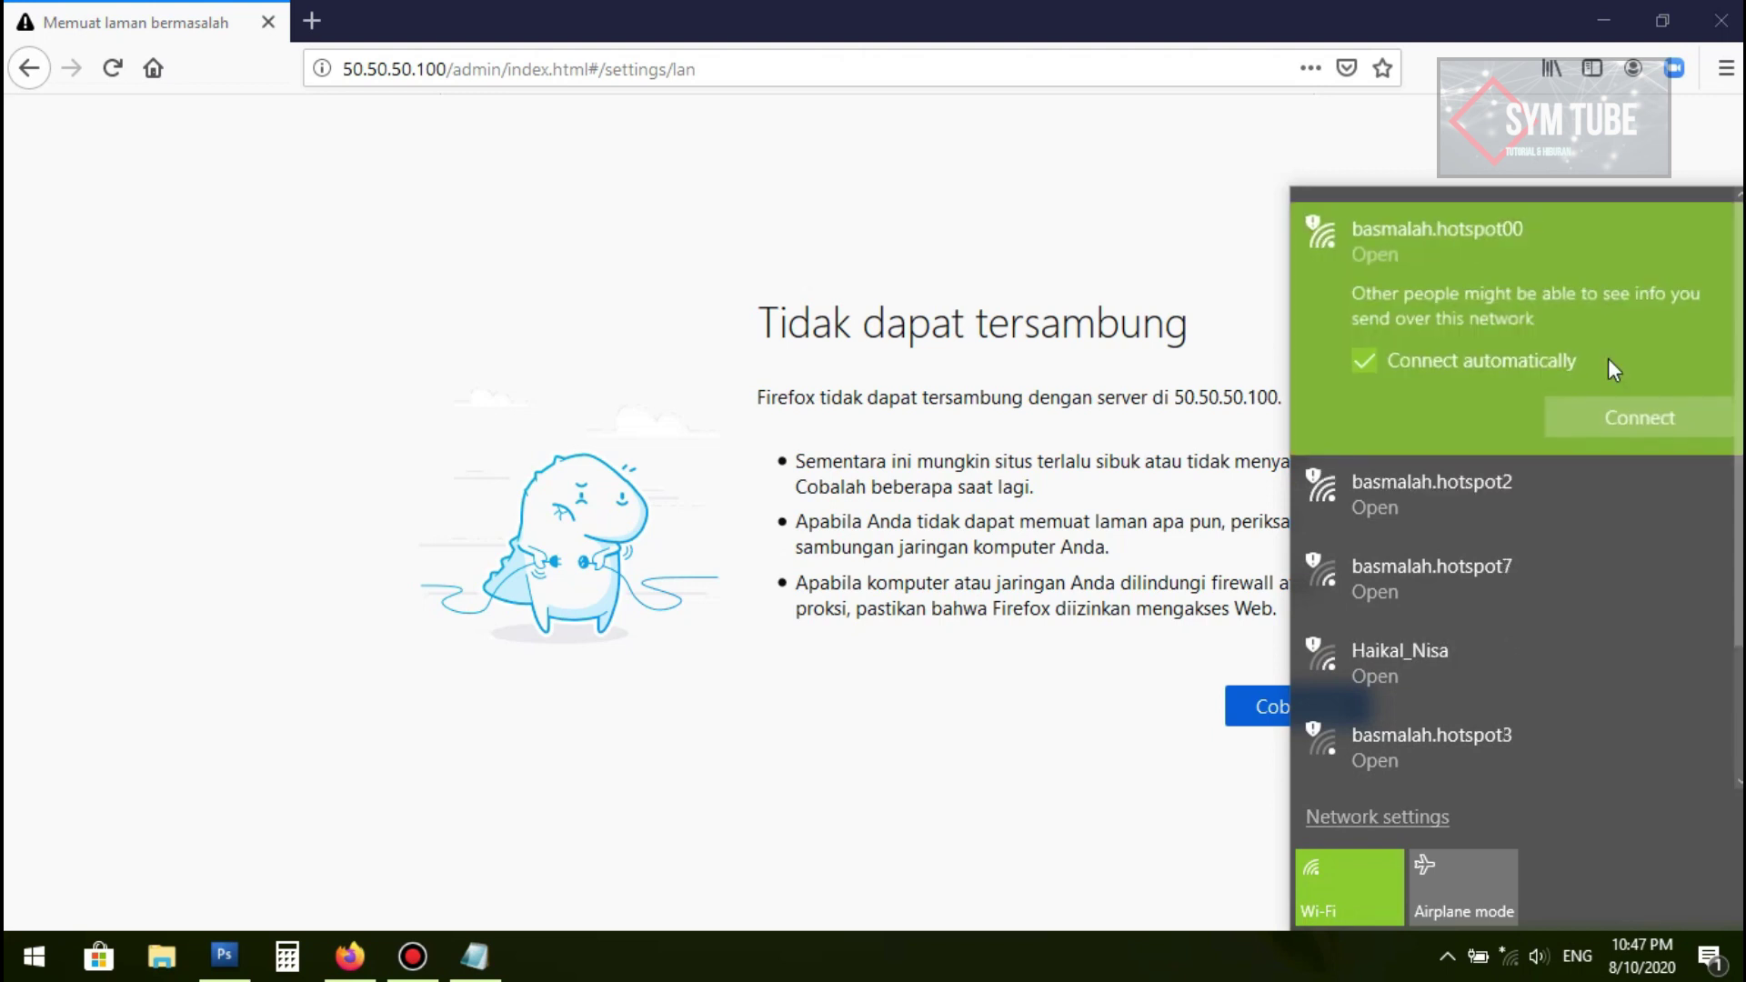
pyautogui.click(1639, 417)
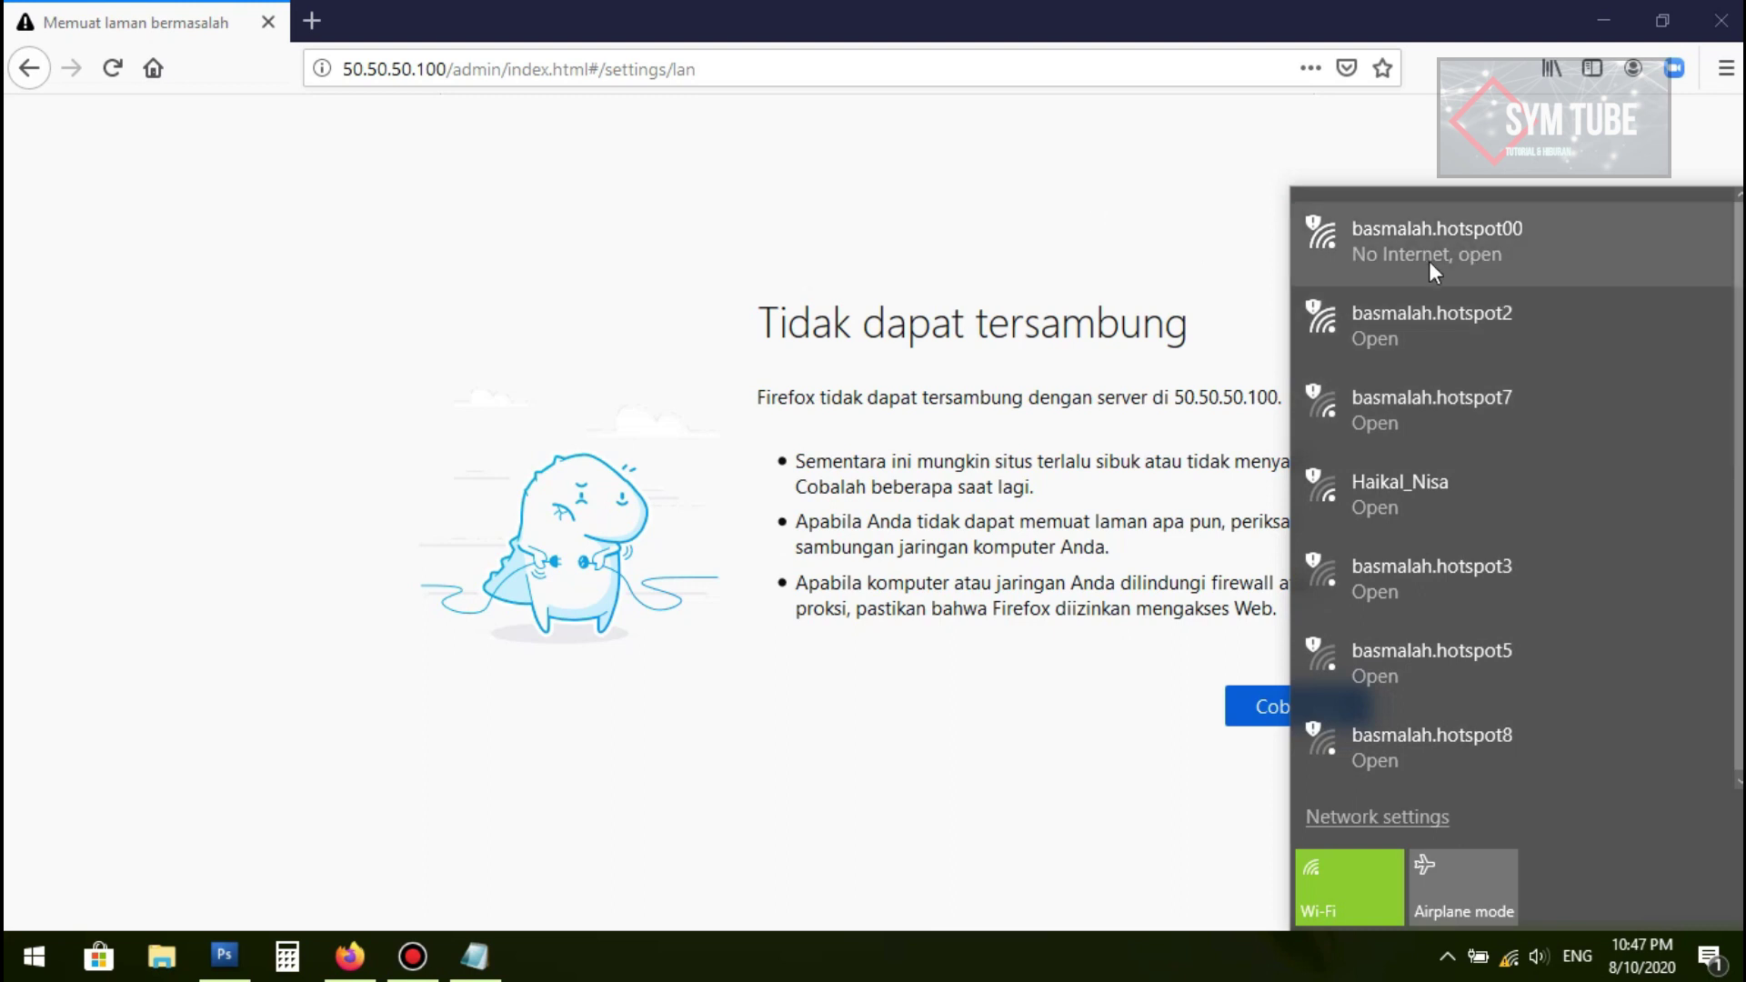
pyautogui.click(747, 67)
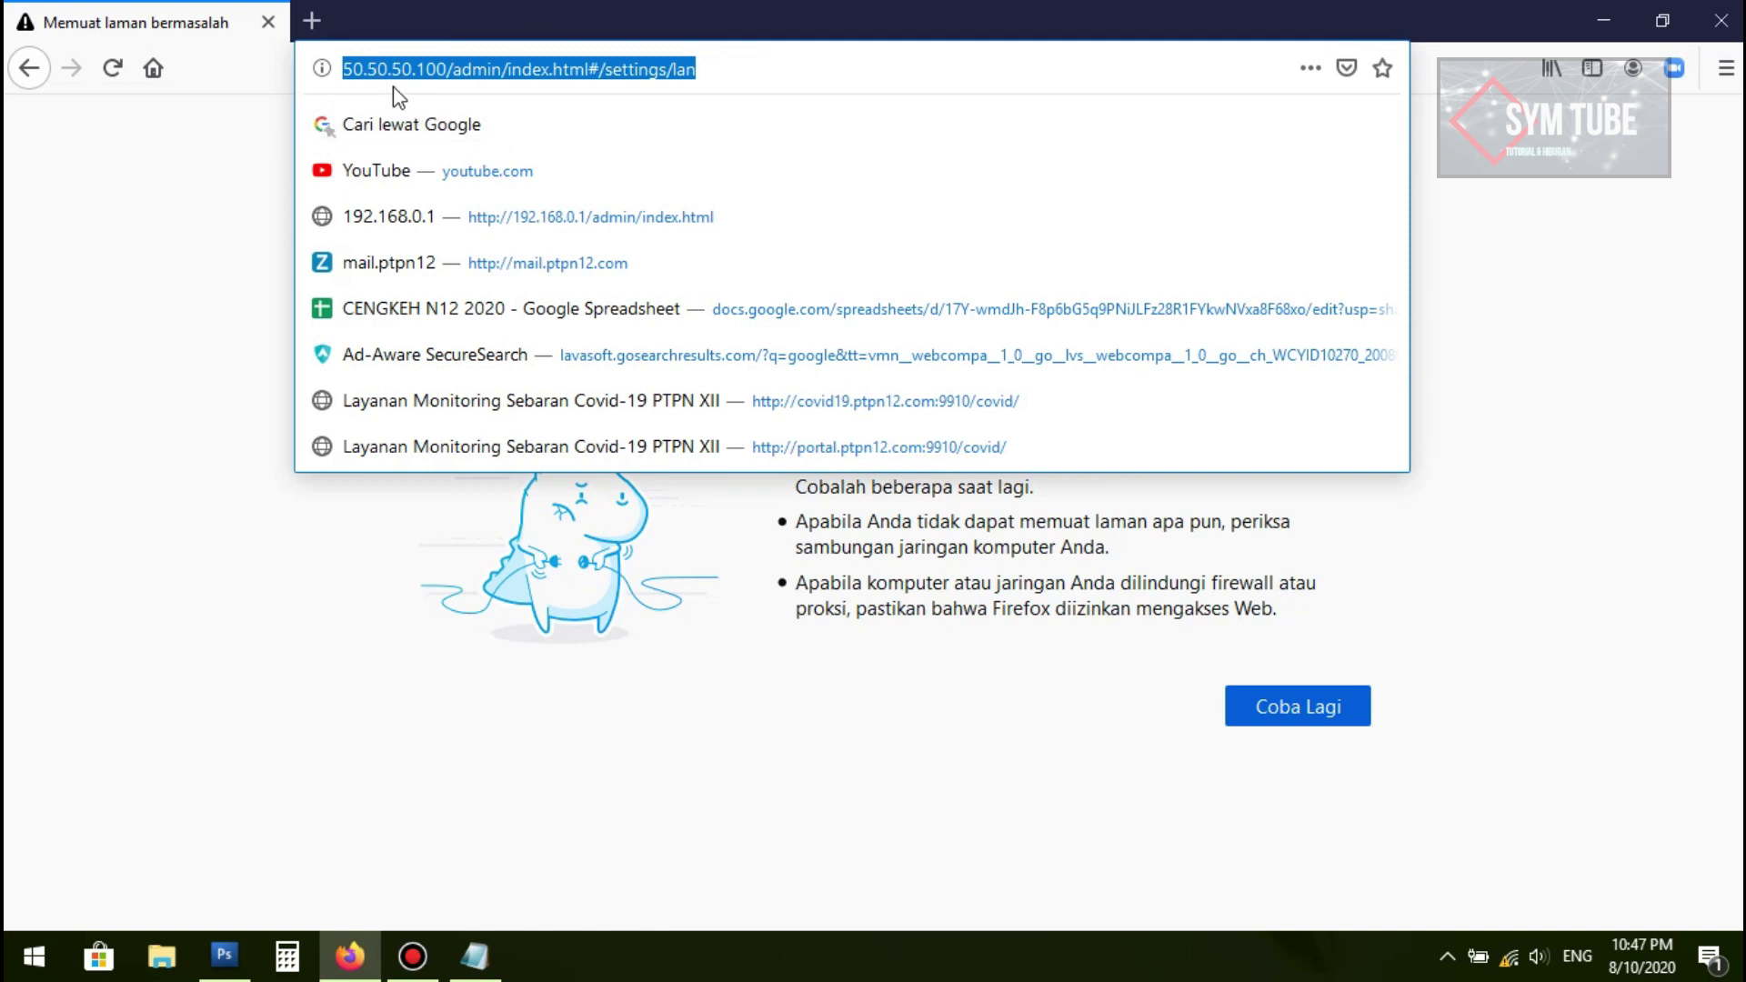
pyautogui.click(114, 69)
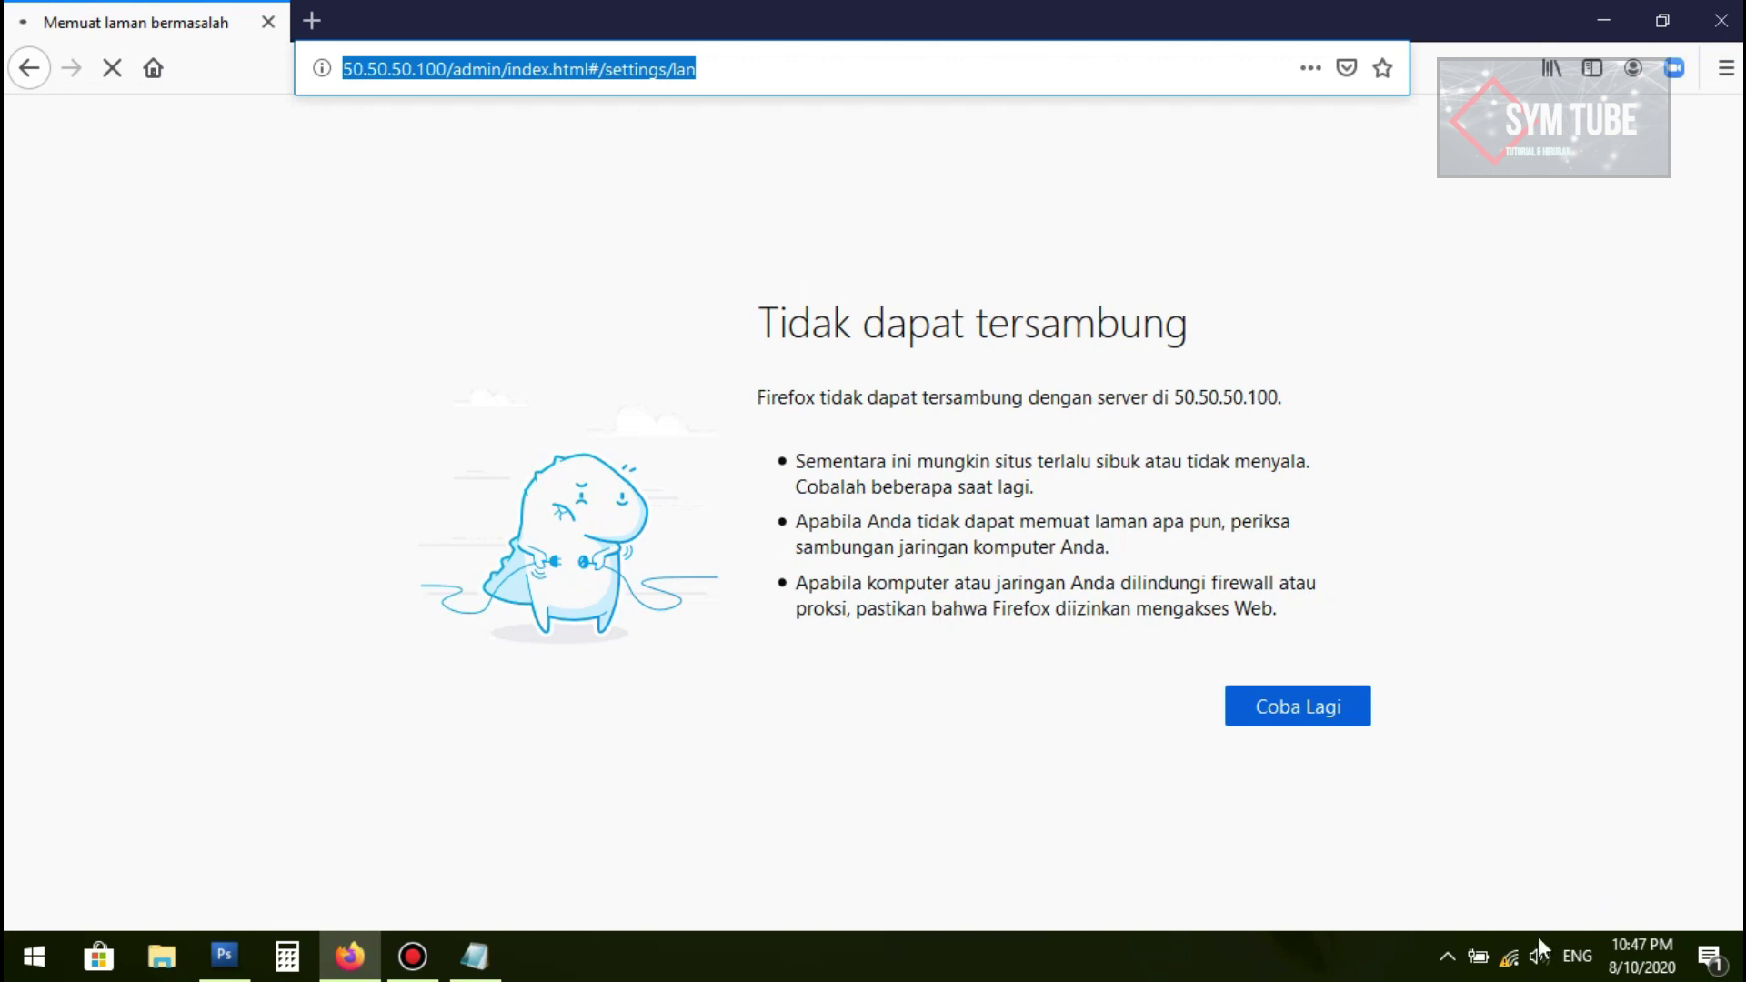
# Step: Open the Wi-Fi adapter's TCP/IPv4 properties from the Network and Sharing Center
pyautogui.rightClick(1514, 959)
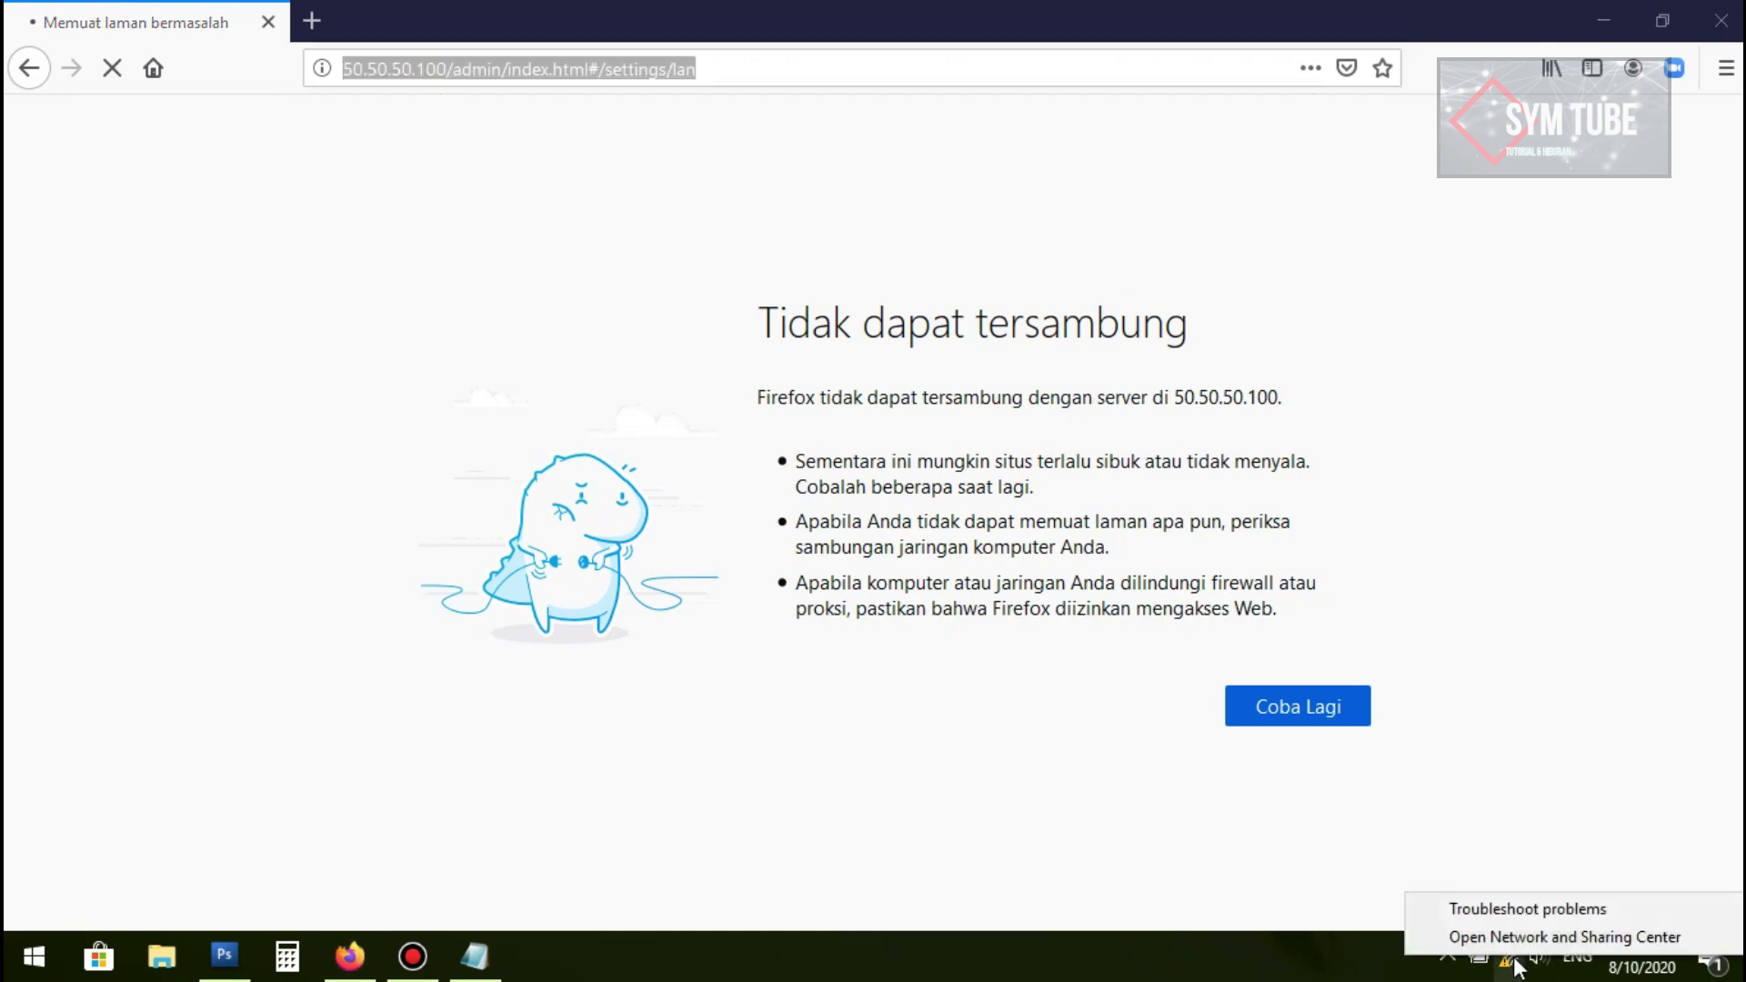
pyautogui.click(1517, 939)
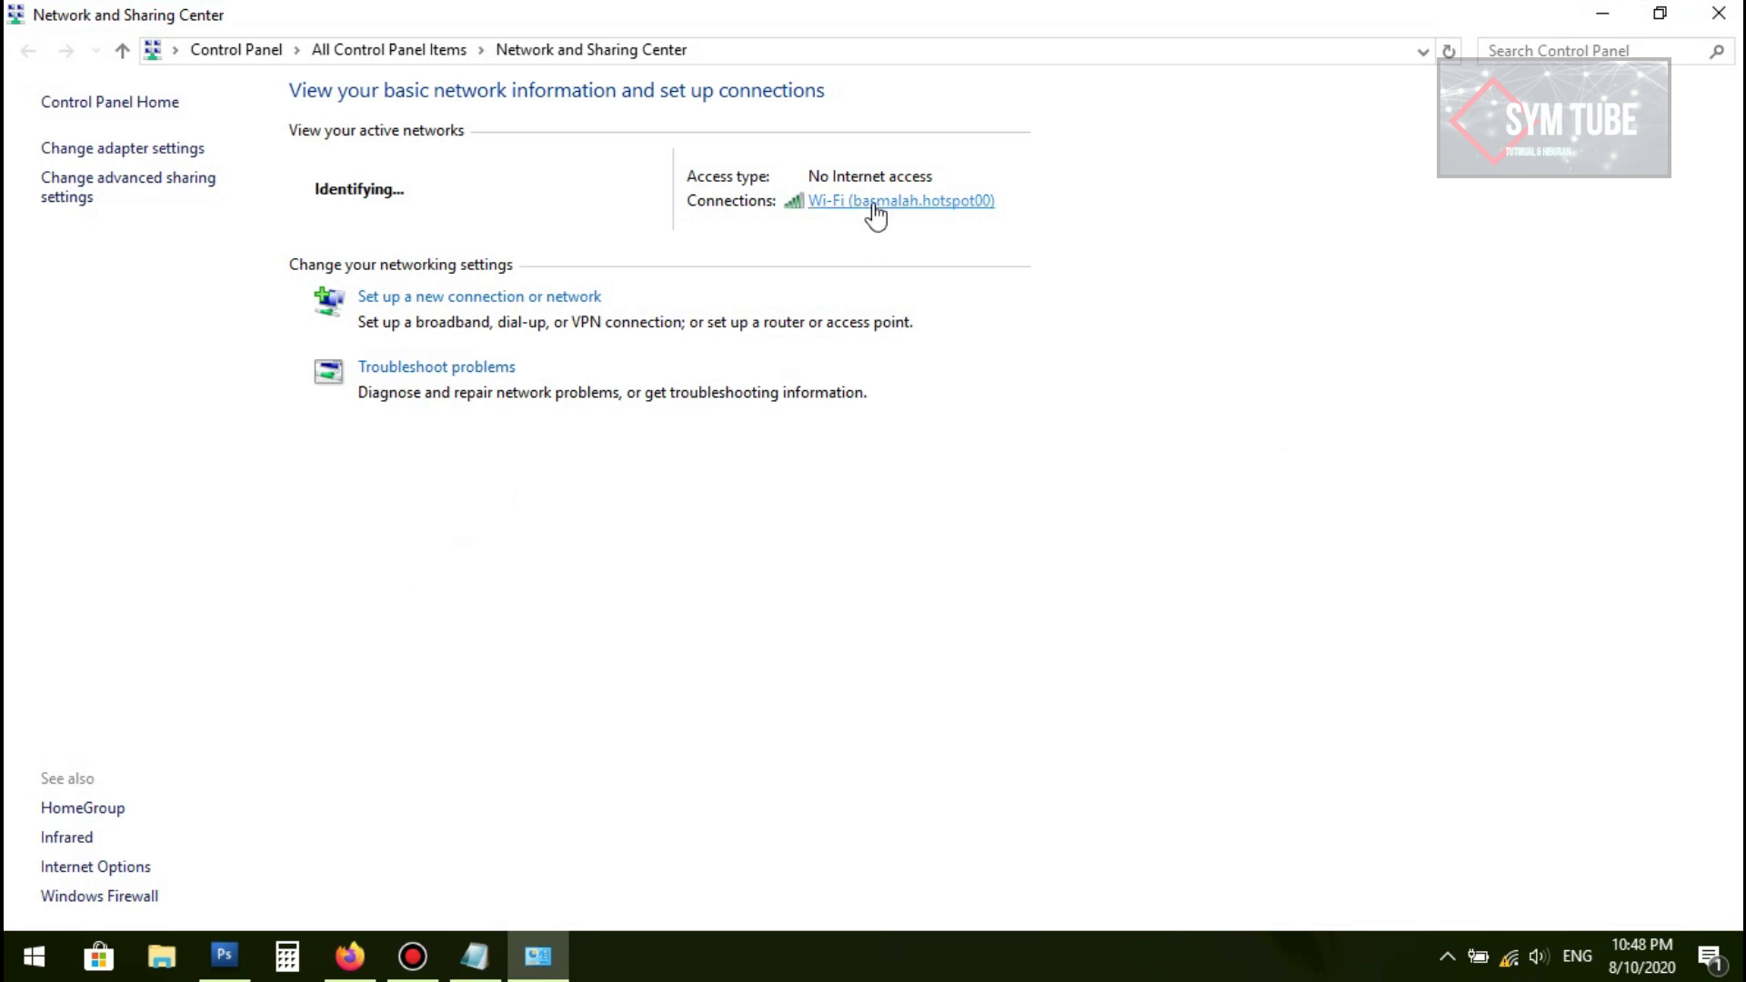
pyautogui.click(874, 203)
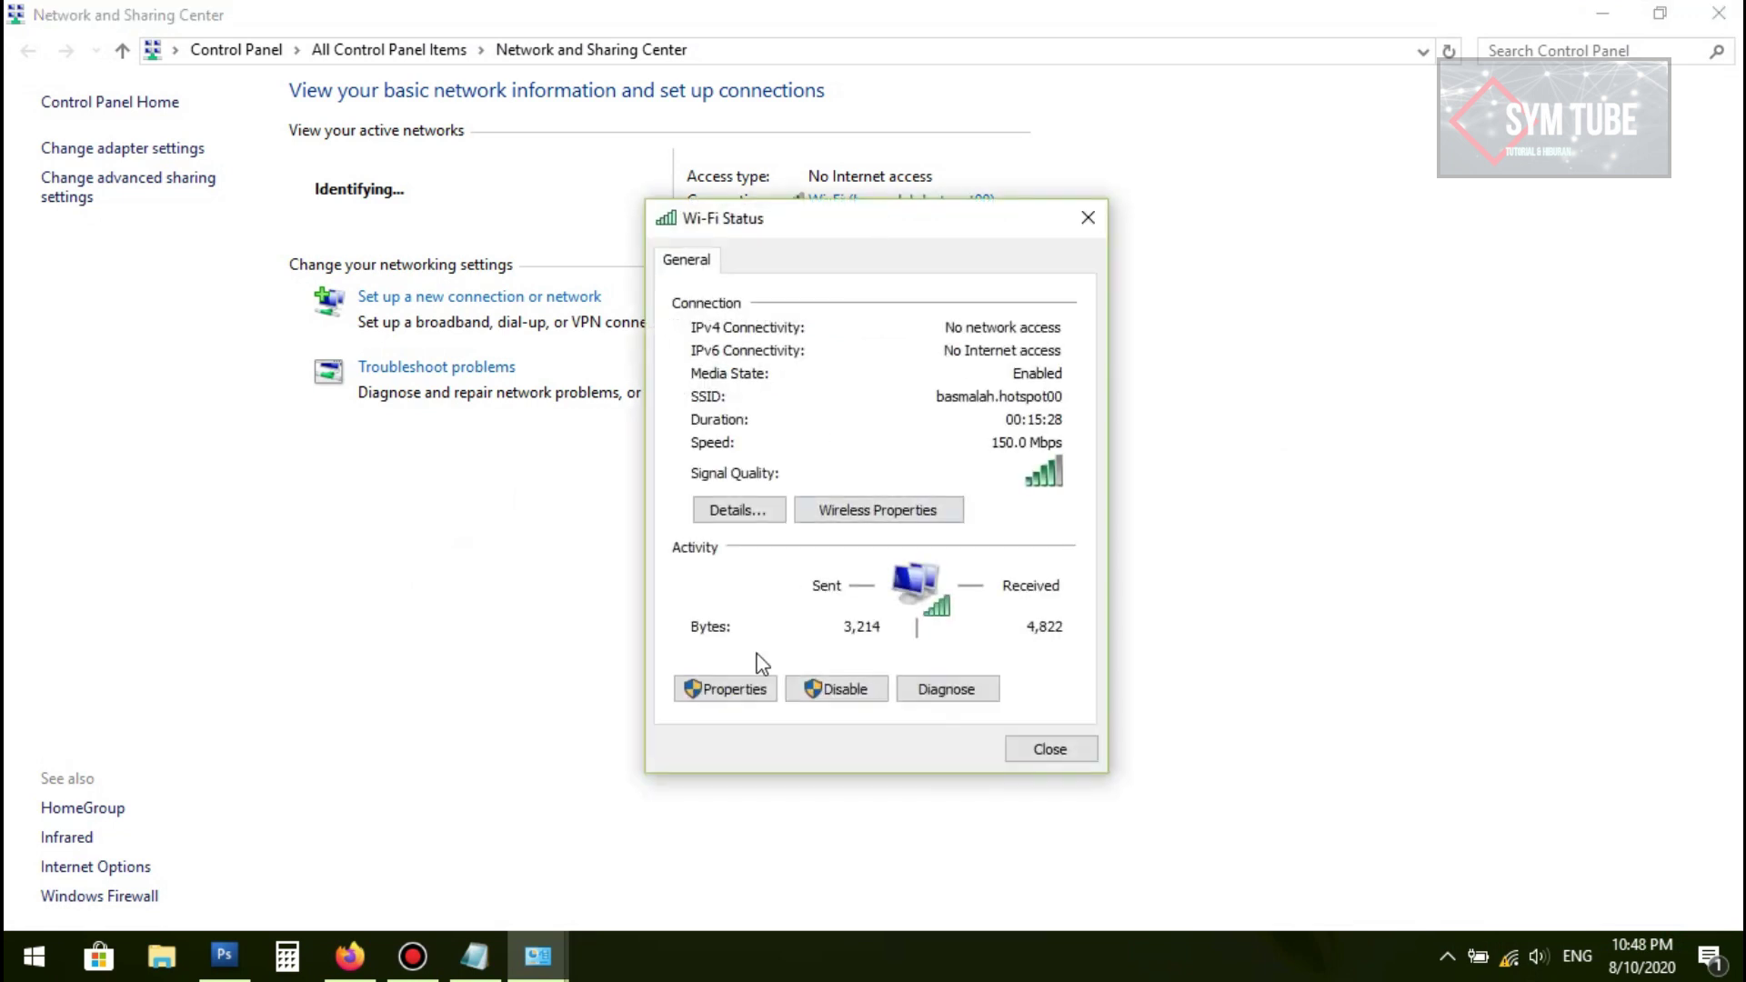
pyautogui.click(752, 699)
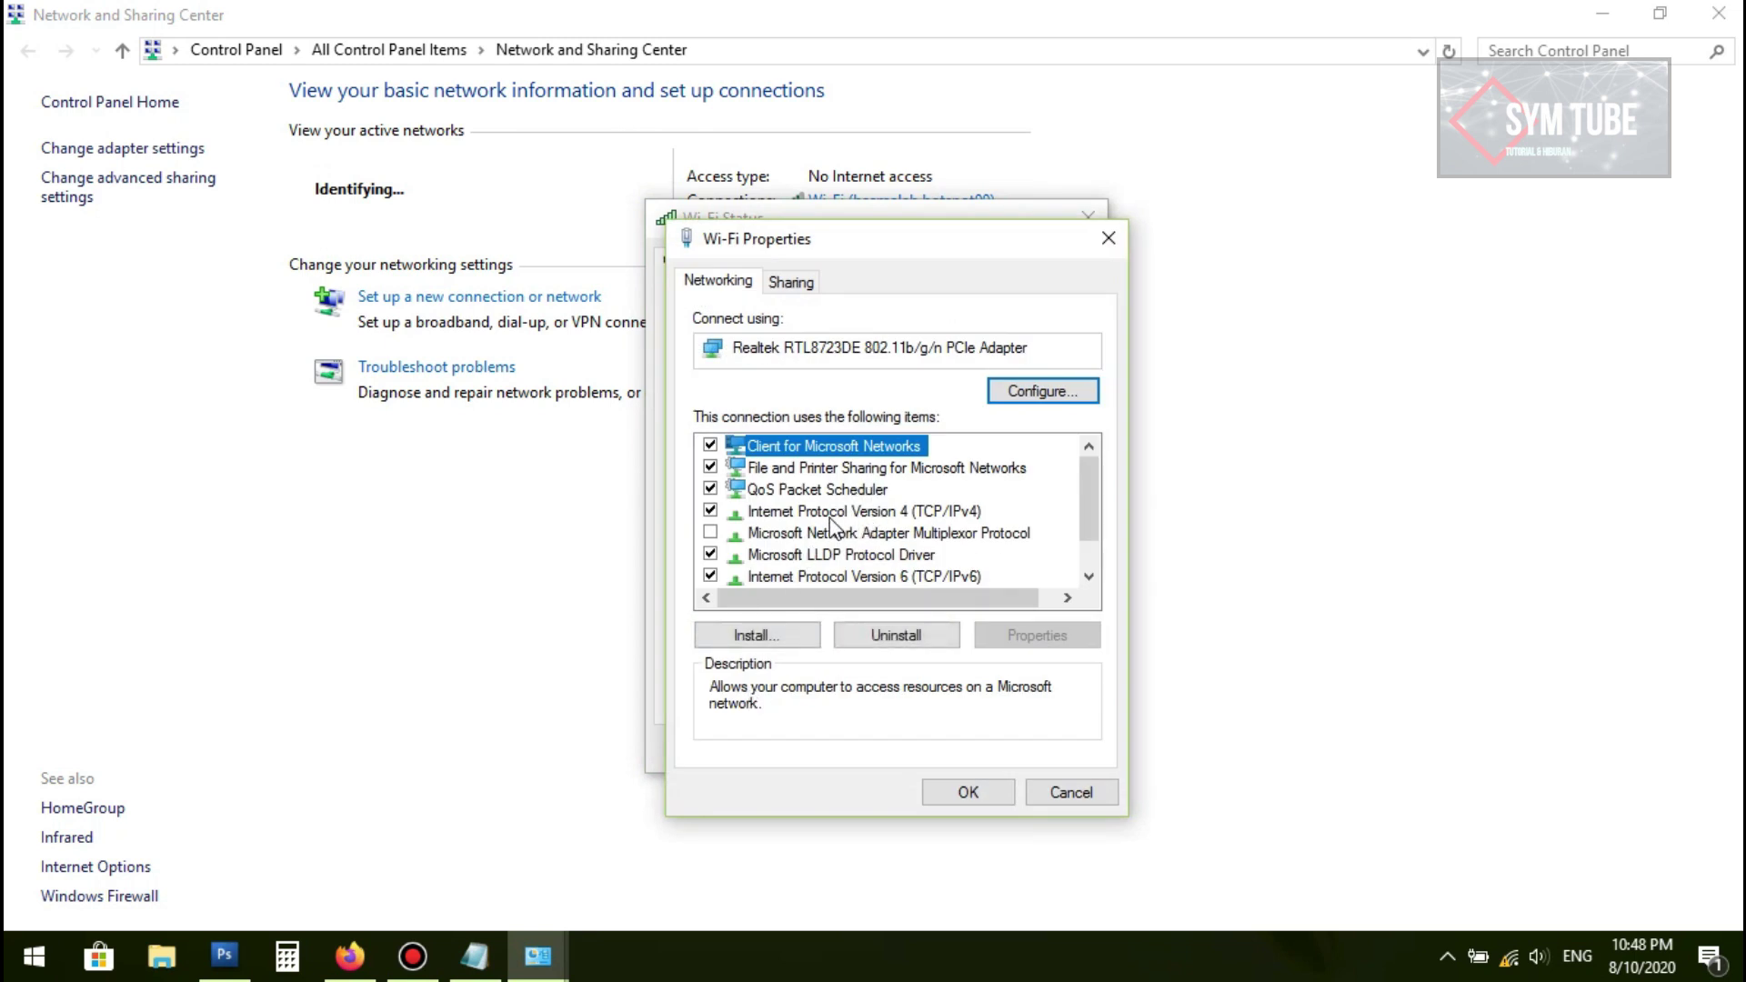
pyautogui.click(829, 512)
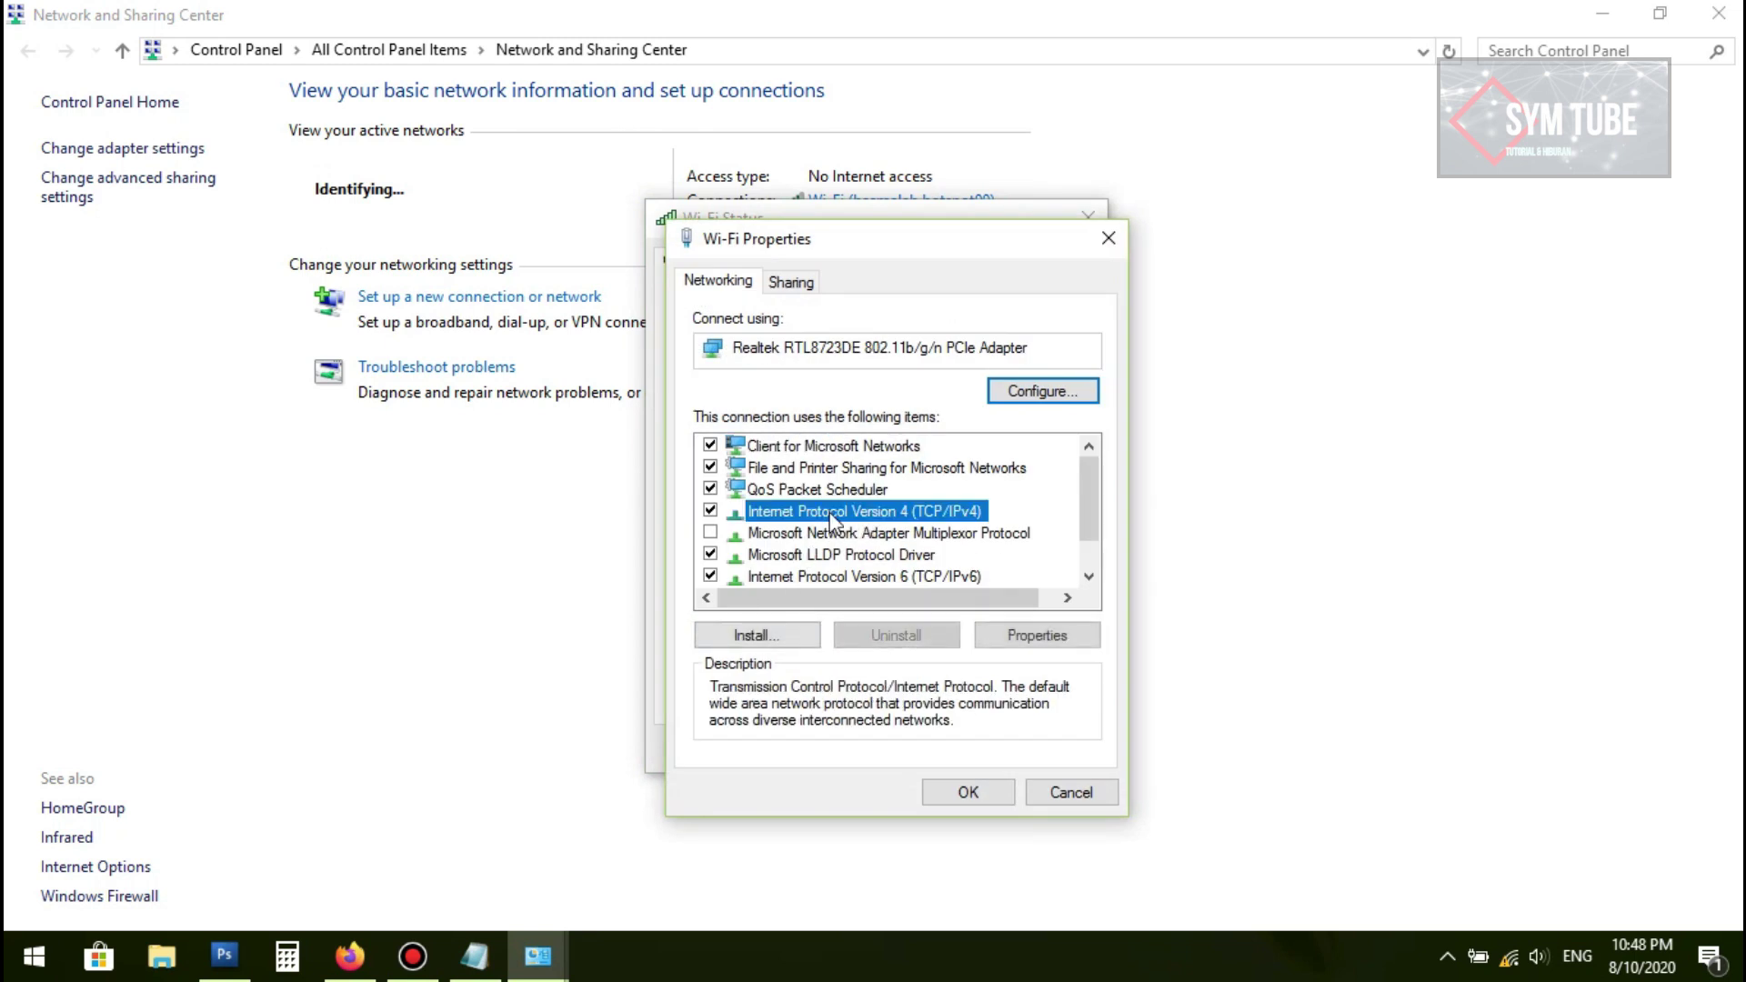
pyautogui.click(1067, 645)
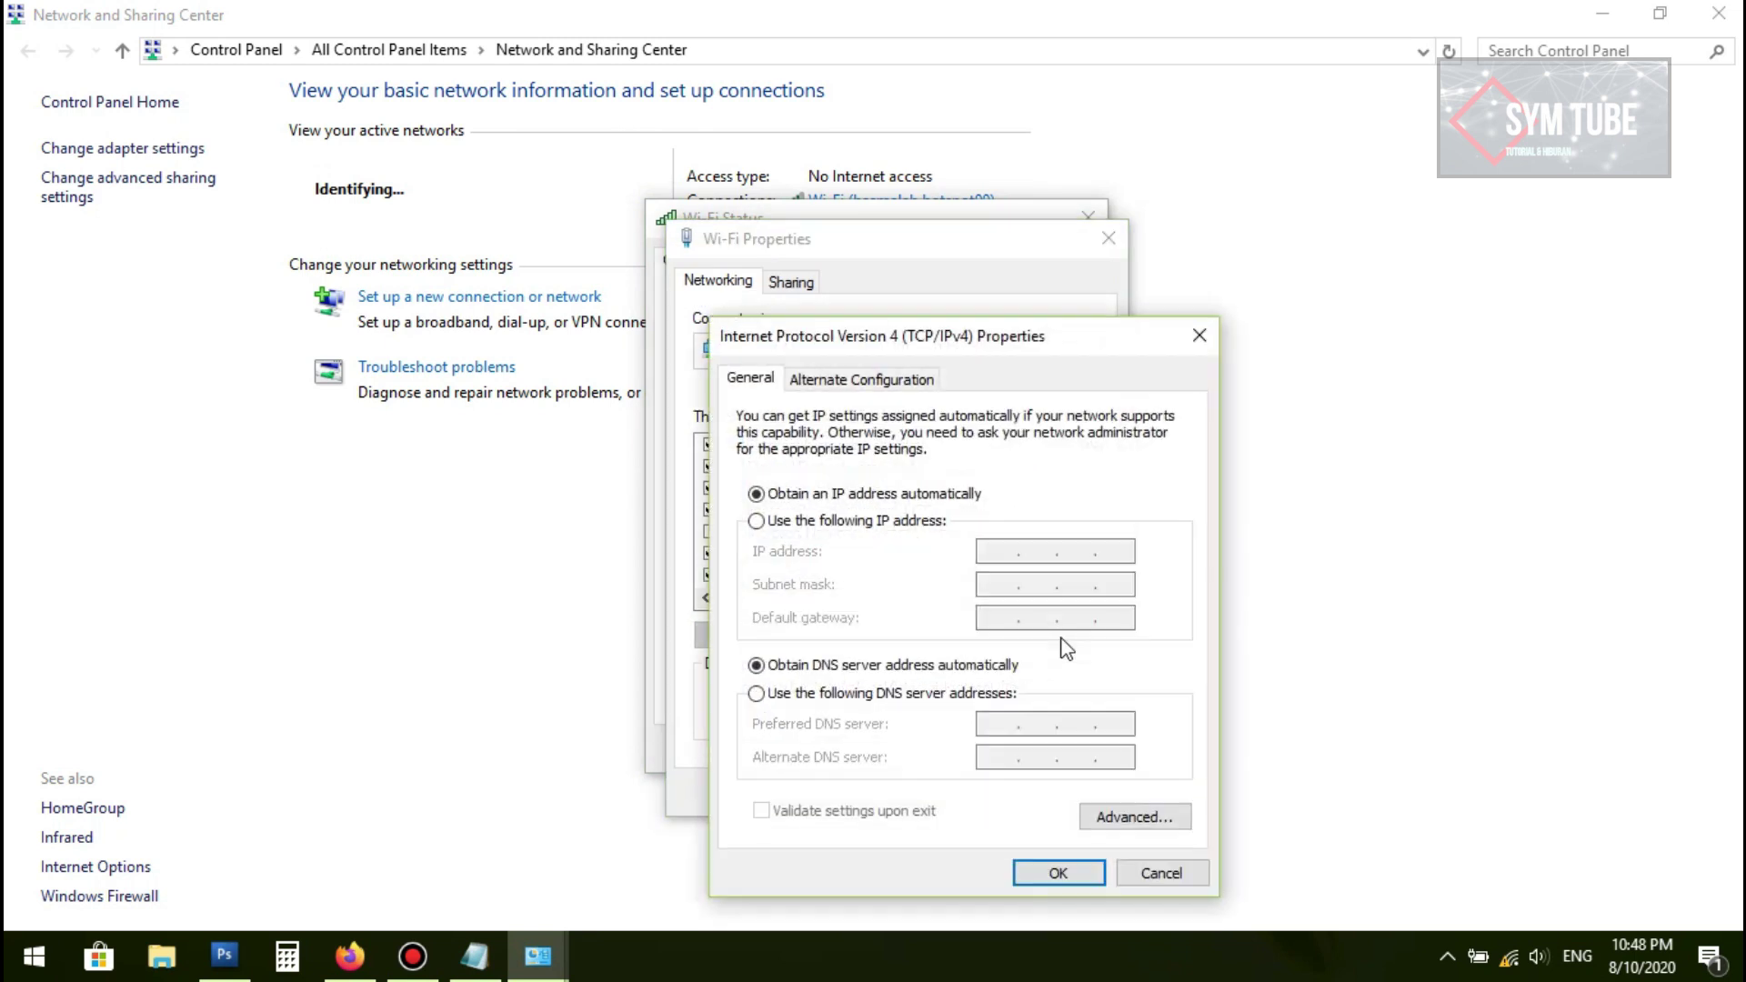
# Step: Assign static IP 50.50.50.2 with mask 255.255.255.0, confirm, and close the network windows
pyautogui.click(819, 522)
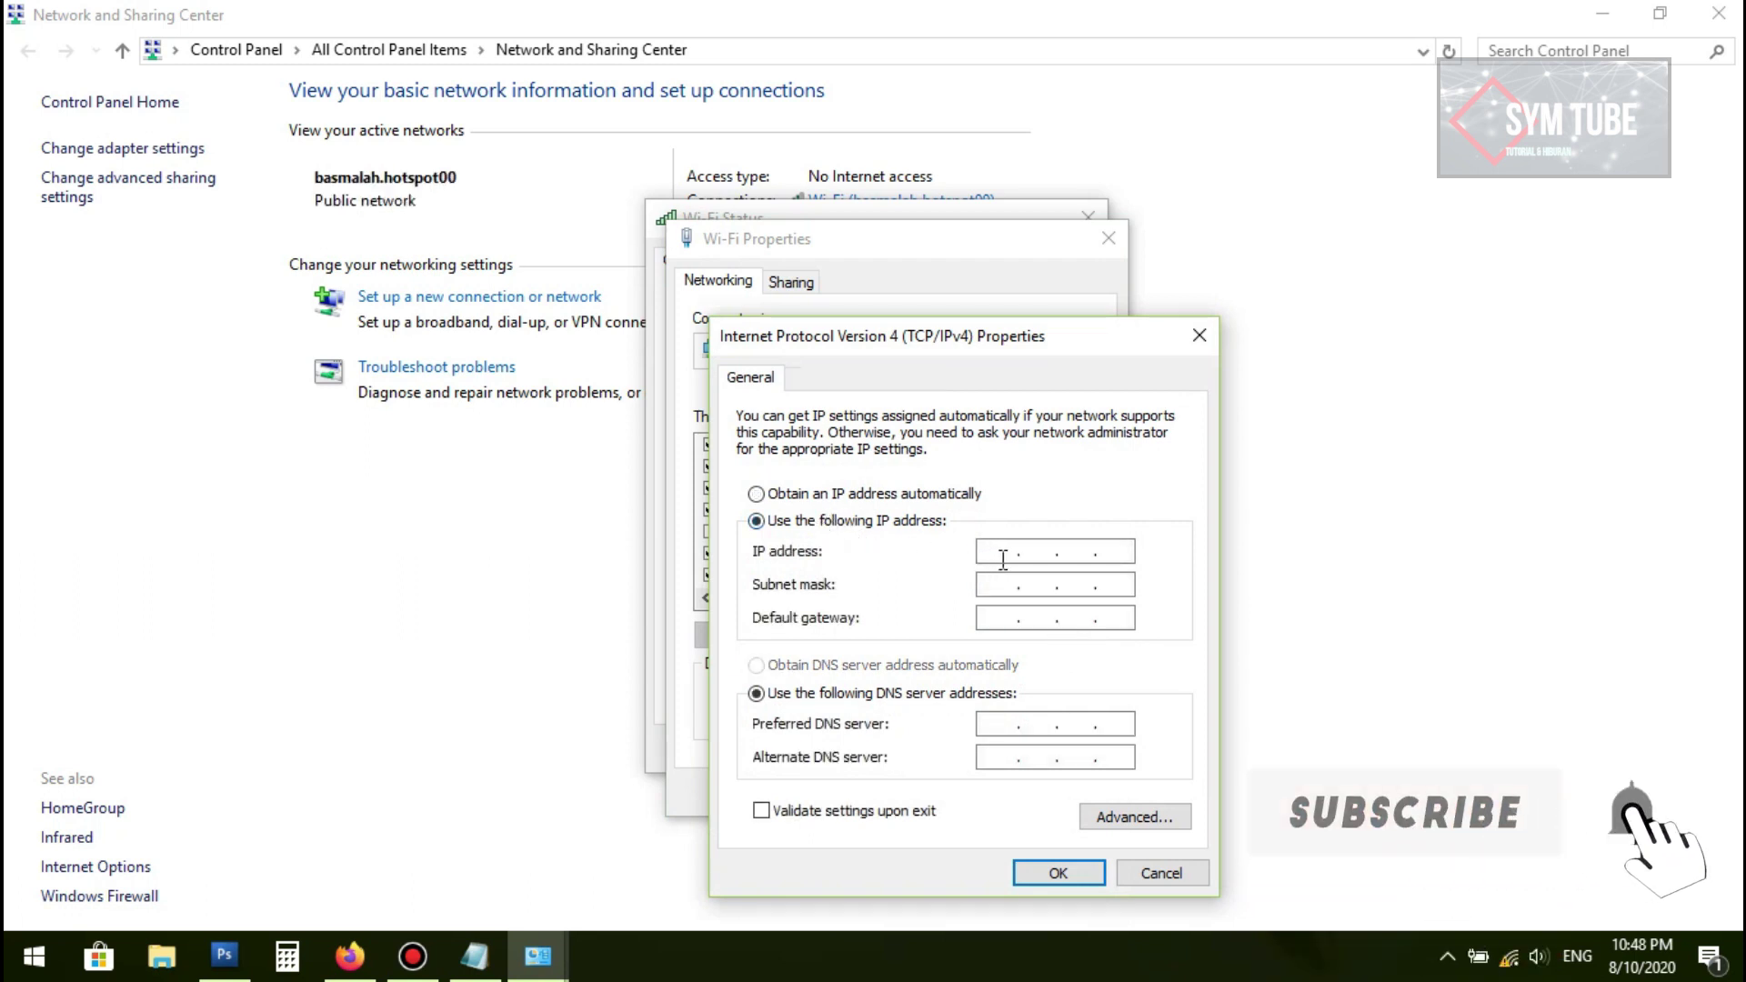
pyautogui.write('50.50.50.2')
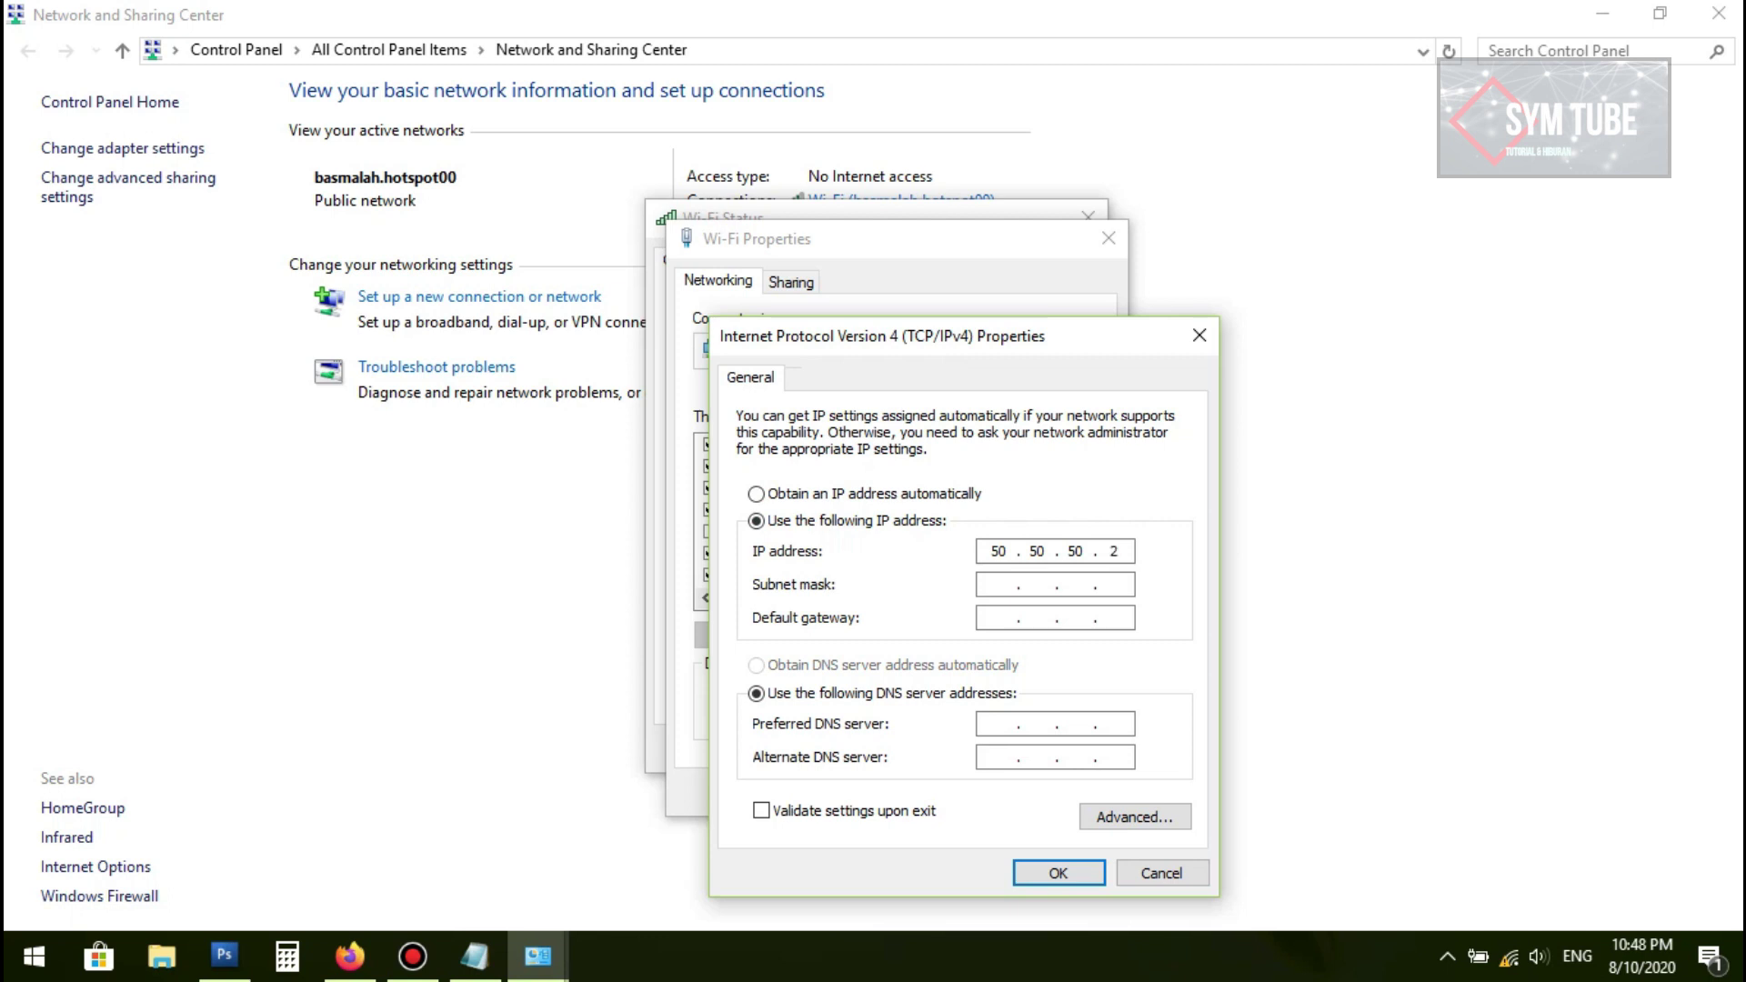
pyautogui.press('Tab')
pyautogui.write('255 . 255 . 255 . 0')
pyautogui.click(1076, 876)
pyautogui.click(973, 802)
pyautogui.click(1045, 751)
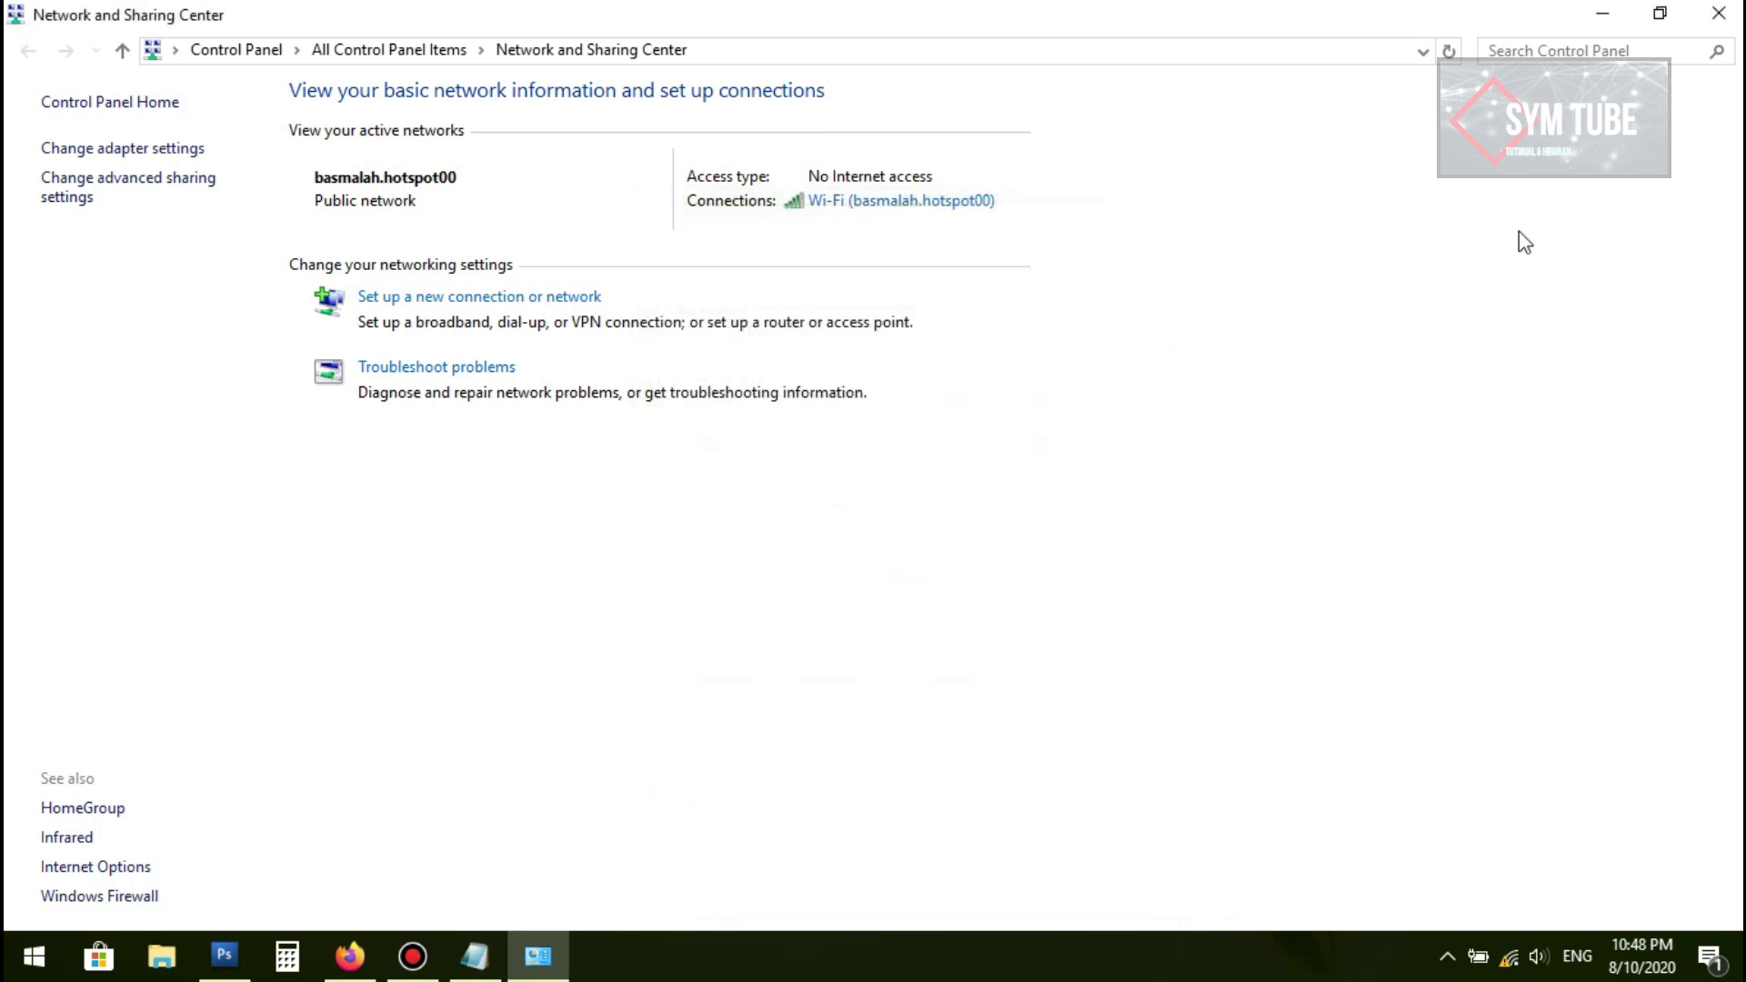
pyautogui.click(1602, 12)
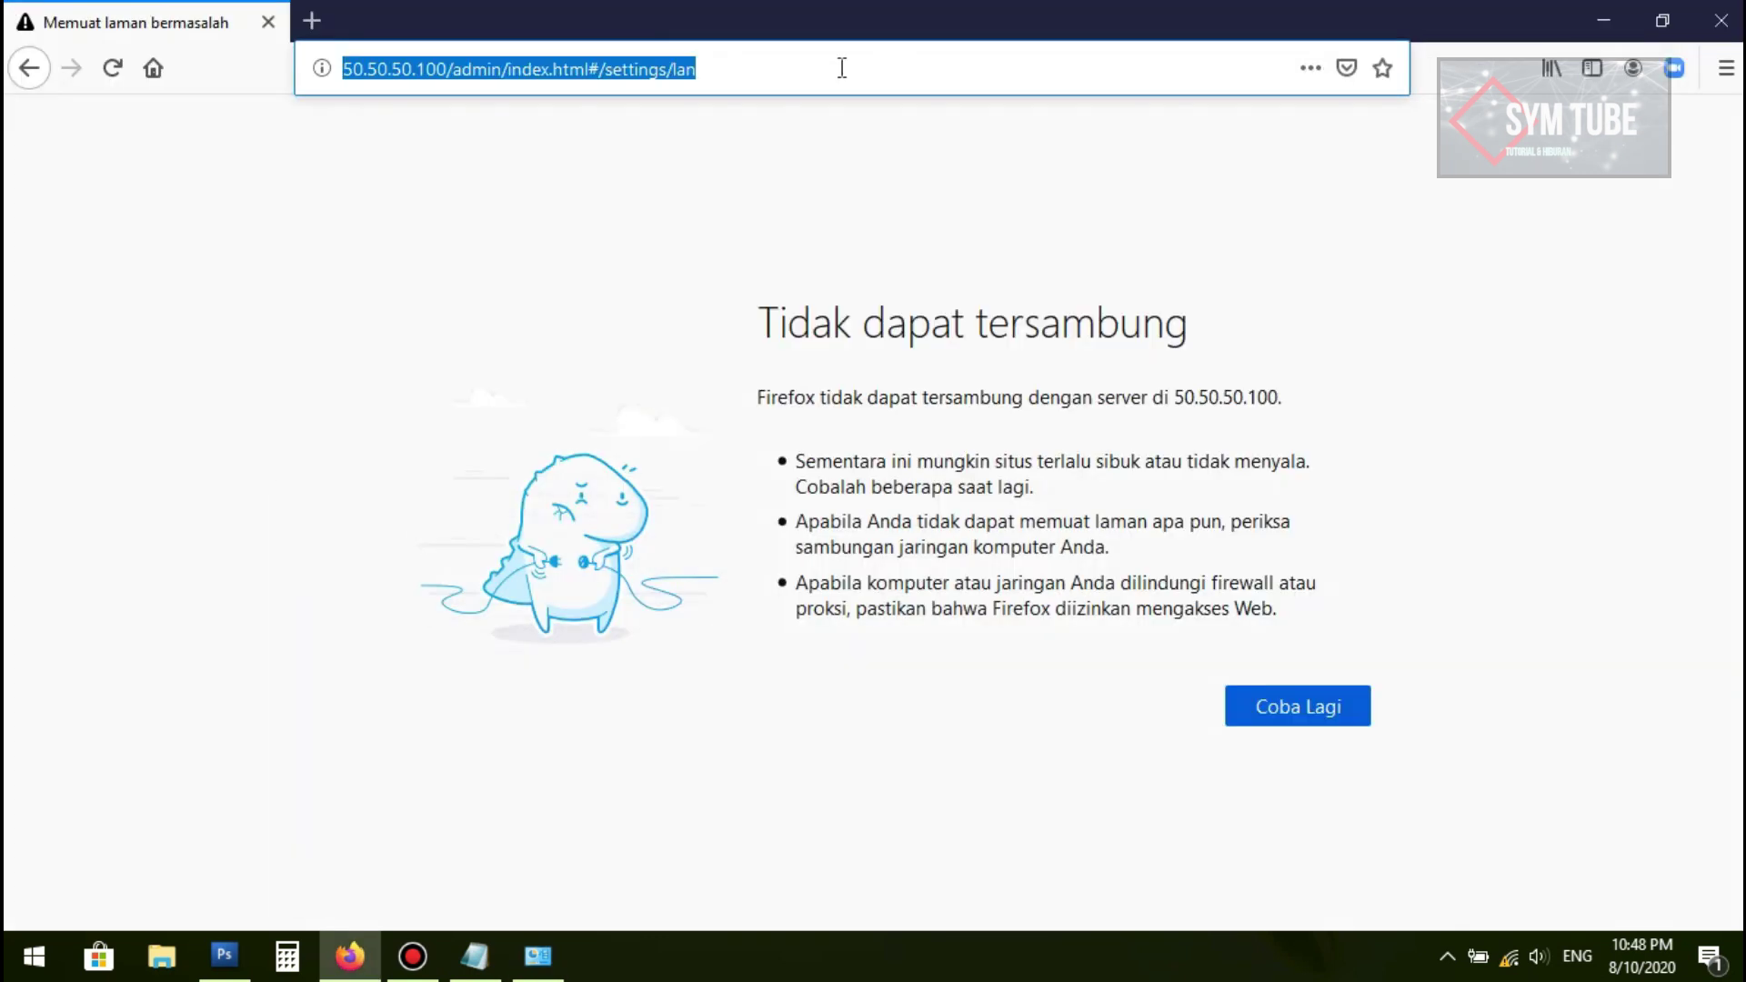
# Step: Reload the router page at 50.50.50.100 and clear the Windows wireless notification
pyautogui.click(758, 70)
pyautogui.press('Return')
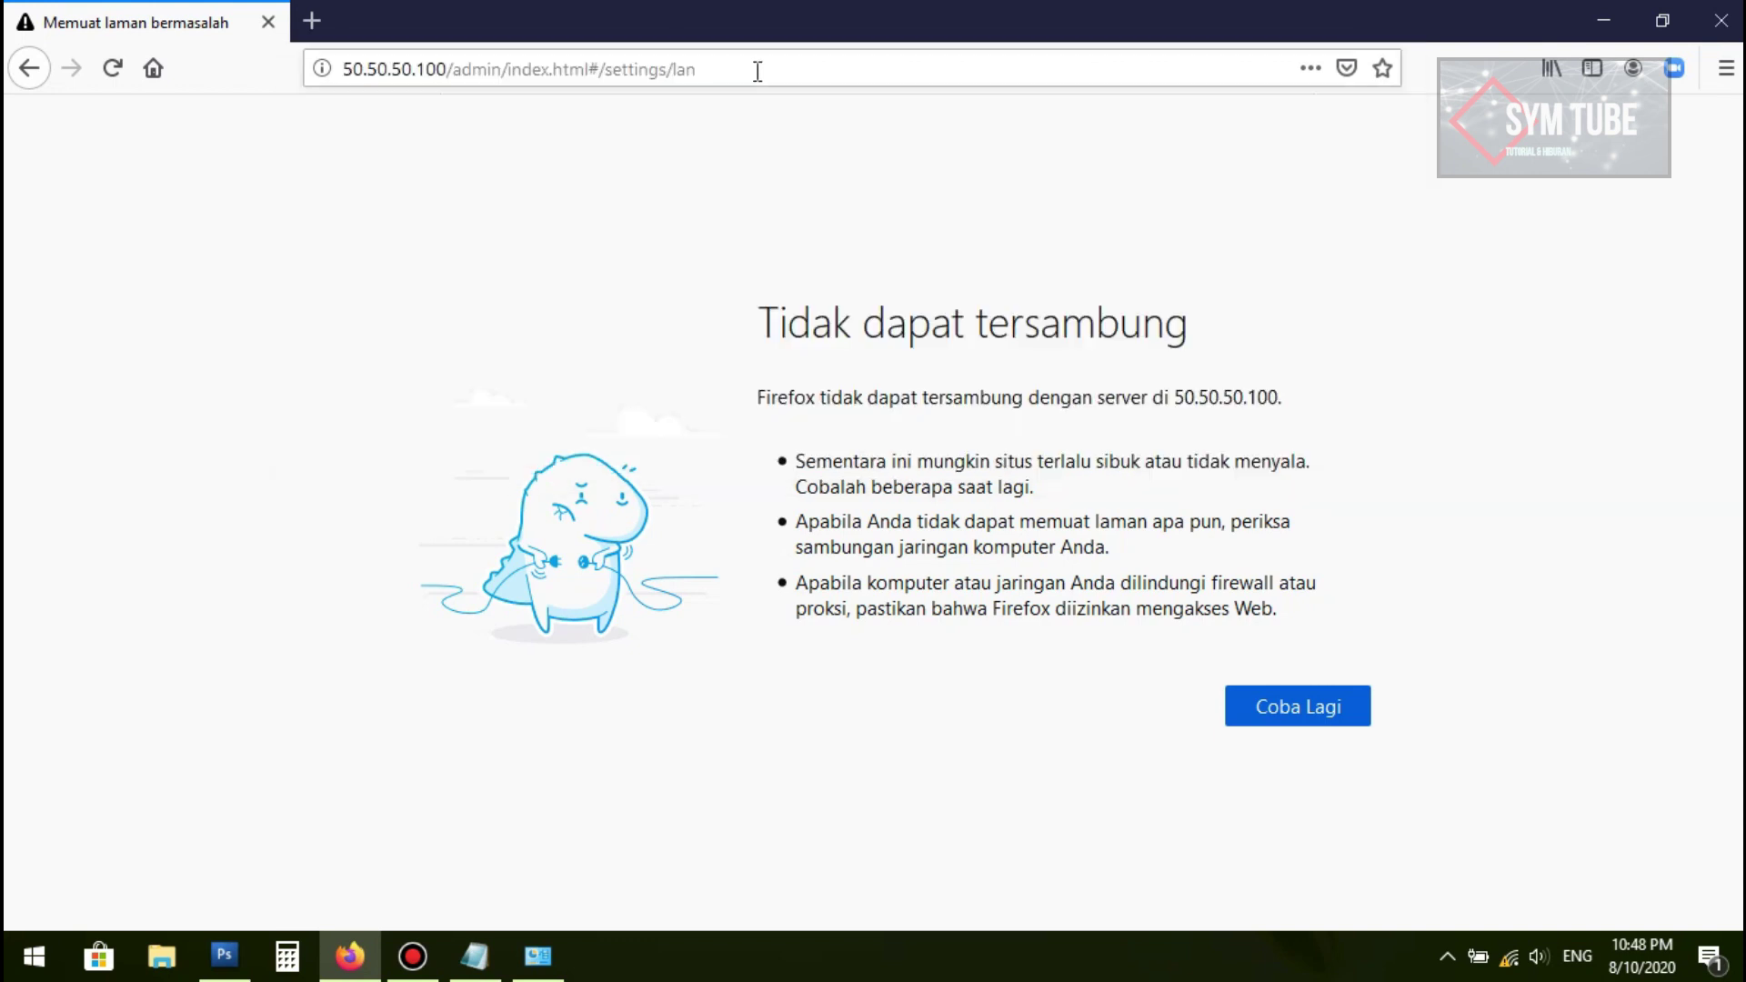
pyautogui.click(113, 68)
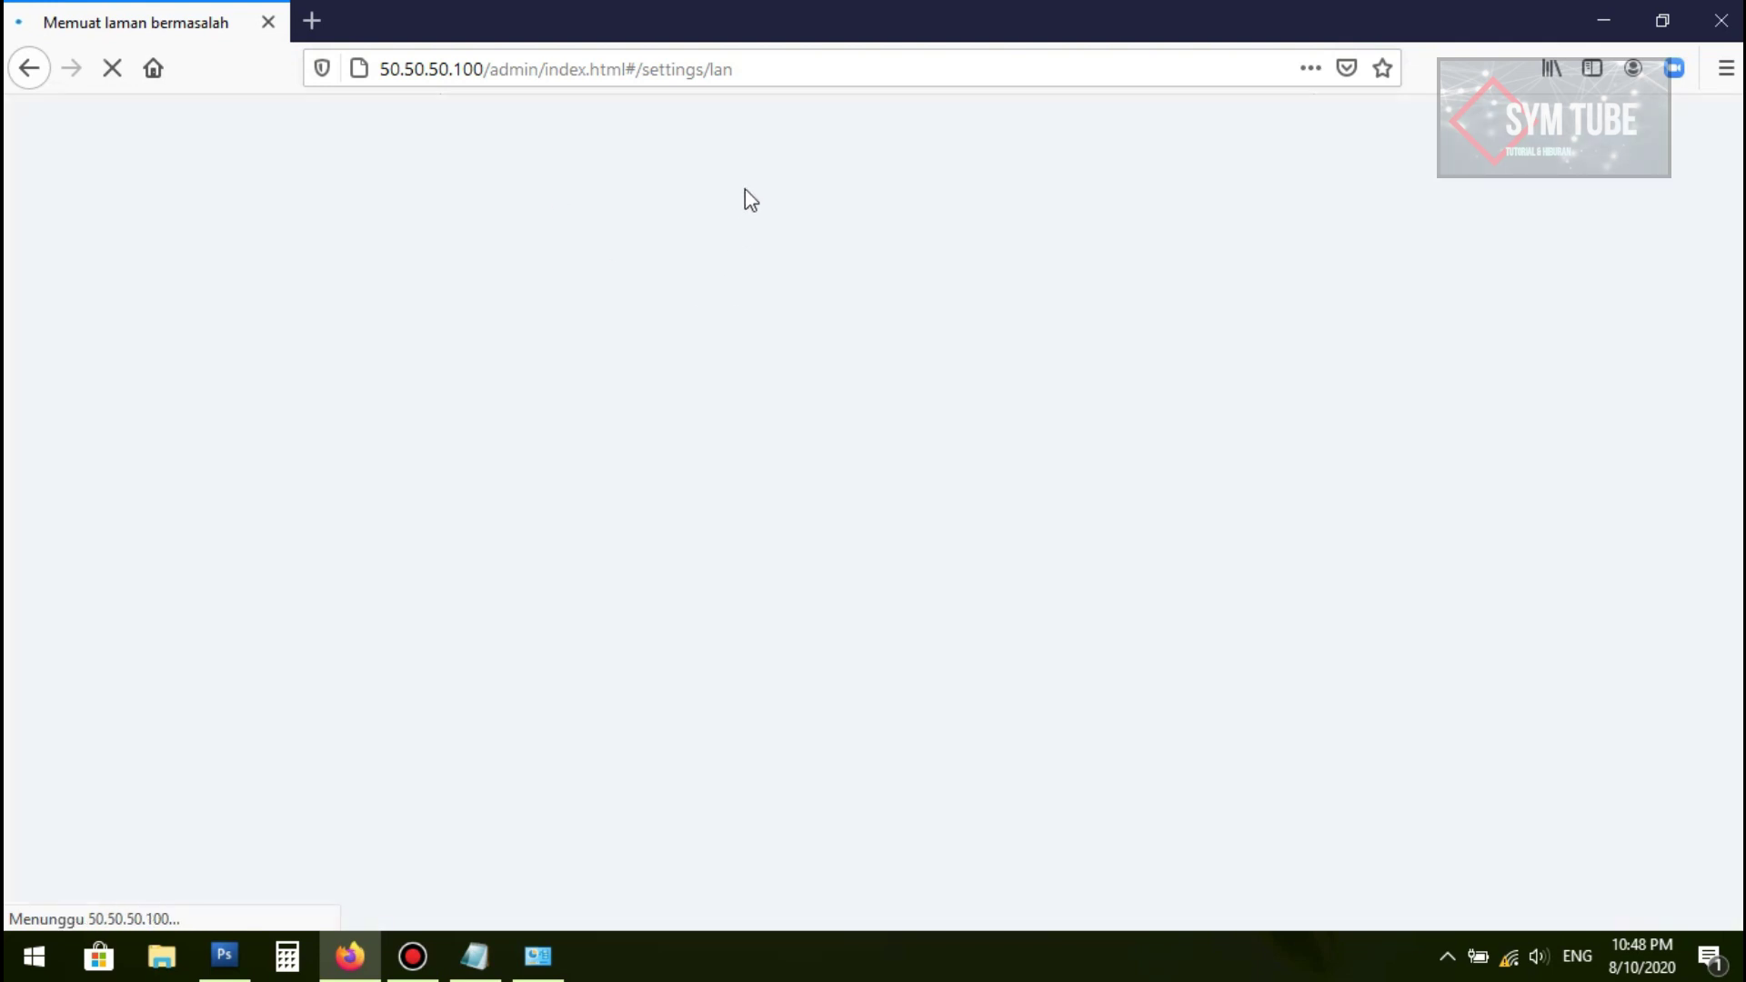
pyautogui.click(1709, 956)
pyautogui.click(1702, 37)
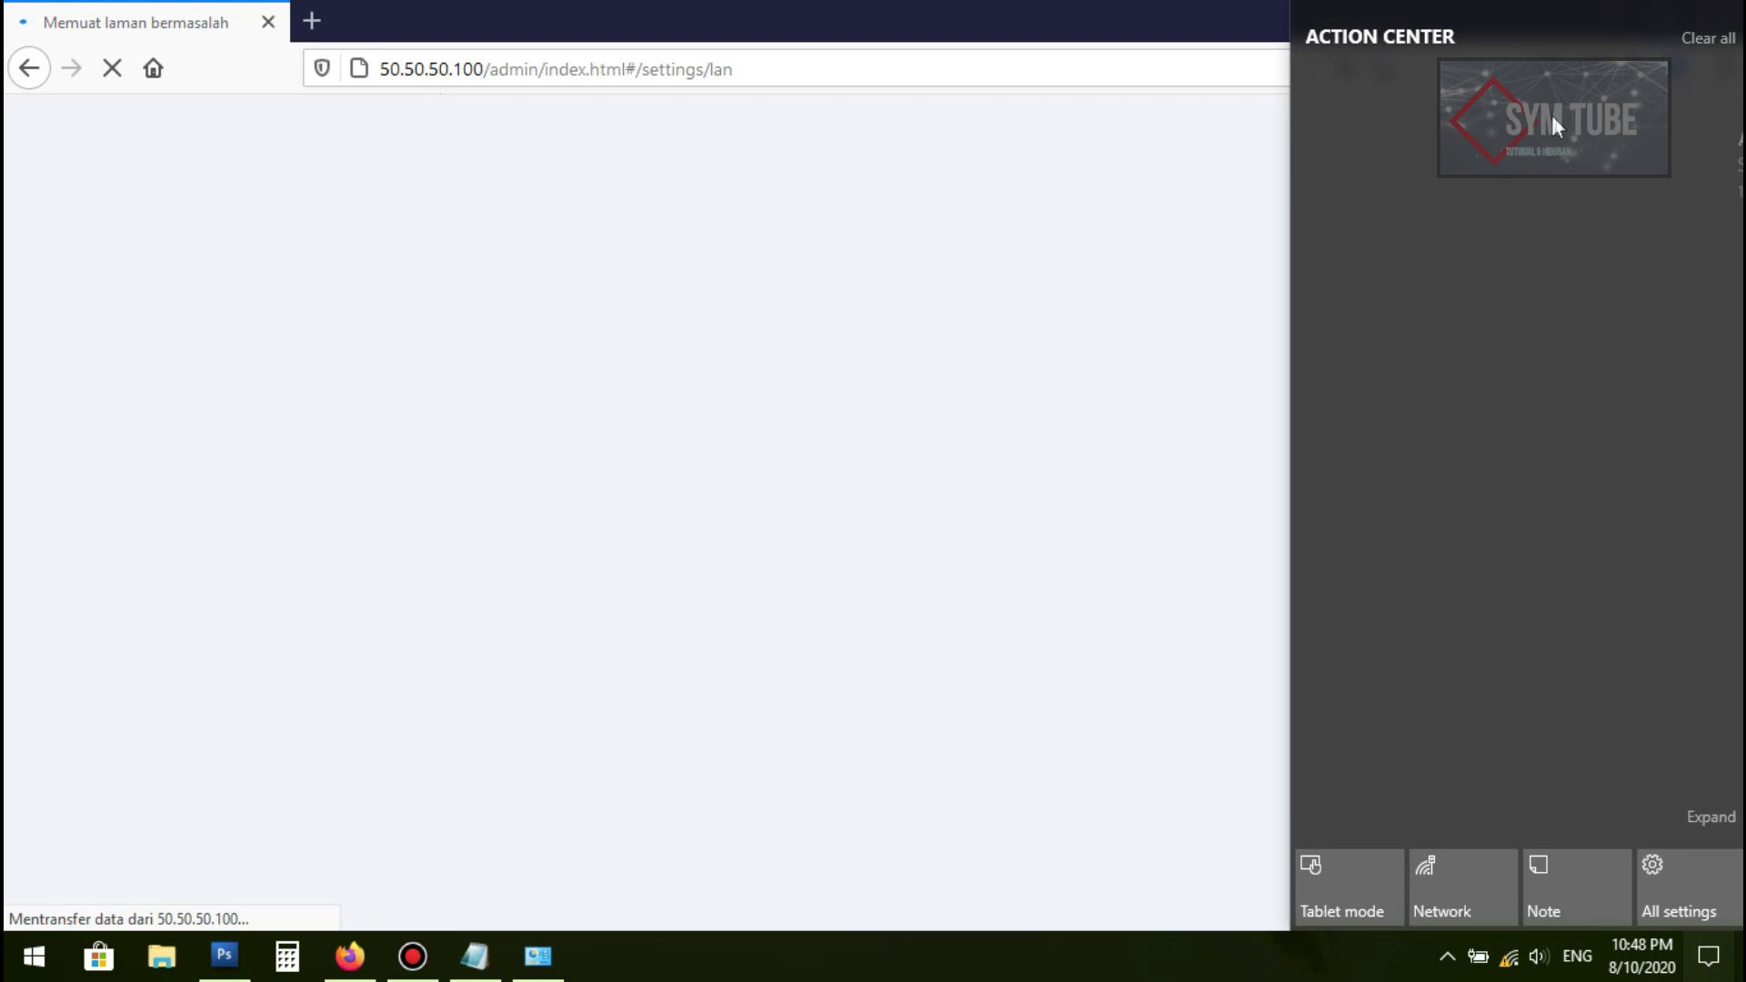
pyautogui.click(1354, 968)
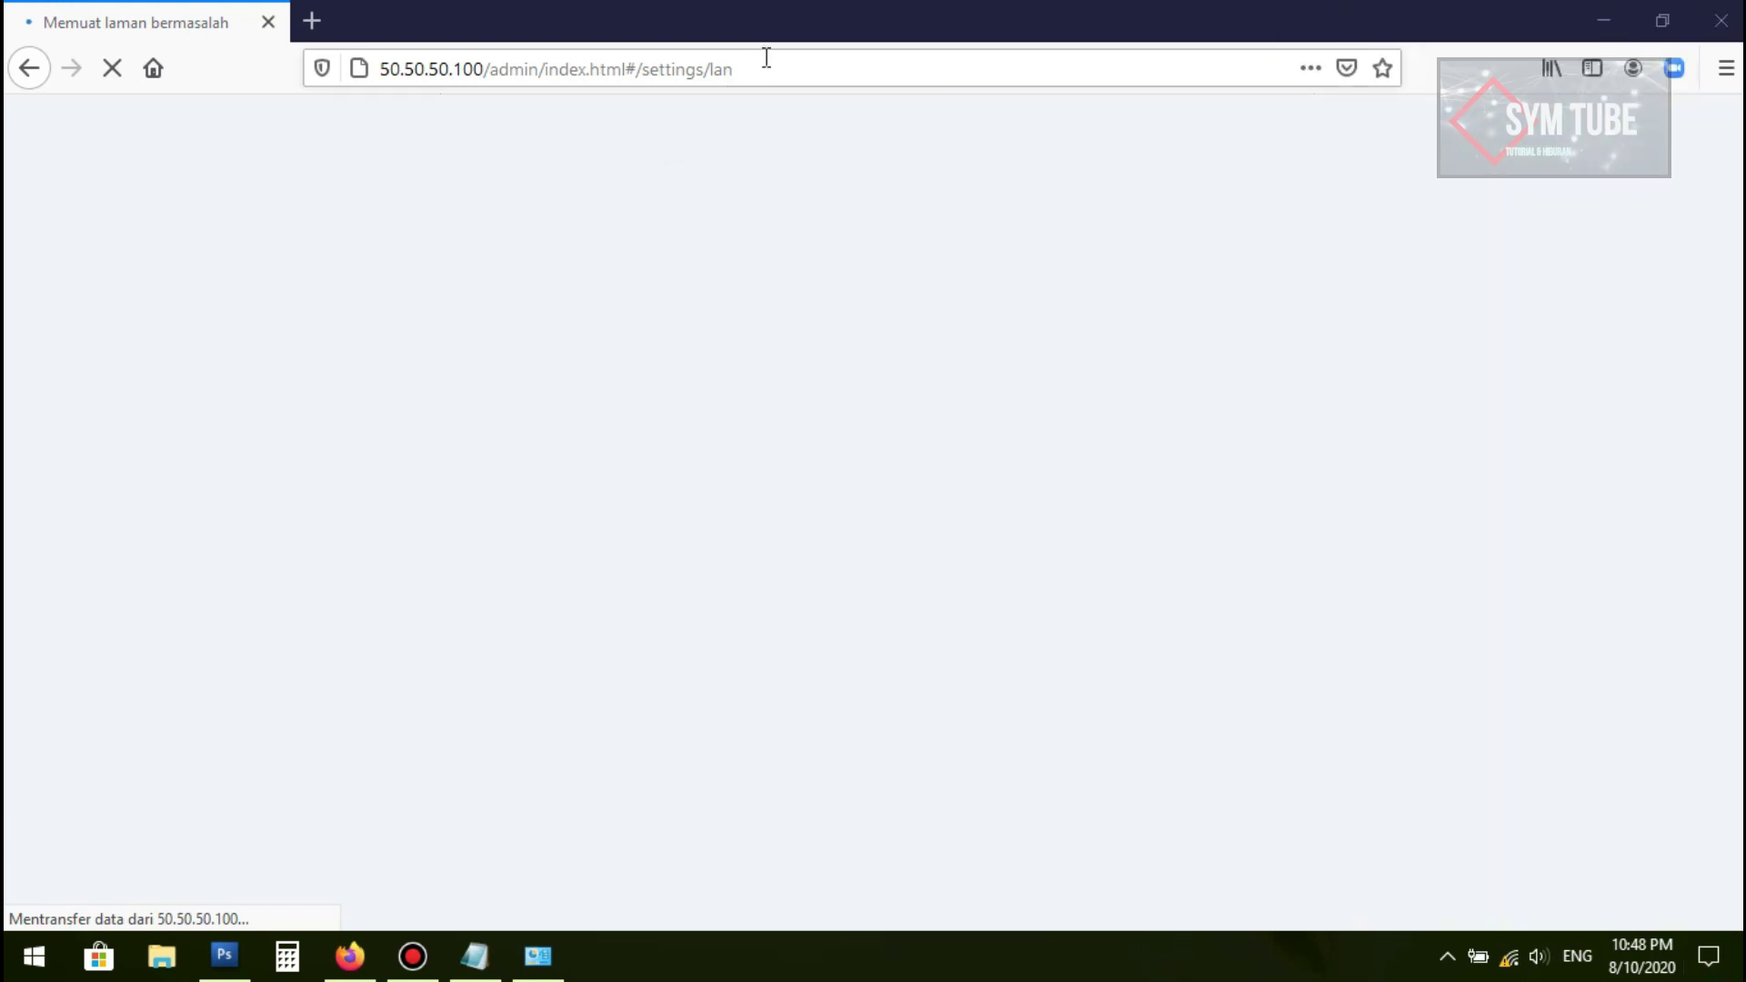
pyautogui.click(764, 64)
pyautogui.click(1353, 692)
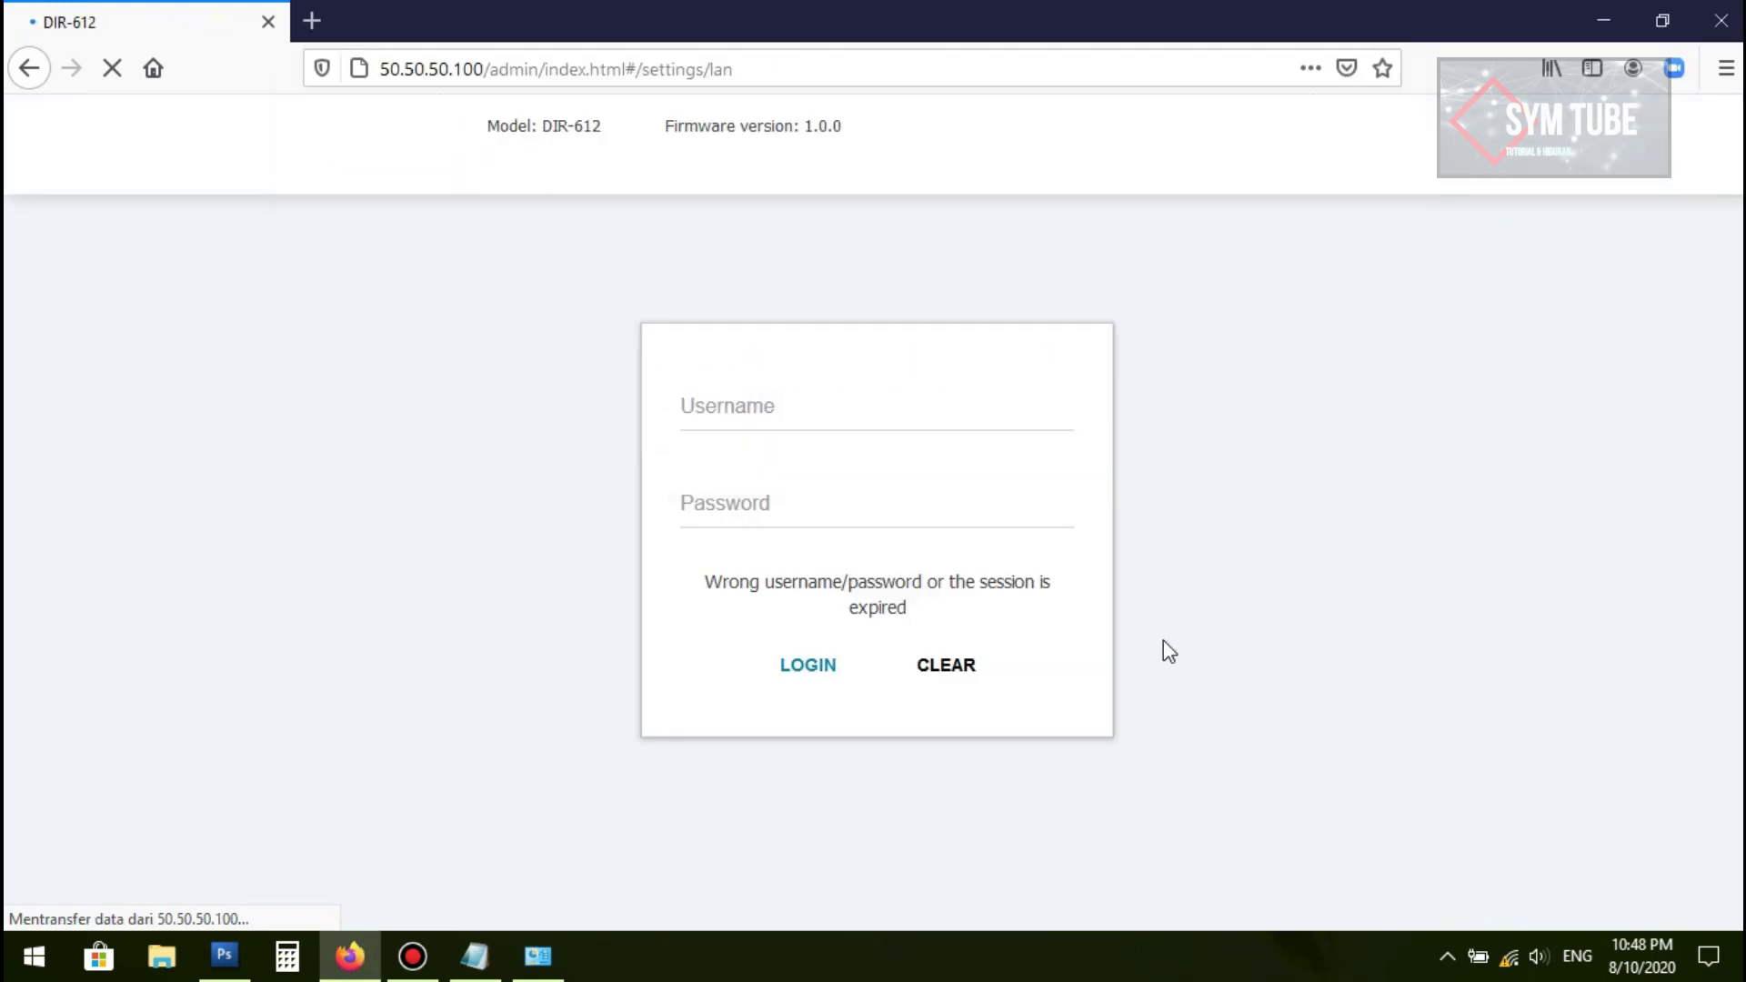
# Step: Log in with the saved admin username and the router password, then save the login
pyautogui.click(851, 412)
pyautogui.click(820, 525)
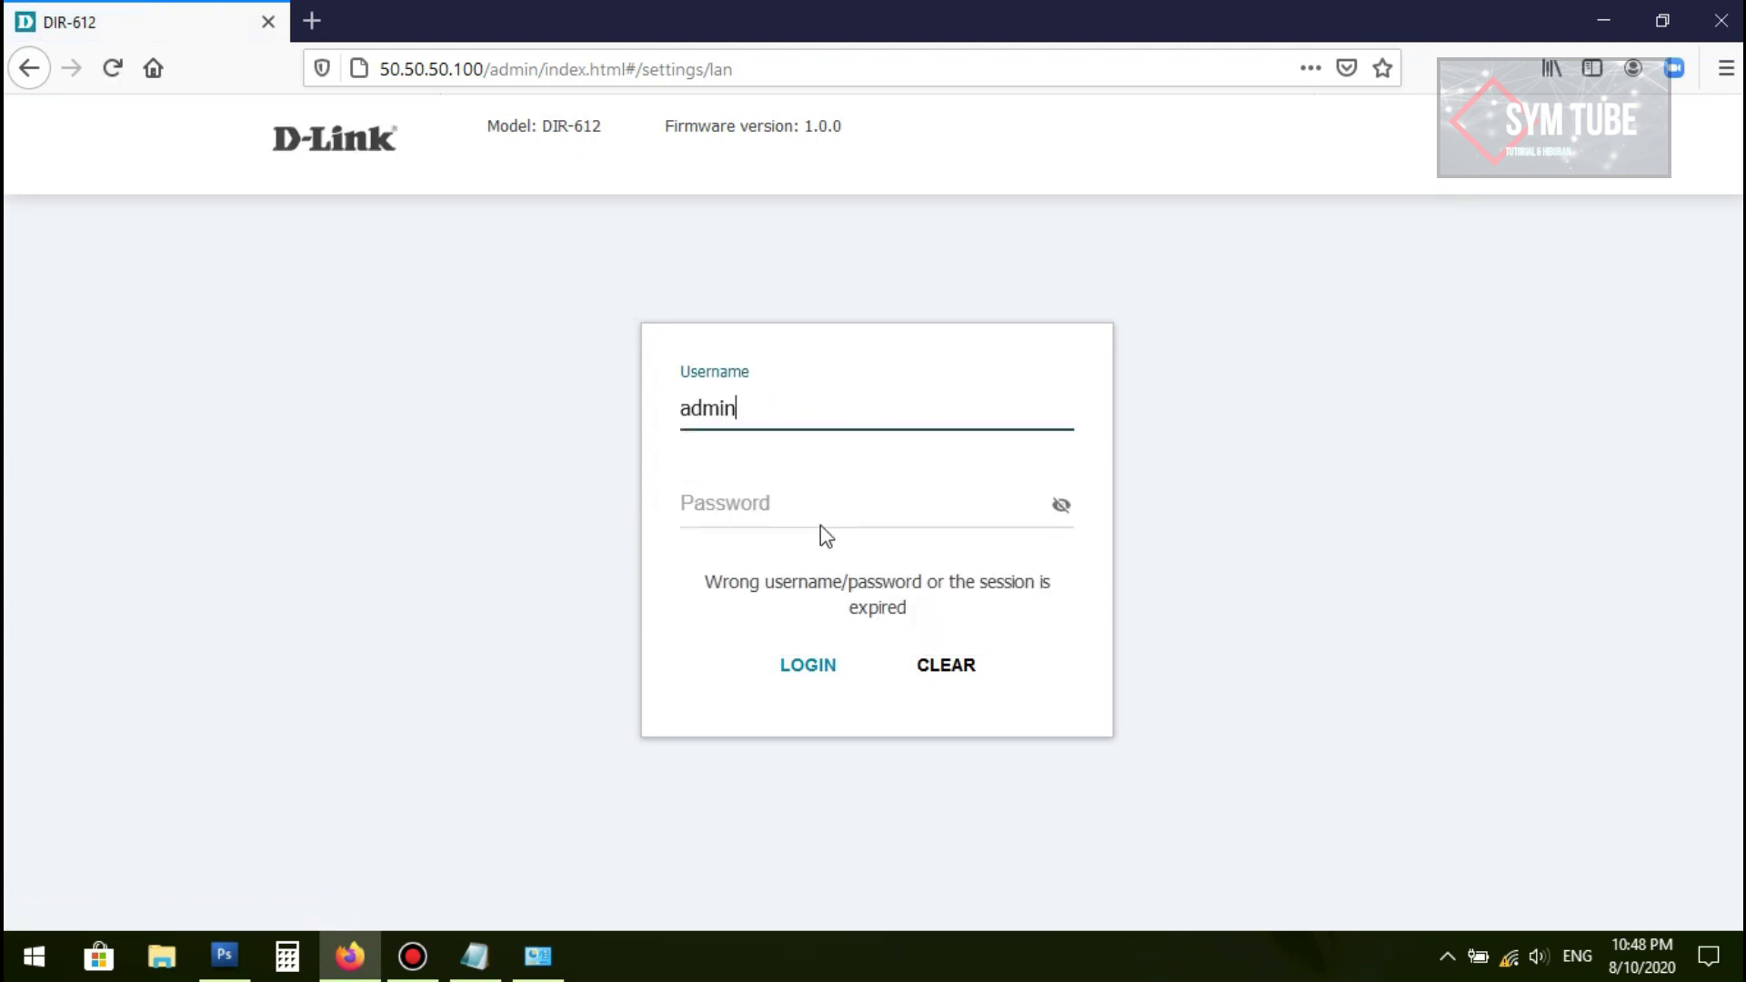
pyautogui.click(815, 514)
pyautogui.write('password')
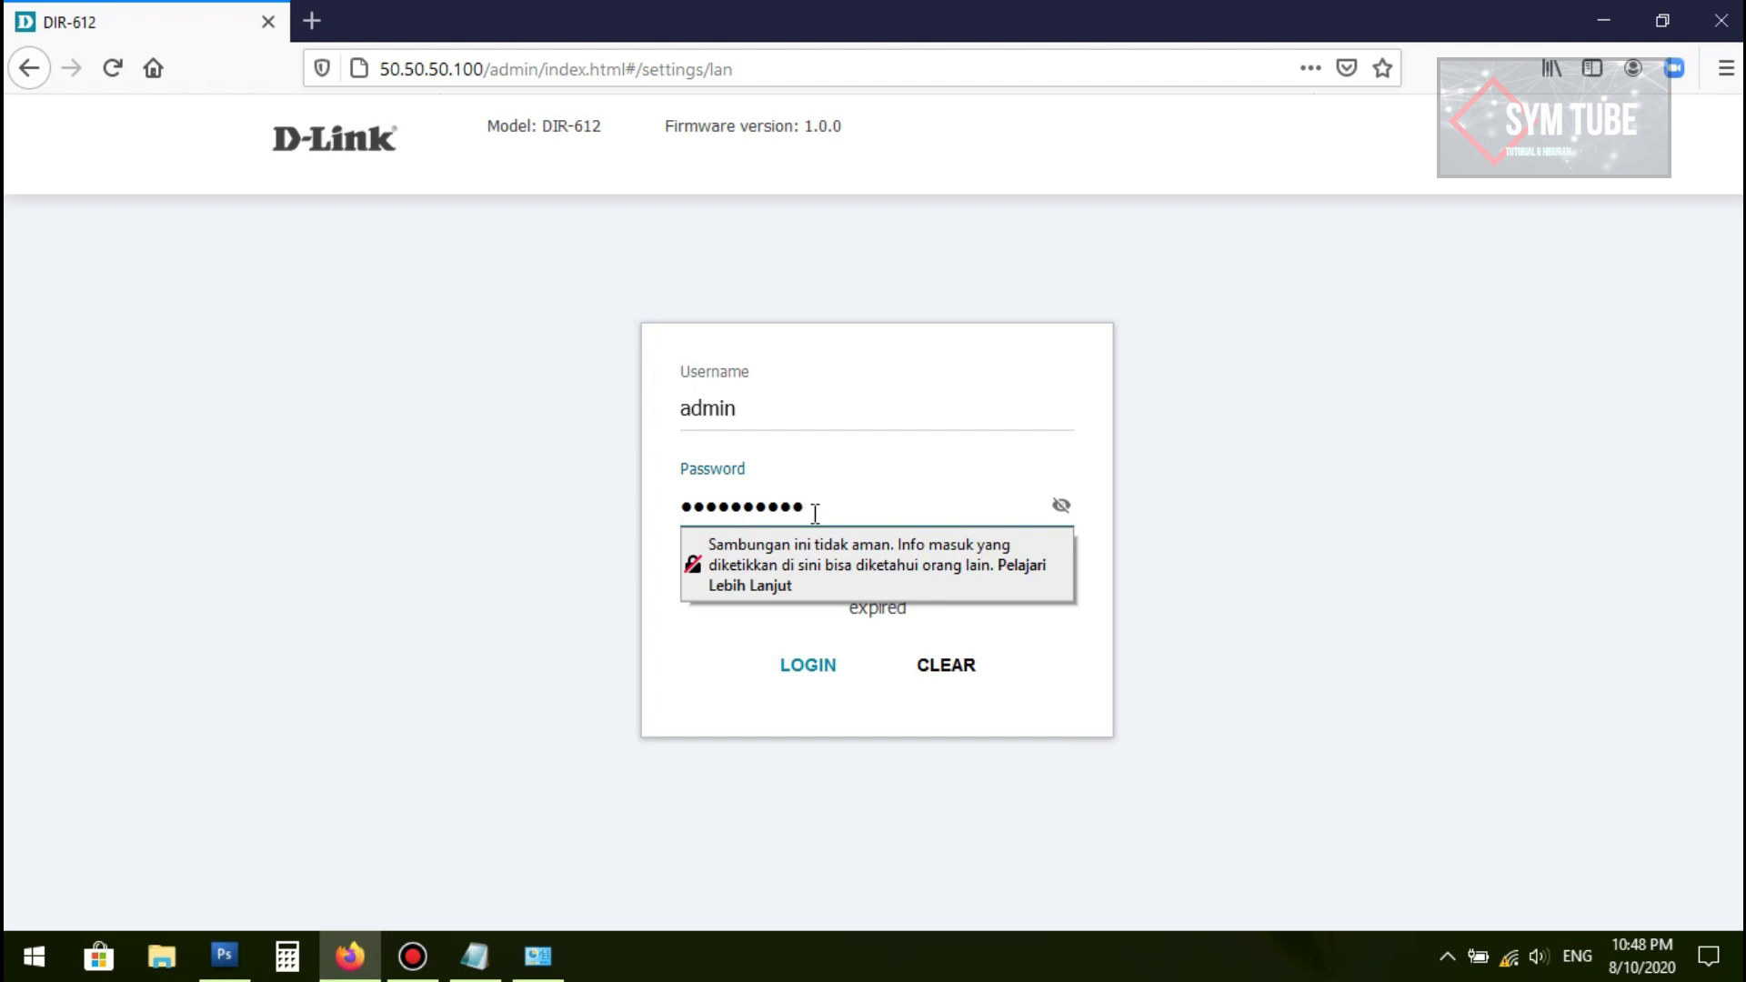
pyautogui.press('Return')
pyautogui.click(511, 284)
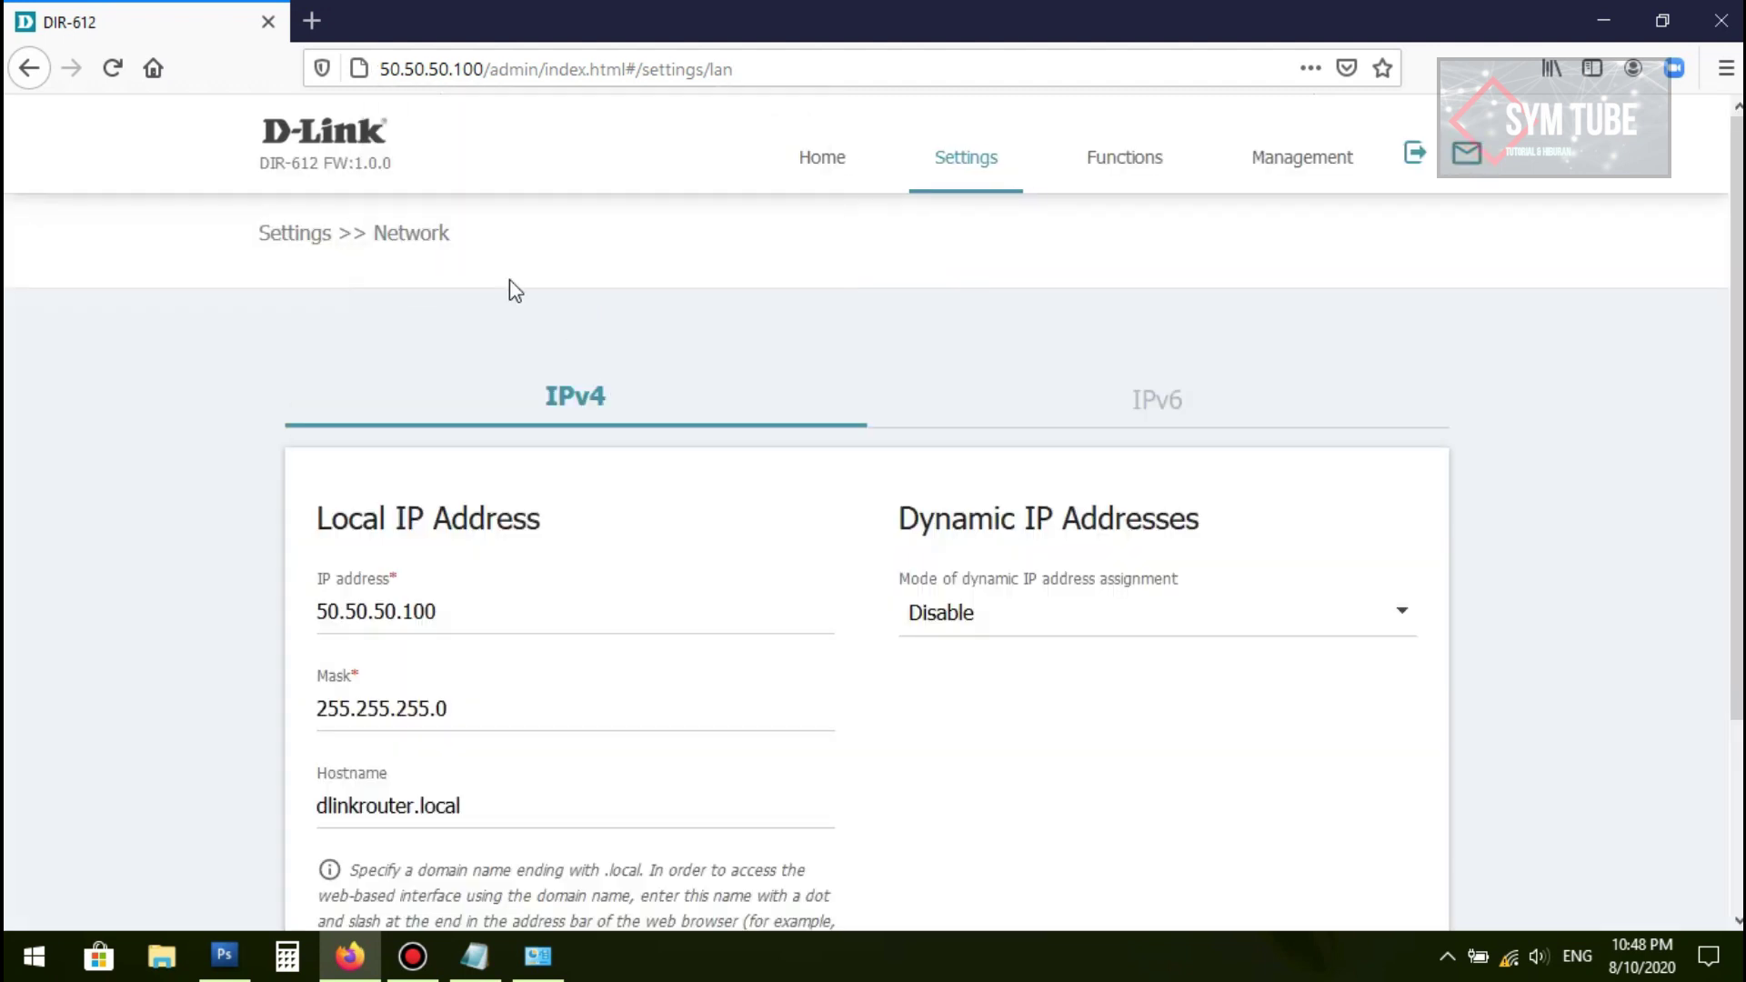
# Step: Check the LAN settings show DHCP disabled, then go to Management > Administration
pyautogui.scroll(-3, 1002, 367)
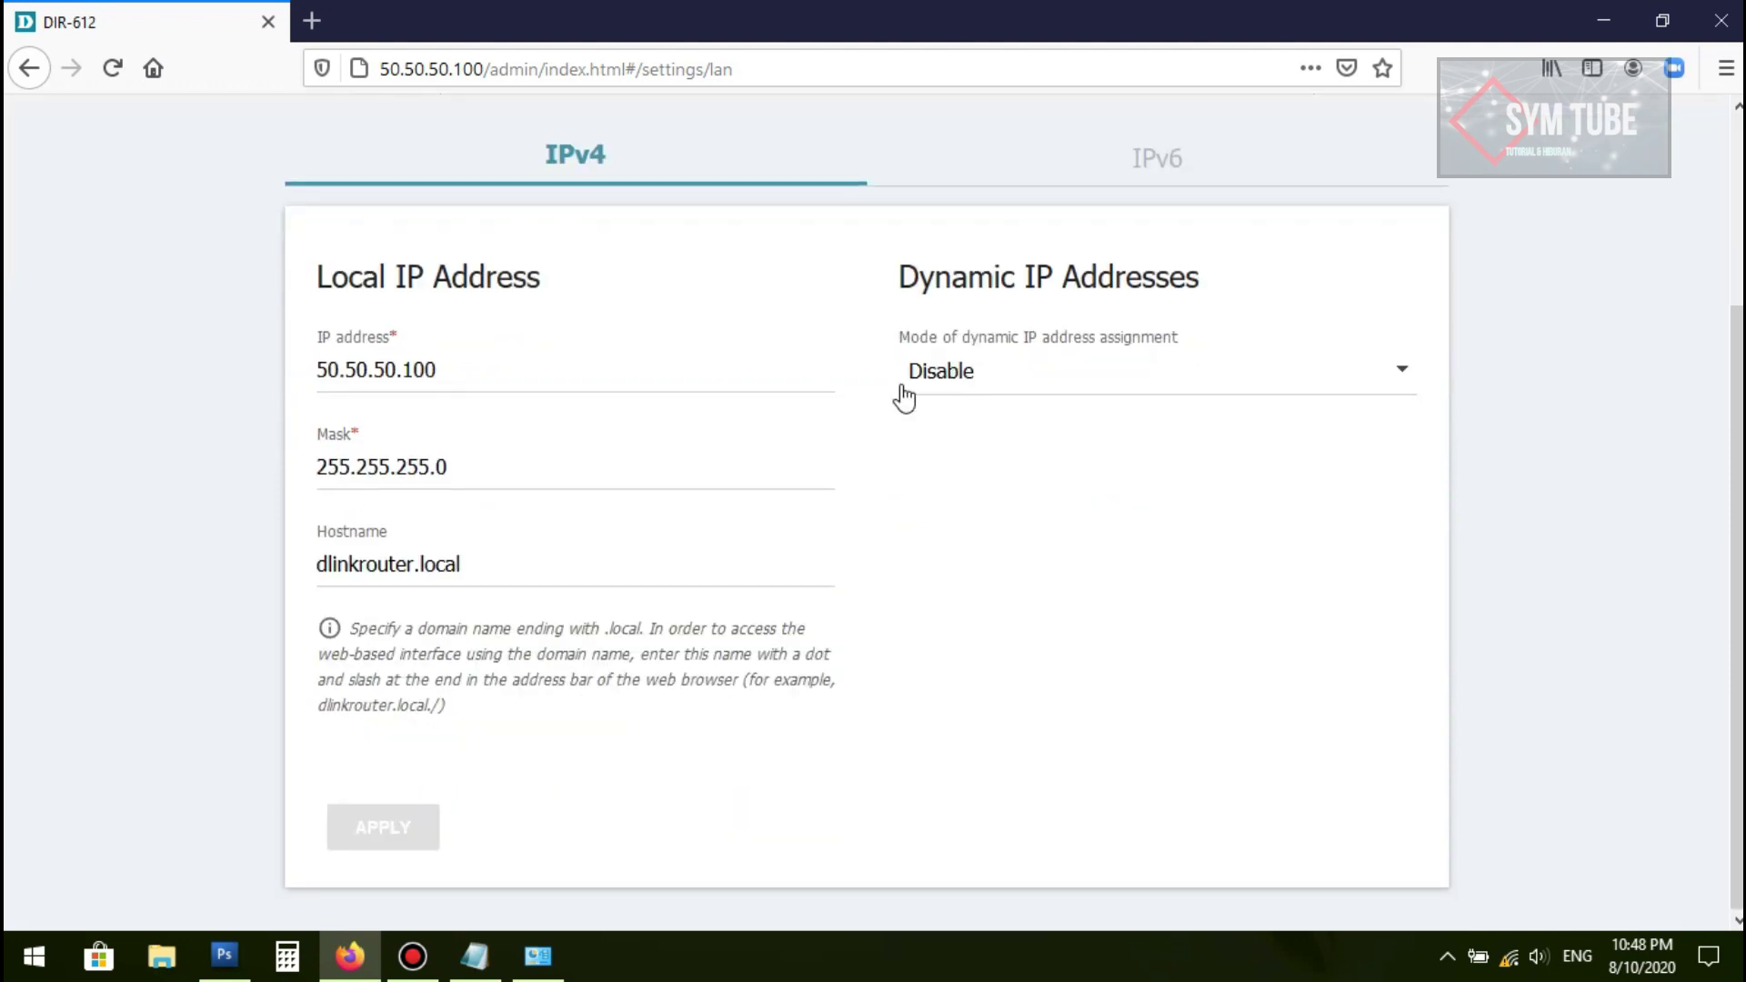
pyautogui.scroll(3, 1009, 406)
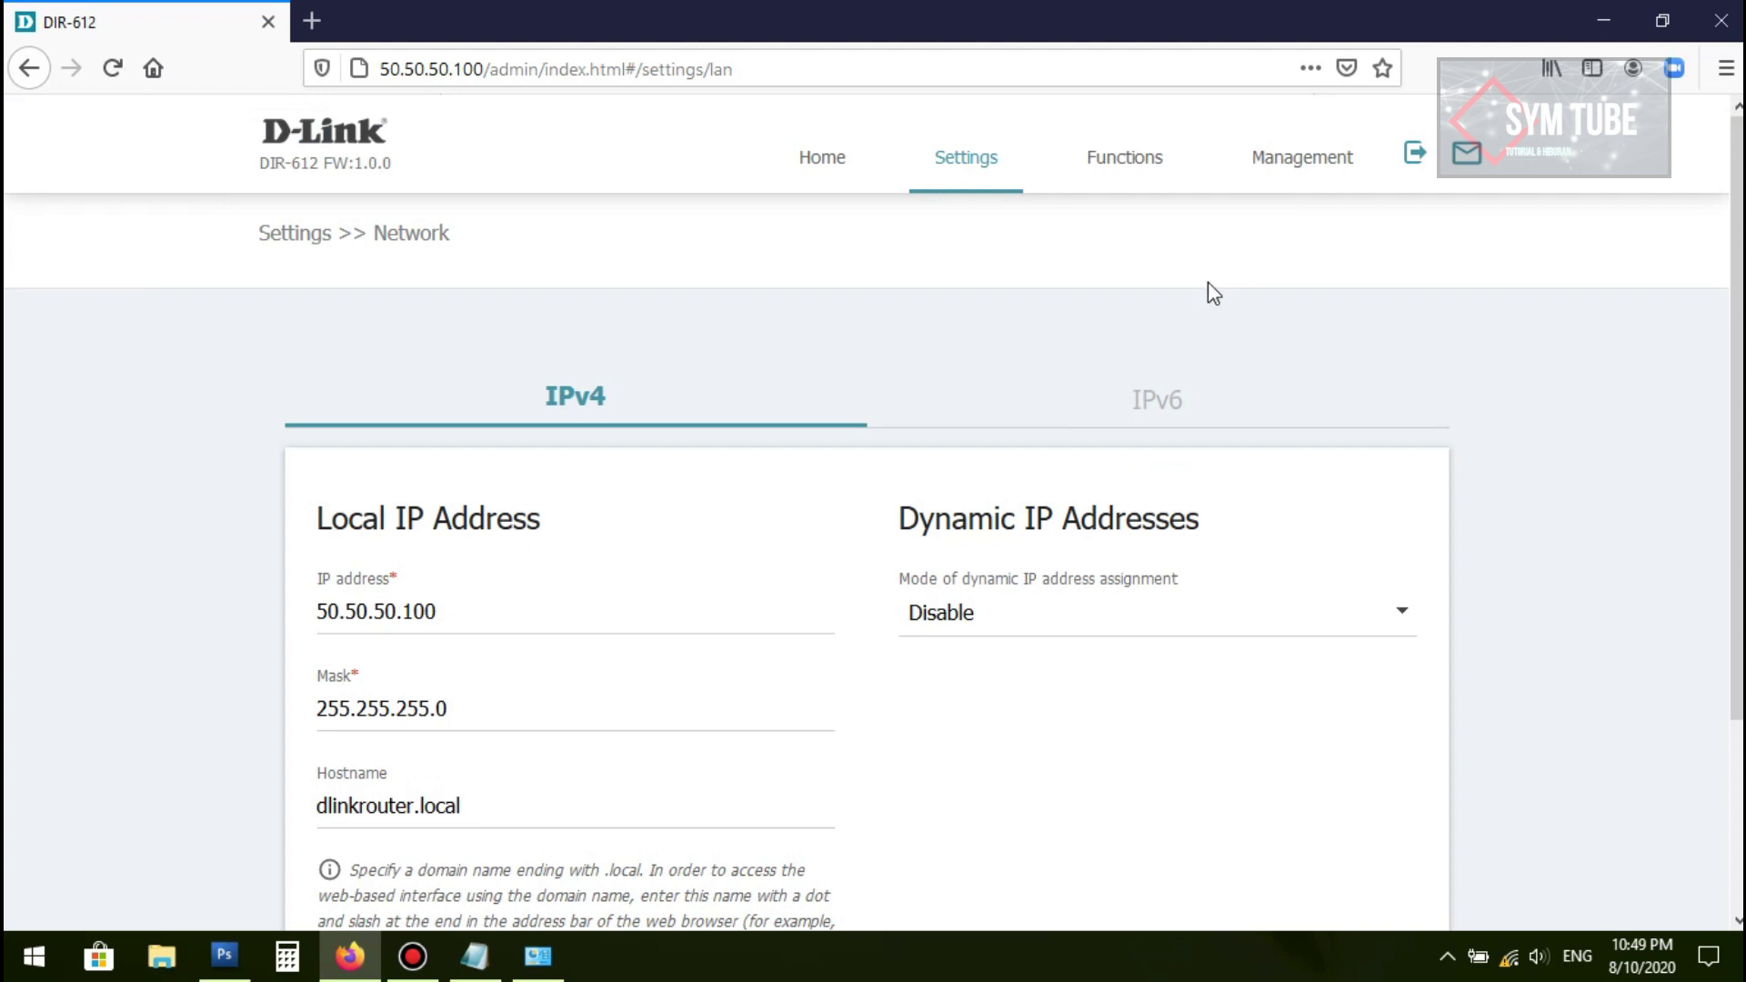
pyautogui.click(1277, 170)
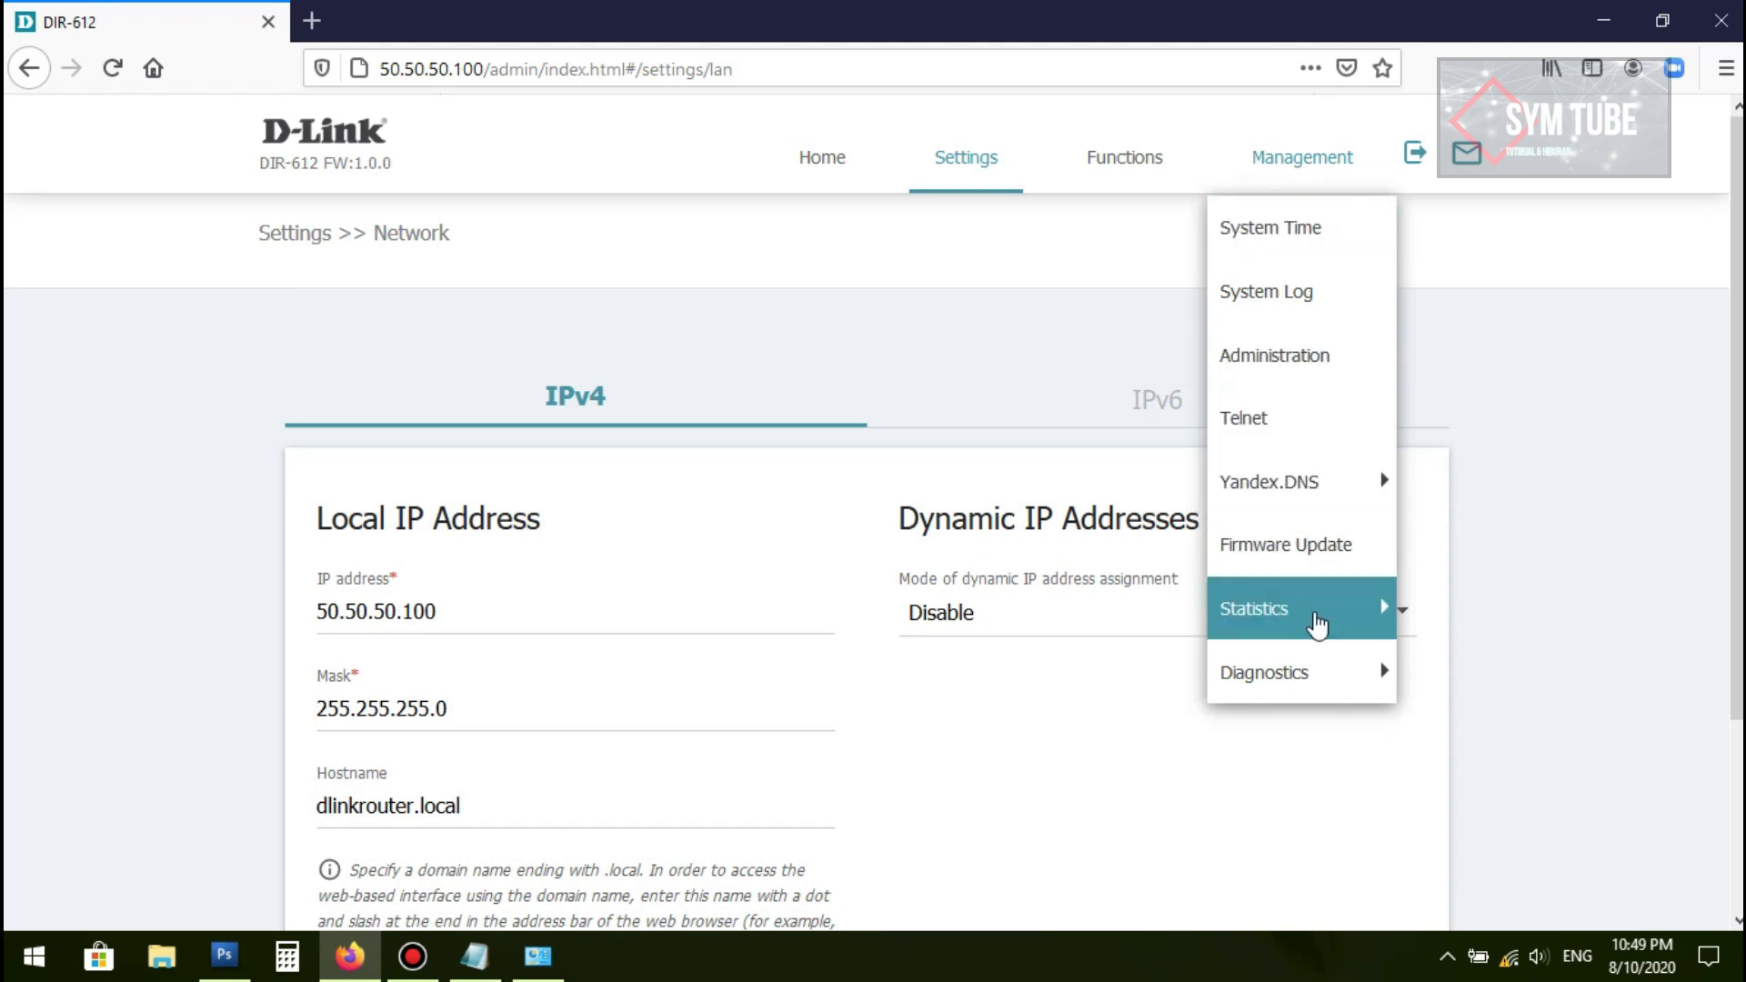
pyautogui.click(1296, 356)
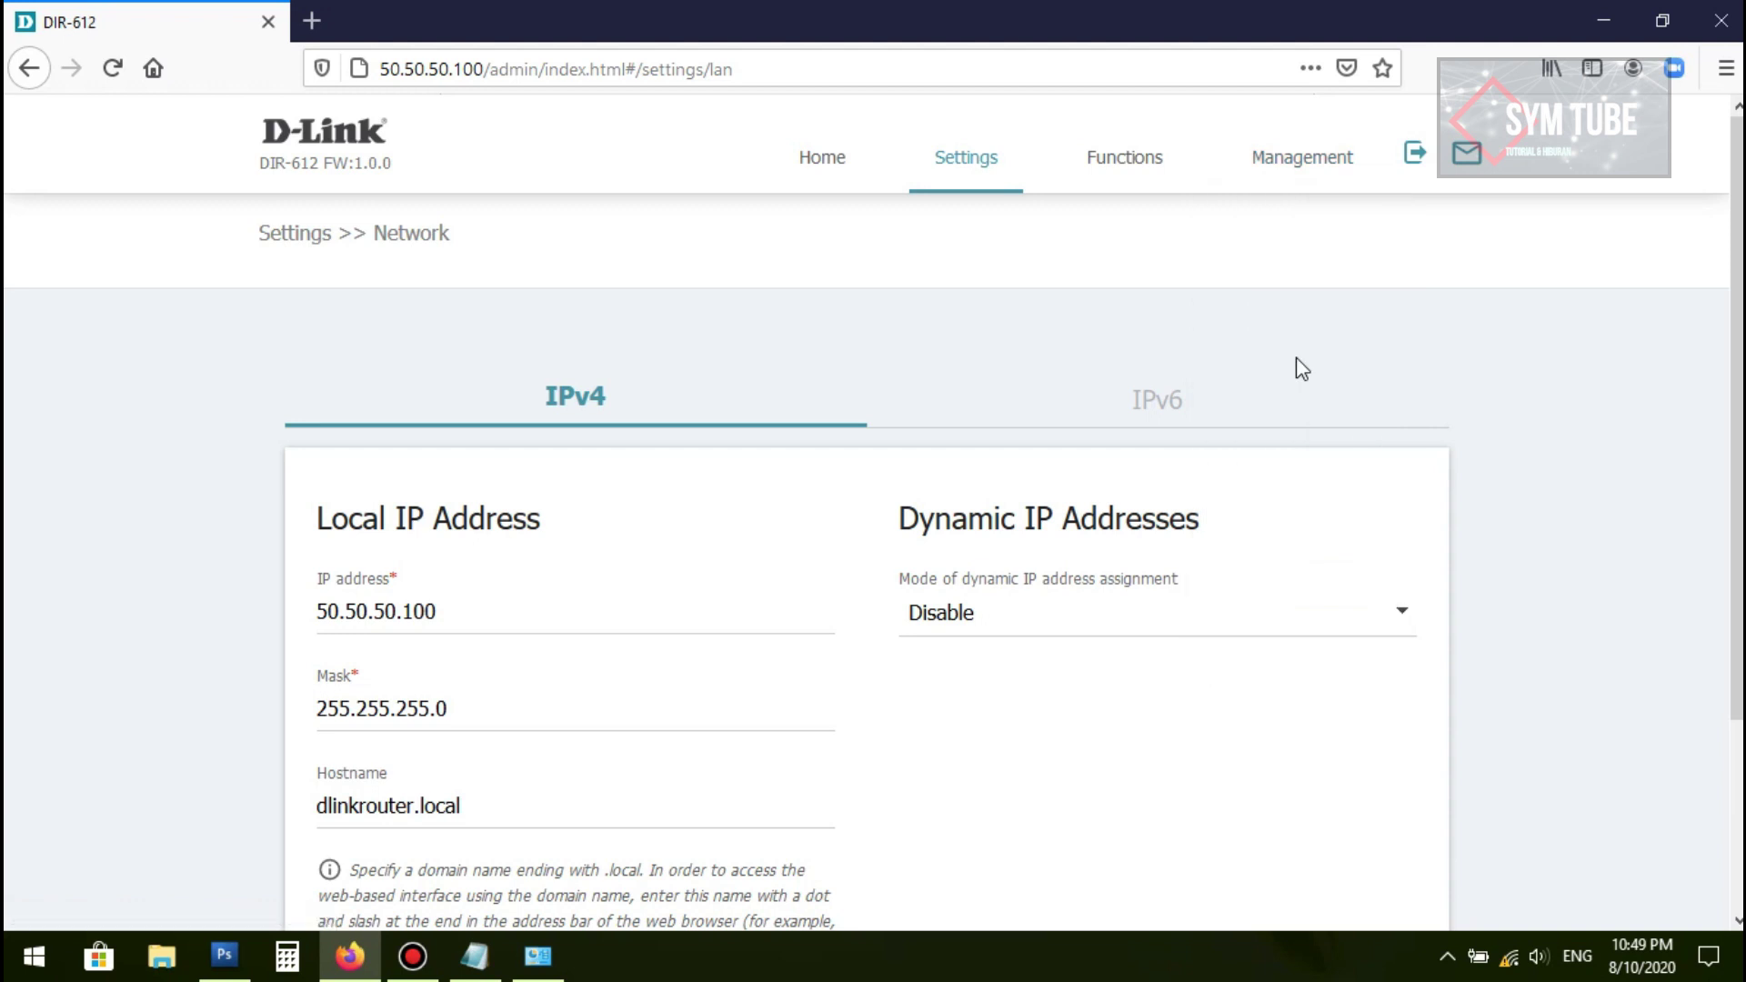
# Step: Enter a new admin password, paste it into the confirmation field, and save it
pyautogui.scroll(-3, 550, 564)
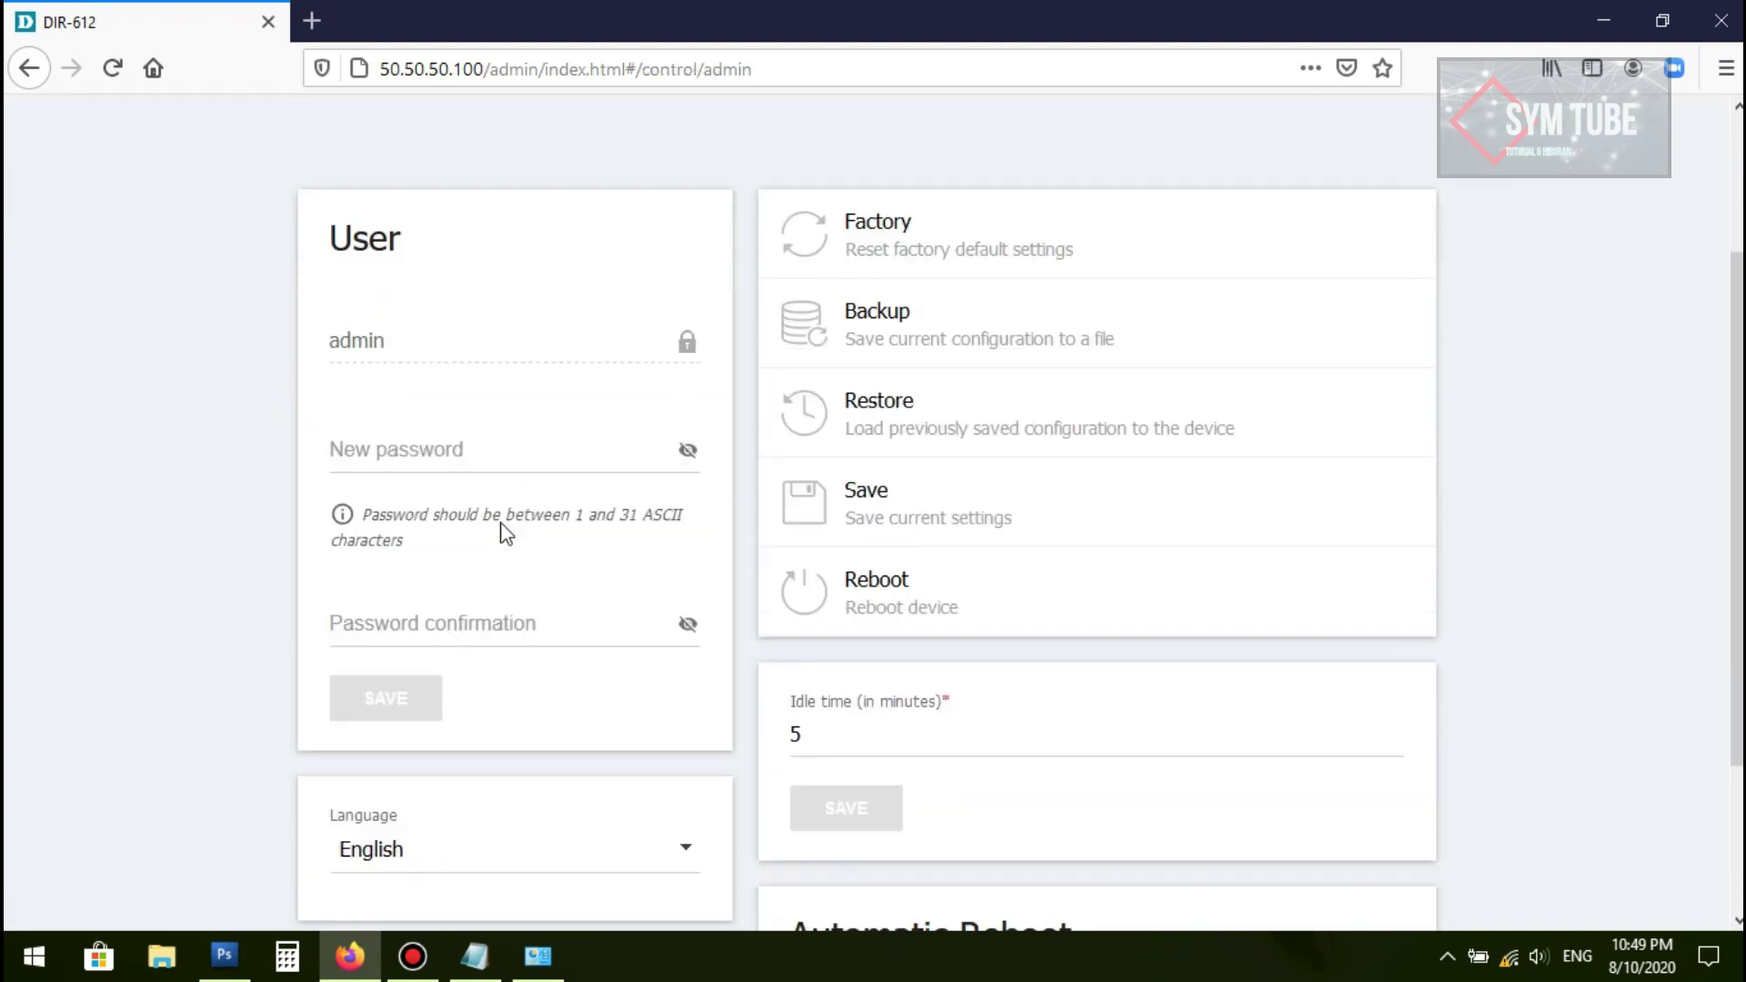
pyautogui.click(420, 387)
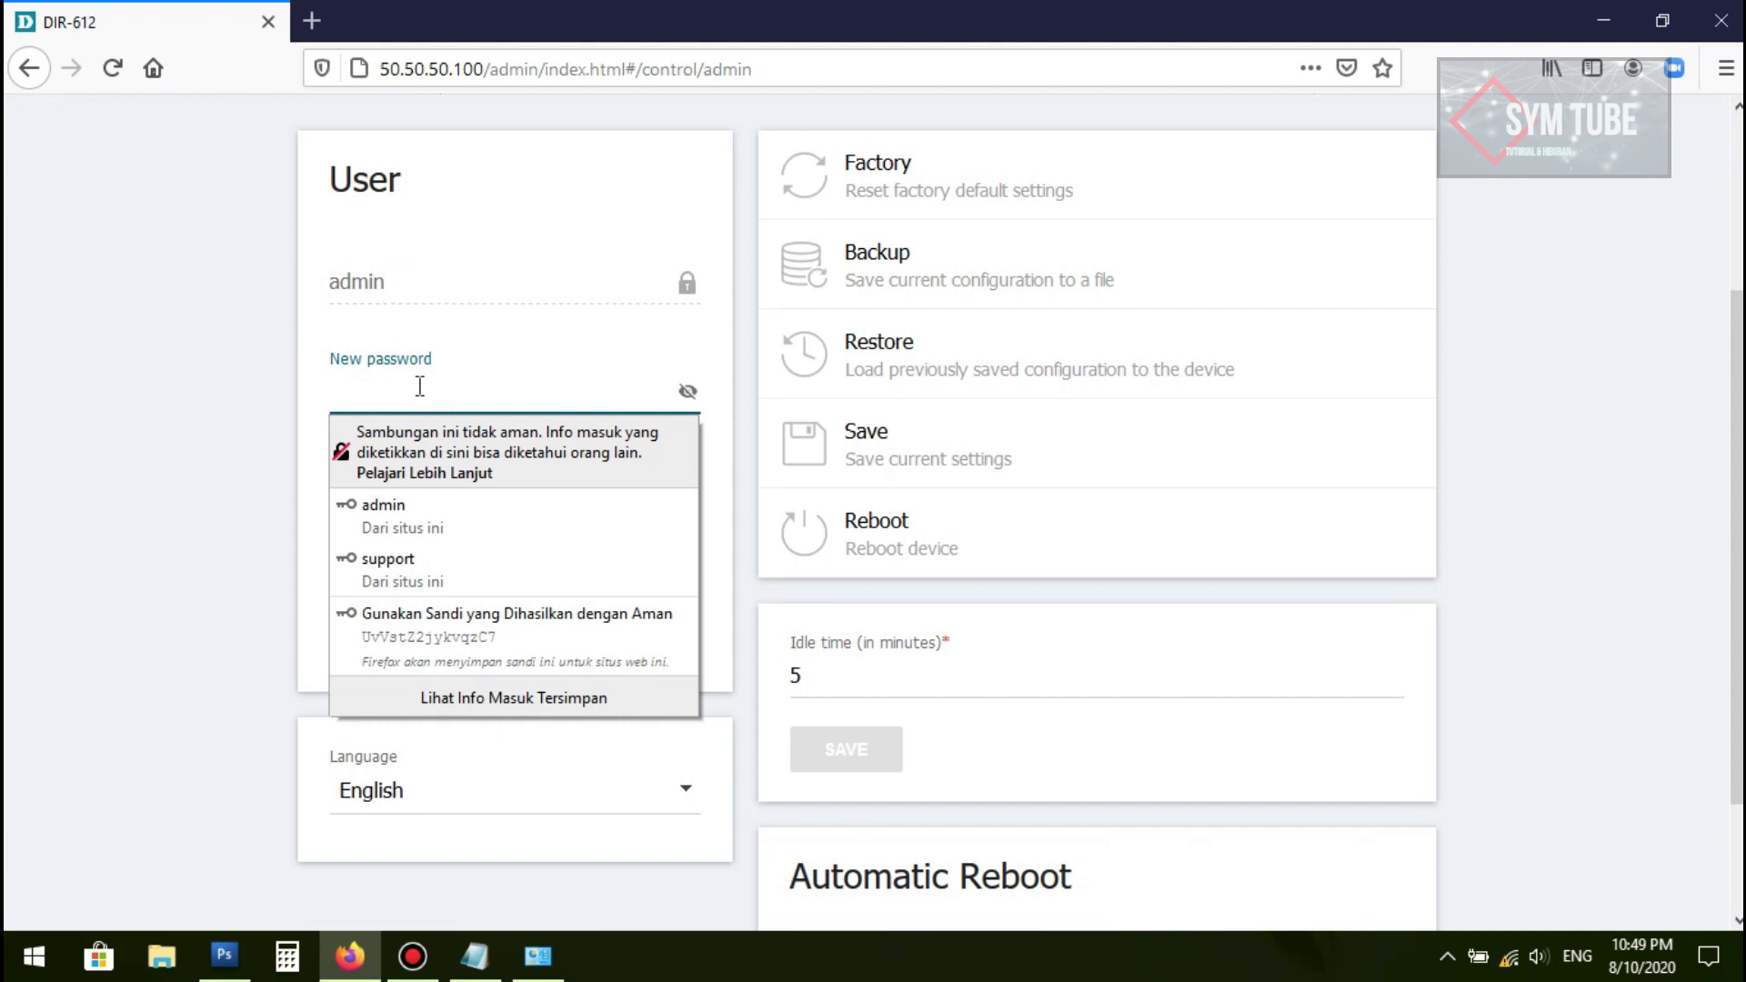
pyautogui.write('12345678')
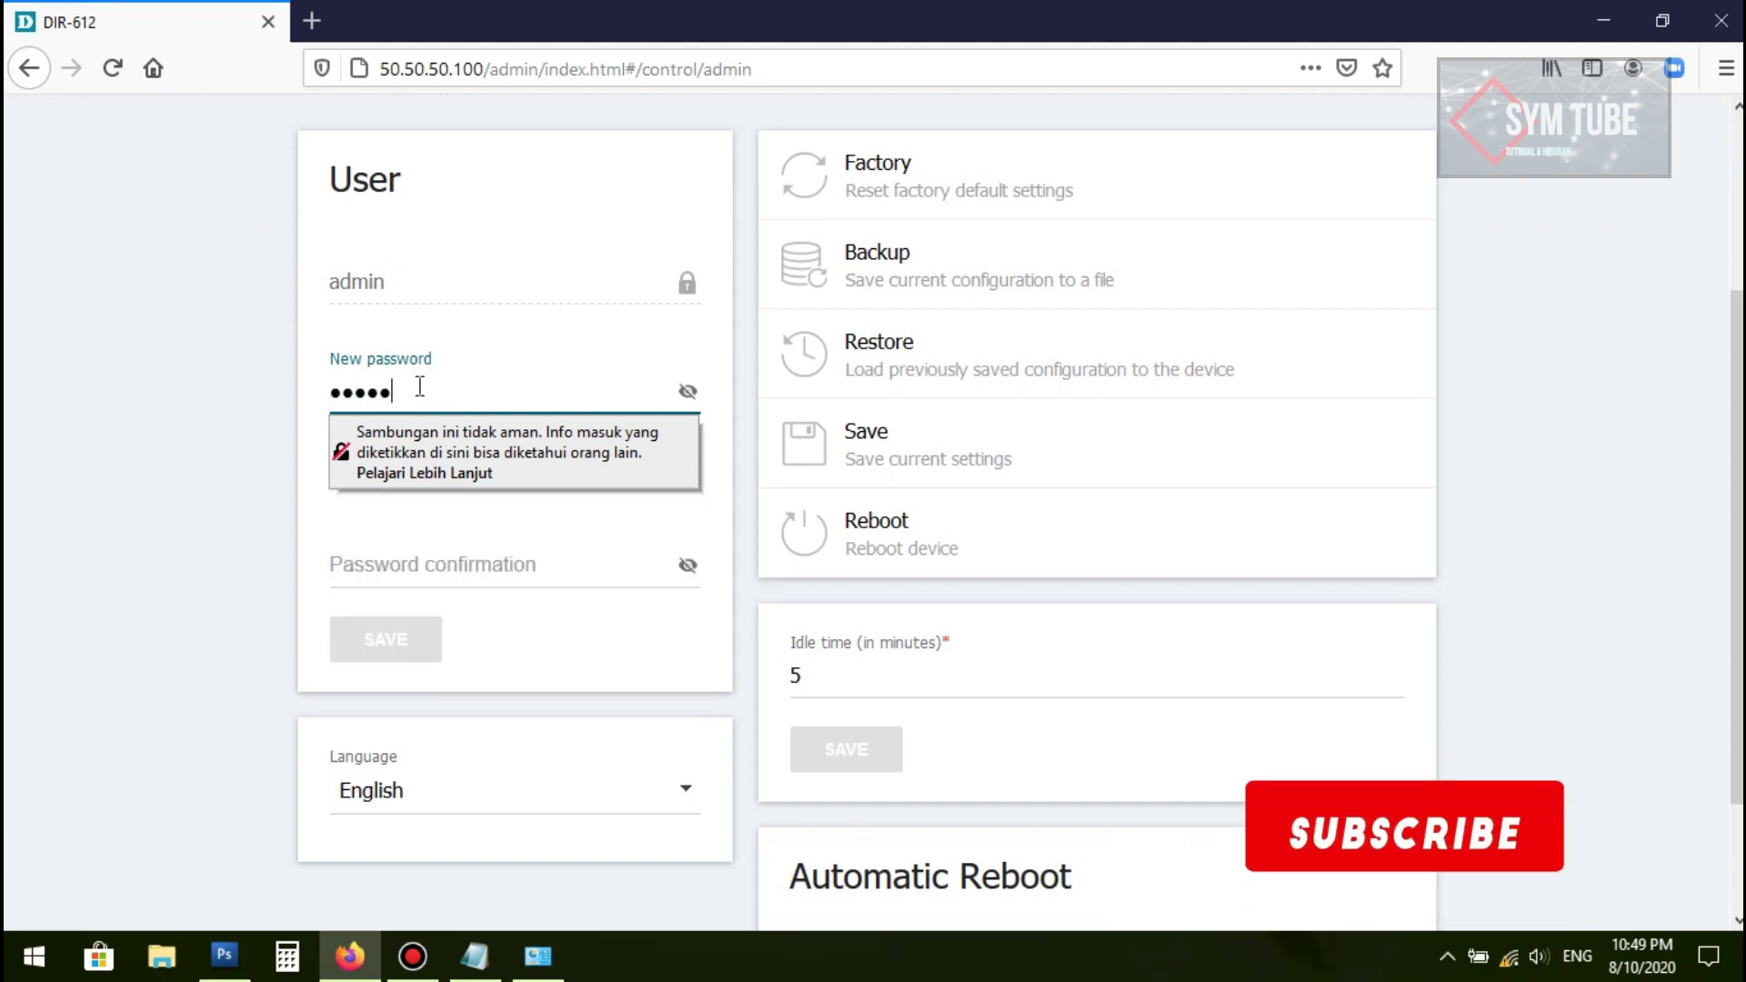
pyautogui.write('123456')
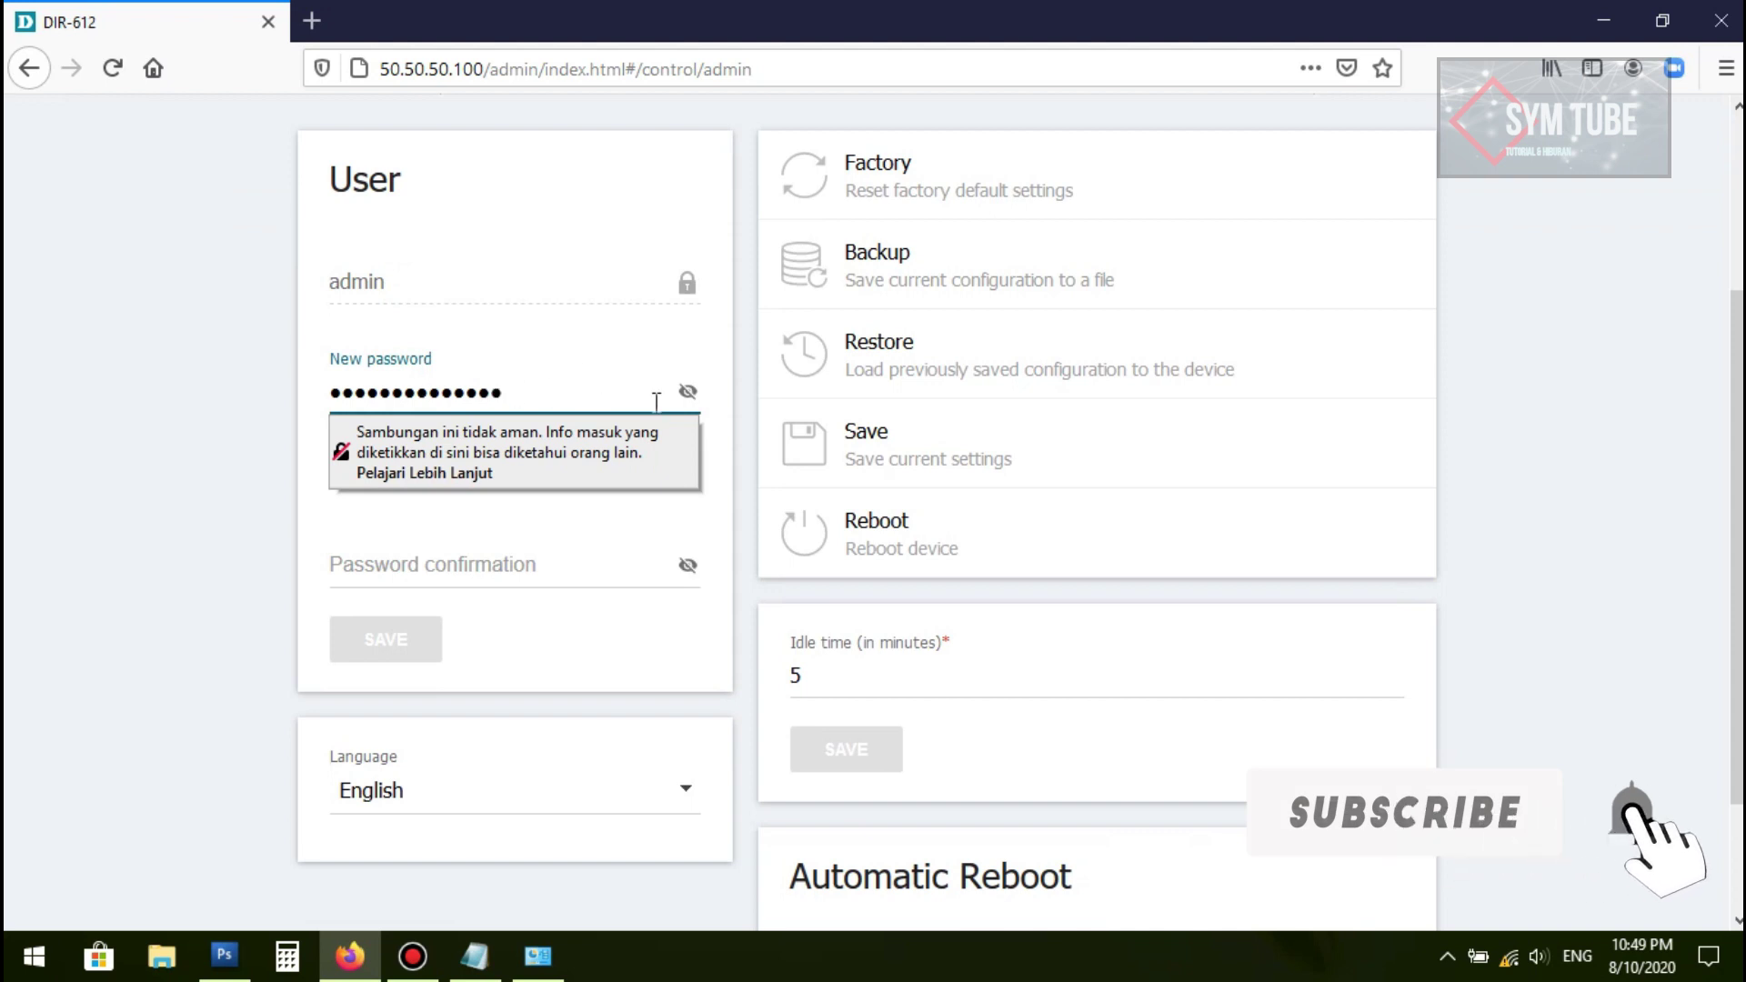
pyautogui.click(687, 391)
pyautogui.moveTo(545, 381); pyautogui.dragTo(286, 370)
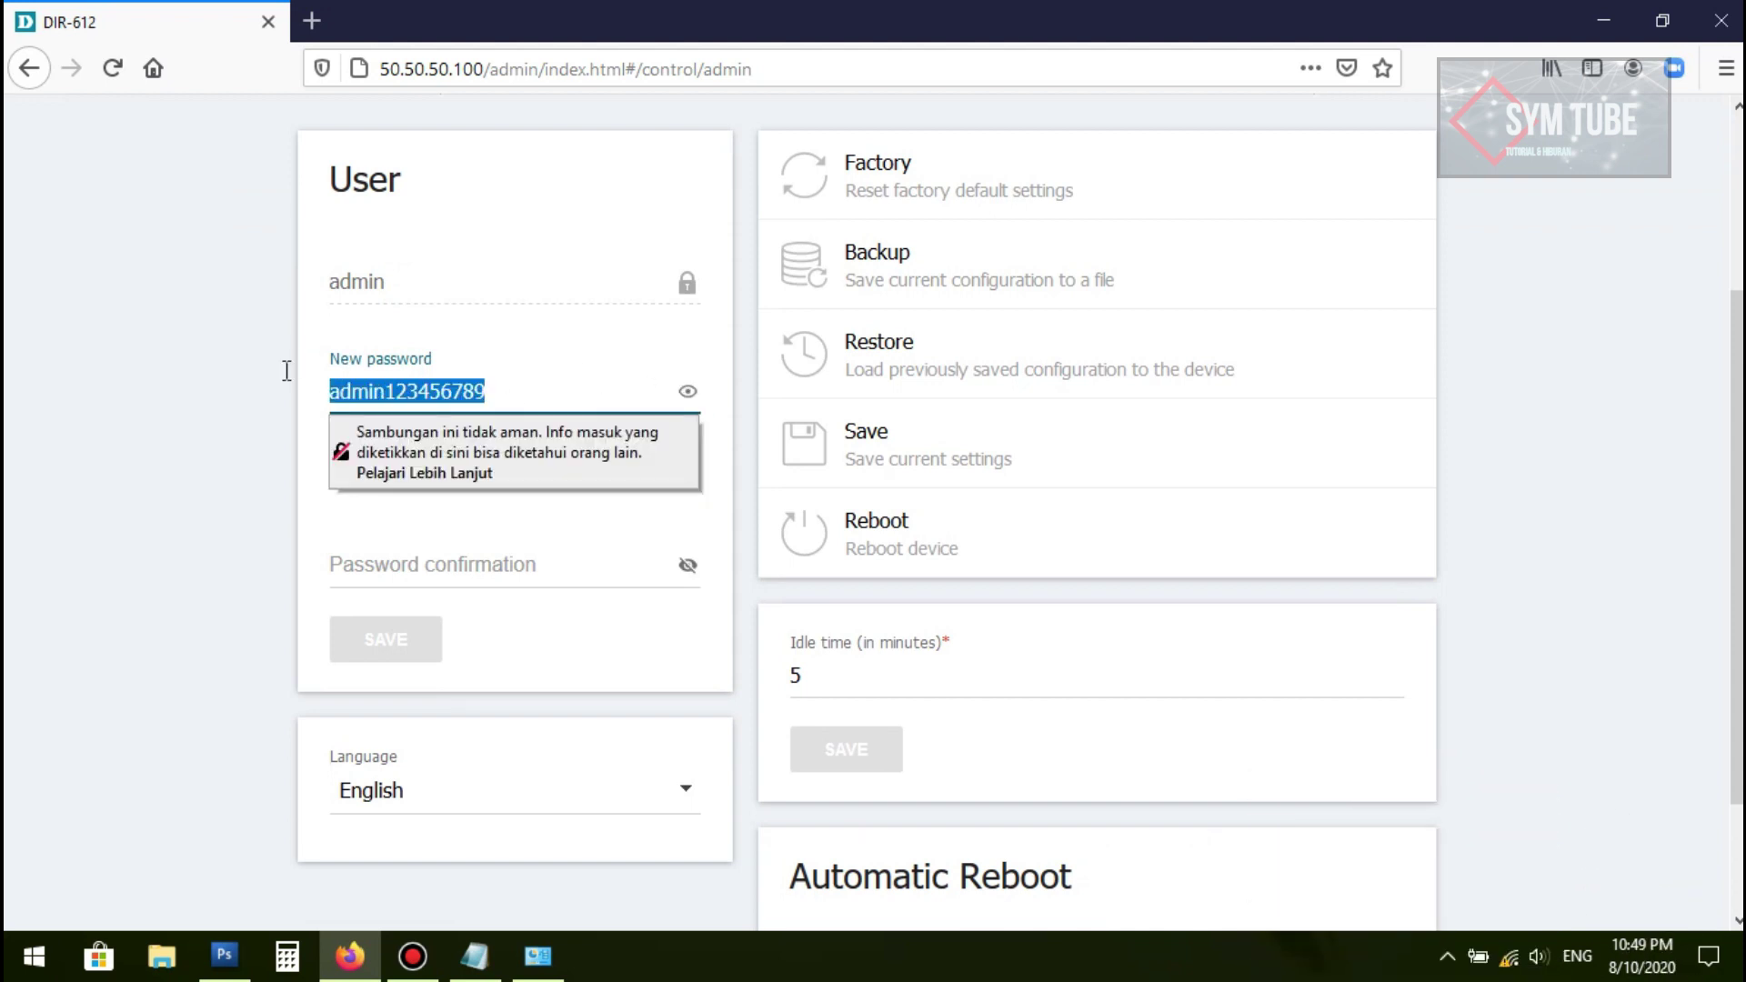
pyautogui.click(432, 562)
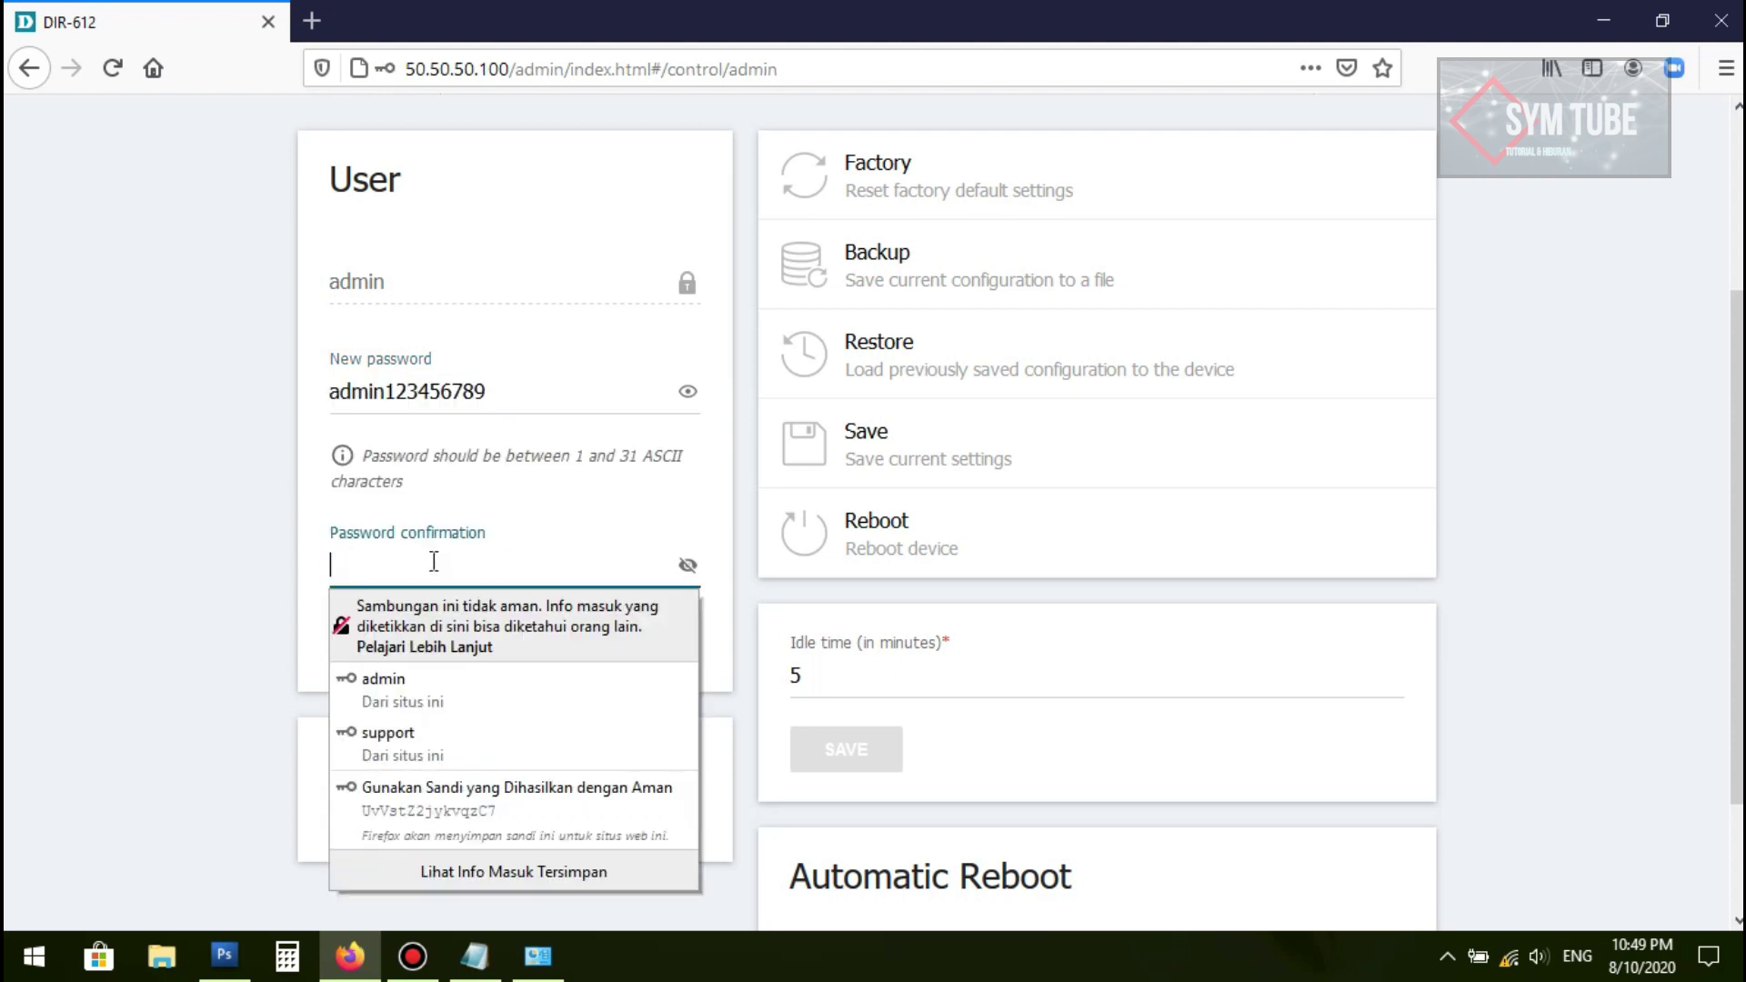
pyautogui.hotkey('ctrl', 'v')
pyautogui.click(116, 640)
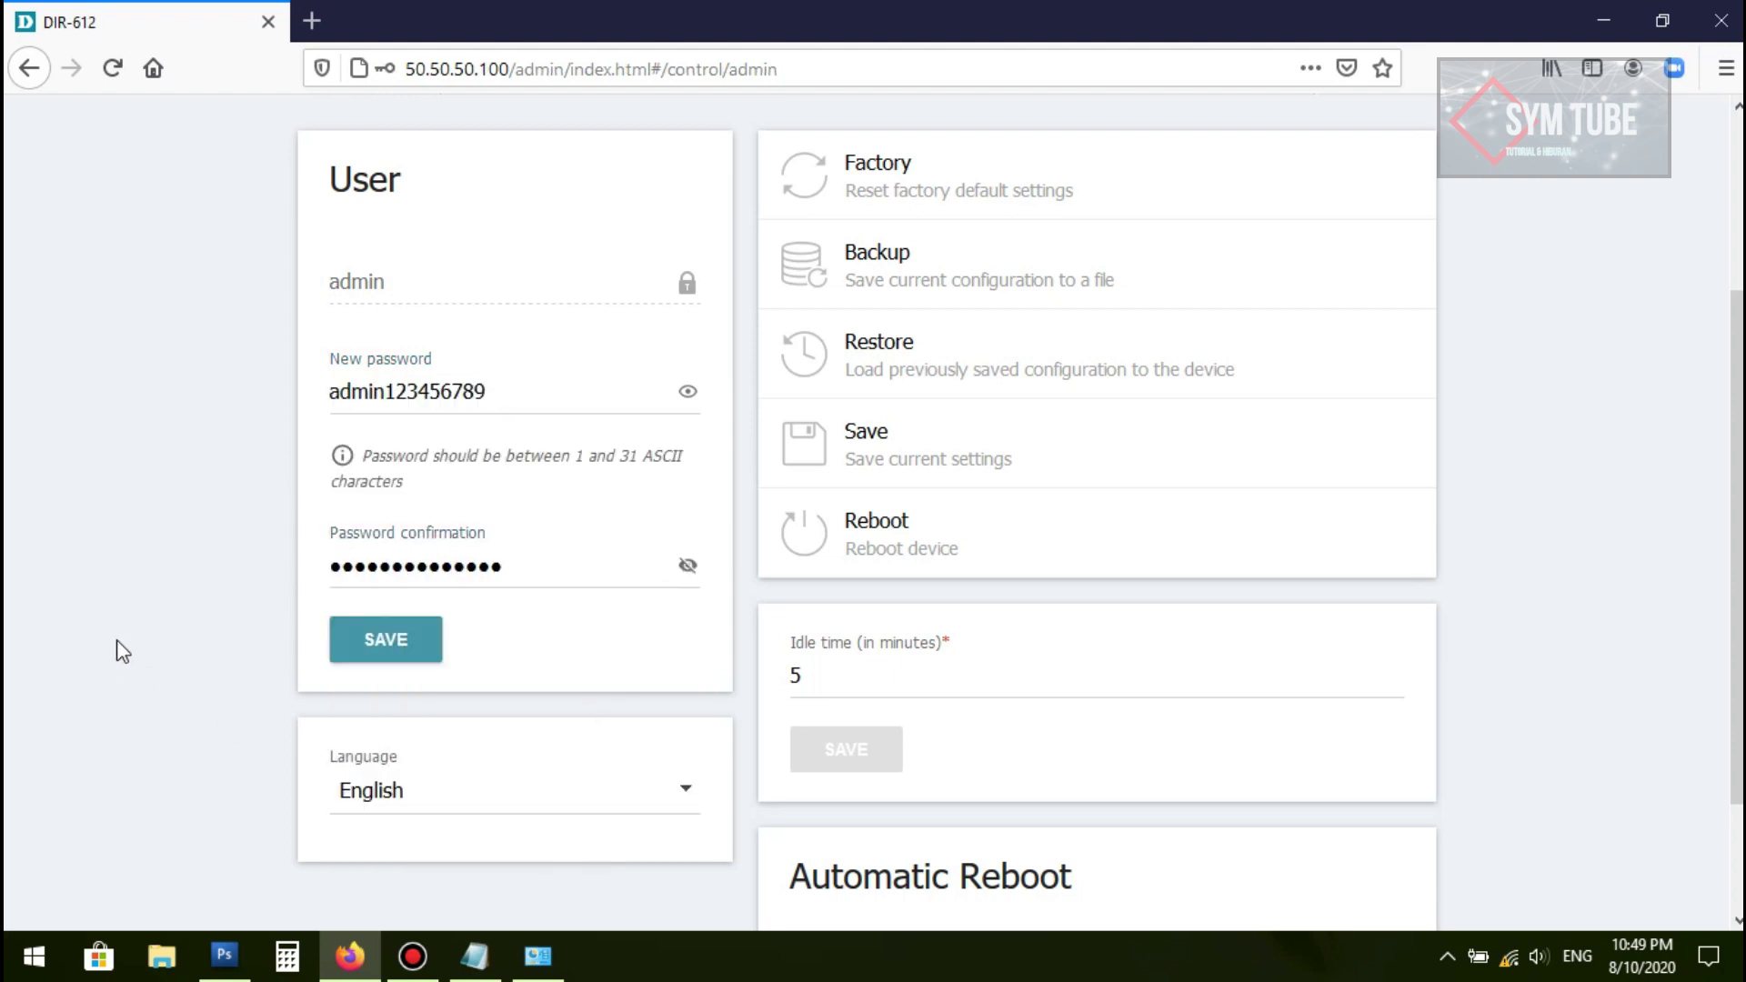
pyautogui.scroll(-2, 188, 593)
pyautogui.click(393, 491)
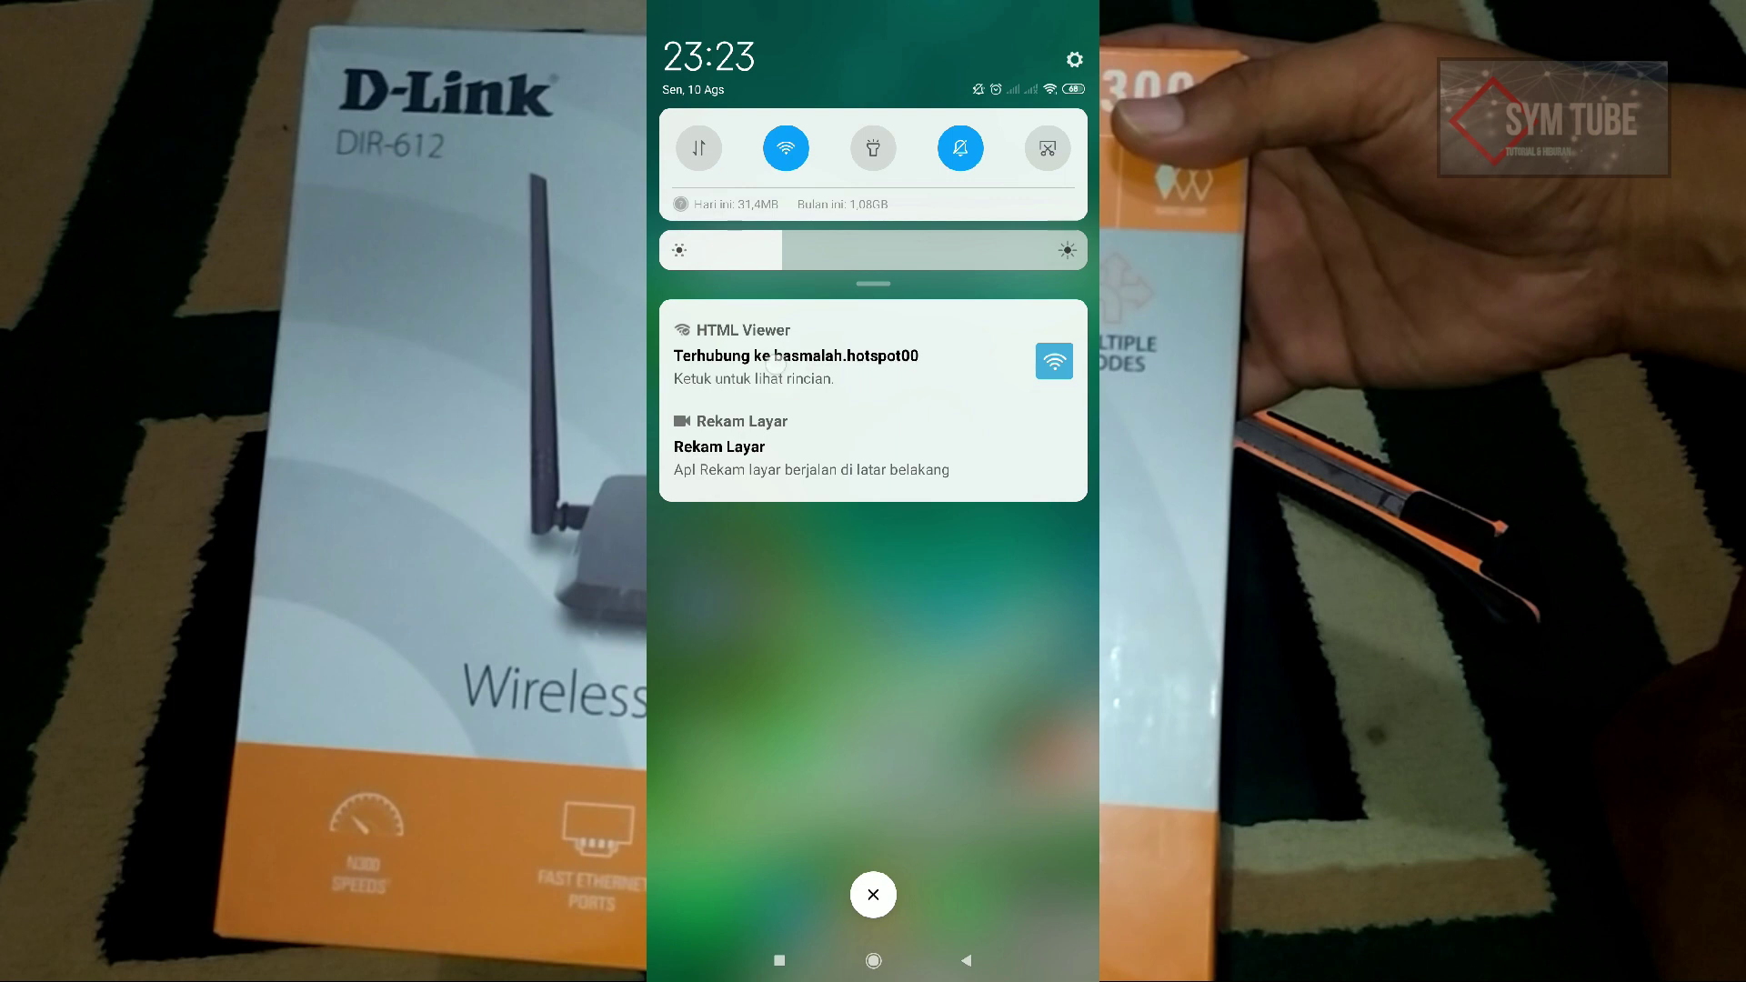
# Step: Check the hotspot connection, then load and scroll YouTube's feed before returning home
pyautogui.click(774, 363)
pyautogui.moveTo(963, 841)
pyautogui.mouseDown()
pyautogui.moveTo(966, 773)
pyautogui.moveTo(968, 834)
pyautogui.mouseUp()
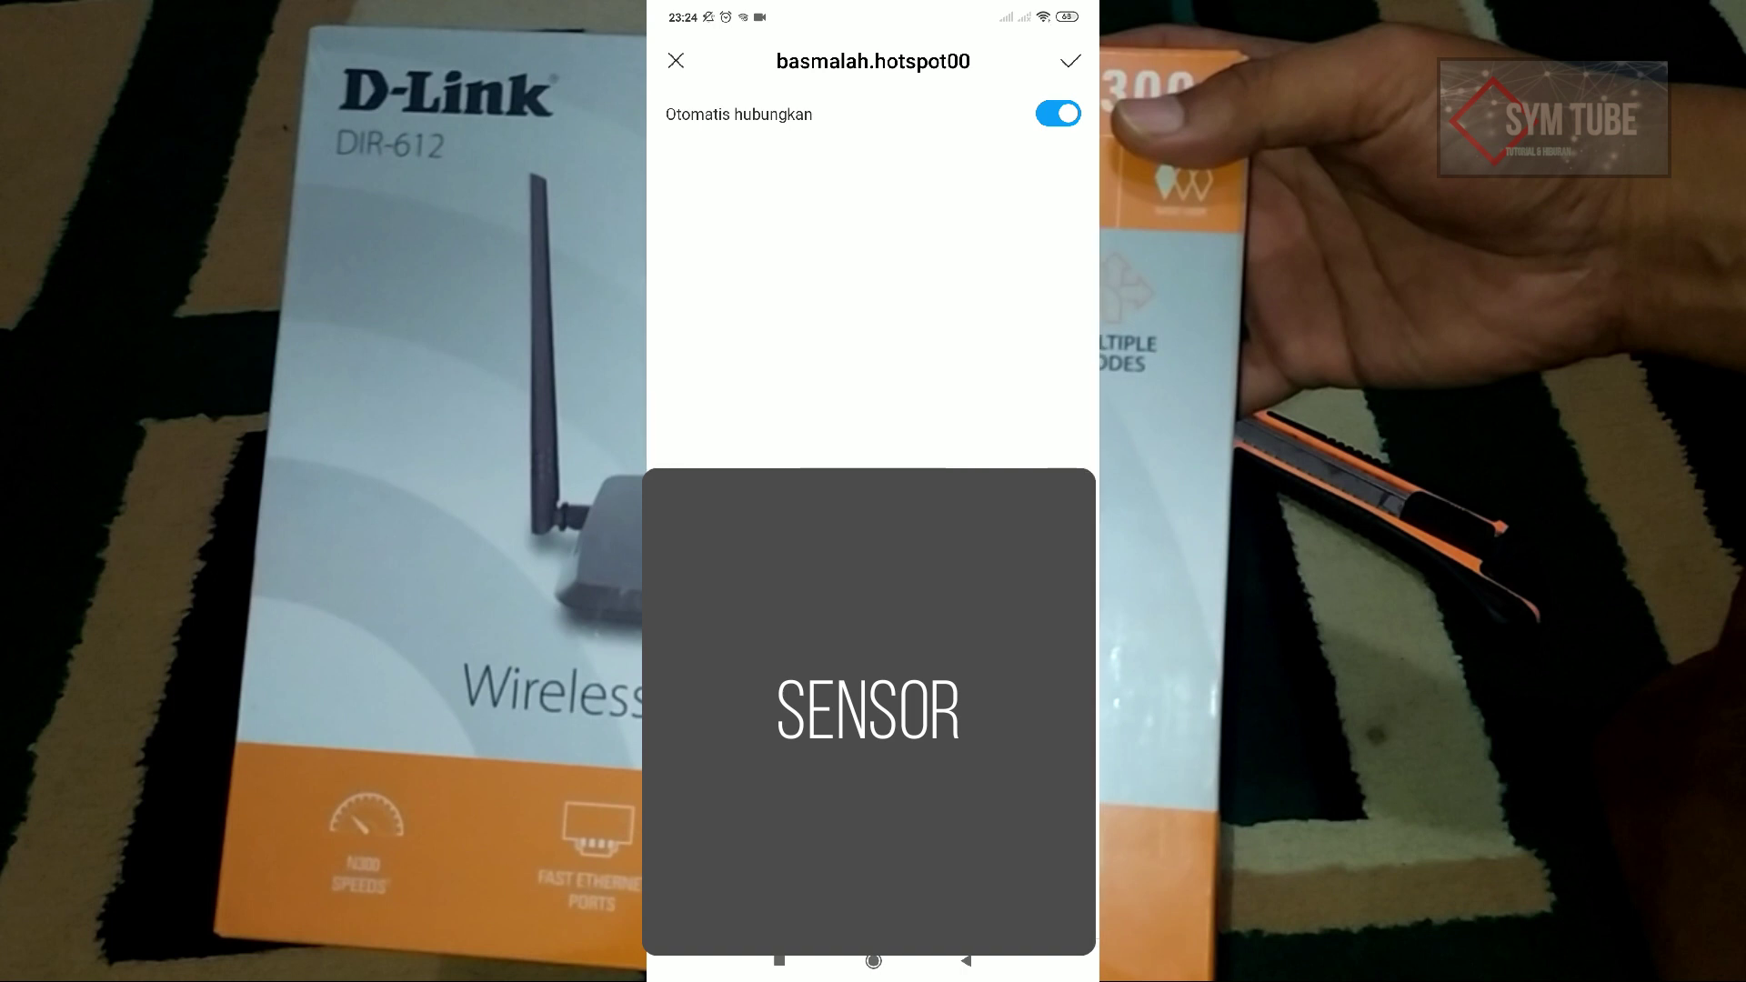
pyautogui.press('super')
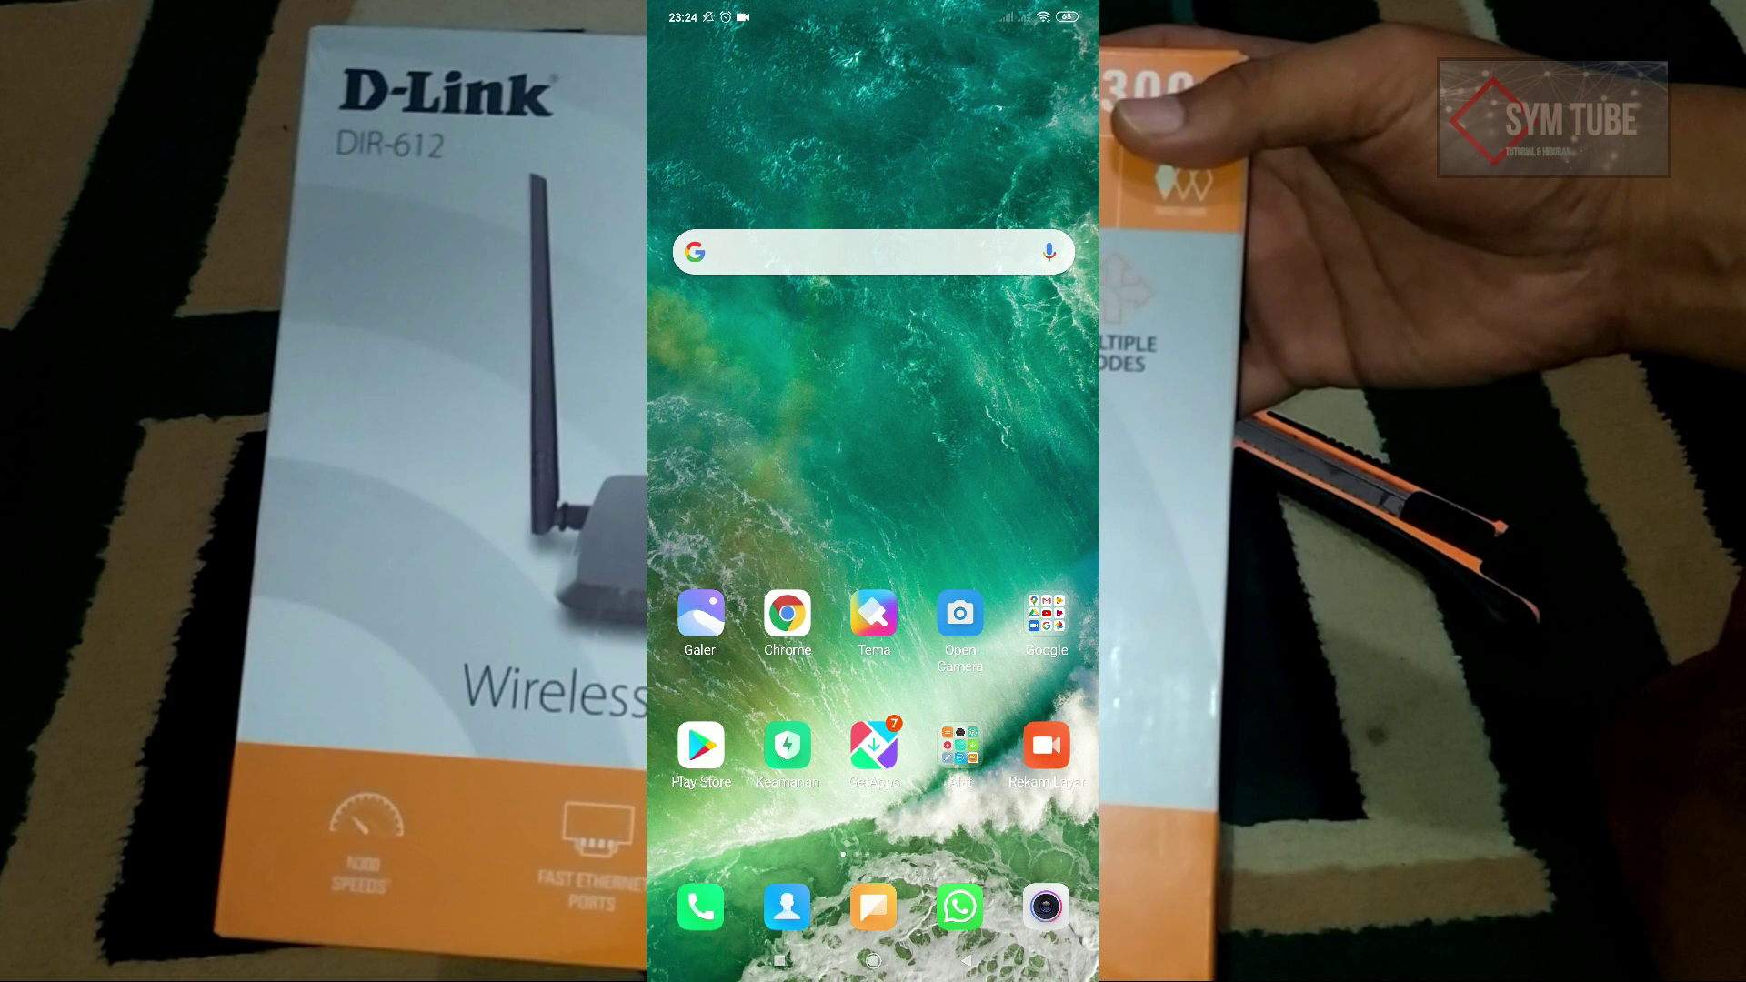
pyautogui.click(1045, 614)
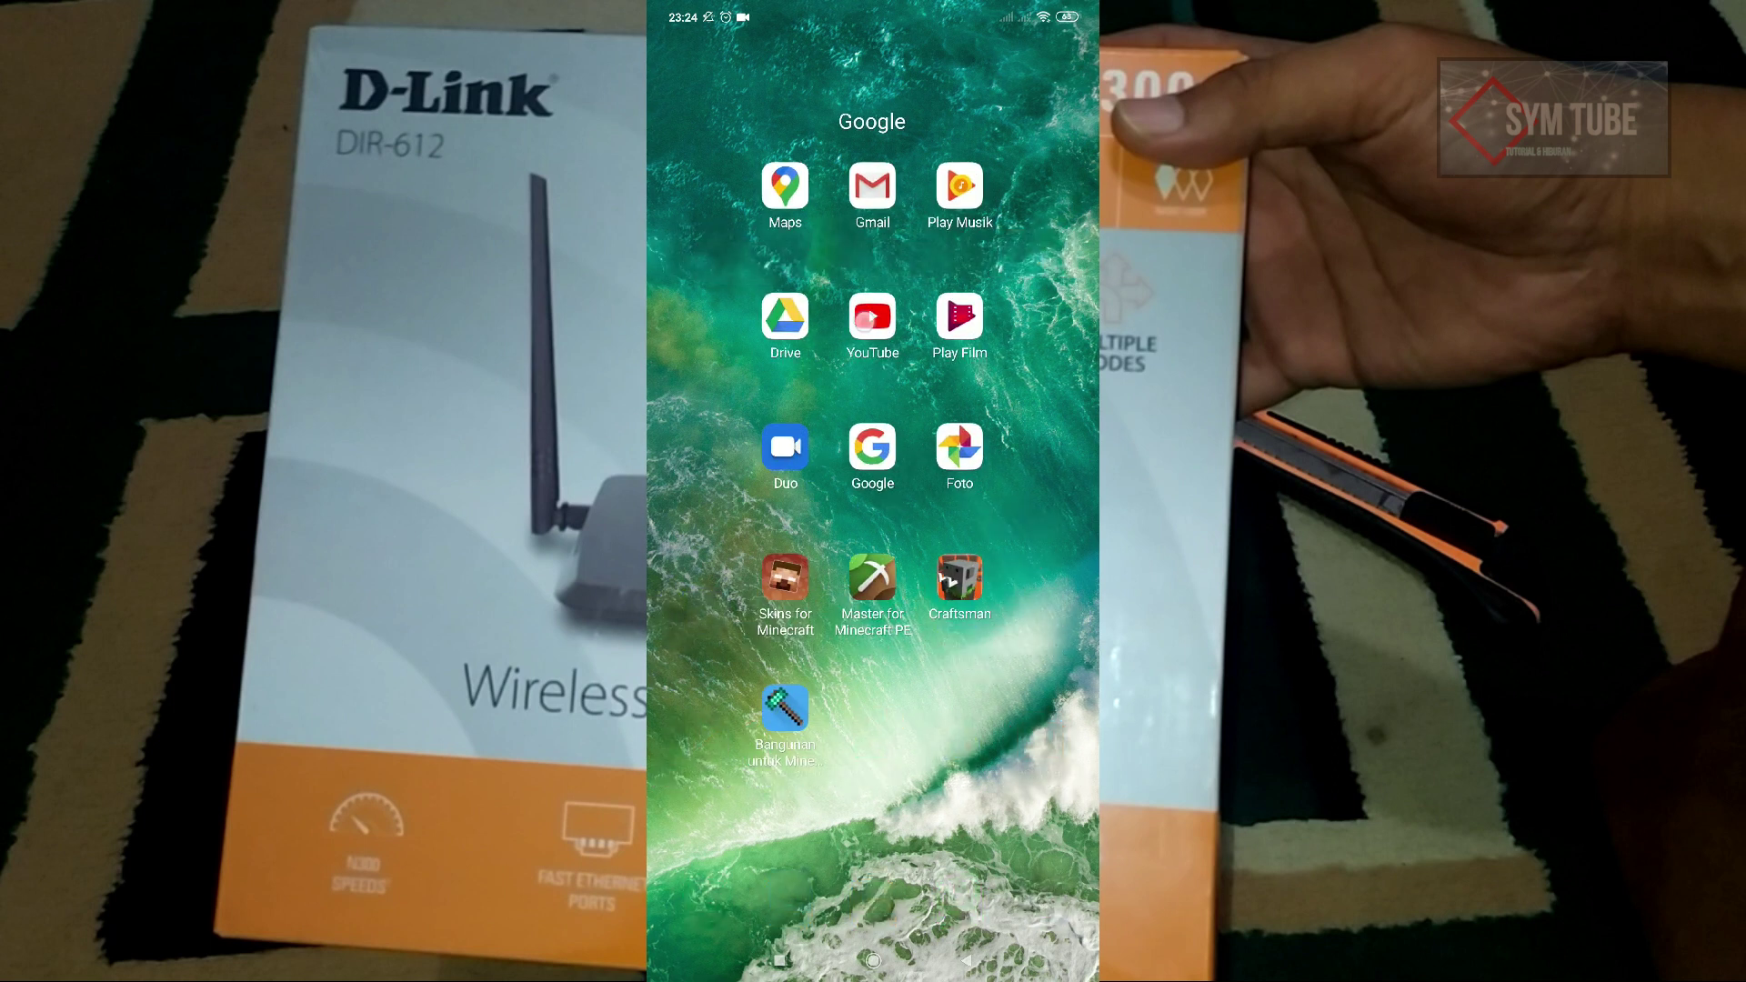
pyautogui.click(864, 317)
pyautogui.scroll(-5, 873, 546)
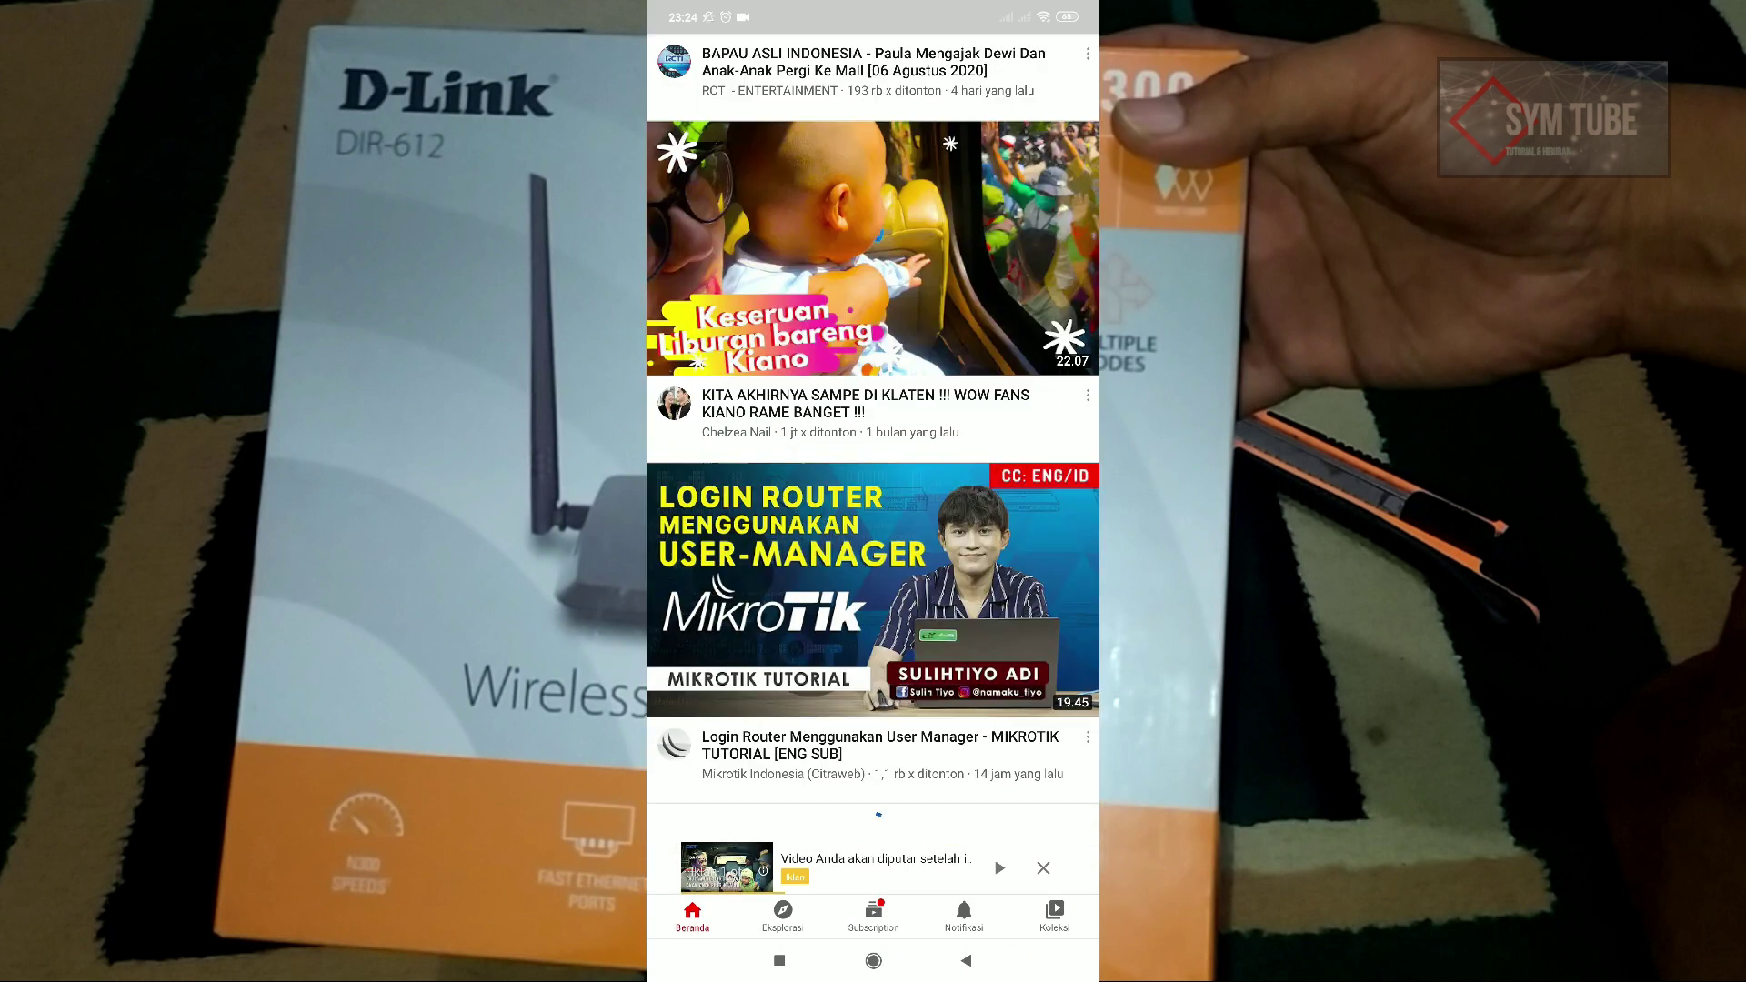
pyautogui.scroll(-5, 873, 546)
pyautogui.scroll(-10, 873, 463)
pyautogui.scroll(-10, 873, 464)
pyautogui.click(873, 961)
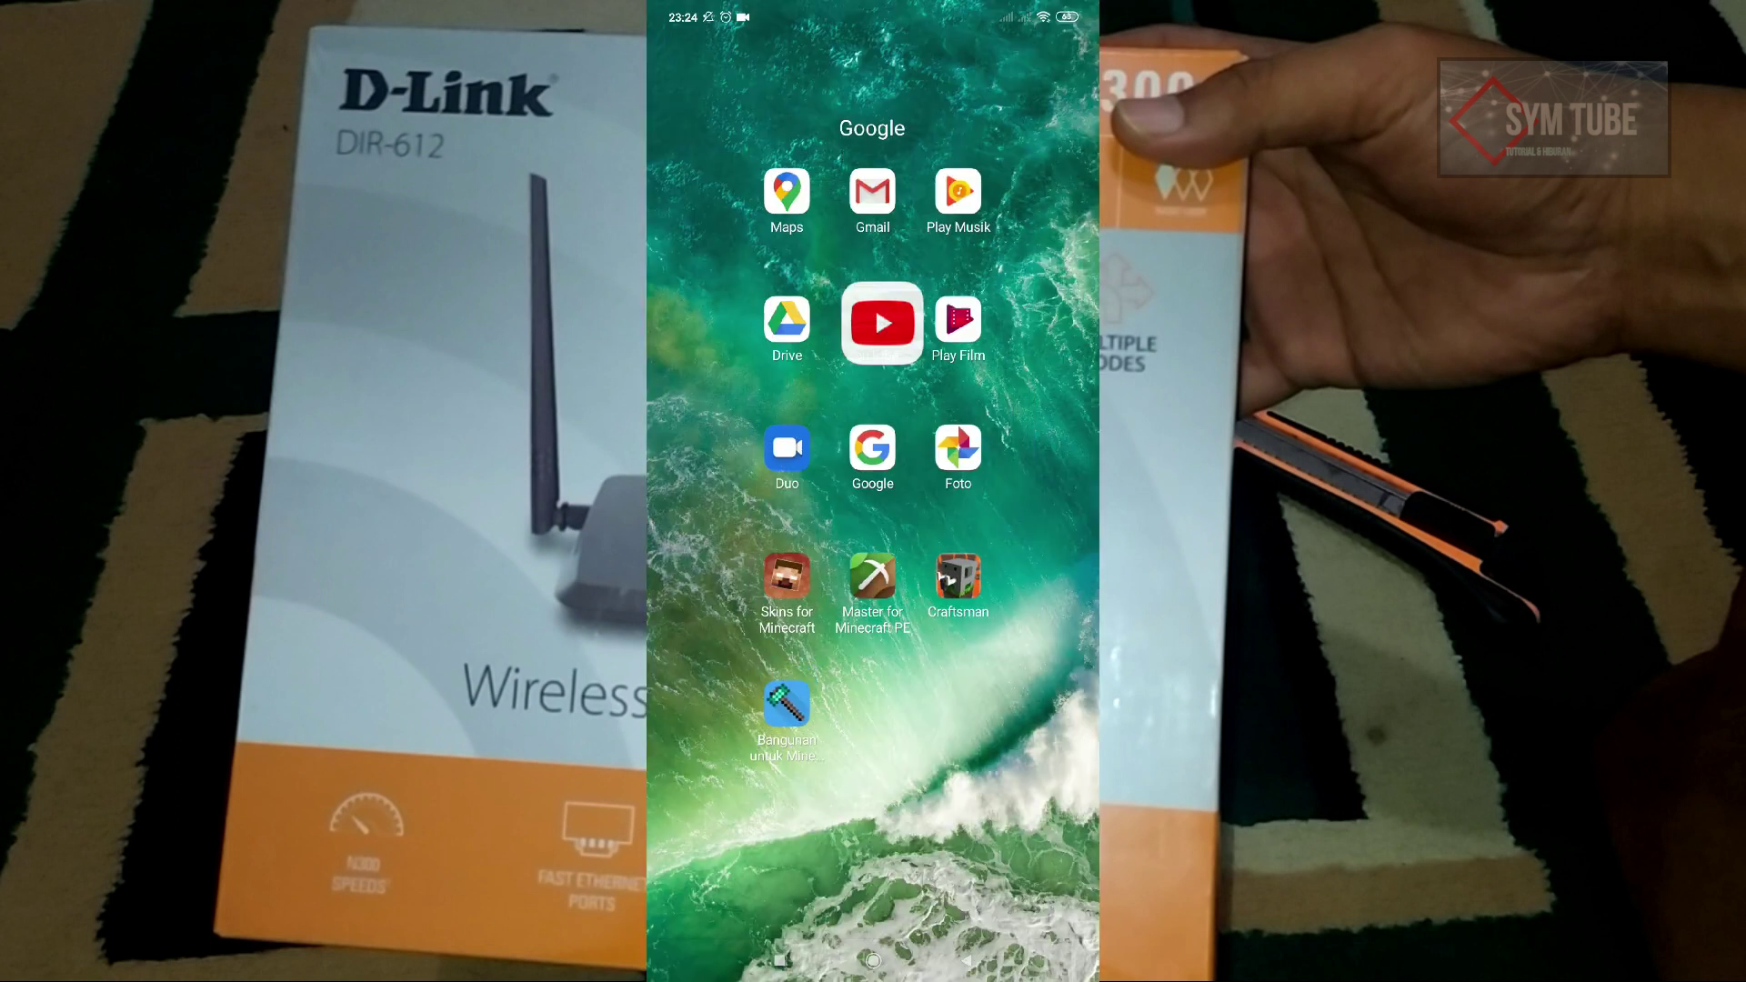
# Step: Launch Speedtest from the next home page and start a test with MULAI
pyautogui.click(873, 961)
pyautogui.moveTo(991, 546); pyautogui.dragTo(755, 545)
pyautogui.click(701, 745)
pyautogui.moveTo(720, 17); pyautogui.dragTo(727, 472)
pyautogui.moveTo(964, 741); pyautogui.dragTo(964, 382)
pyautogui.click(701, 745)
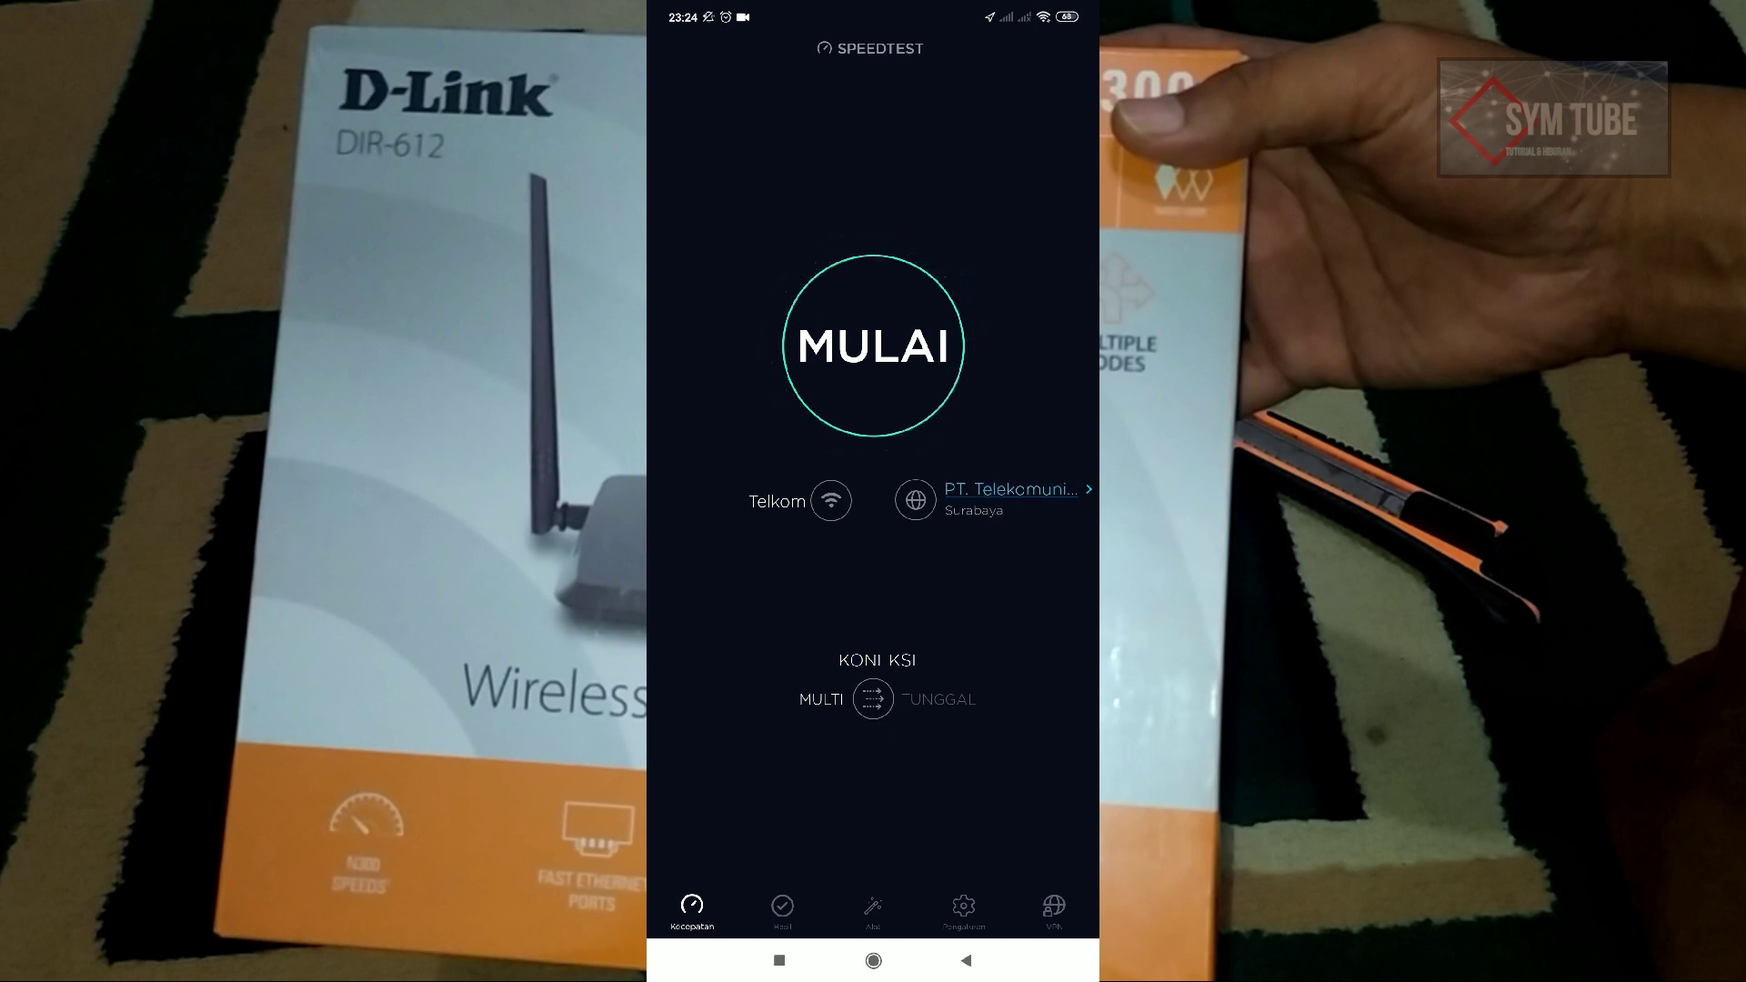
pyautogui.click(907, 342)
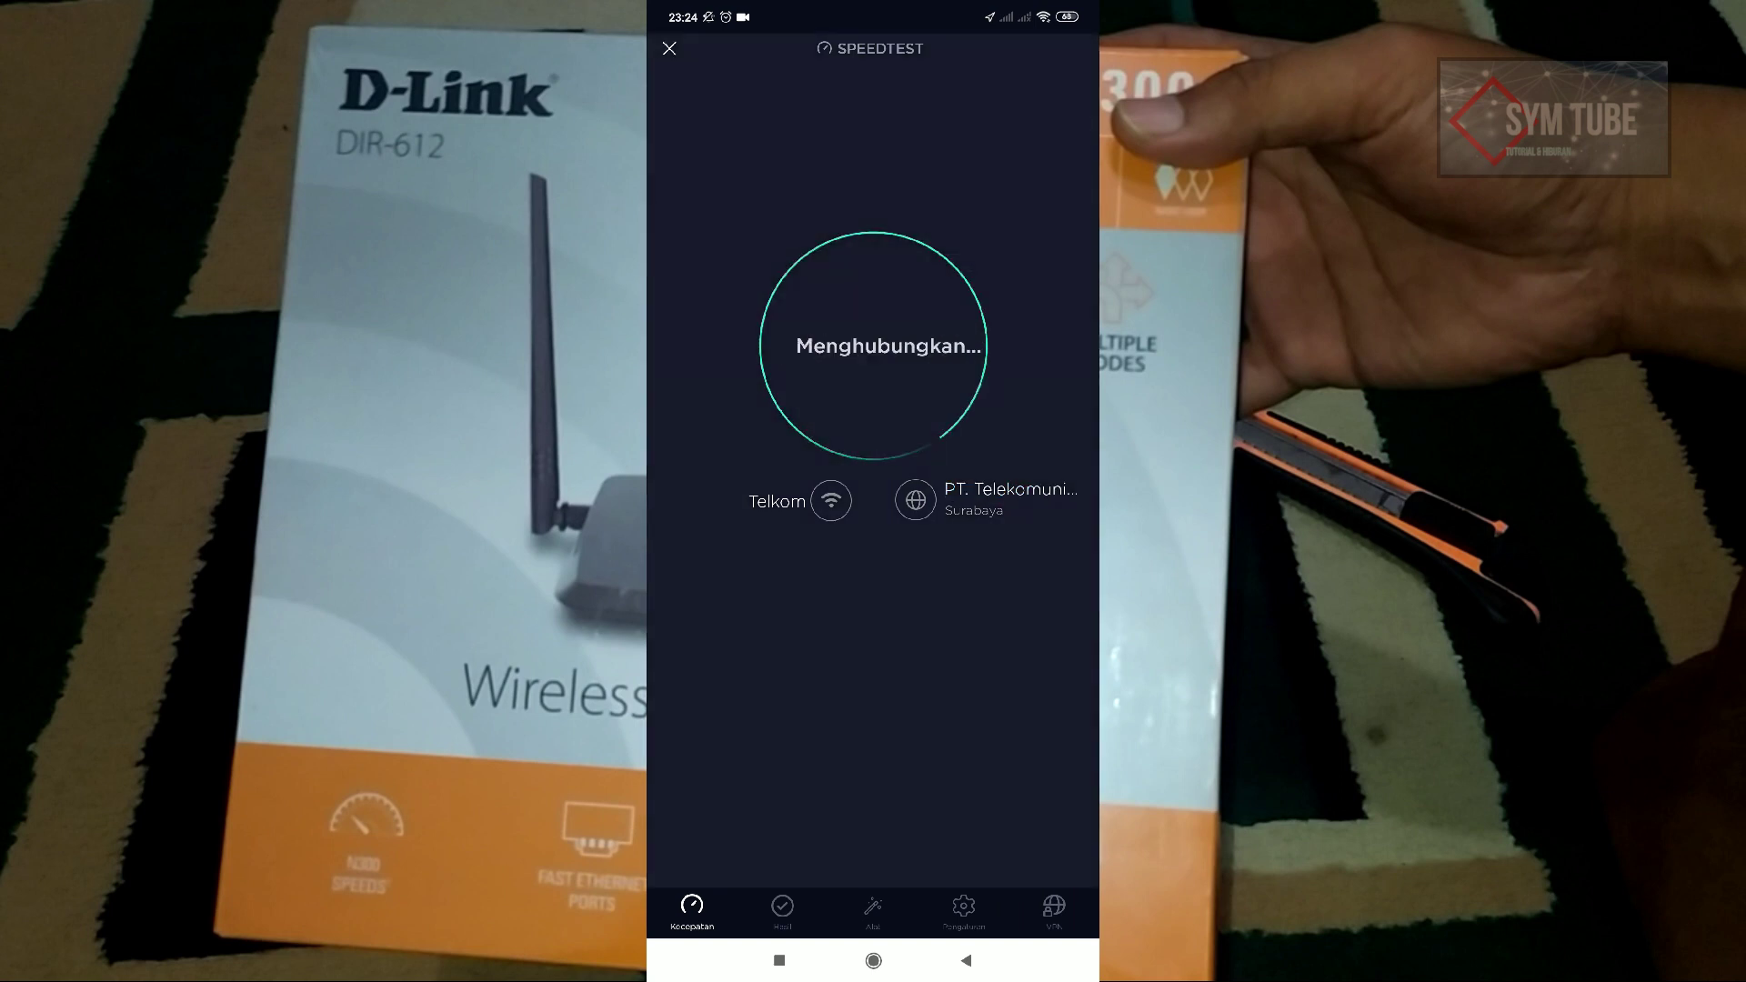